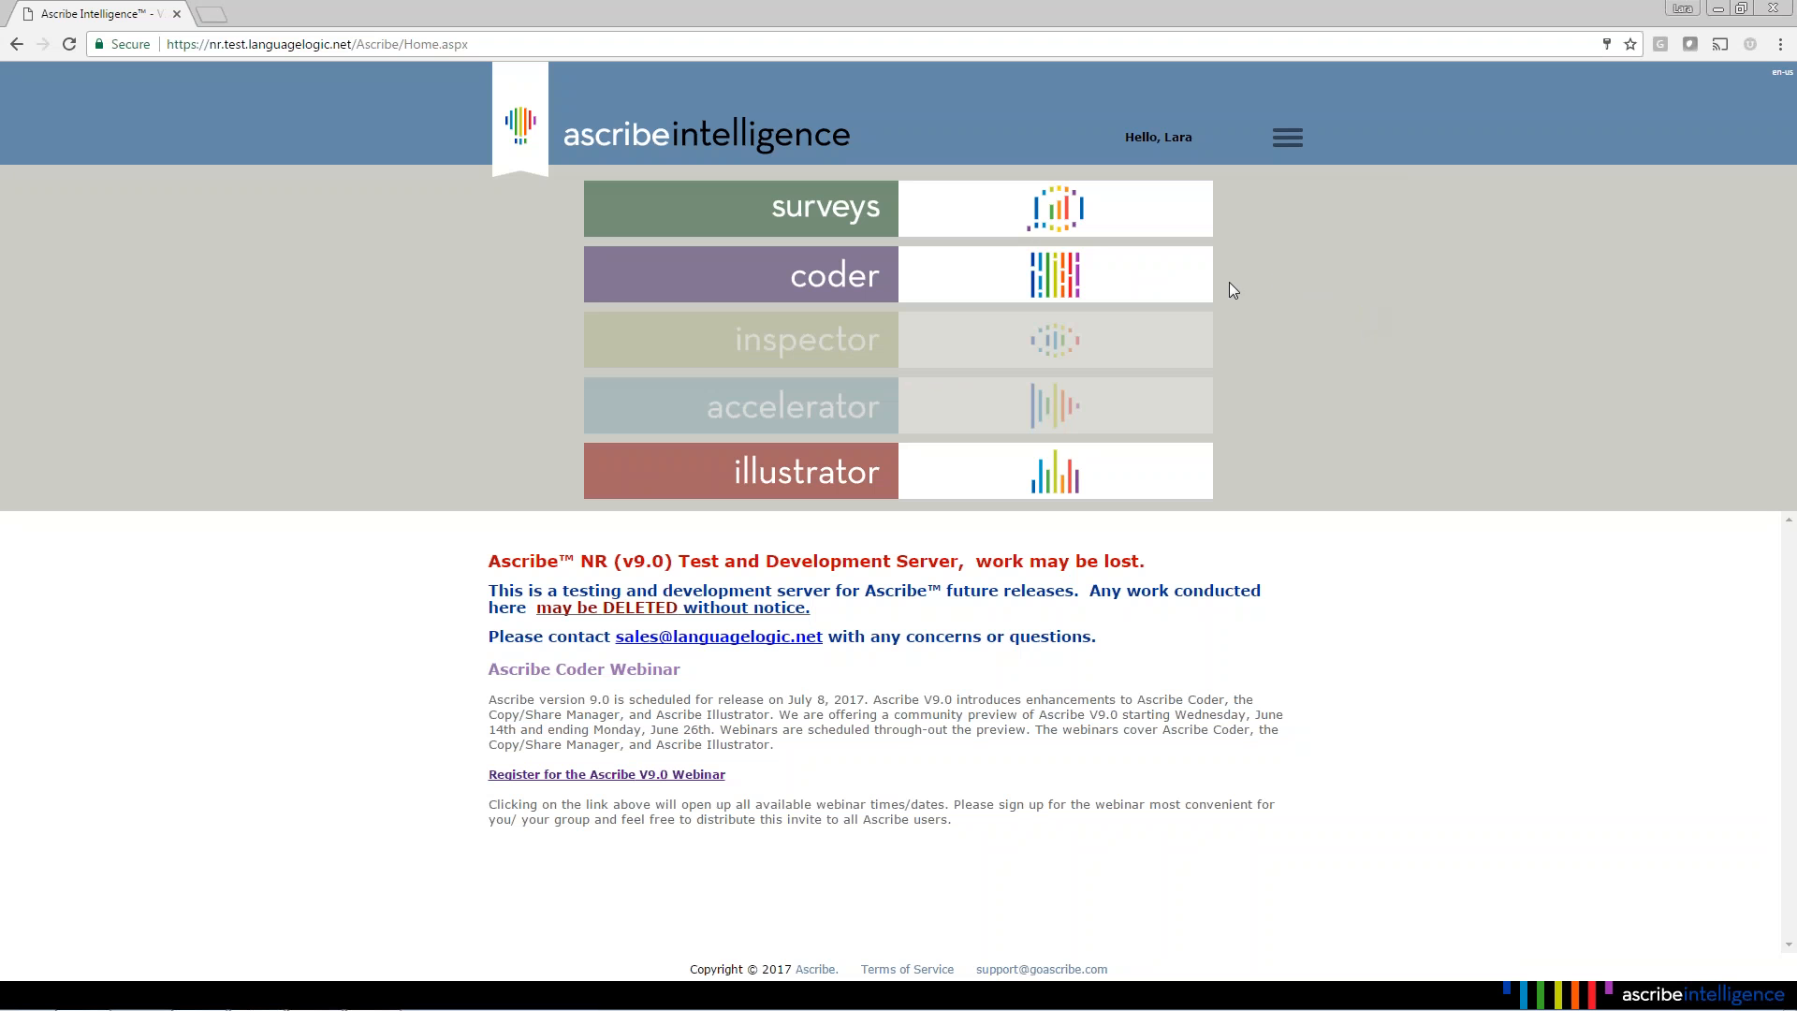
# Open the !LR0621Webinar study's questions in Coder and start Auto Code for question Q11, Brands of Disposable Cup.
pyautogui.moveTo(1204, 295)
pyautogui.click(1161, 312)
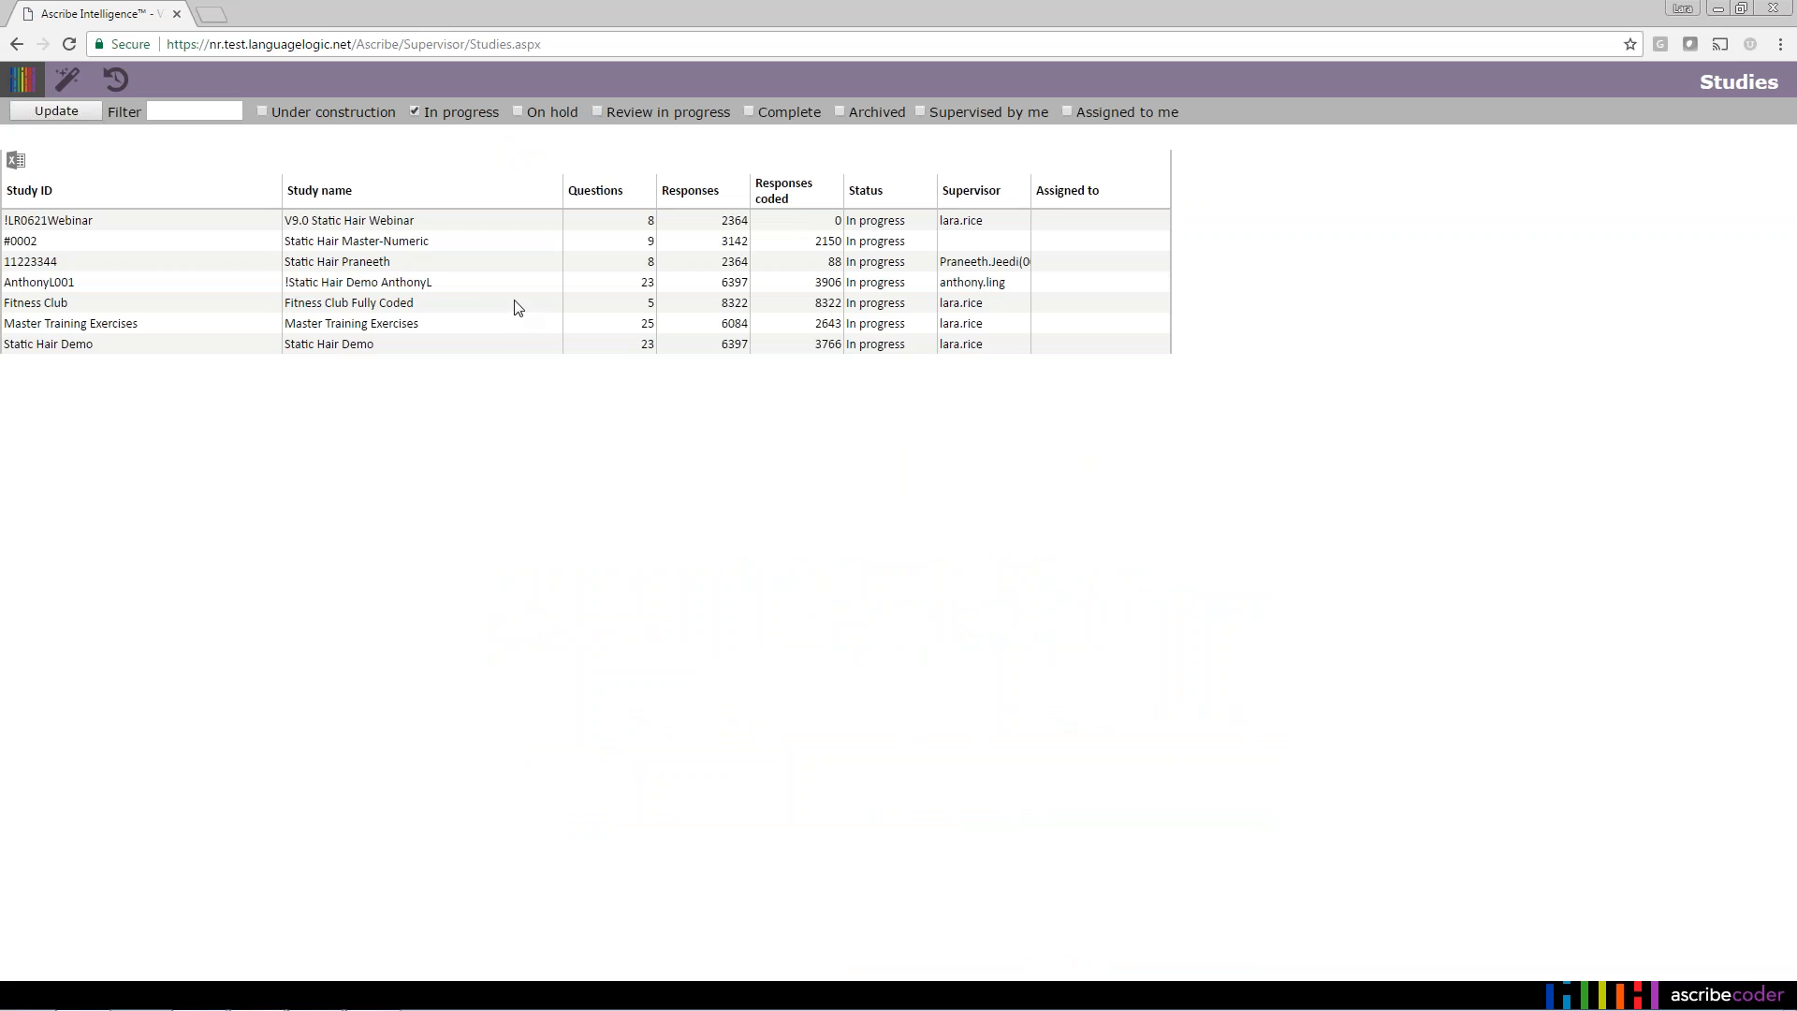
pyautogui.rightClick(466, 229)
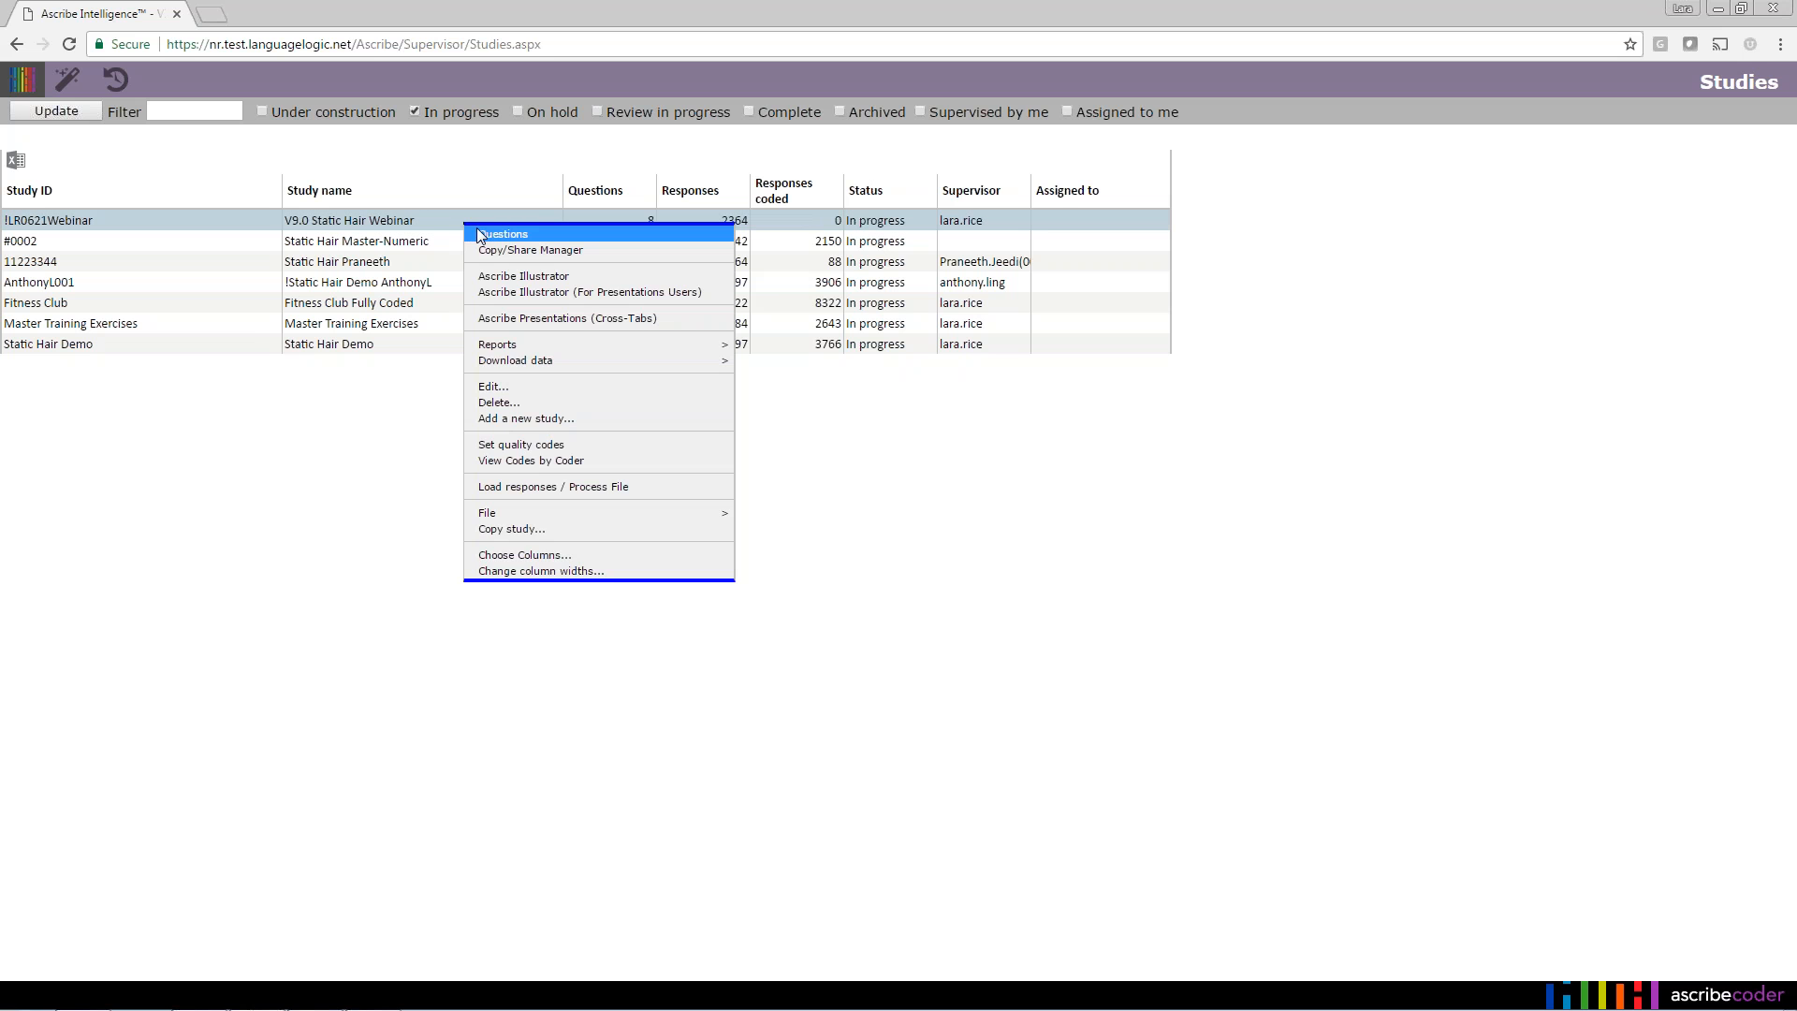
pyautogui.click(486, 234)
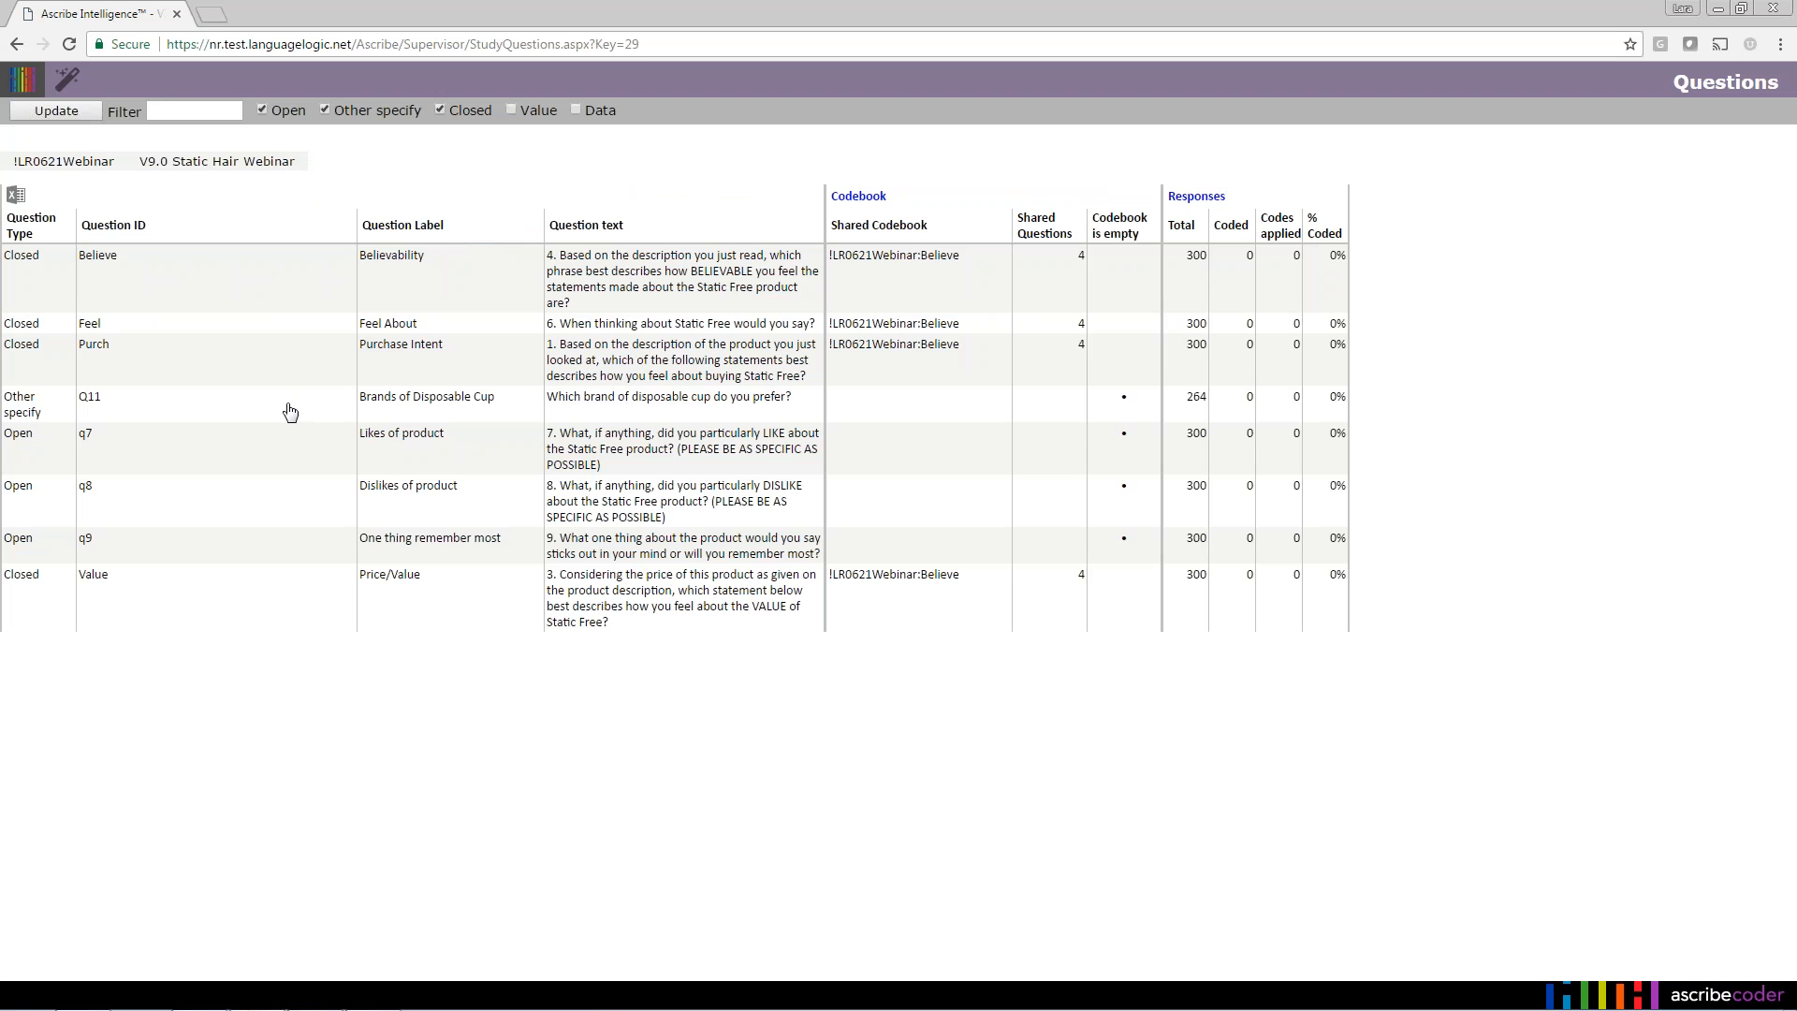
pyautogui.rightClick(496, 399)
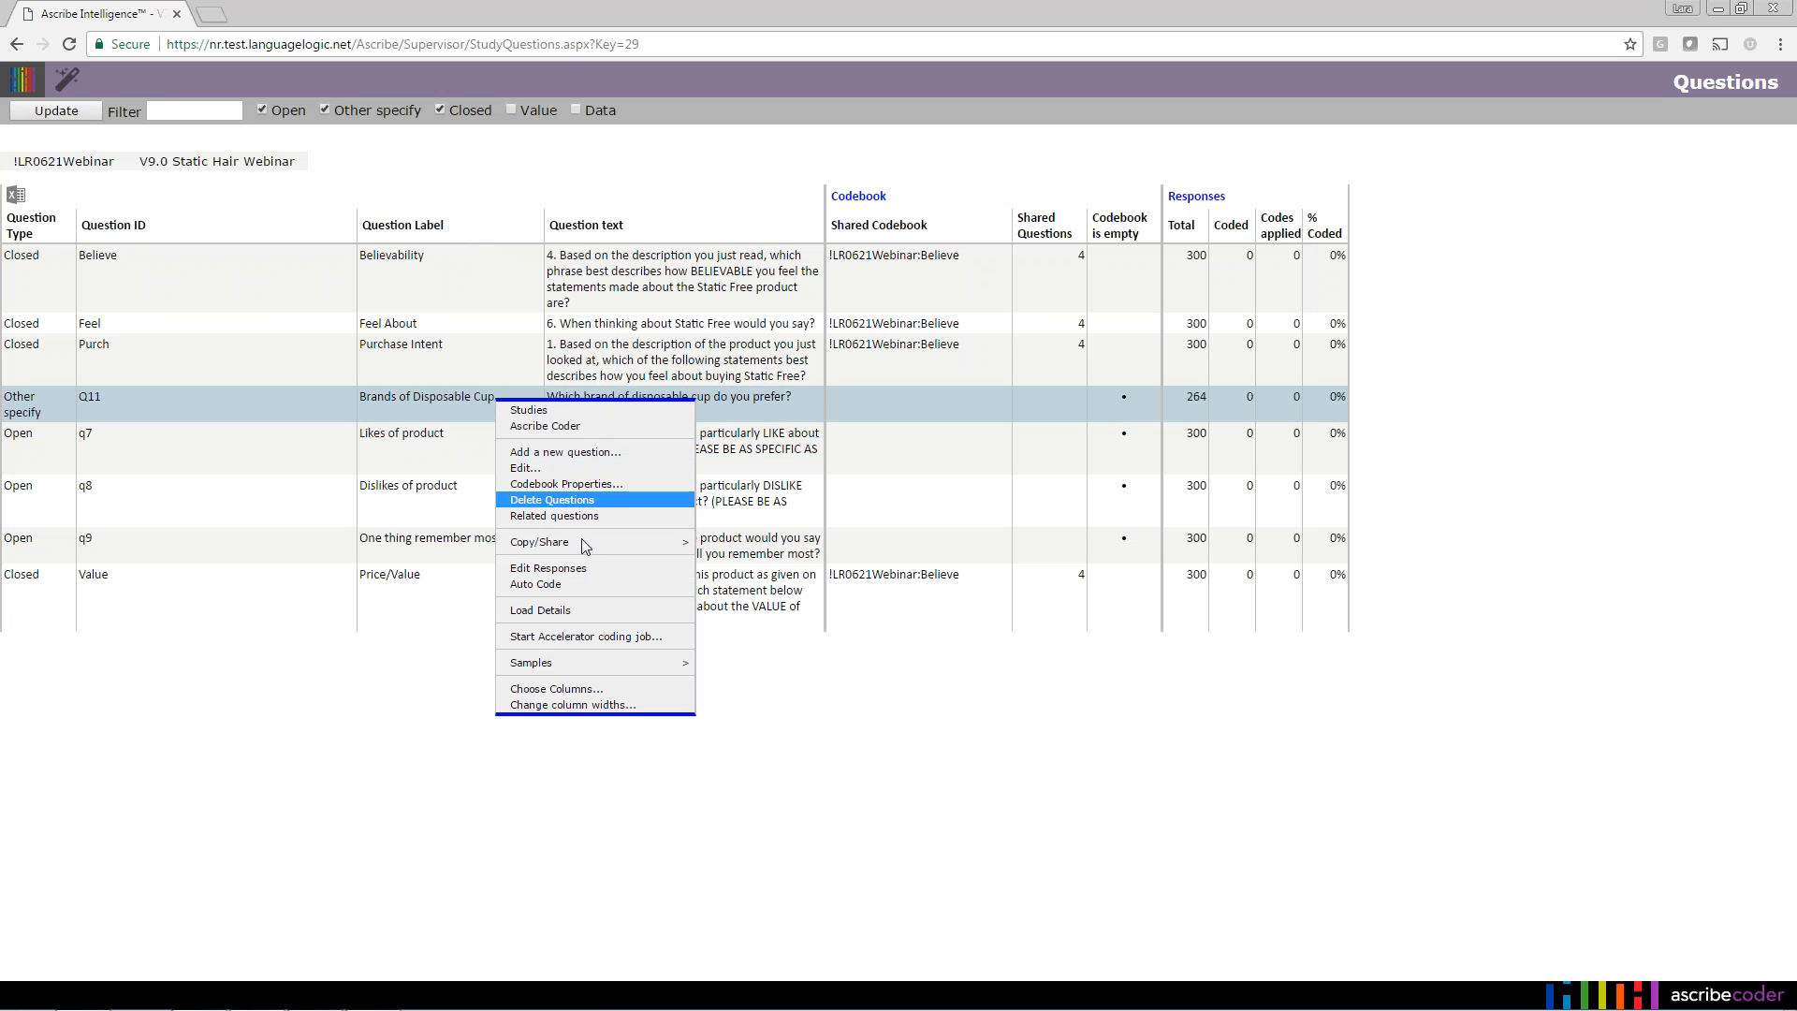
pyautogui.click(592, 582)
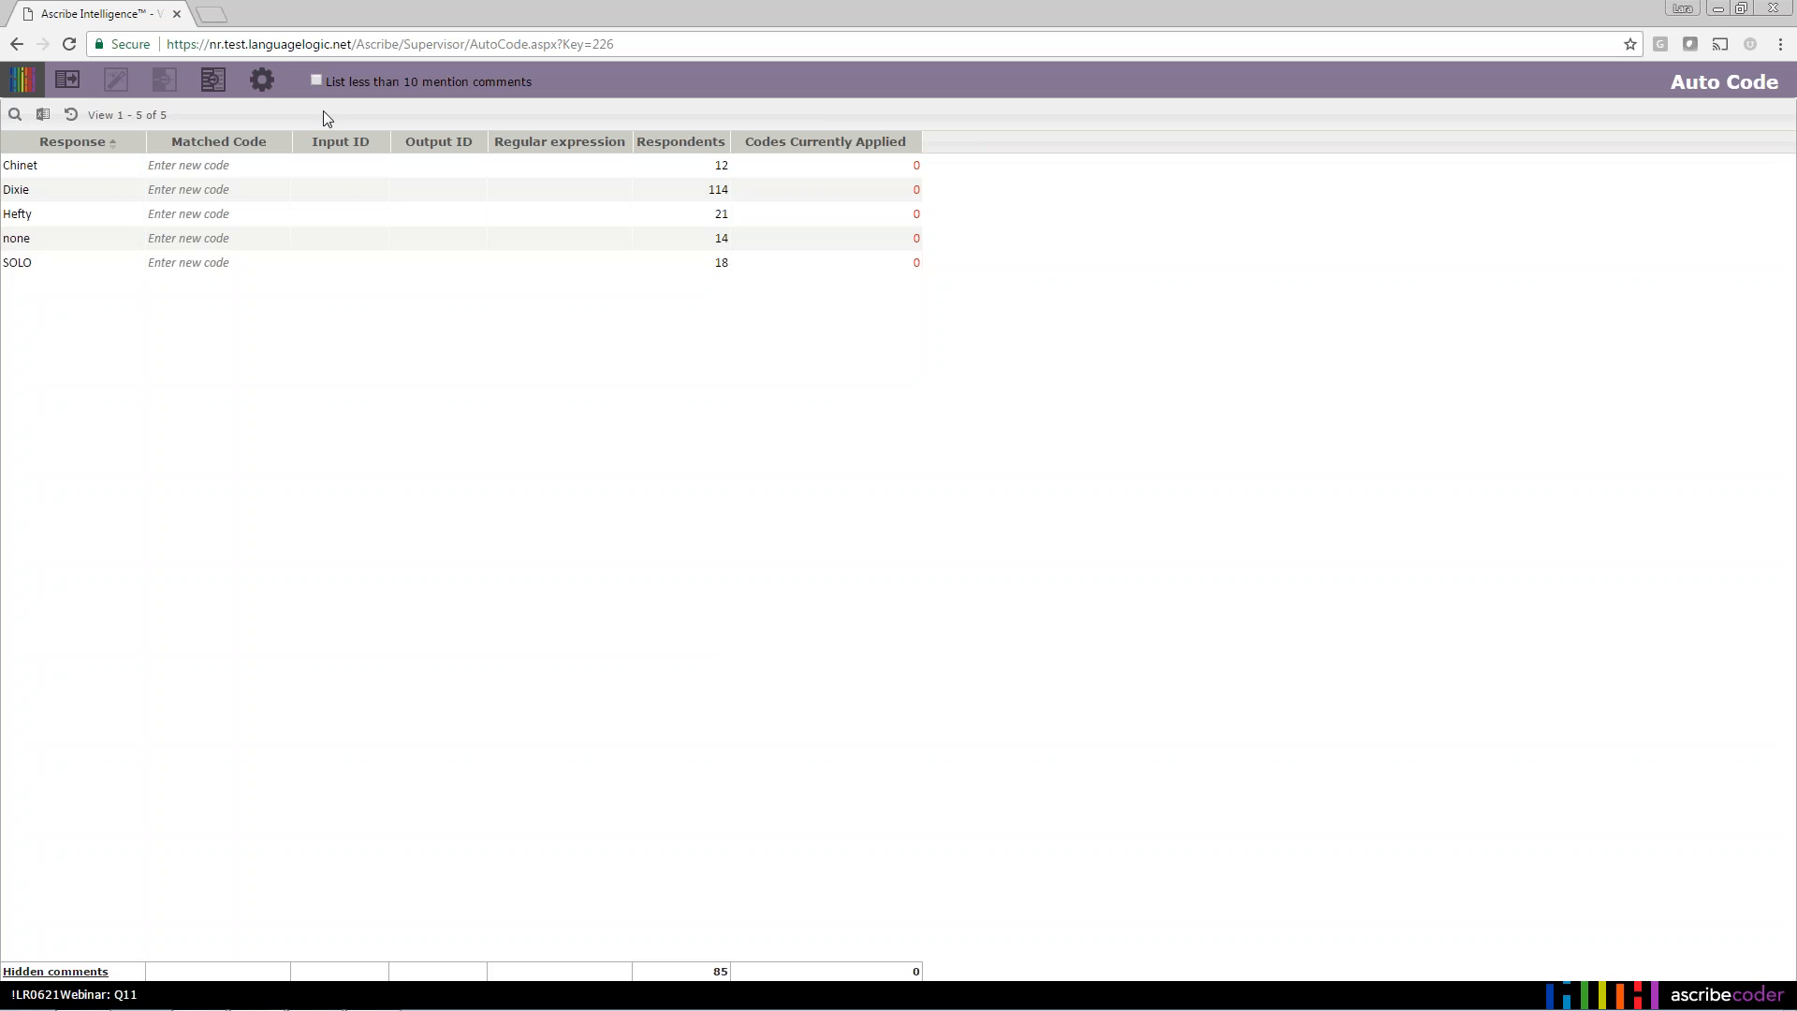
# Set the Auto Code threshold to hide items with less than 1 mention.
pyautogui.click(262, 80)
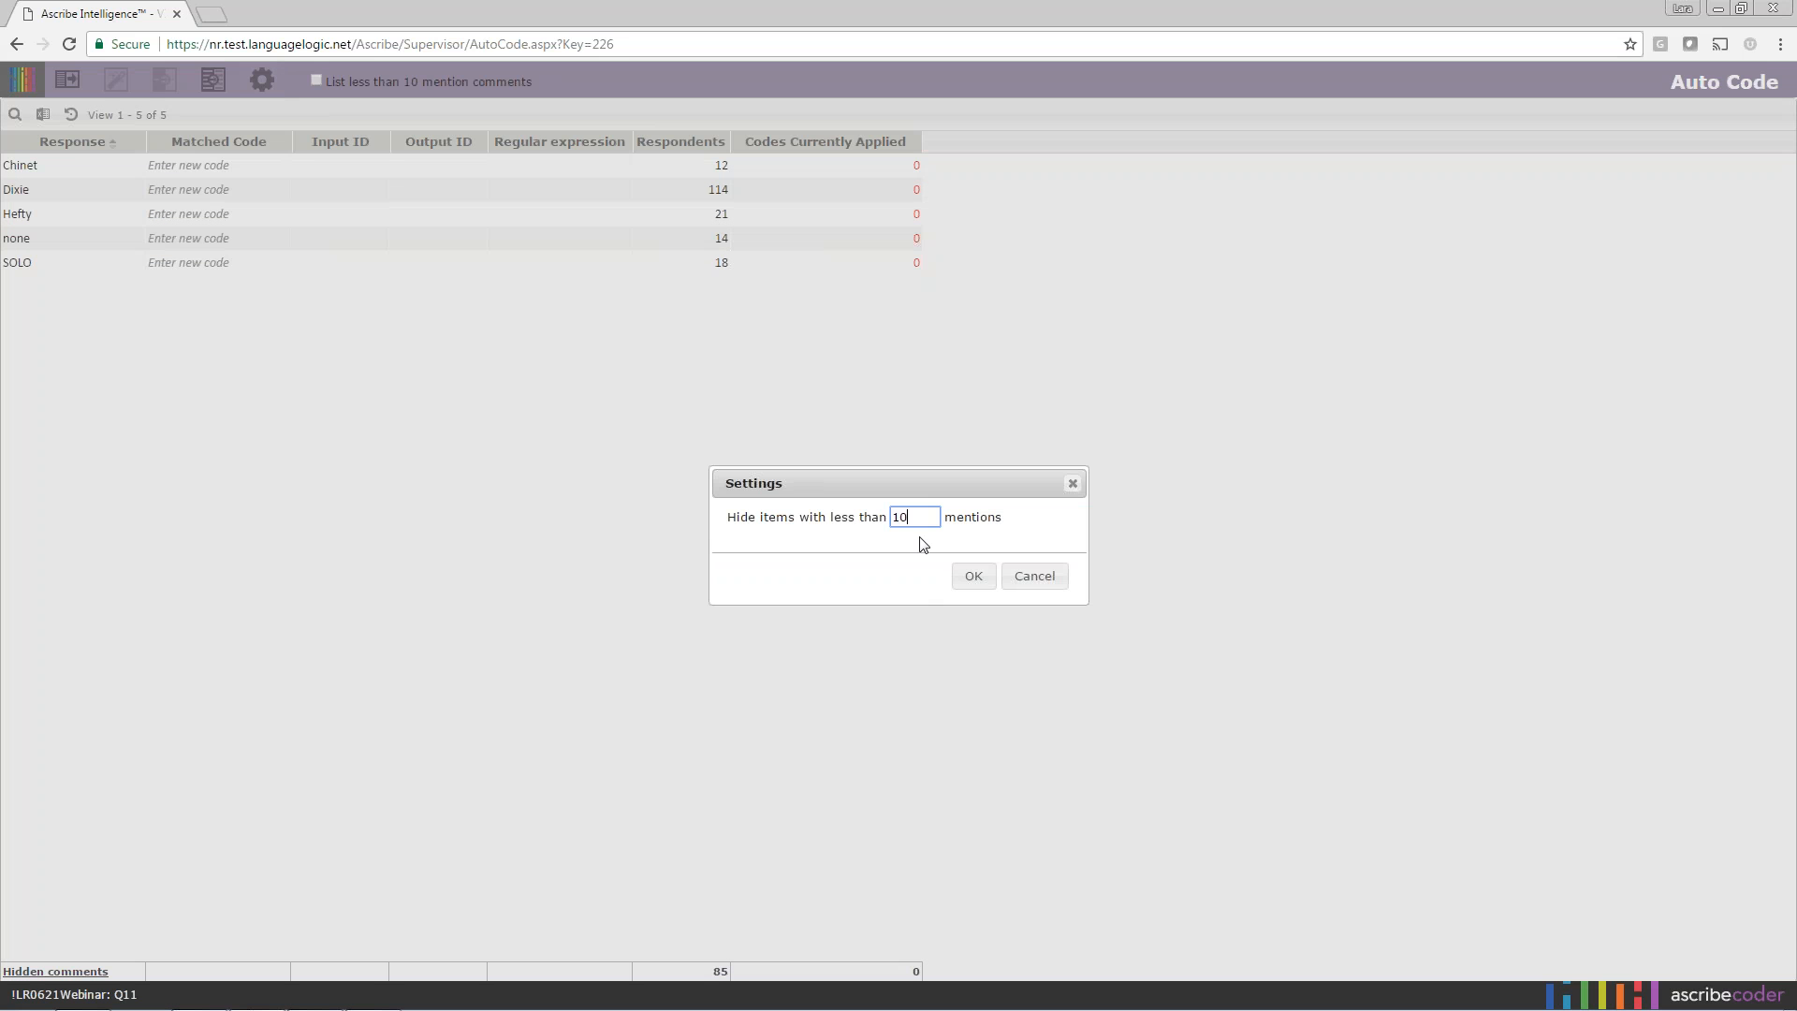
pyautogui.press('Tab')
pyautogui.write('0')
pyautogui.click(973, 576)
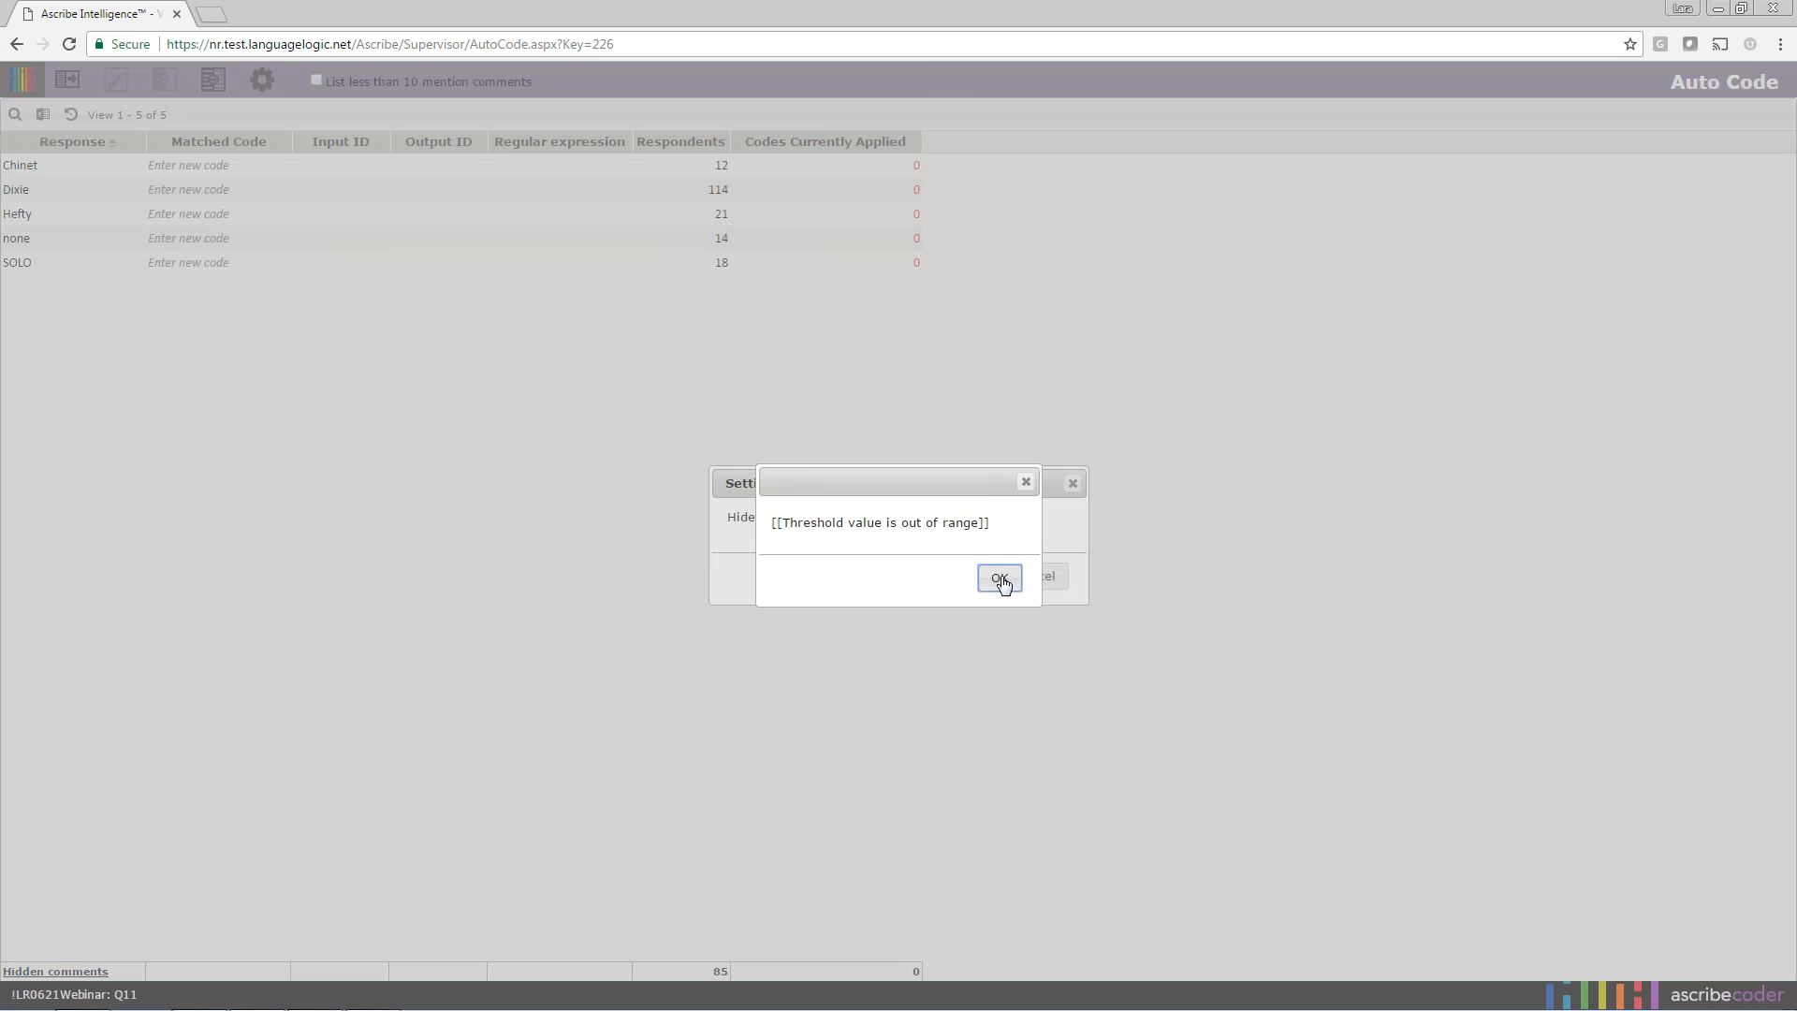
pyautogui.click(1000, 598)
pyautogui.moveTo(914, 518); pyautogui.dragTo(857, 520)
pyautogui.write('1')
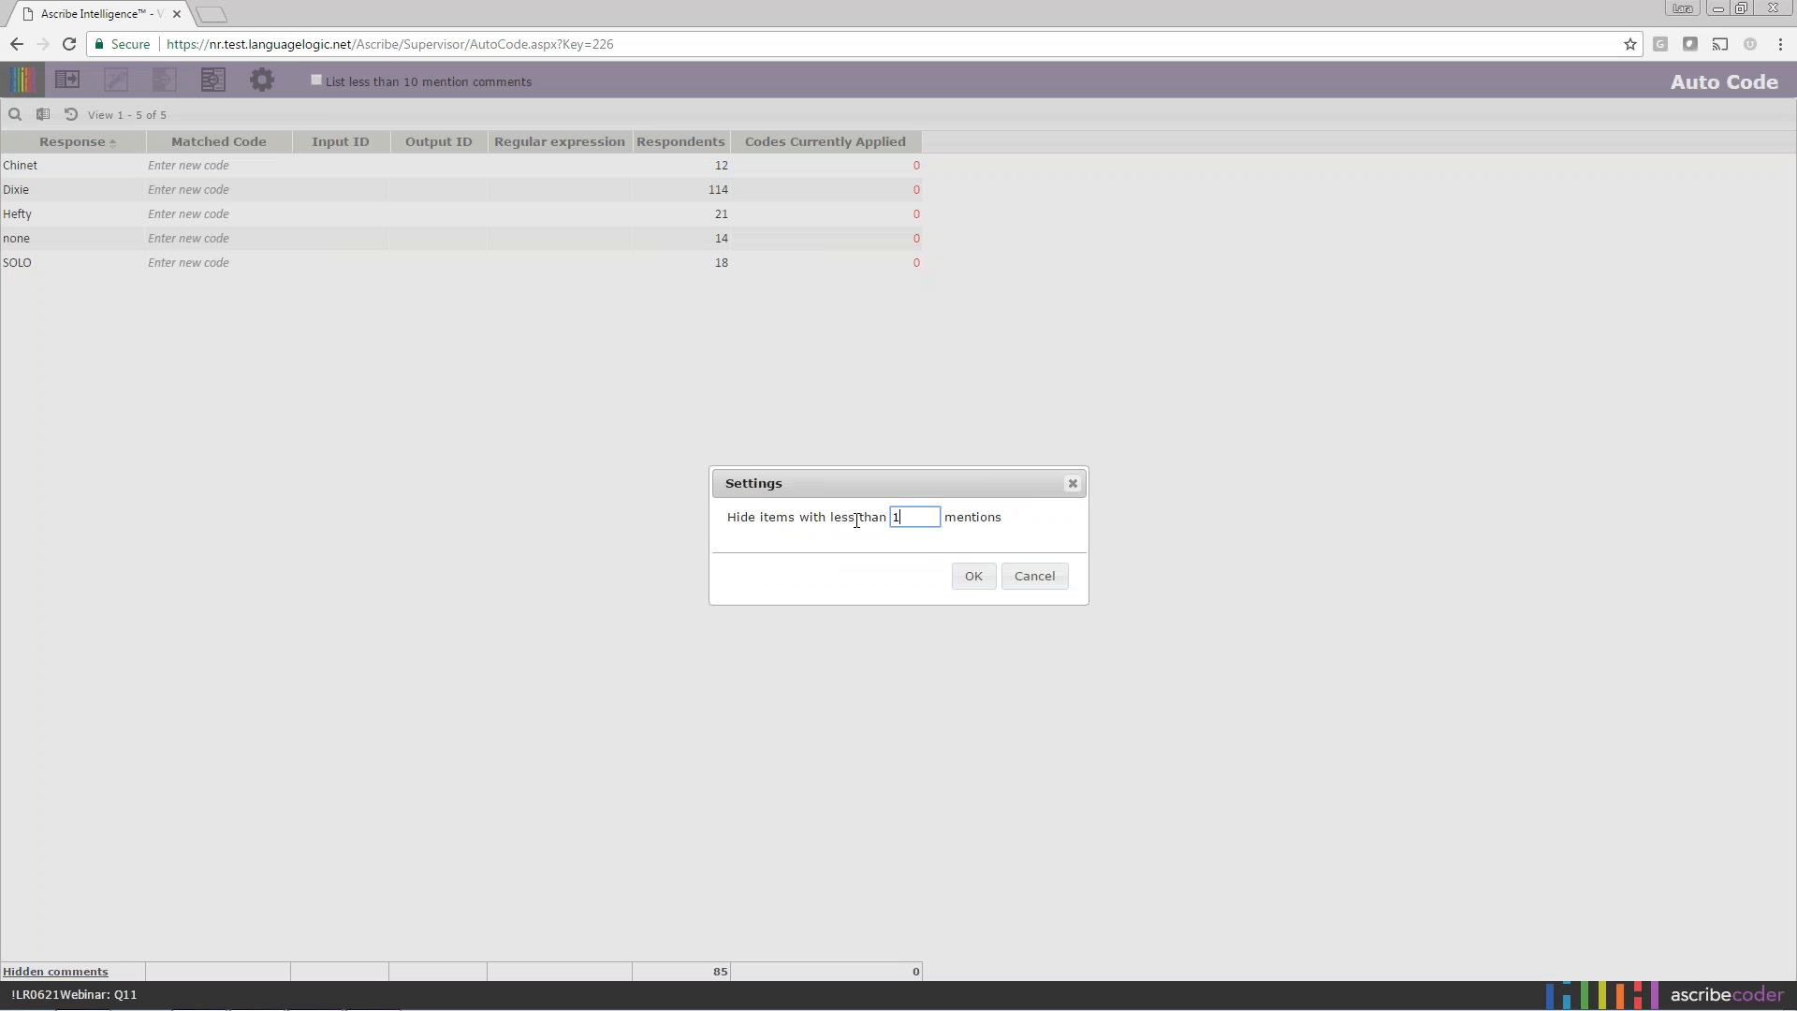
pyautogui.click(974, 576)
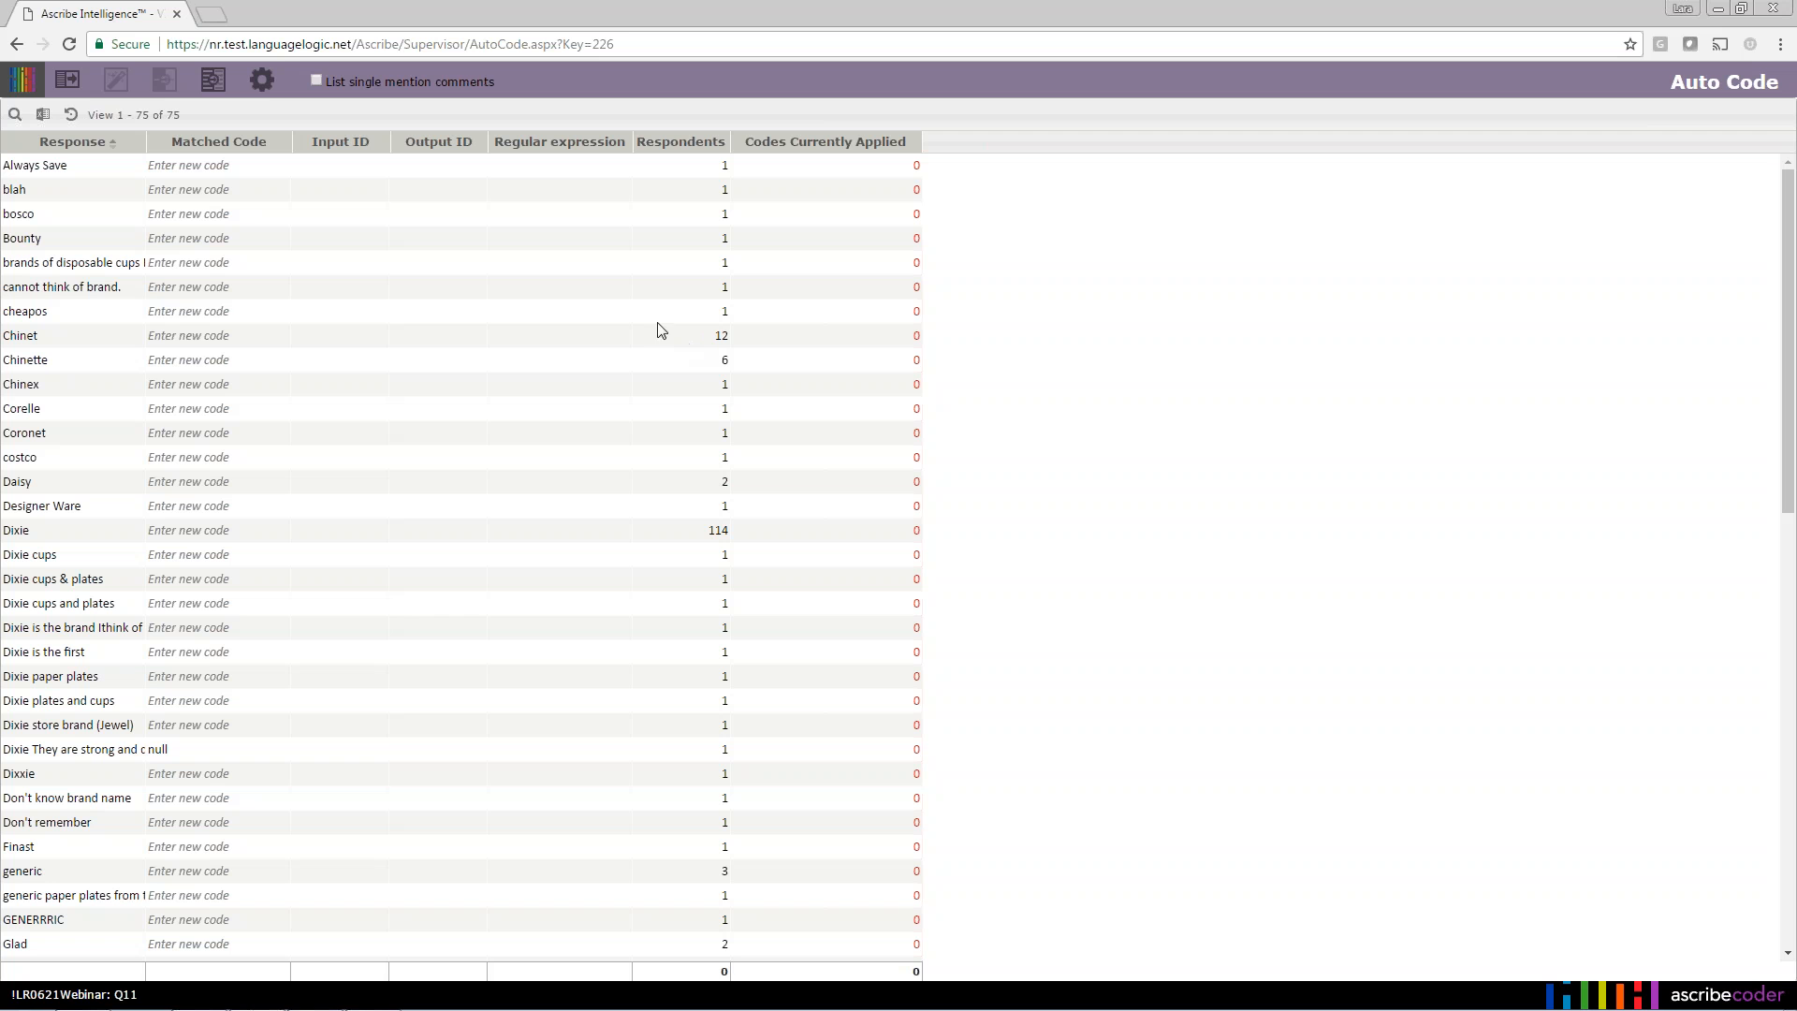
# Set the Auto Code threshold to hide items with less than 10 mentions.
pyautogui.click(263, 91)
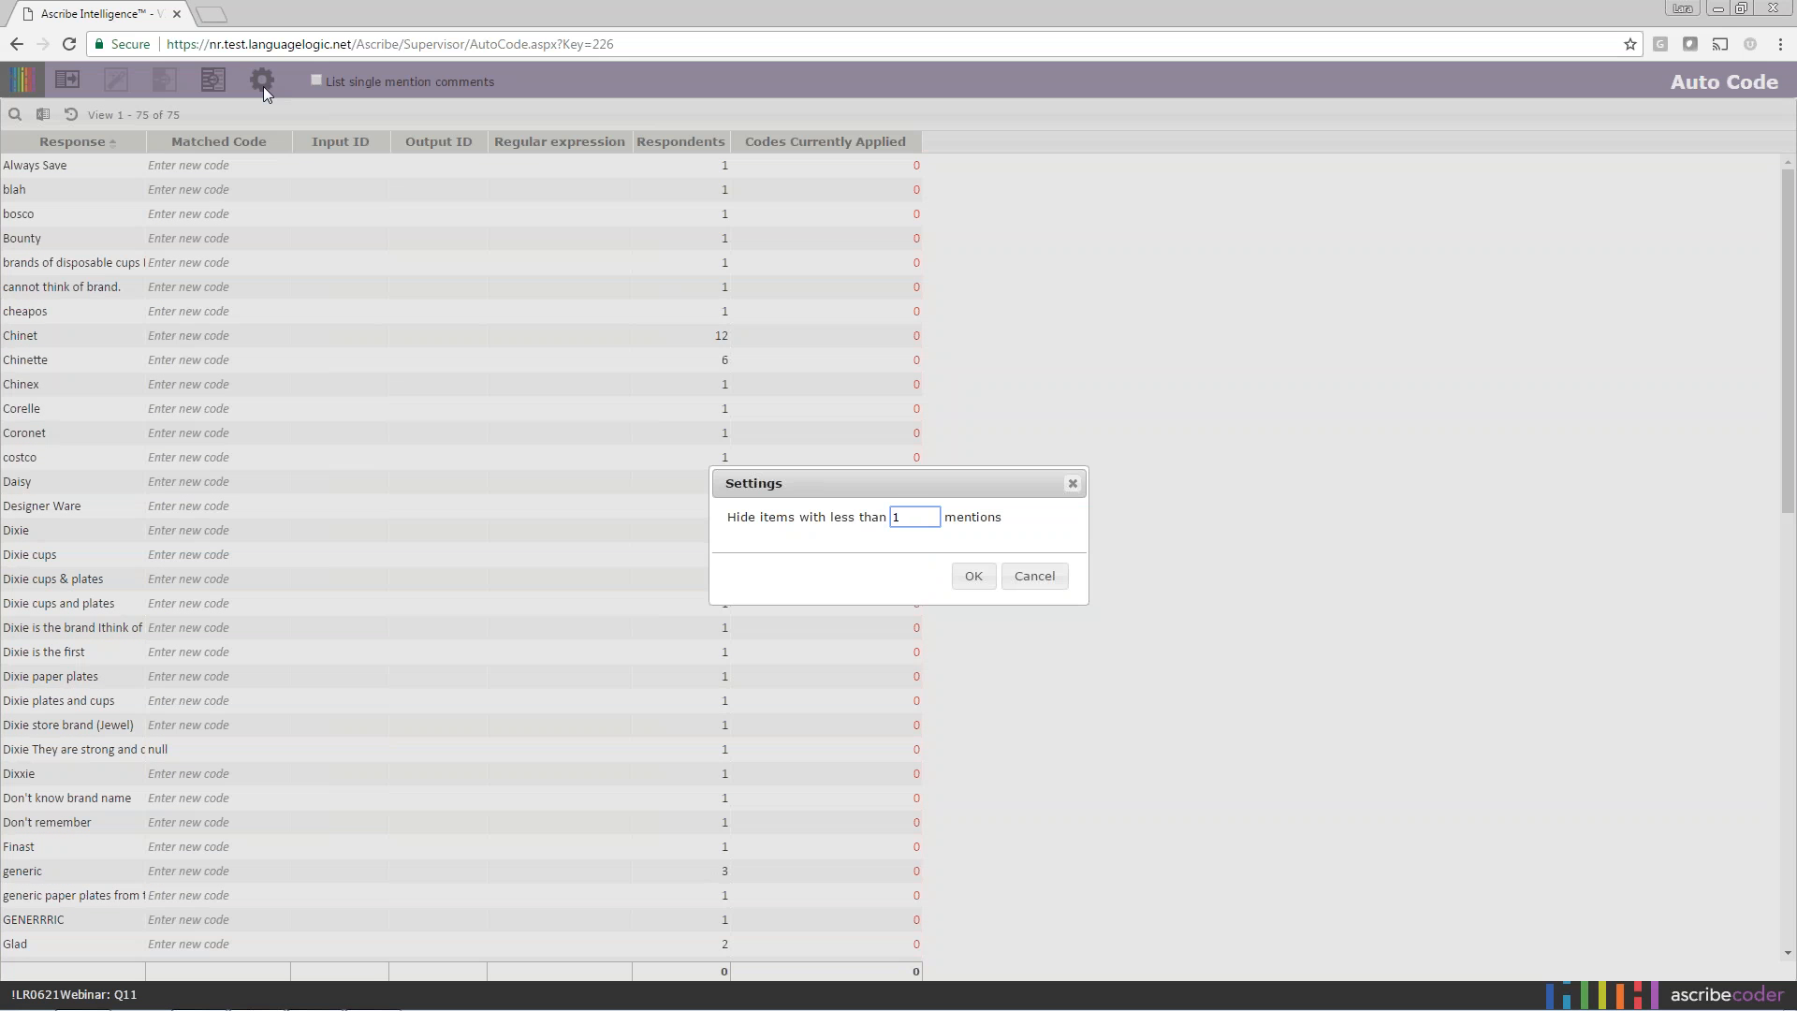
pyautogui.doubleClick(910, 516)
pyautogui.write('10')
pyautogui.click(975, 575)
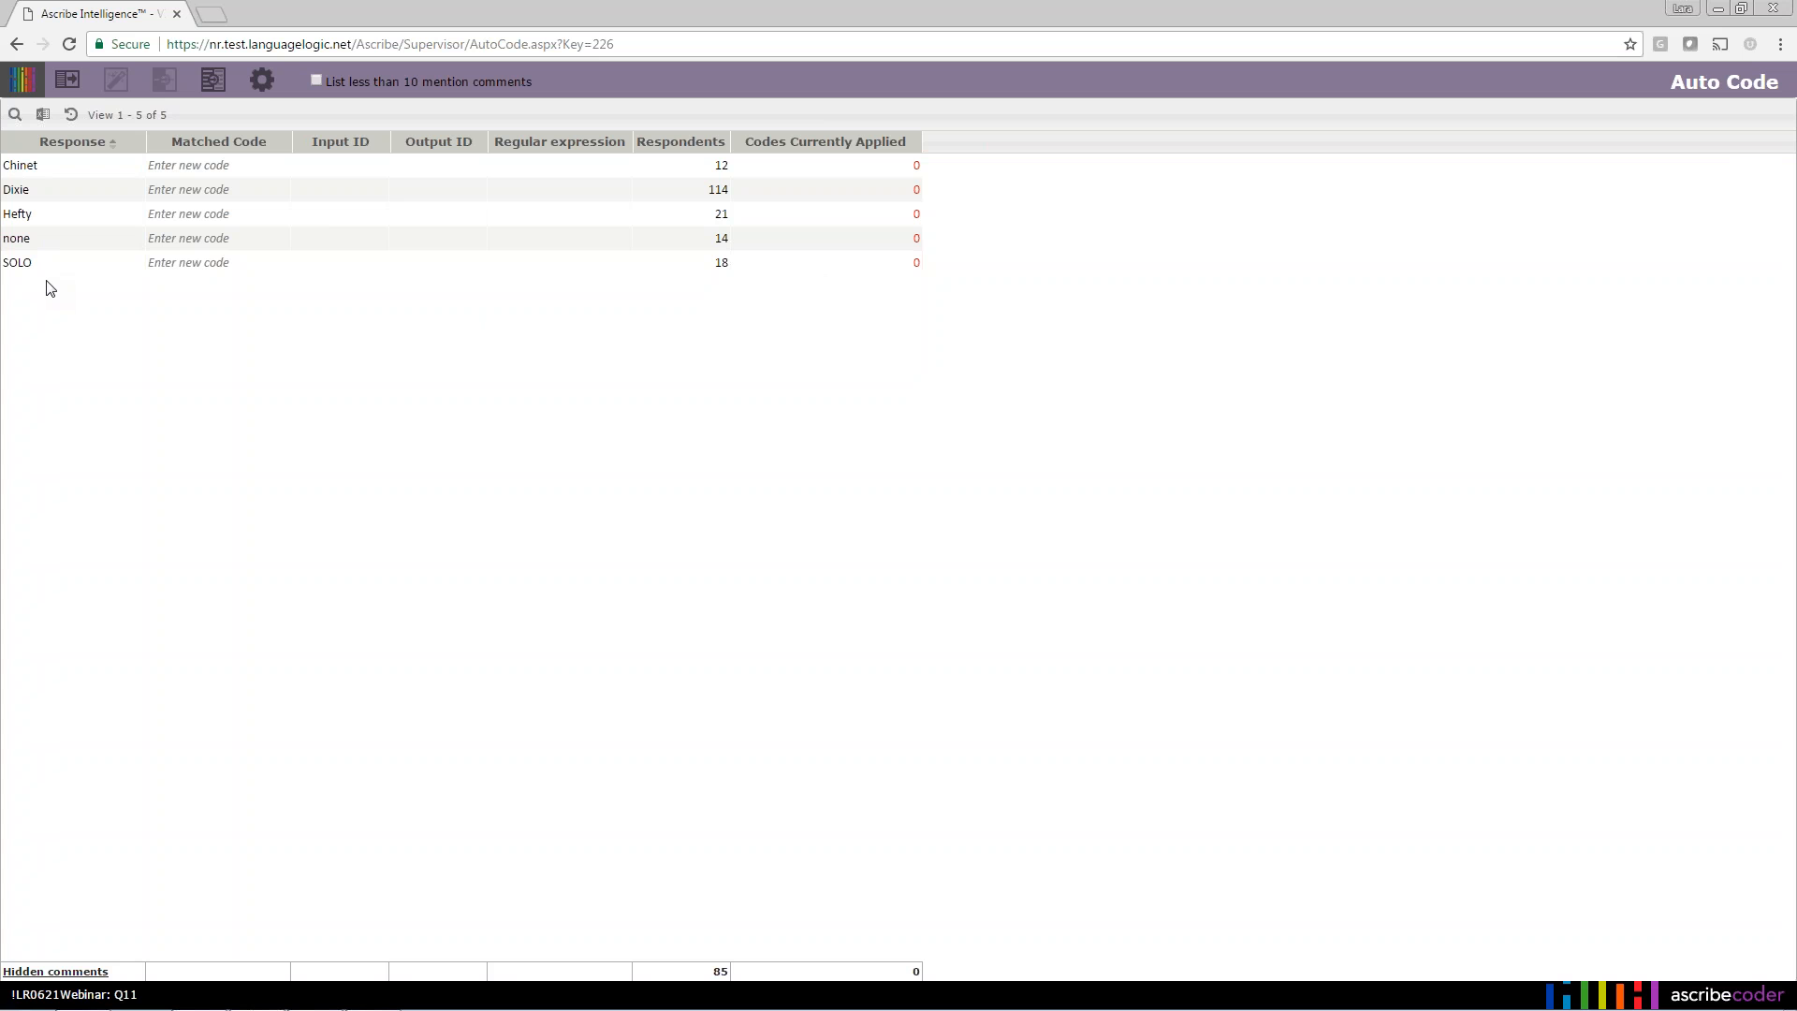
# Create matching codes from all the listed responses and auto-code the Q11 responses with them.
pyautogui.click(70, 84)
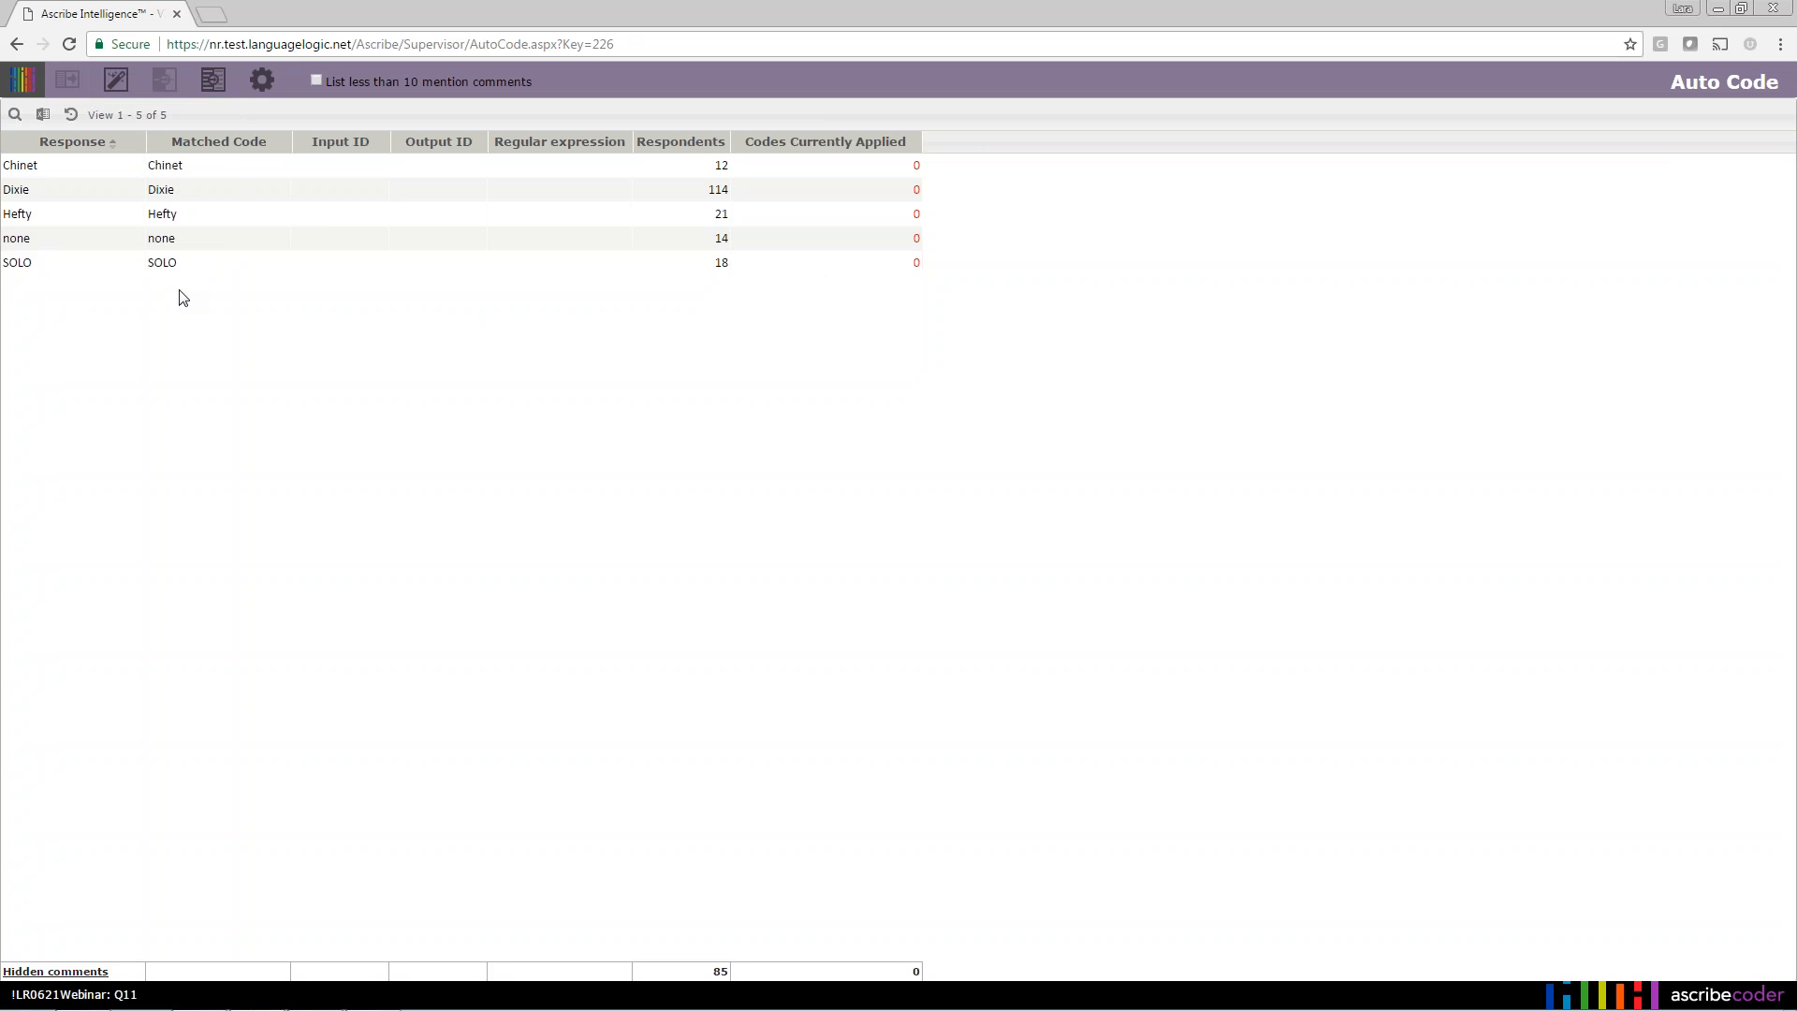
pyautogui.click(117, 80)
pyautogui.click(117, 83)
pyautogui.click(938, 586)
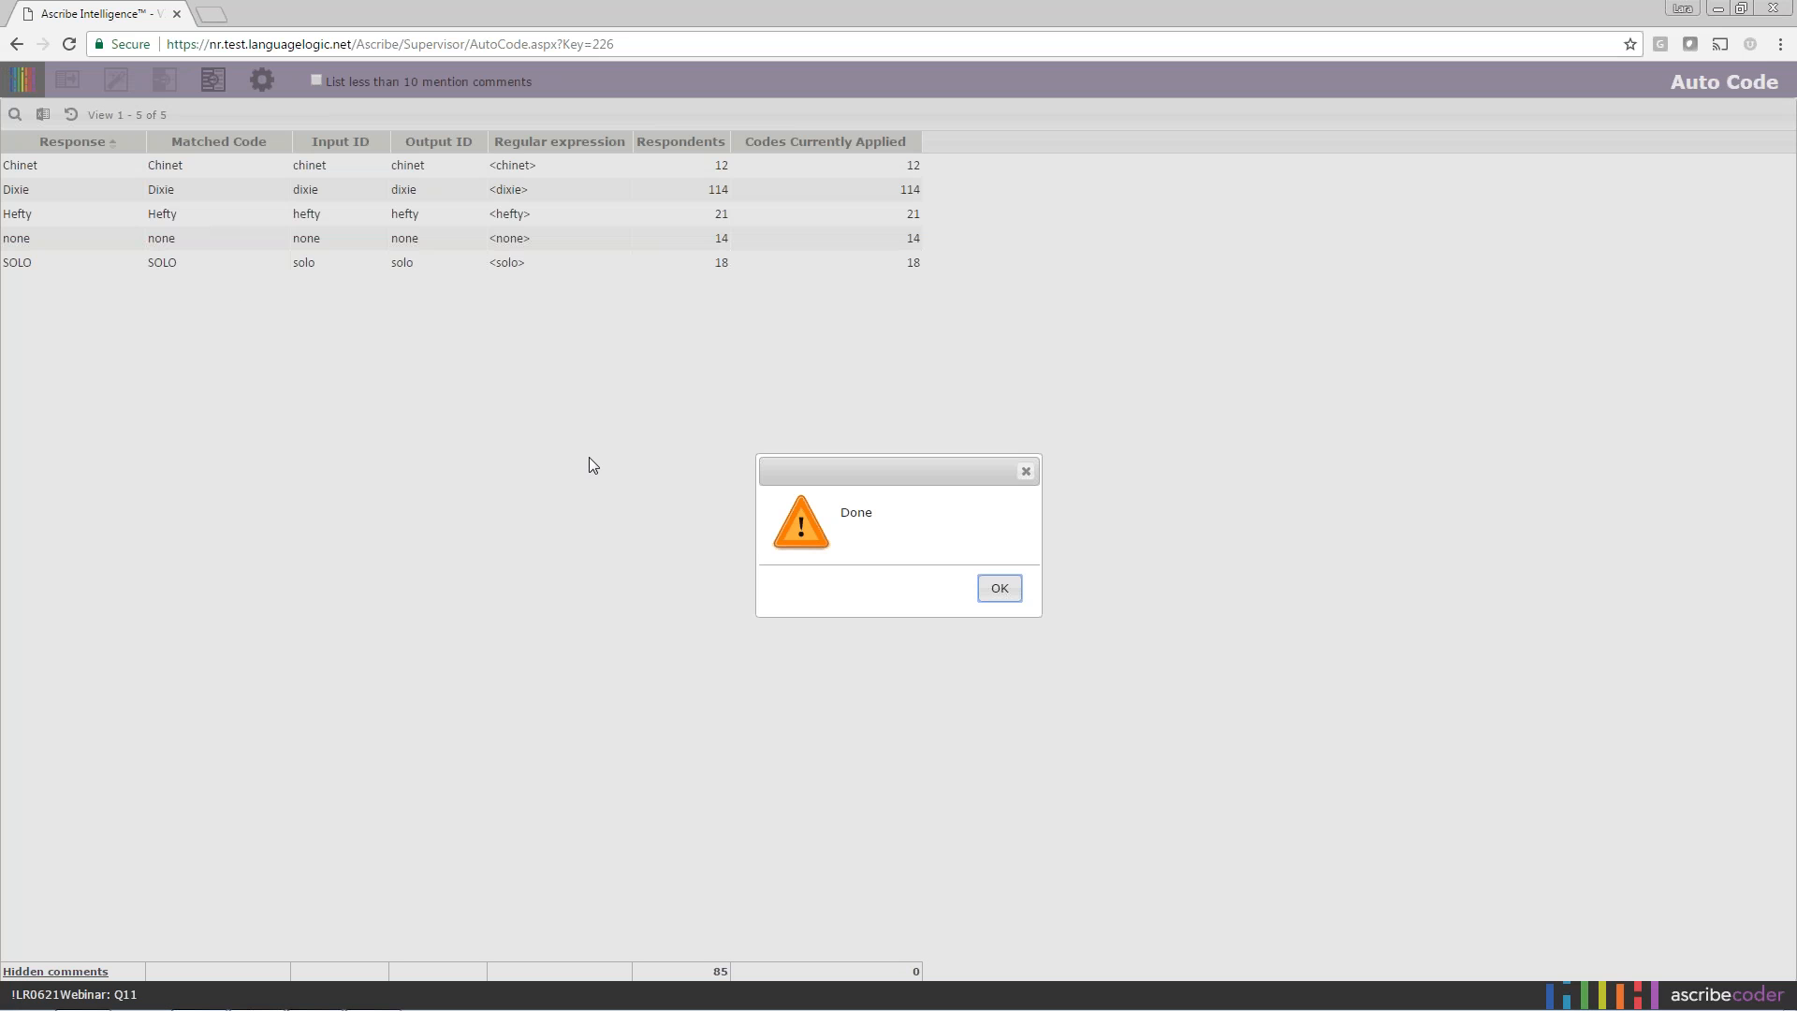
pyautogui.click(1005, 594)
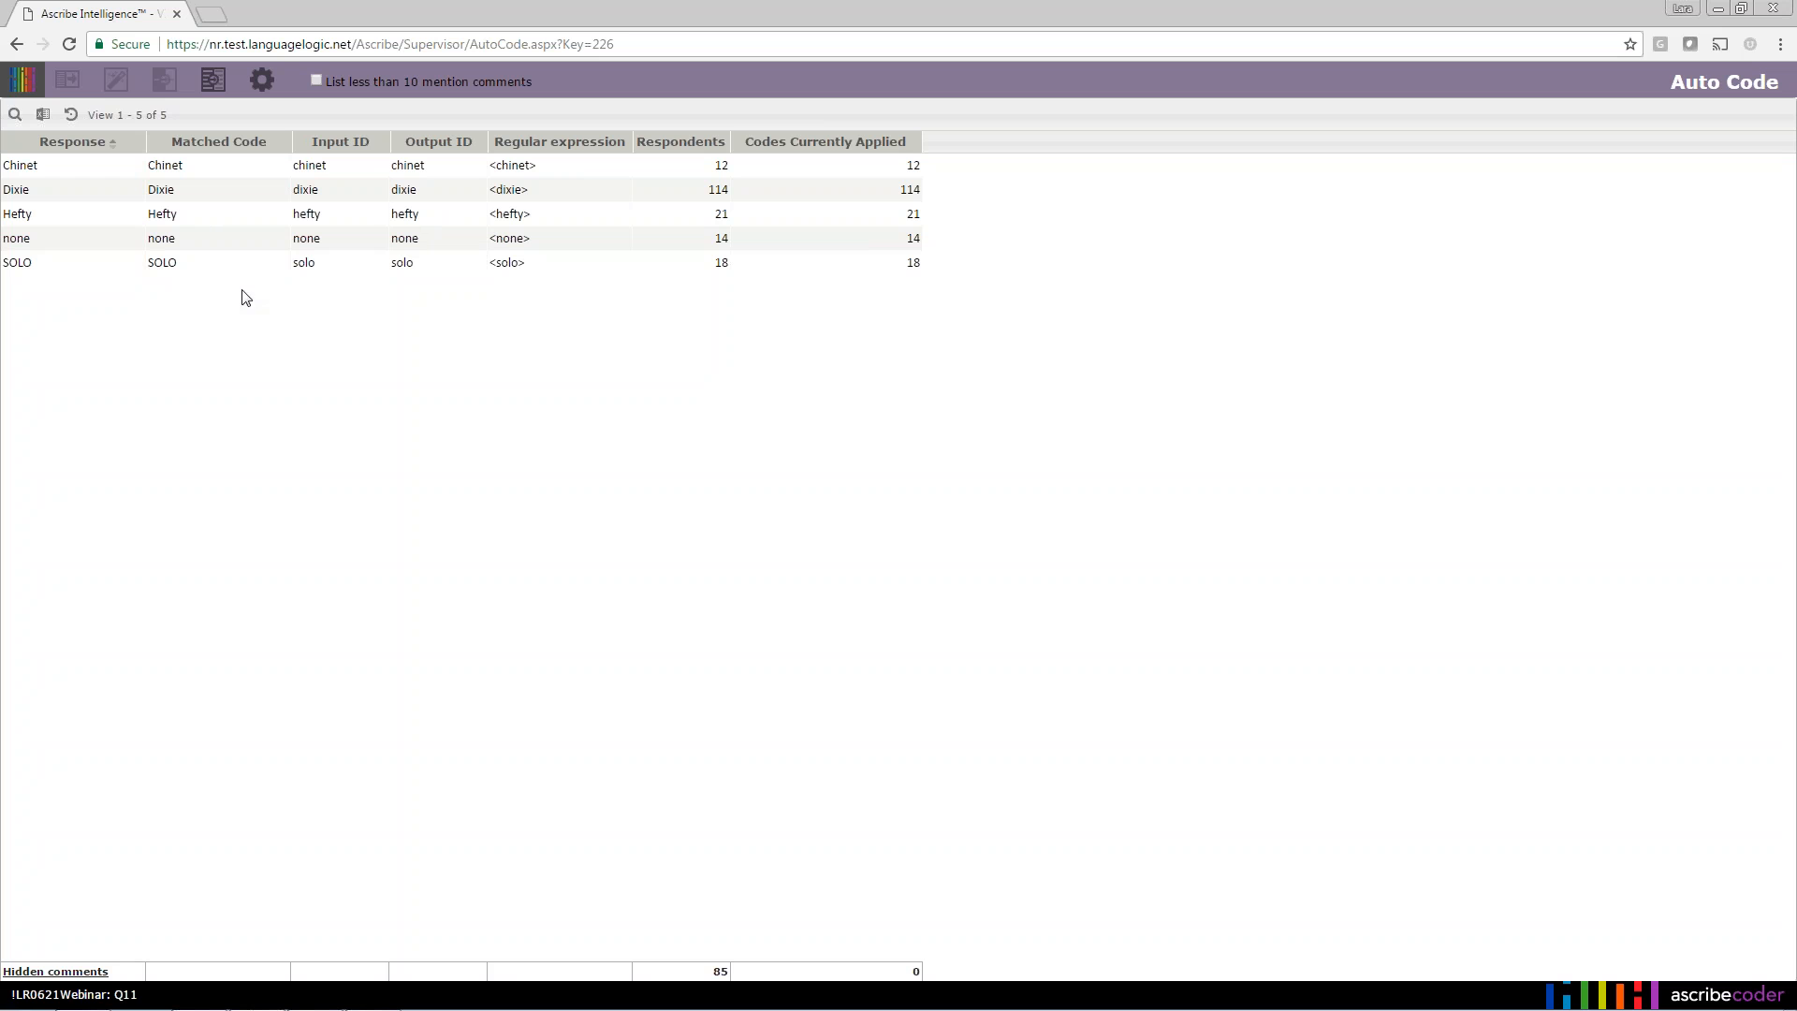
# Open the question in Ascribe Coder and review the Chinet code's properties without changing them.
pyautogui.click(27, 90)
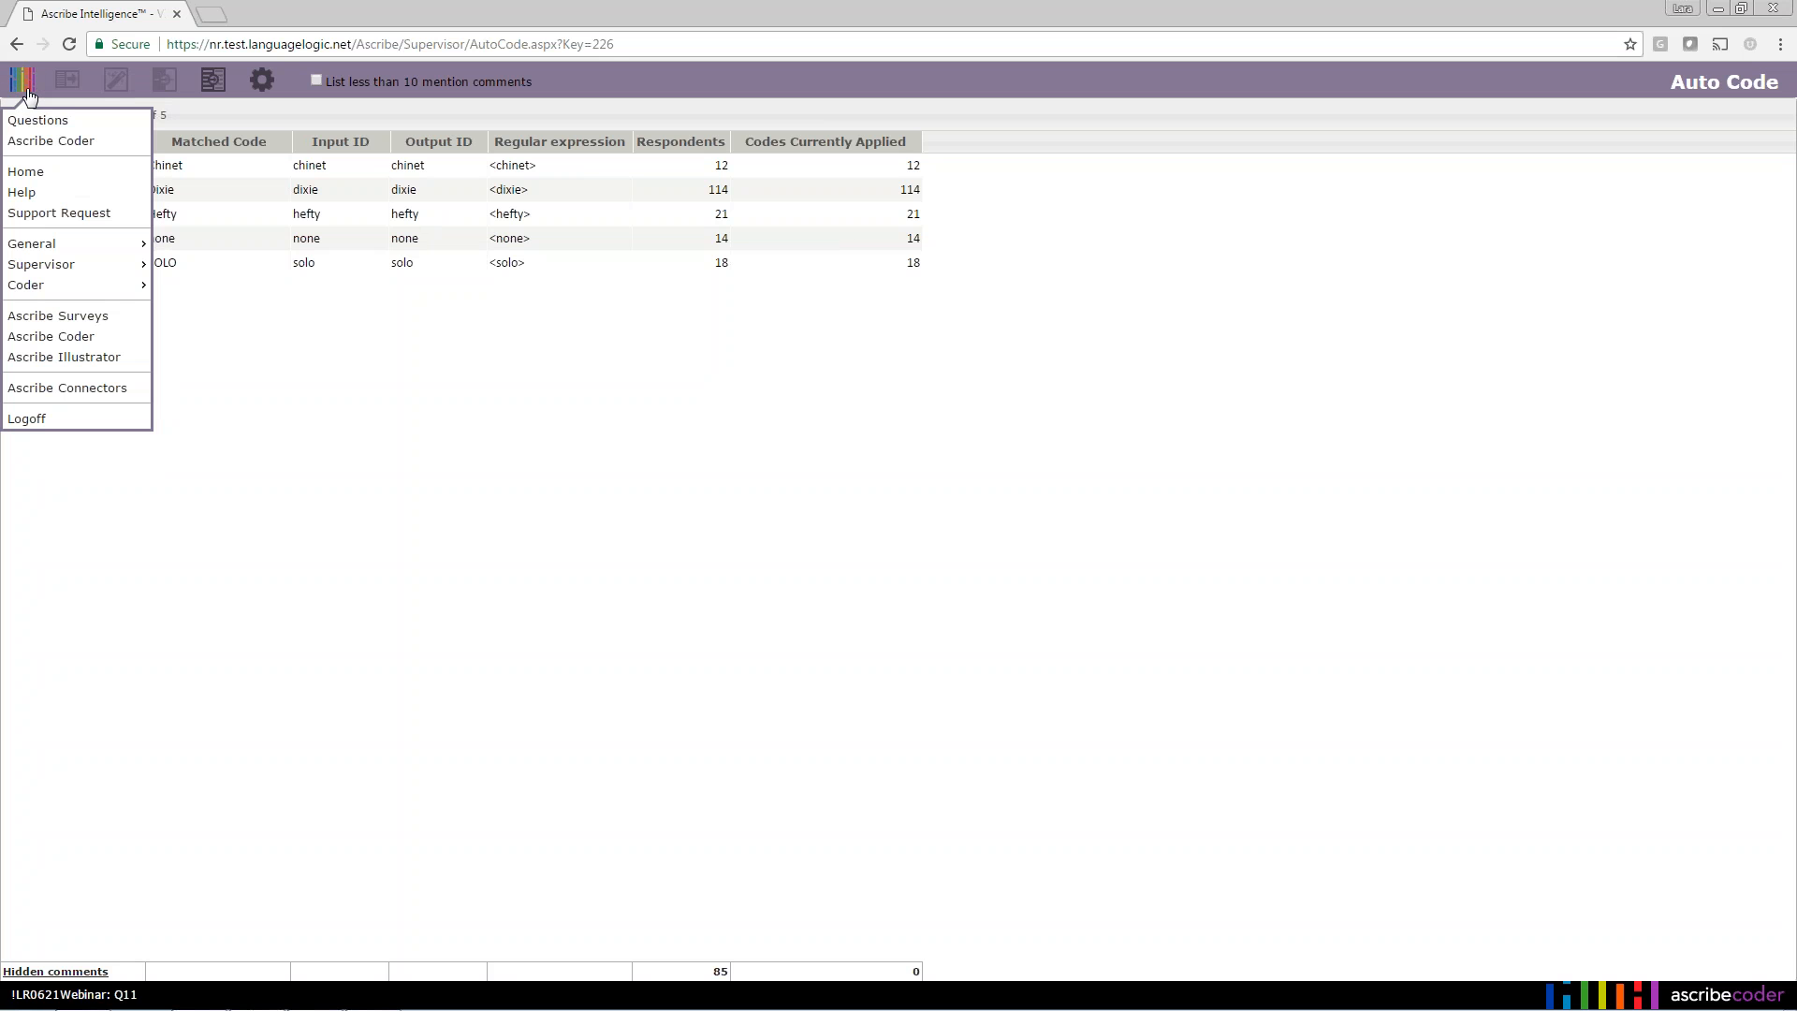
pyautogui.click(51, 145)
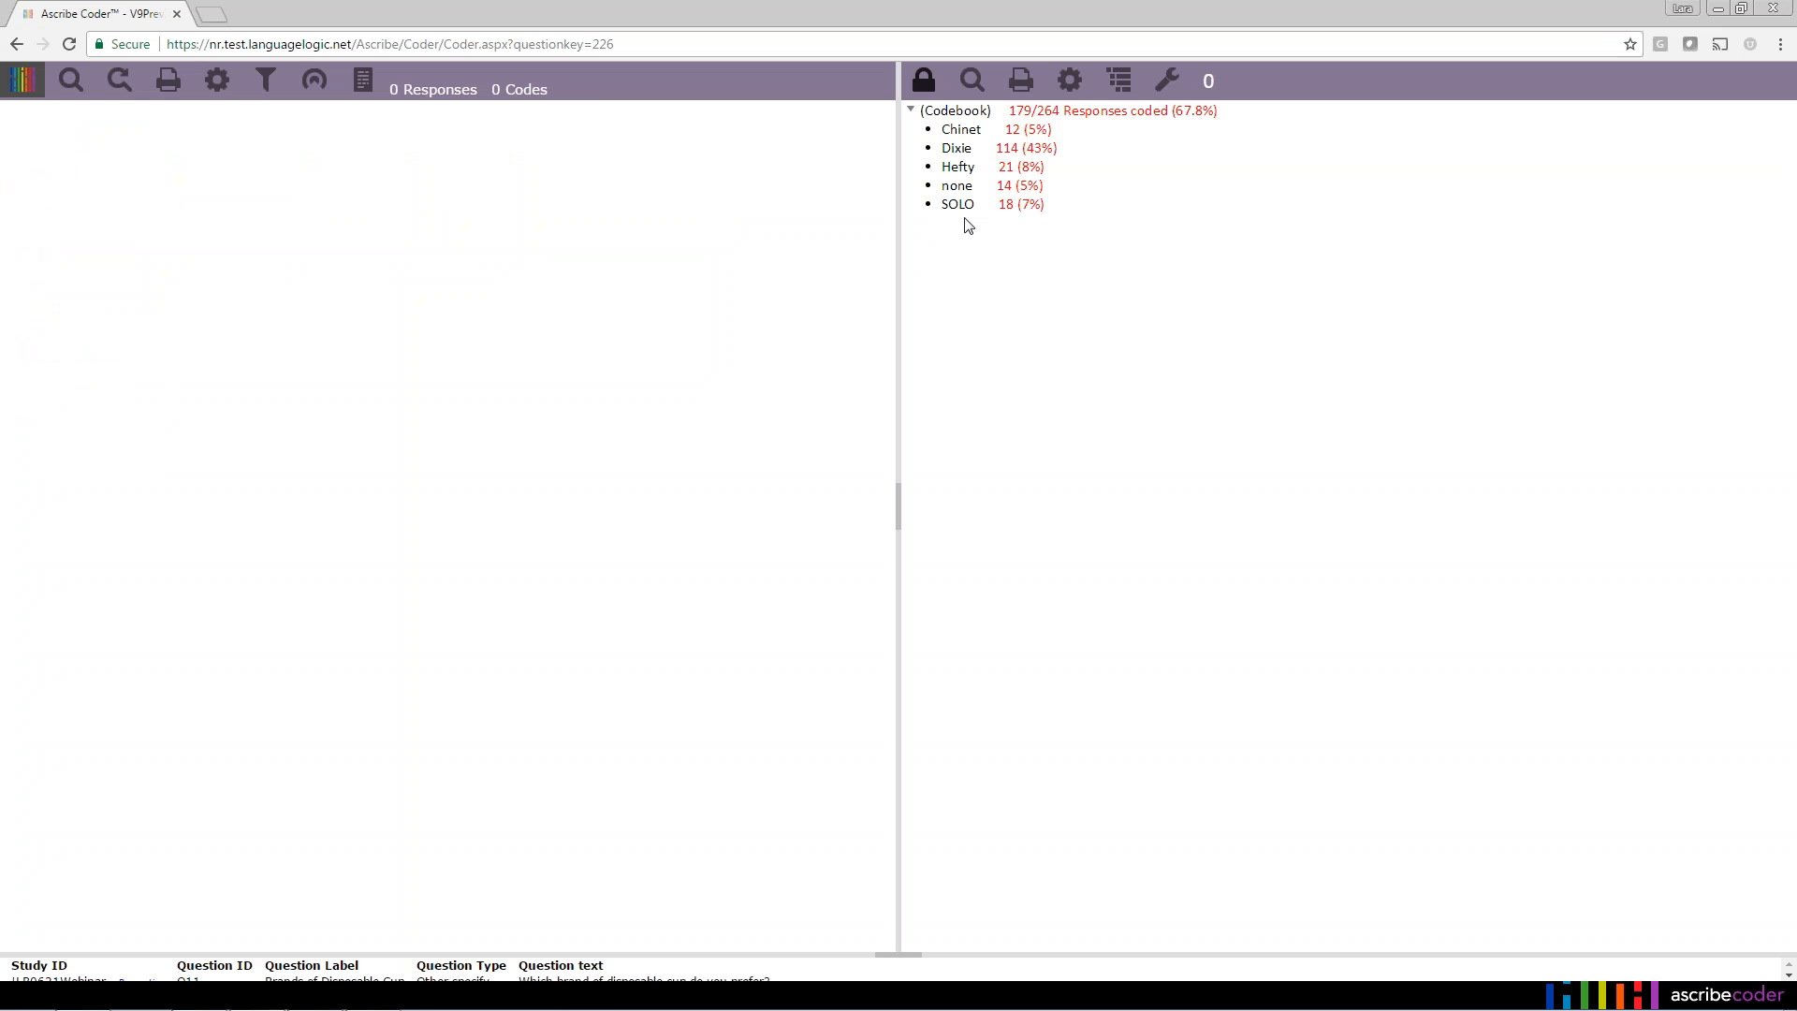
pyautogui.rightClick(968, 130)
pyautogui.click(985, 140)
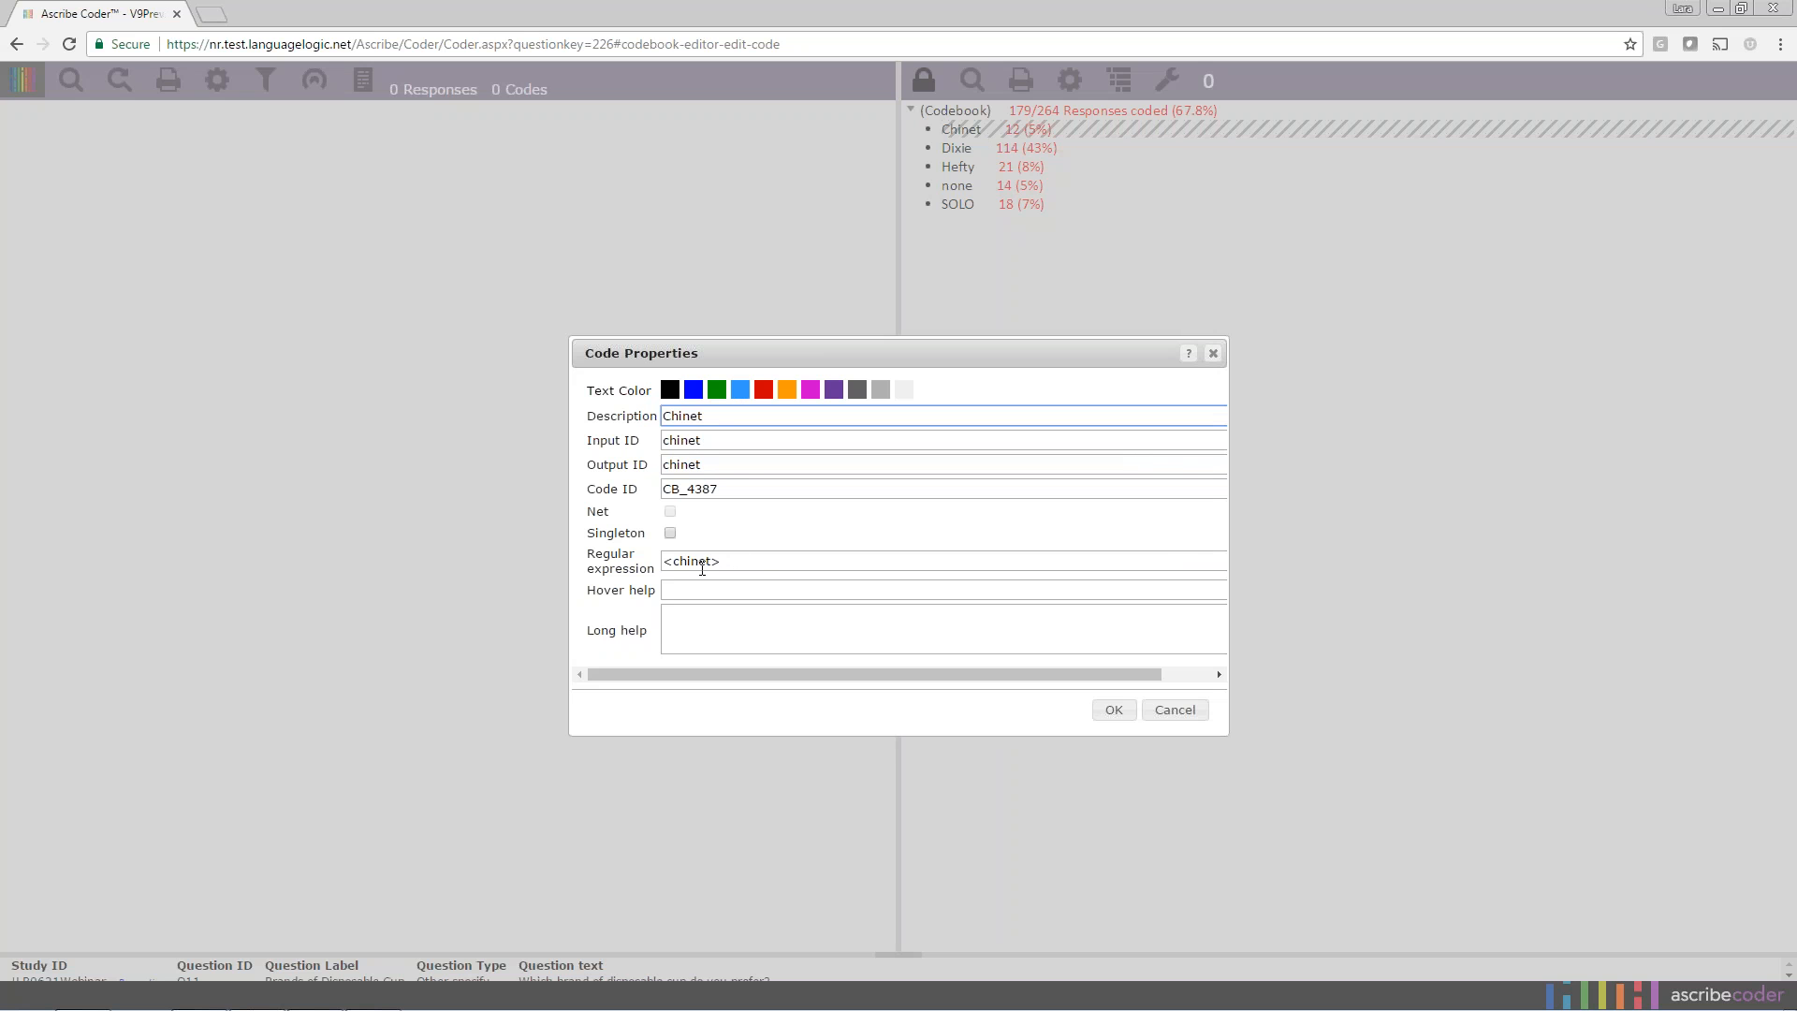
pyautogui.moveTo(715, 419); pyautogui.dragTo(648, 417)
pyautogui.click(1193, 717)
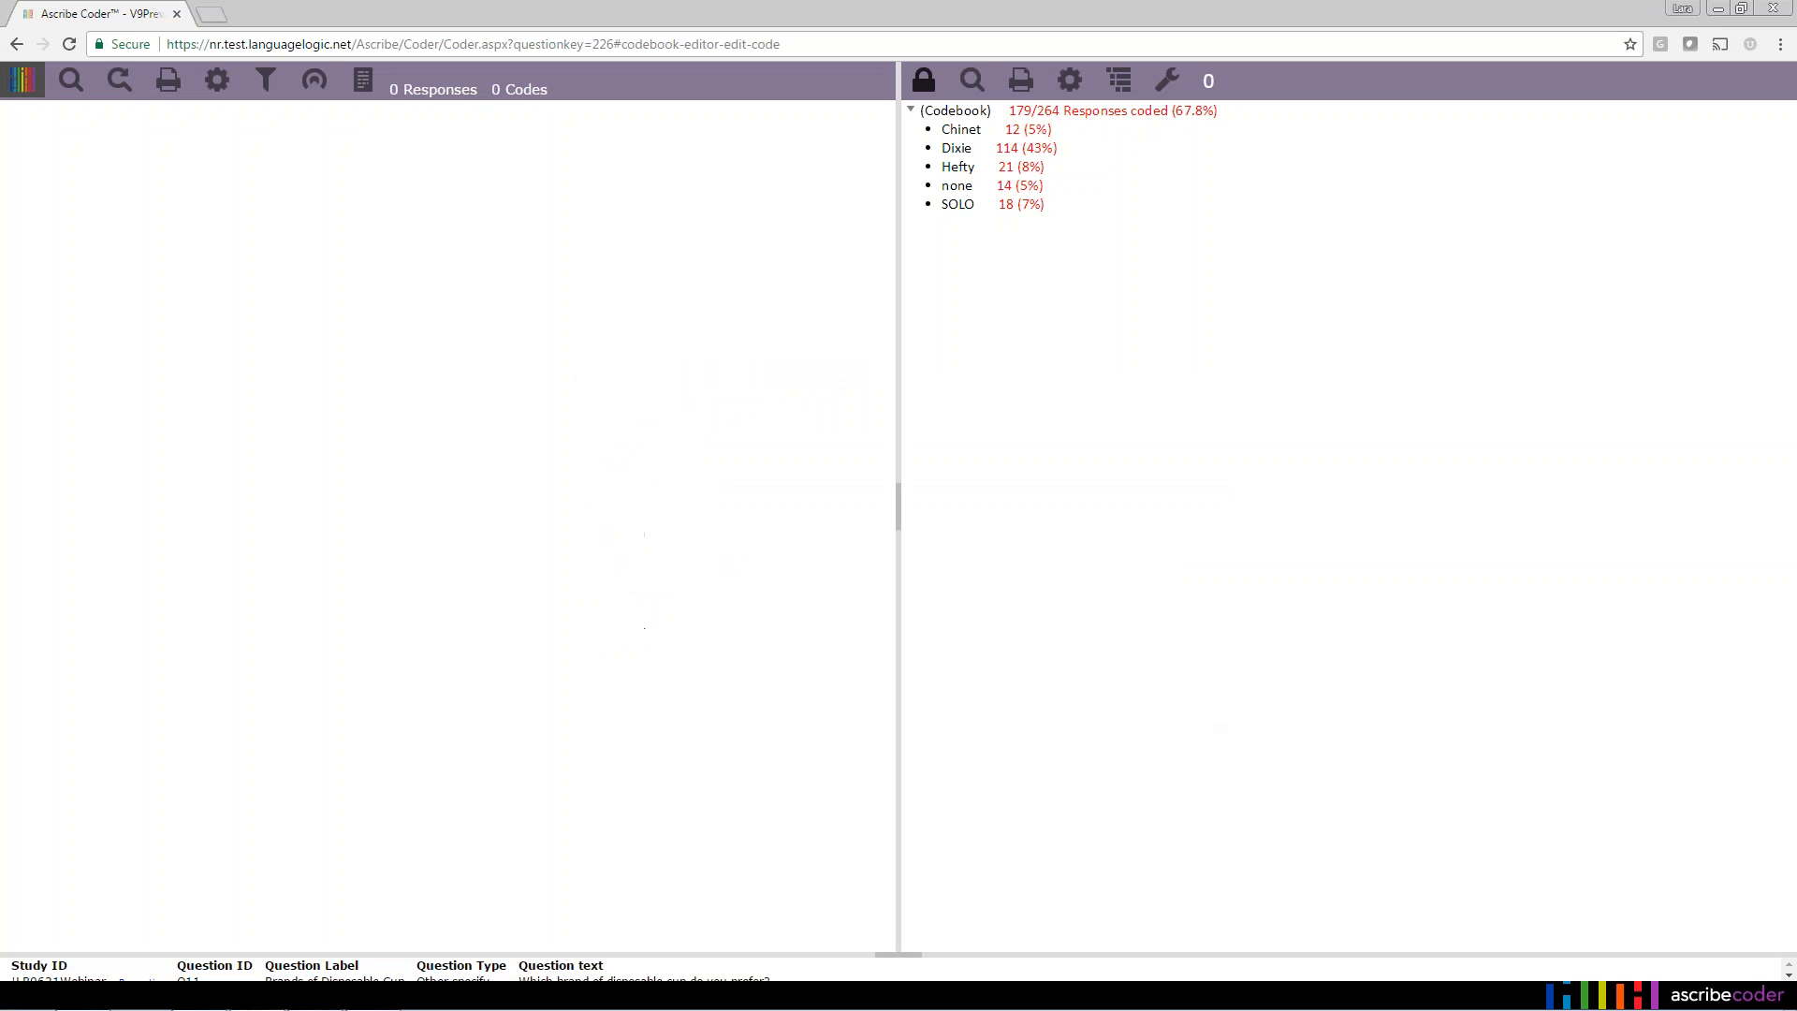
# List all responses coded Chinet and check the coding details of one of them.
pyautogui.rightClick(974, 132)
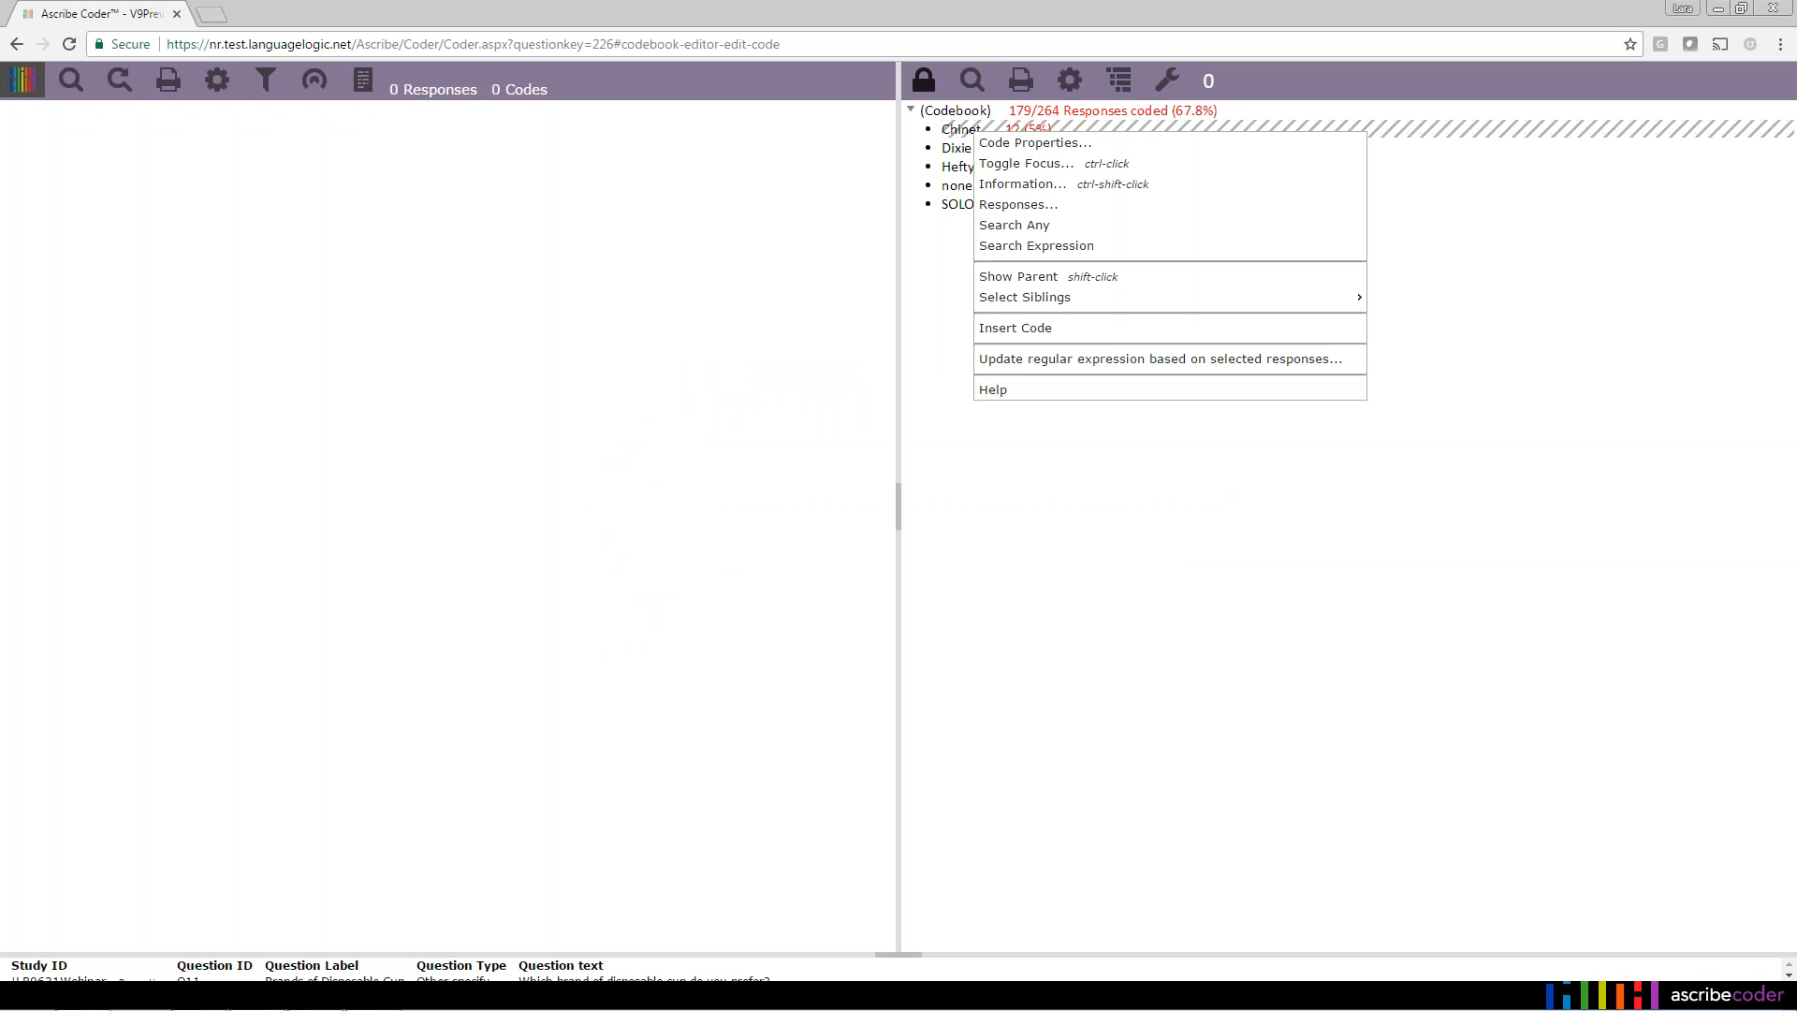
pyautogui.click(1037, 229)
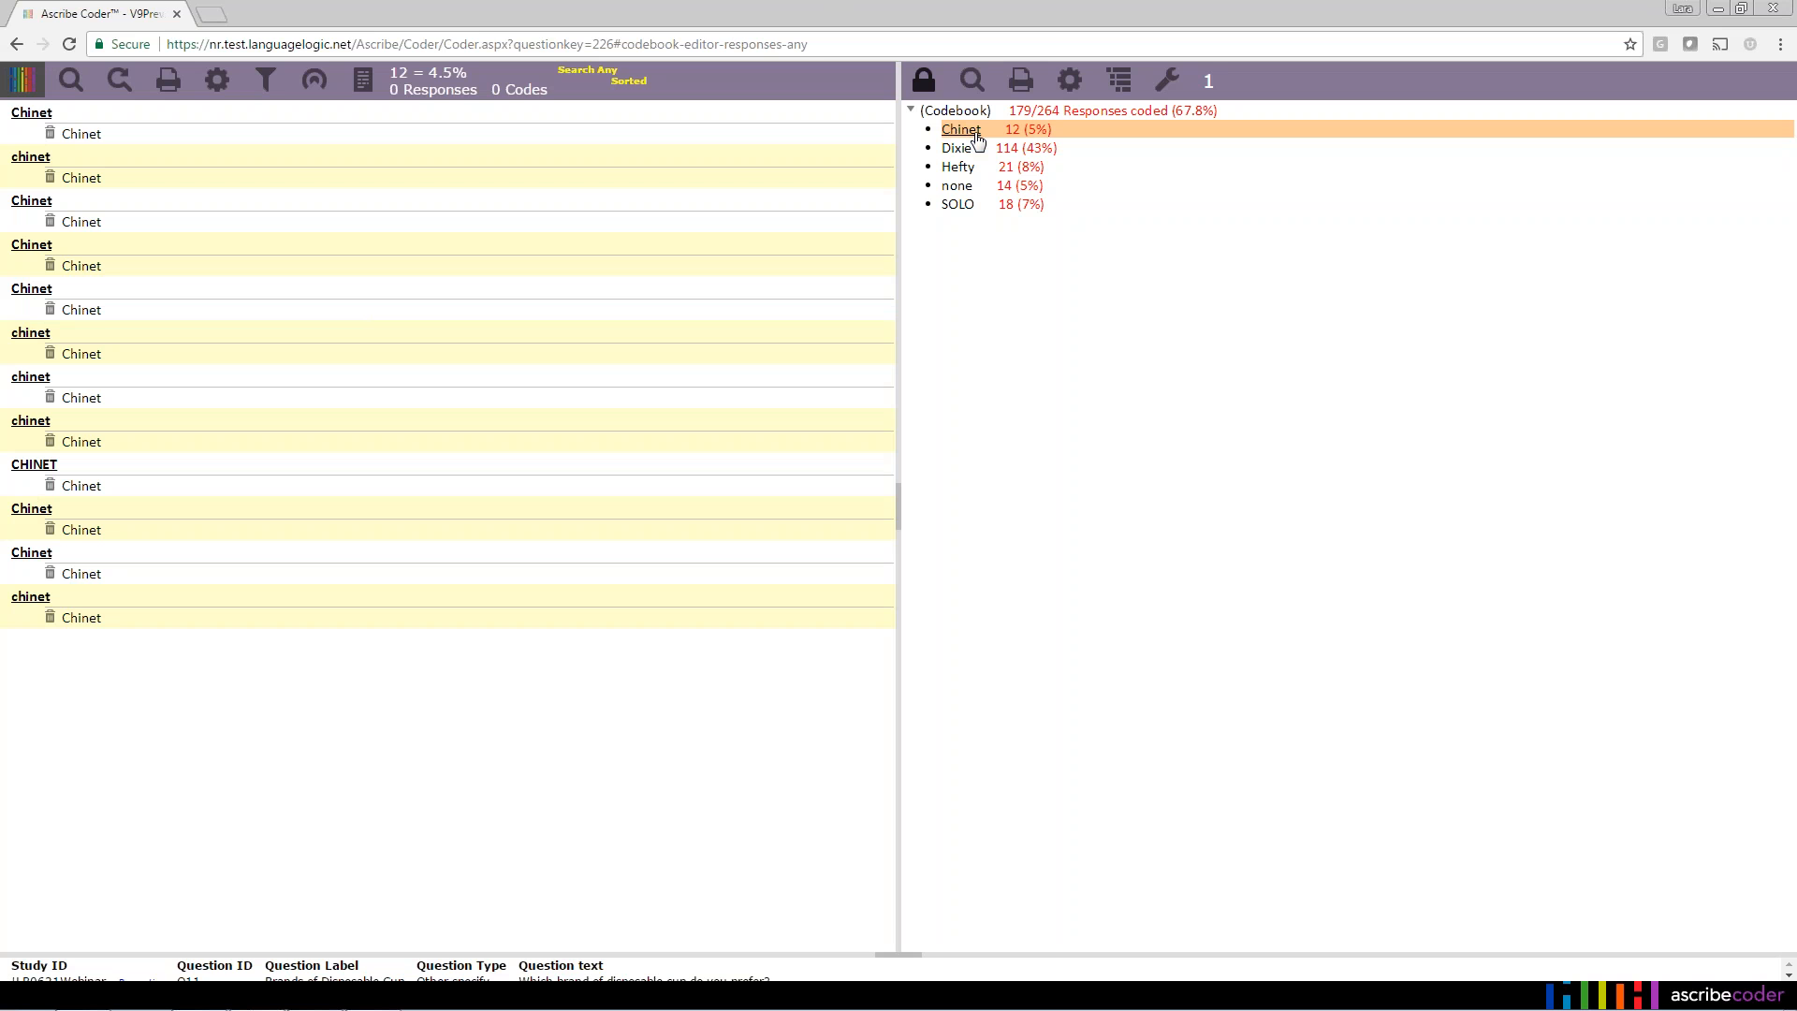
pyautogui.click(1086, 131)
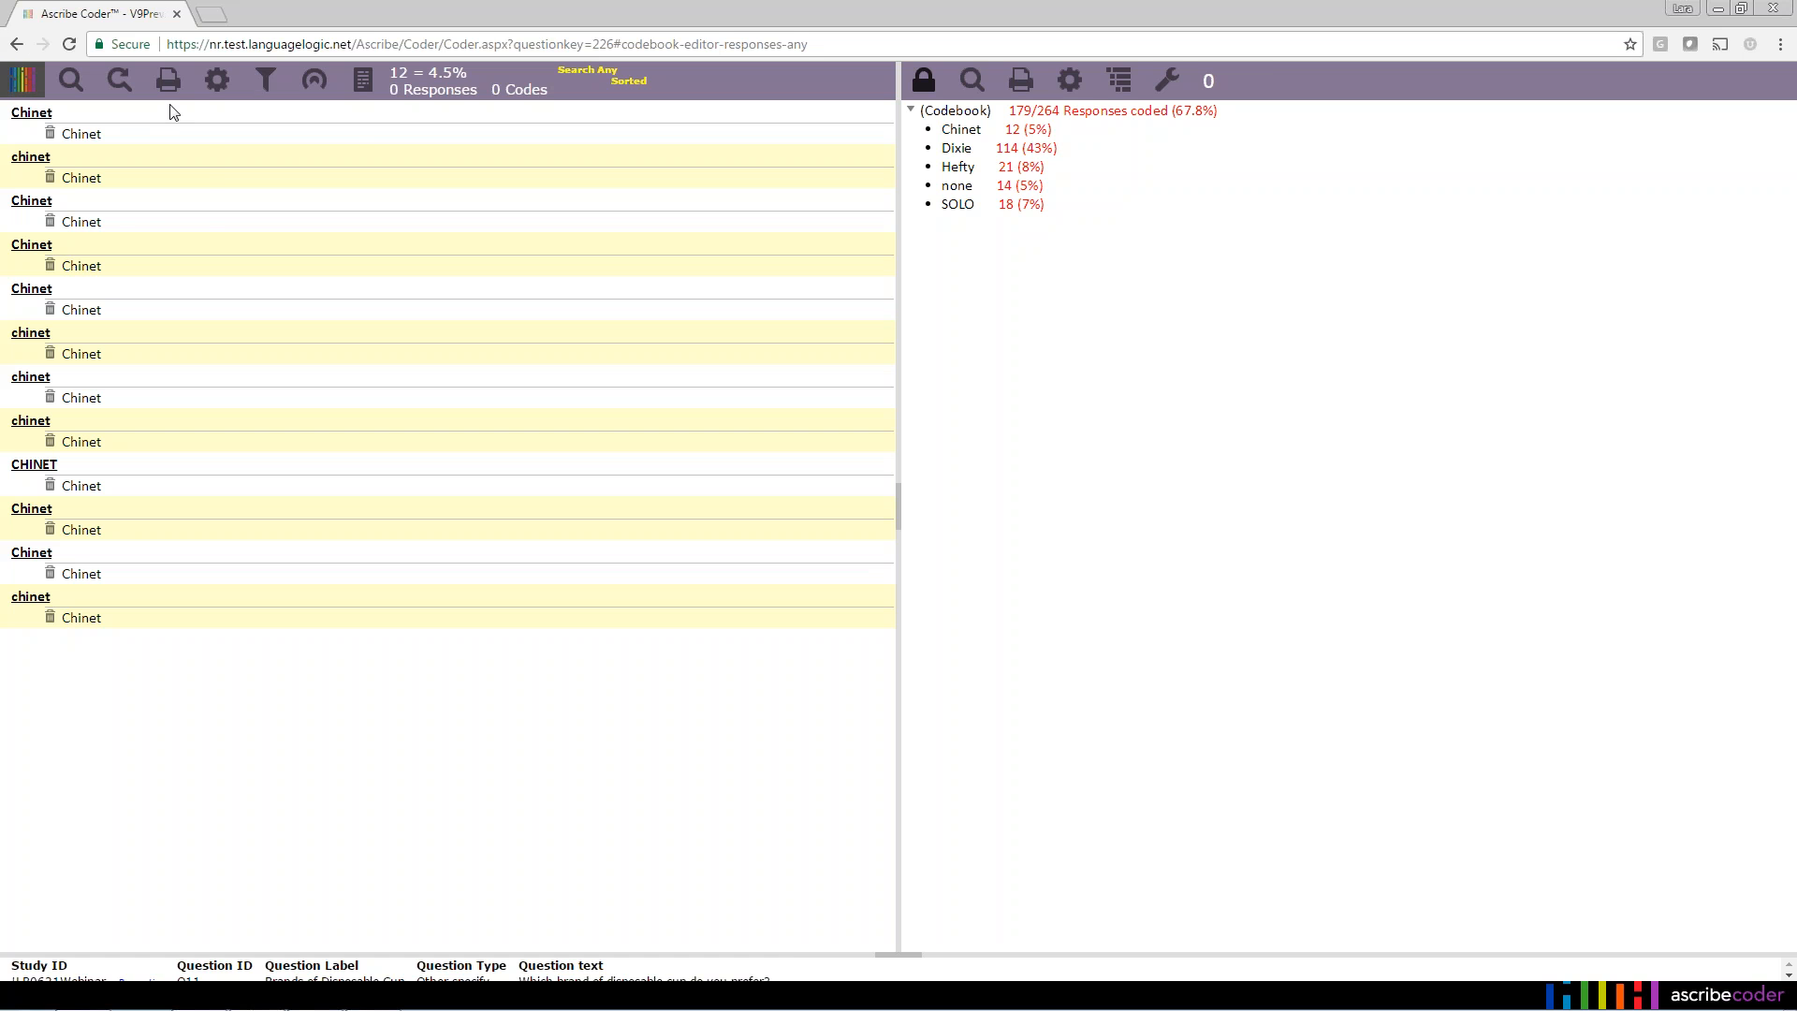
pyautogui.moveTo(358, 149)
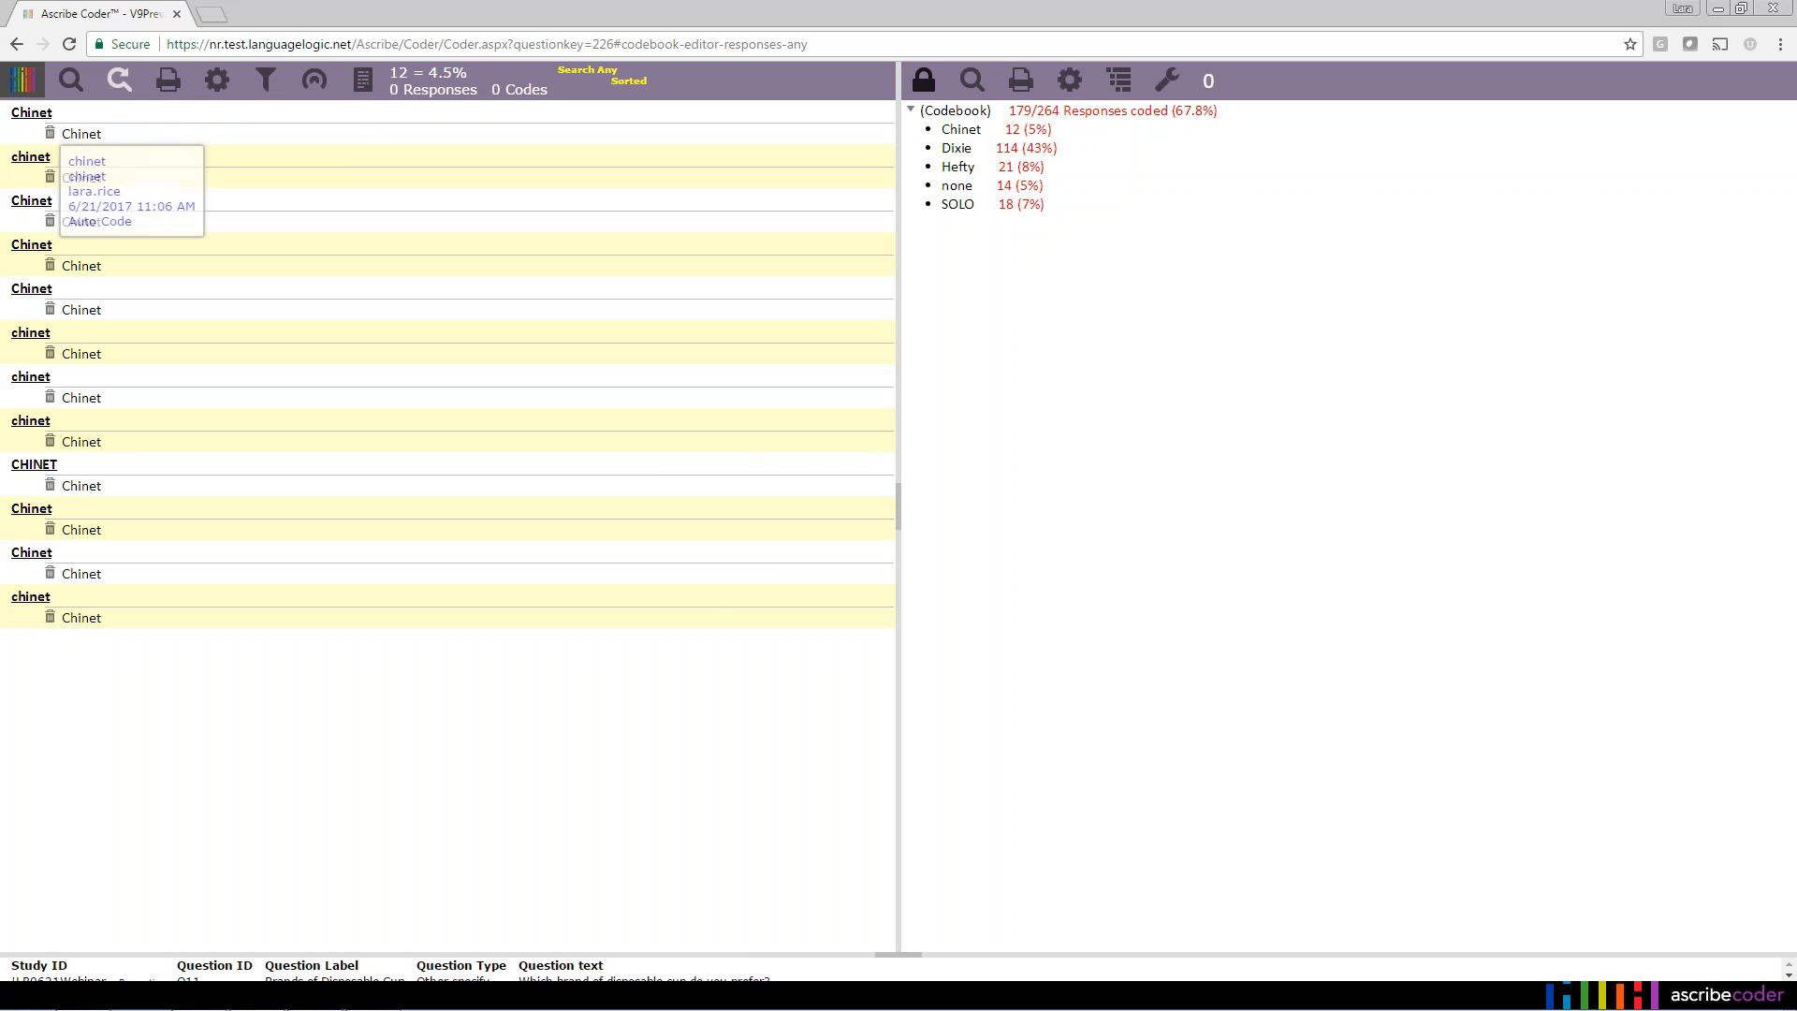
# Run a new response search that shows only uncoded responses.
pyautogui.click(71, 82)
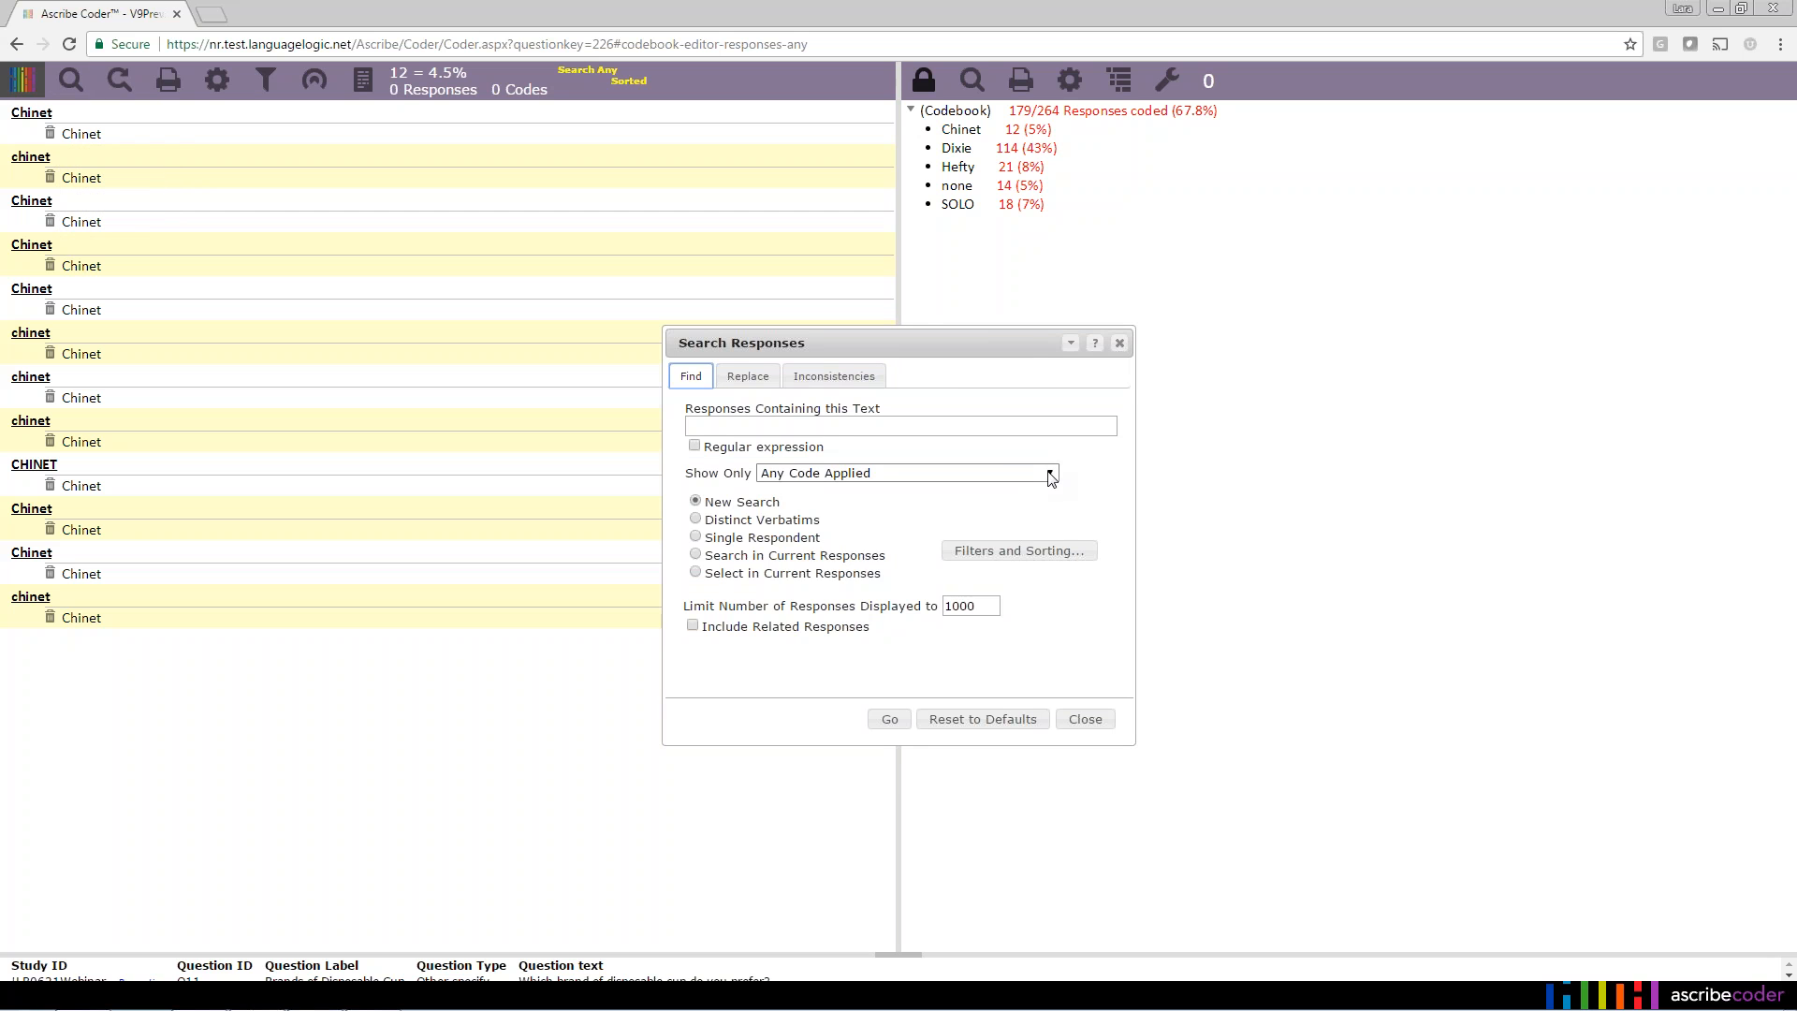
pyautogui.click(1051, 476)
pyautogui.click(821, 506)
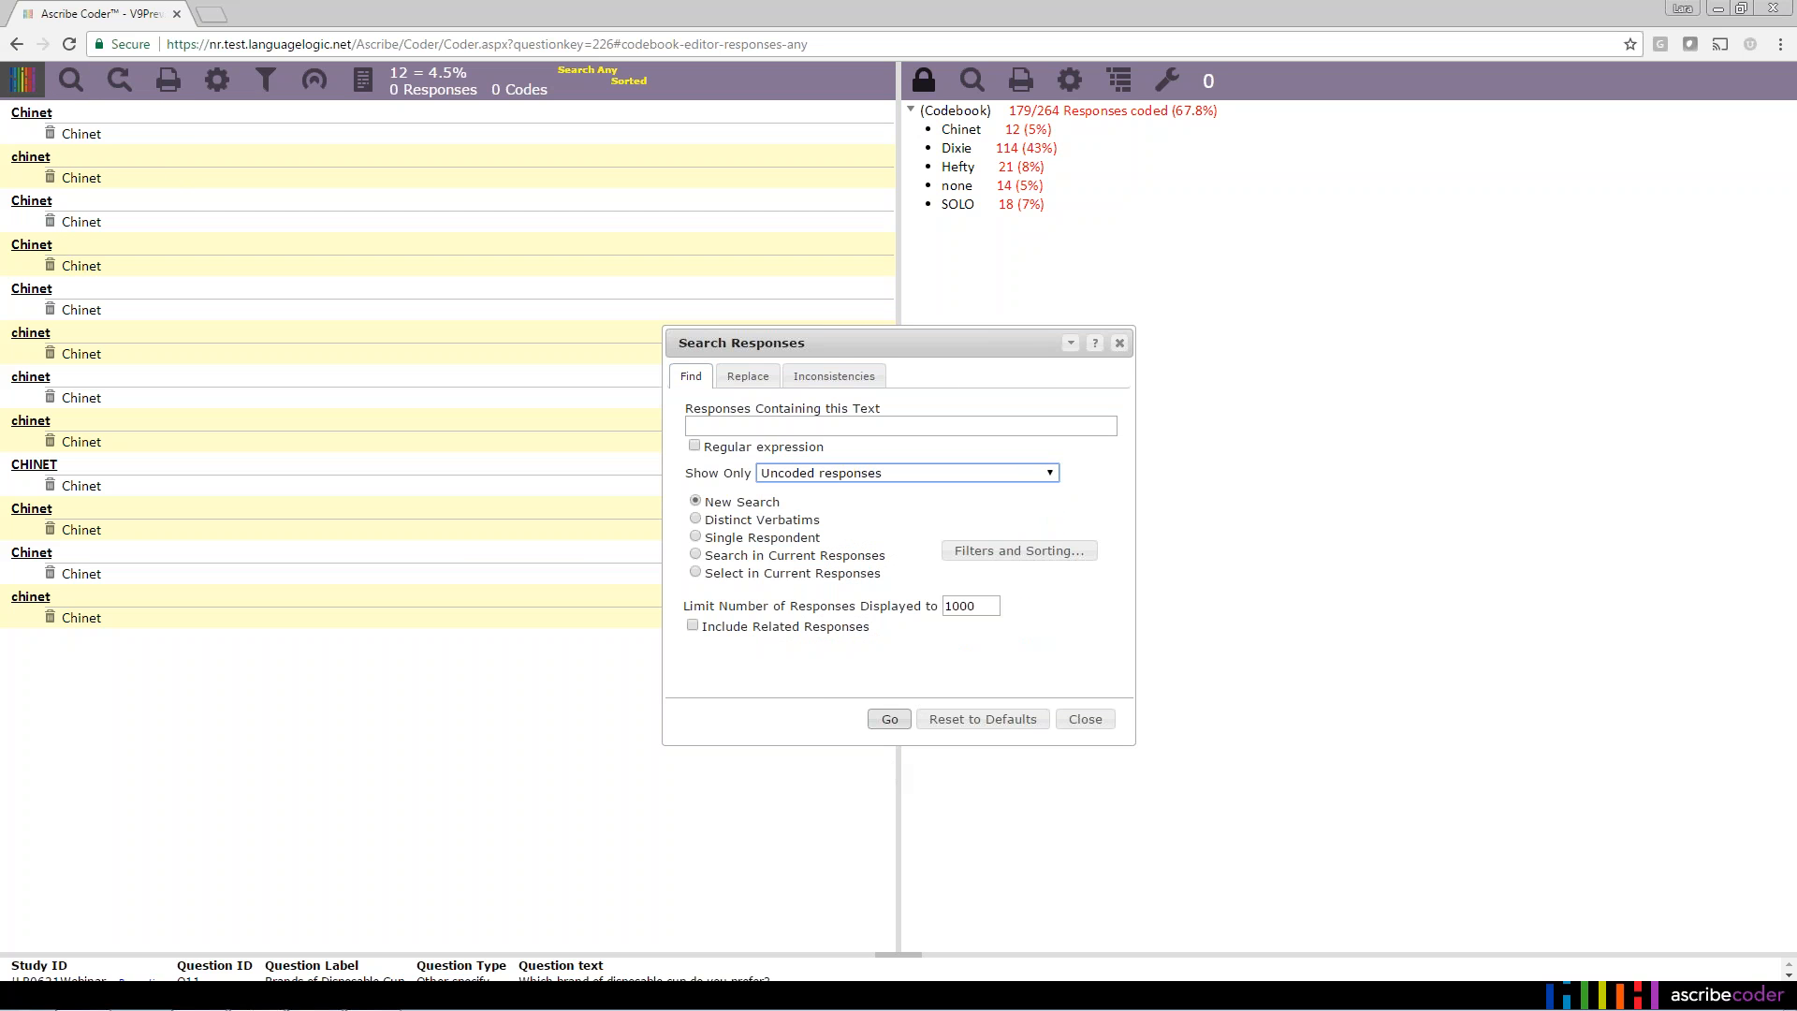
pyautogui.click(889, 720)
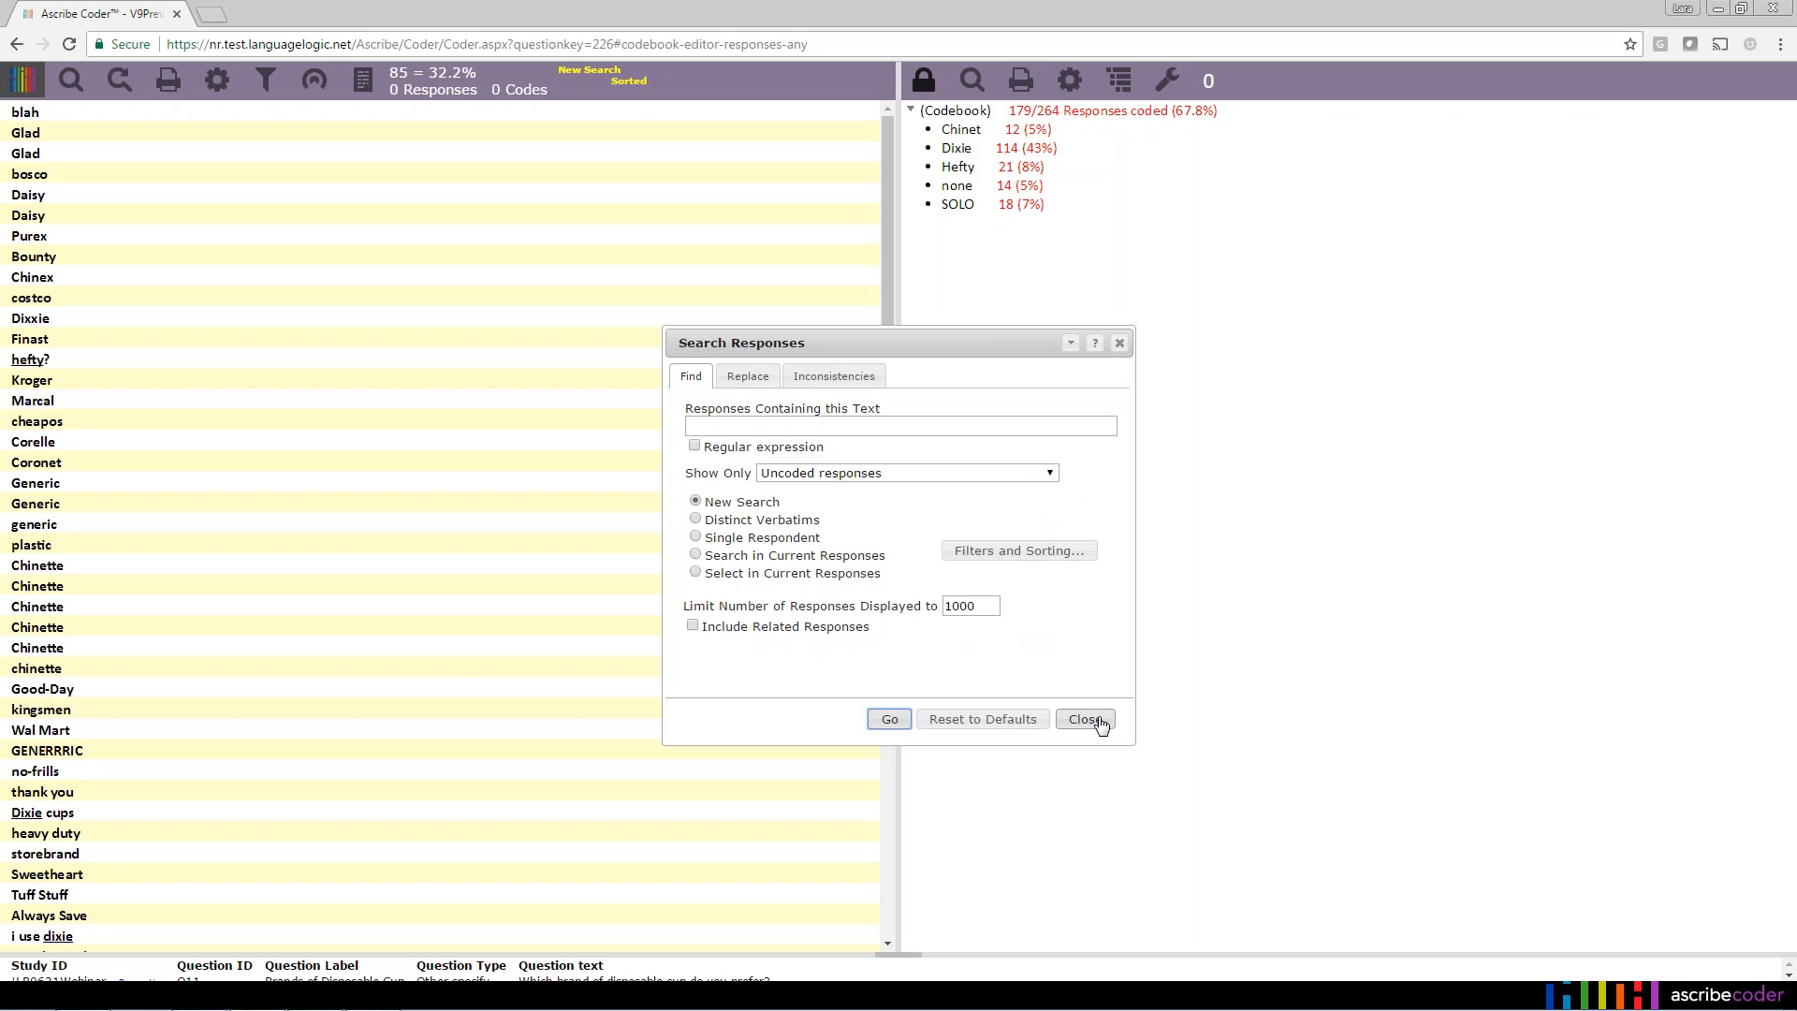
pyautogui.click(1085, 720)
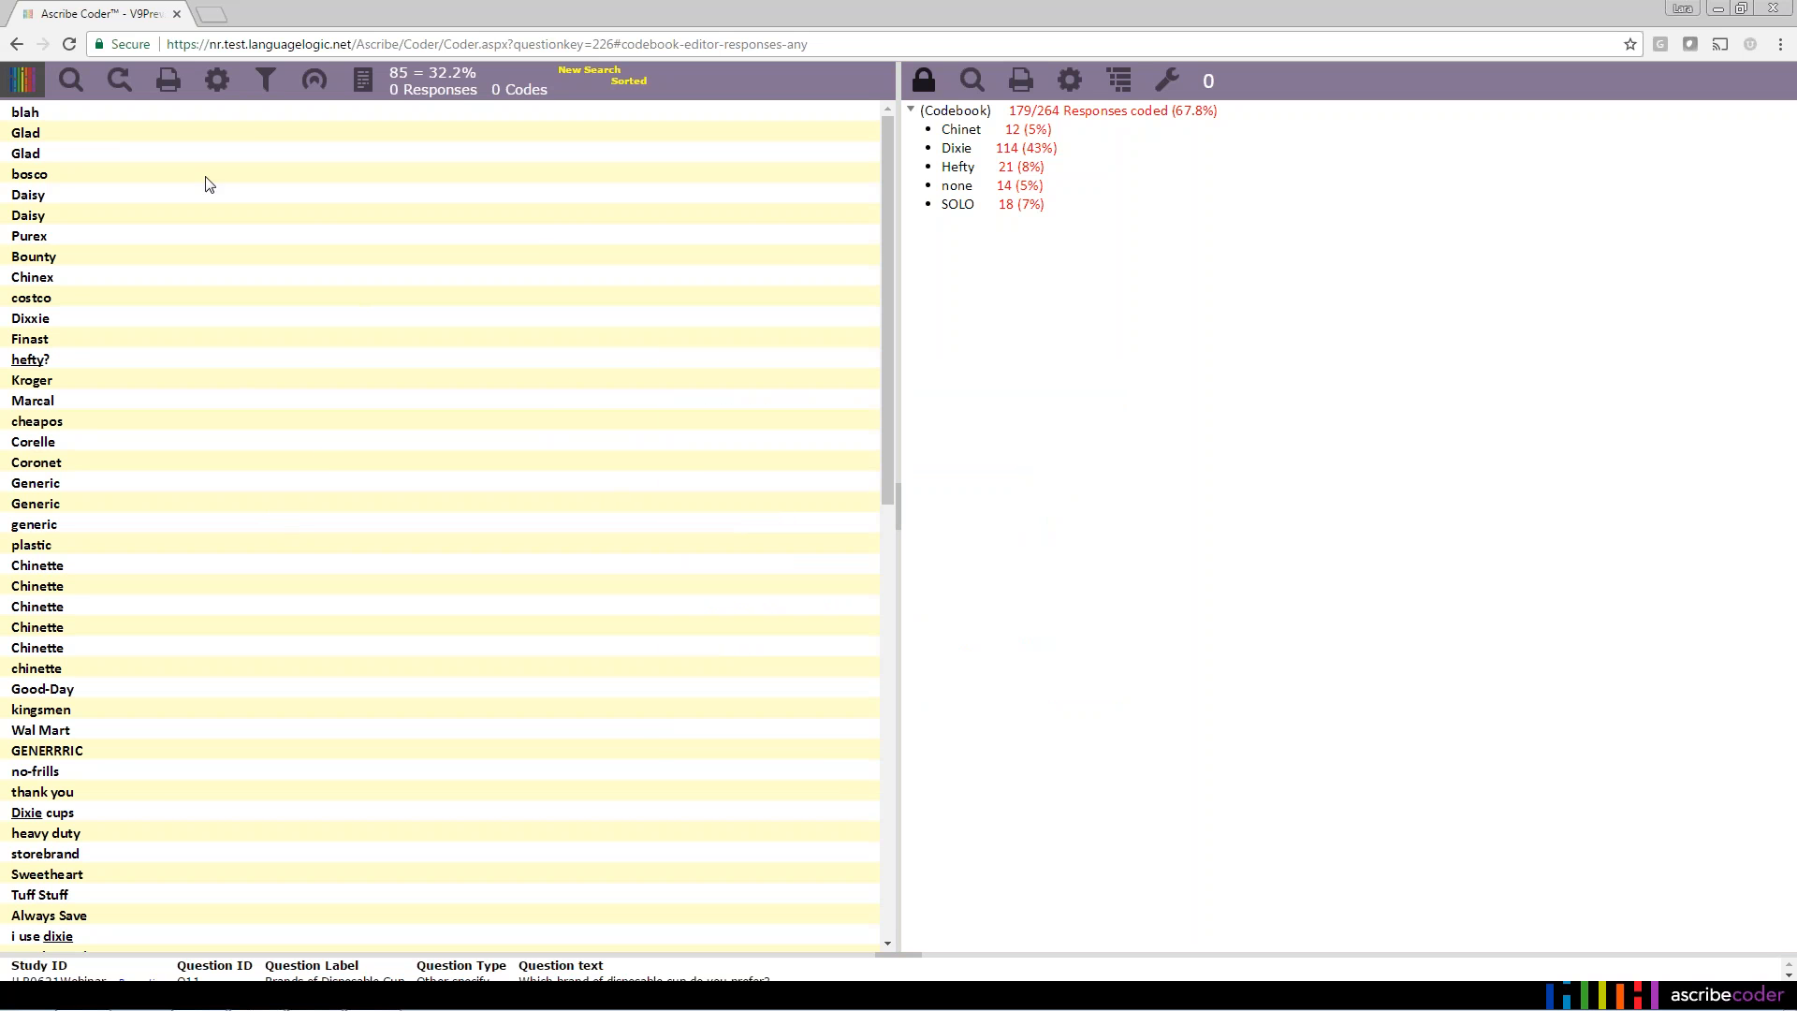
# Make sure the response settings have Drag Selected Responses to Codebook enabled.
pyautogui.click(217, 82)
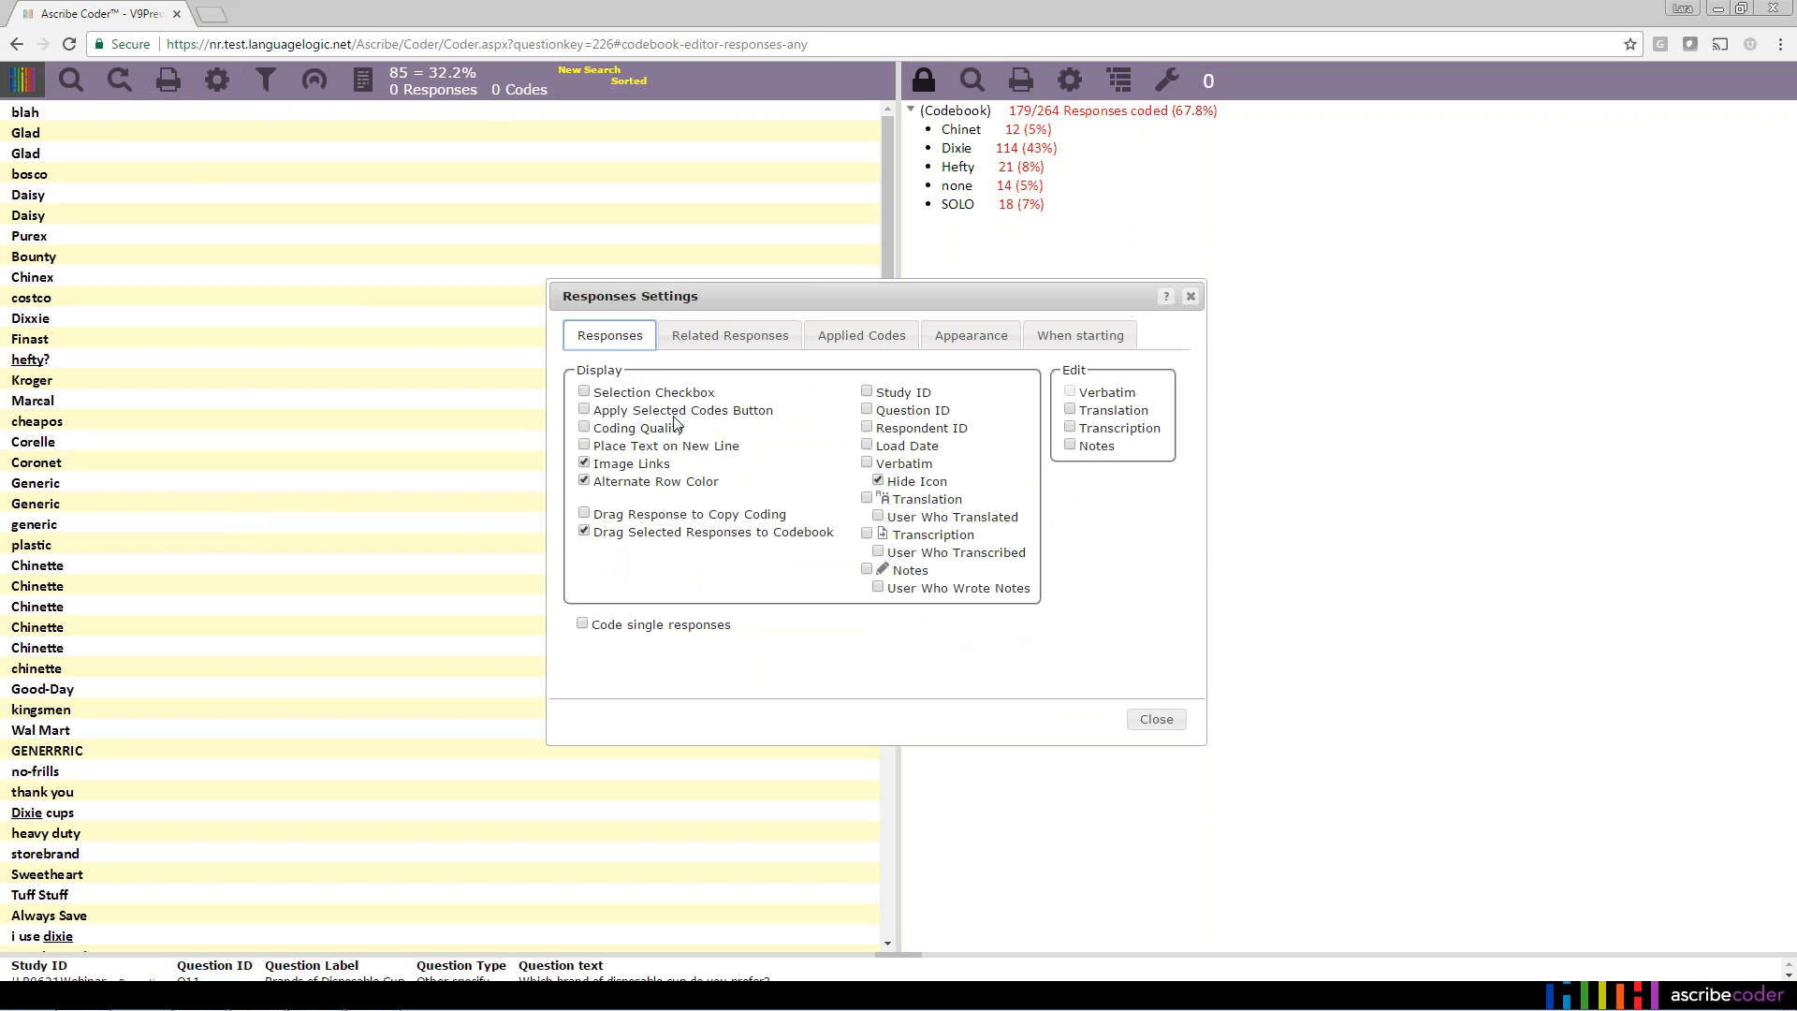
pyautogui.moveTo(809, 296); pyautogui.dragTo(741, 213)
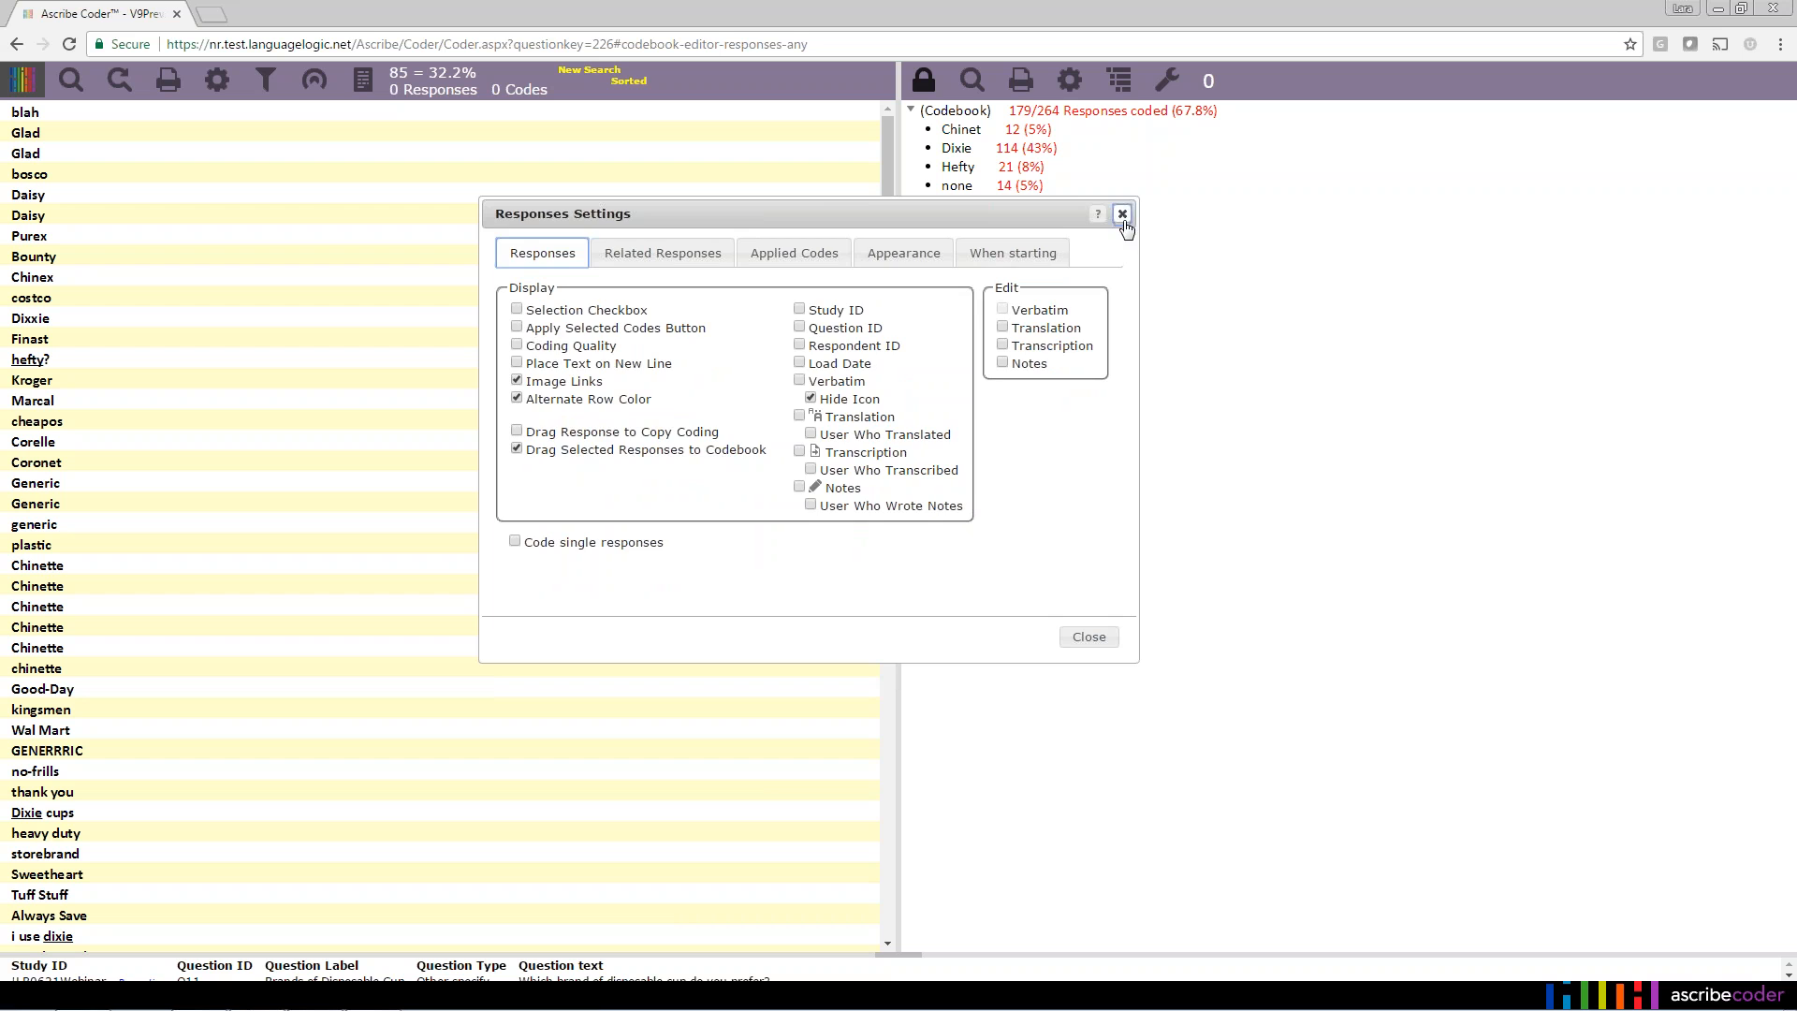
pyautogui.click(1123, 214)
pyautogui.click(223, 84)
pyautogui.click(517, 431)
pyautogui.click(517, 447)
pyautogui.click(1091, 639)
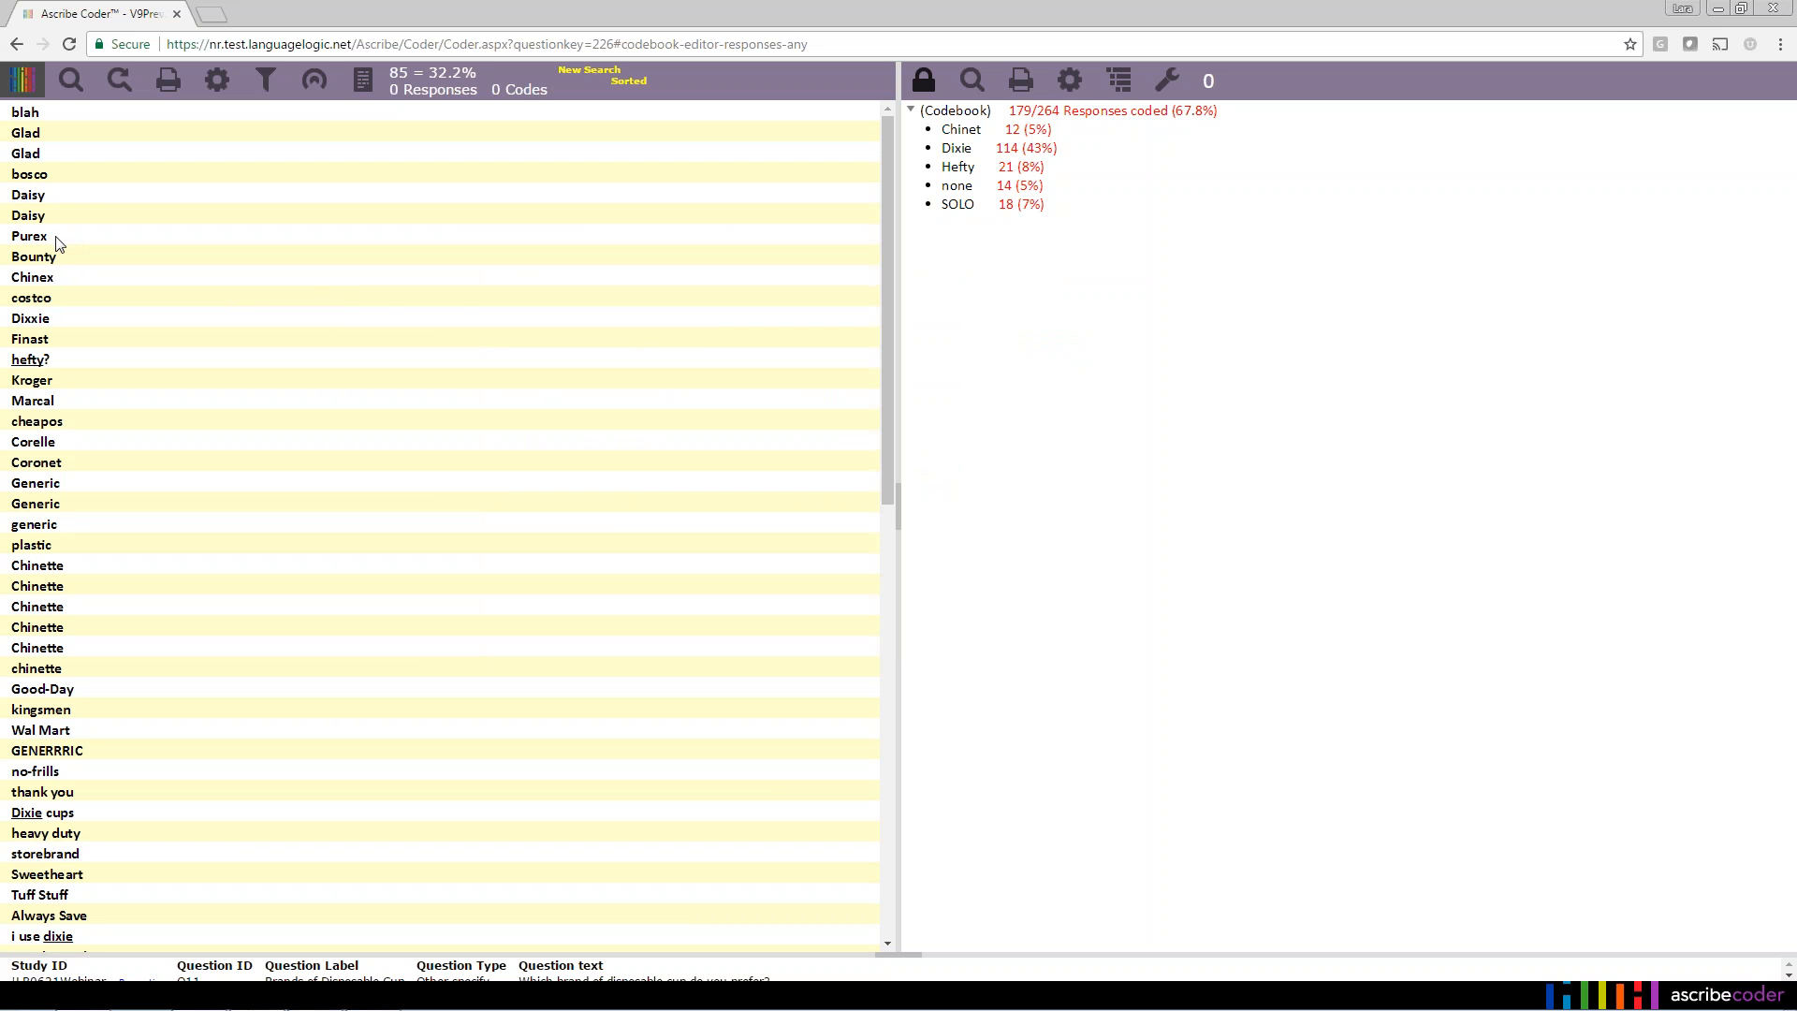
# Create a code in the codebook from the Daisy response, keeping input ID 1 and the regular expression <Daisy>, and deselect the response.
pyautogui.click(71, 202)
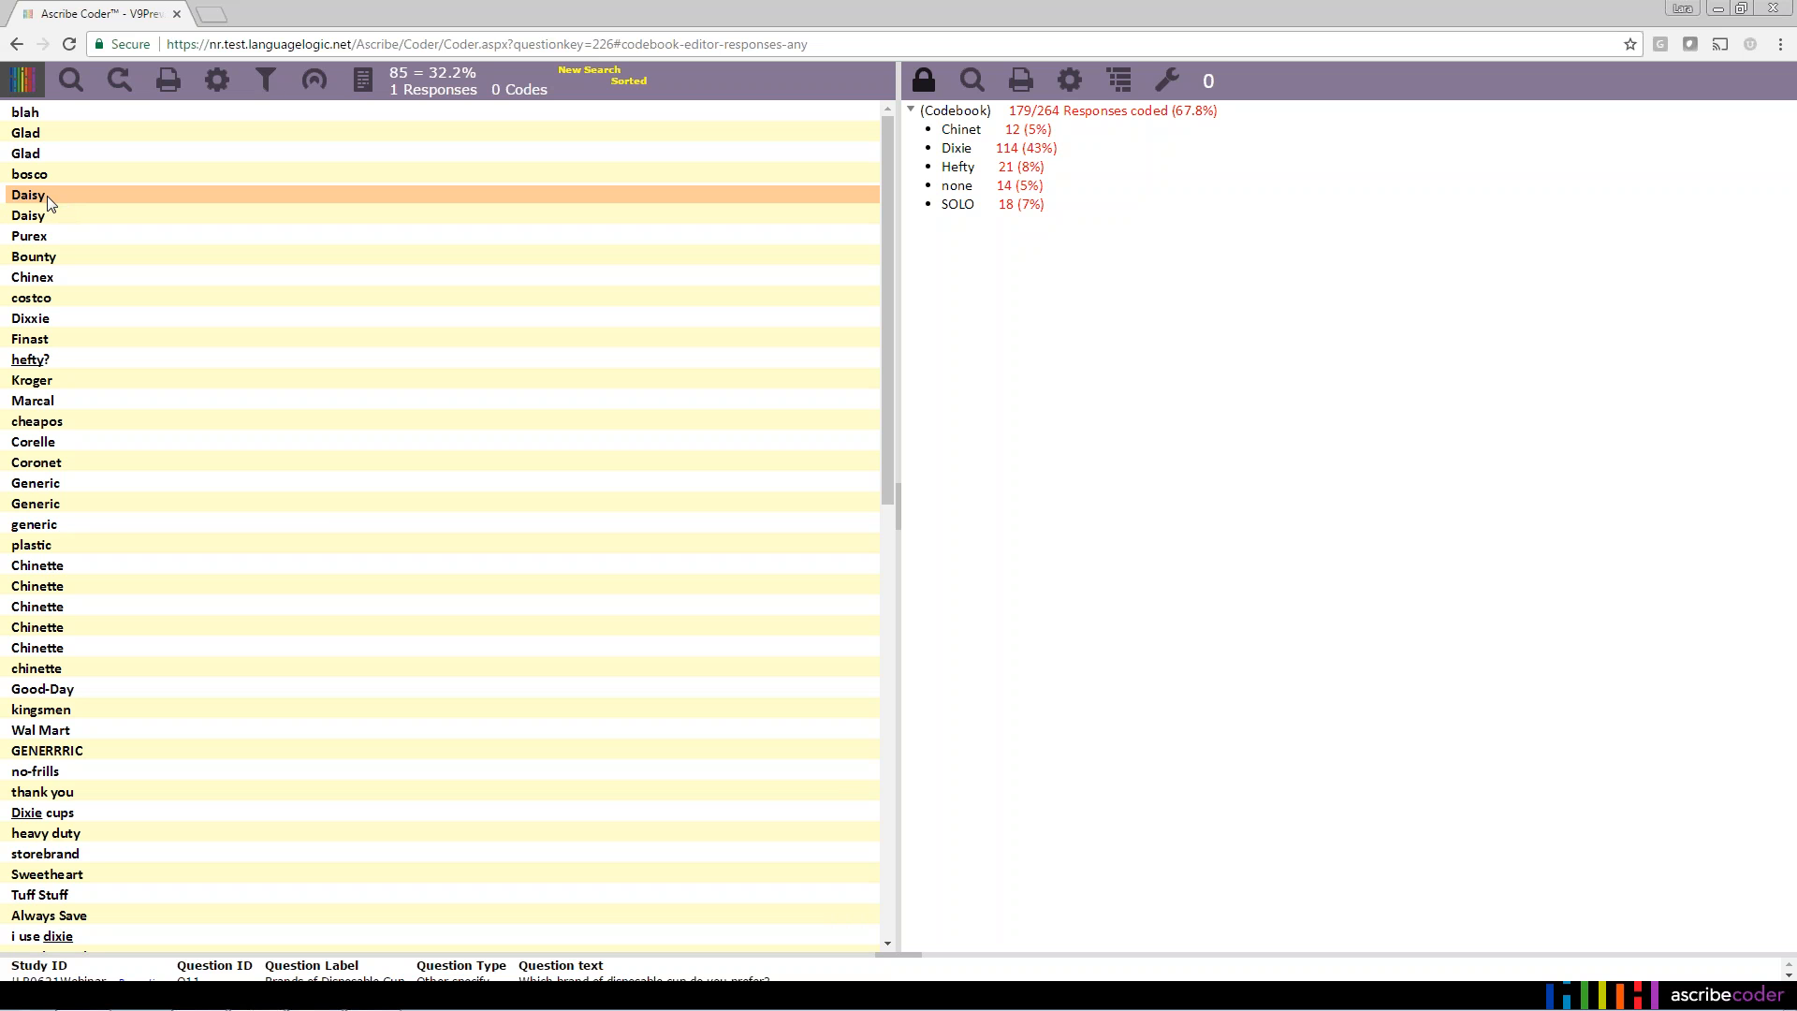
pyautogui.moveTo(47, 201); pyautogui.dragTo(974, 112)
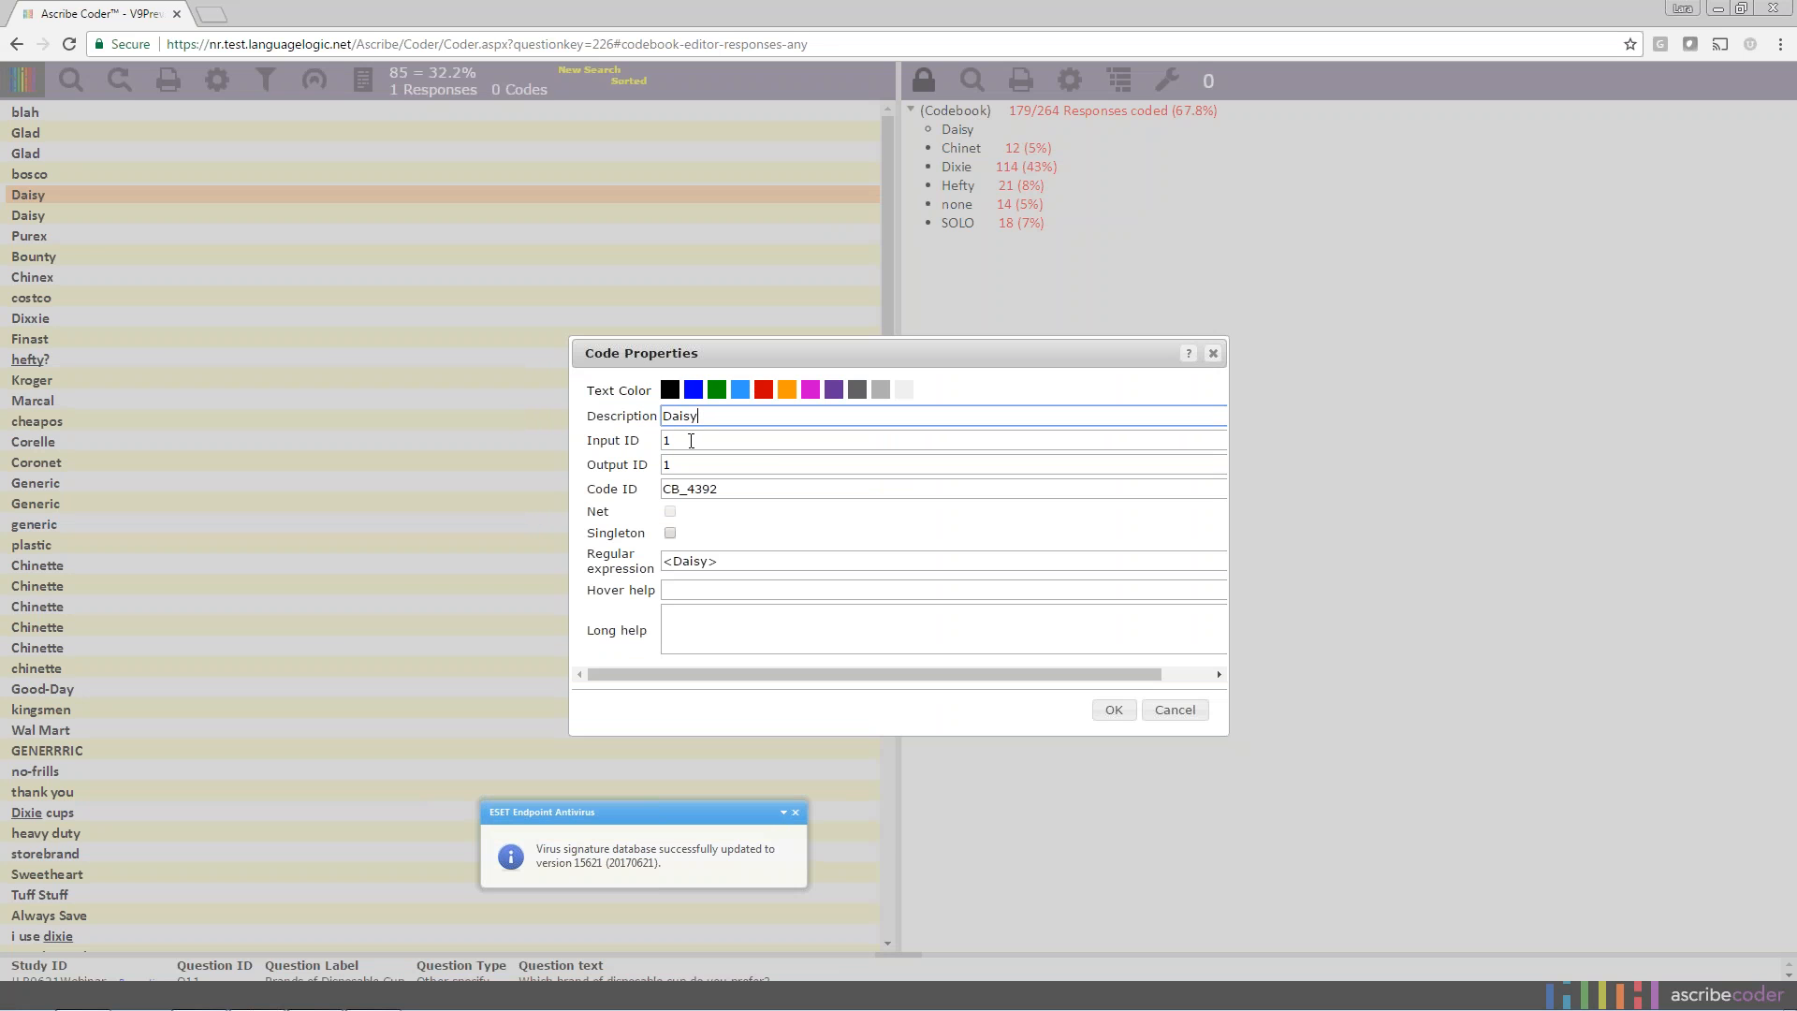
pyautogui.click(691, 441)
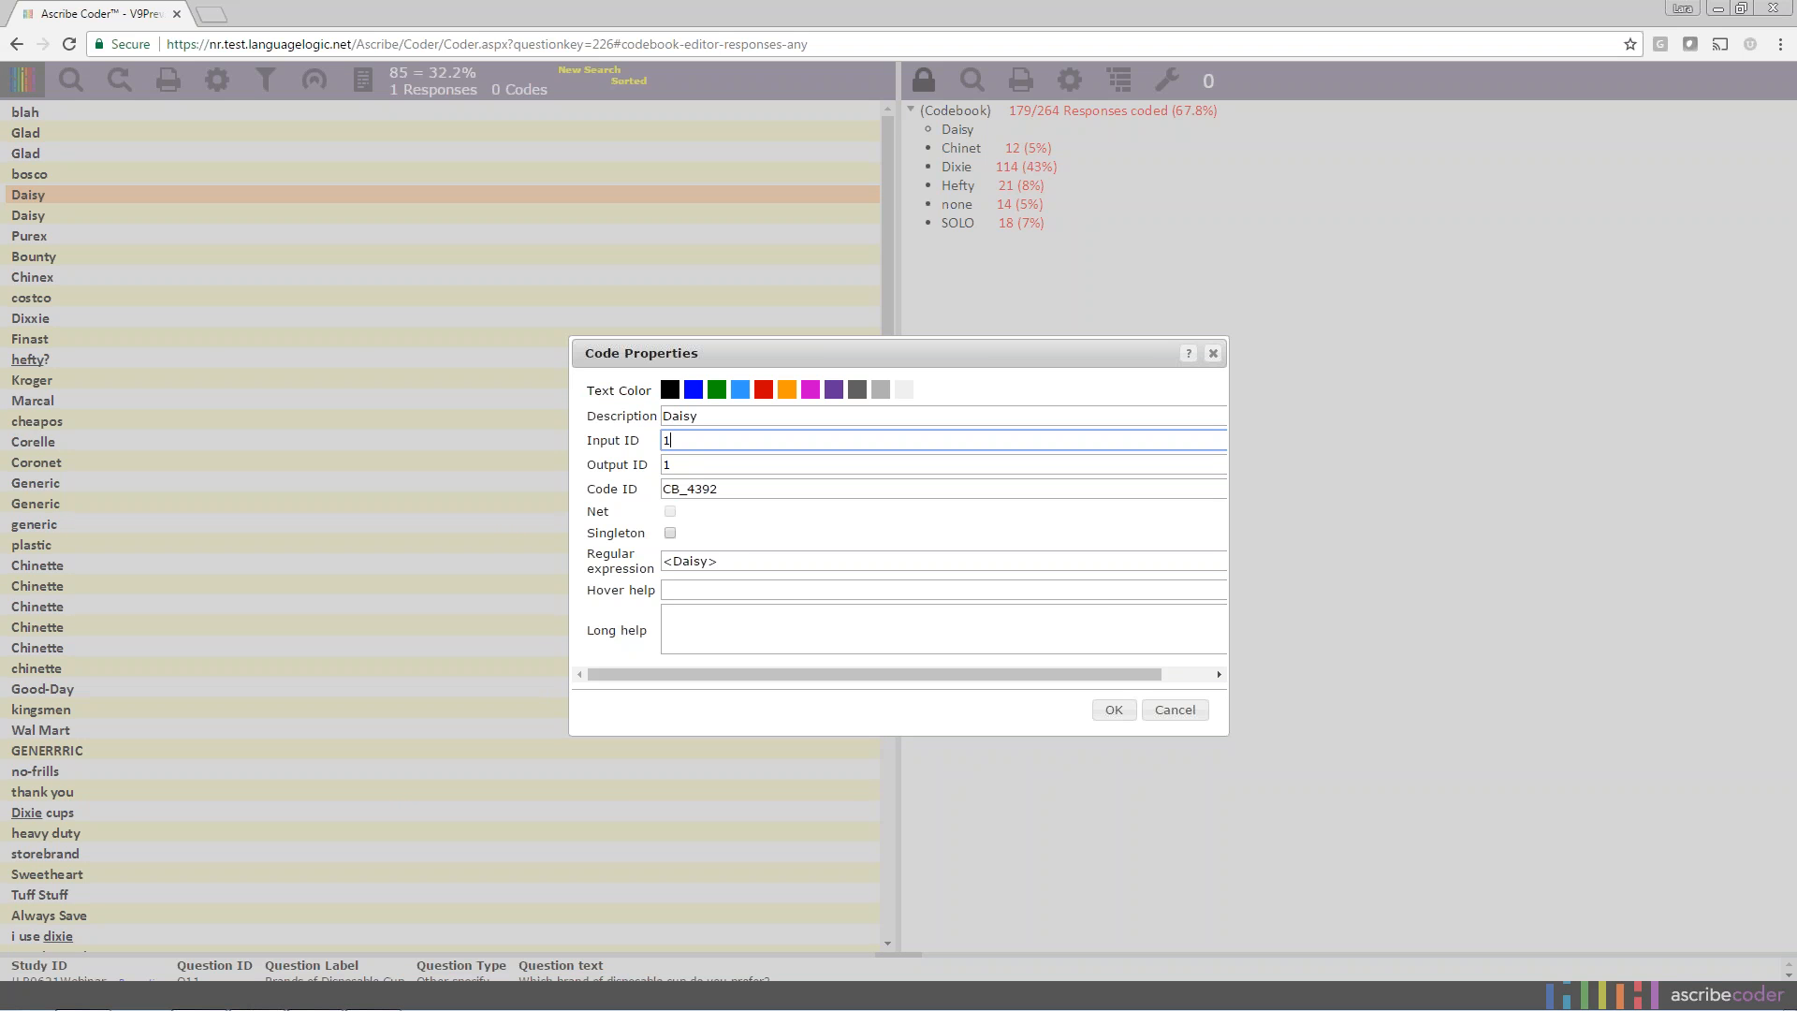
pyautogui.click(737, 562)
pyautogui.click(722, 561)
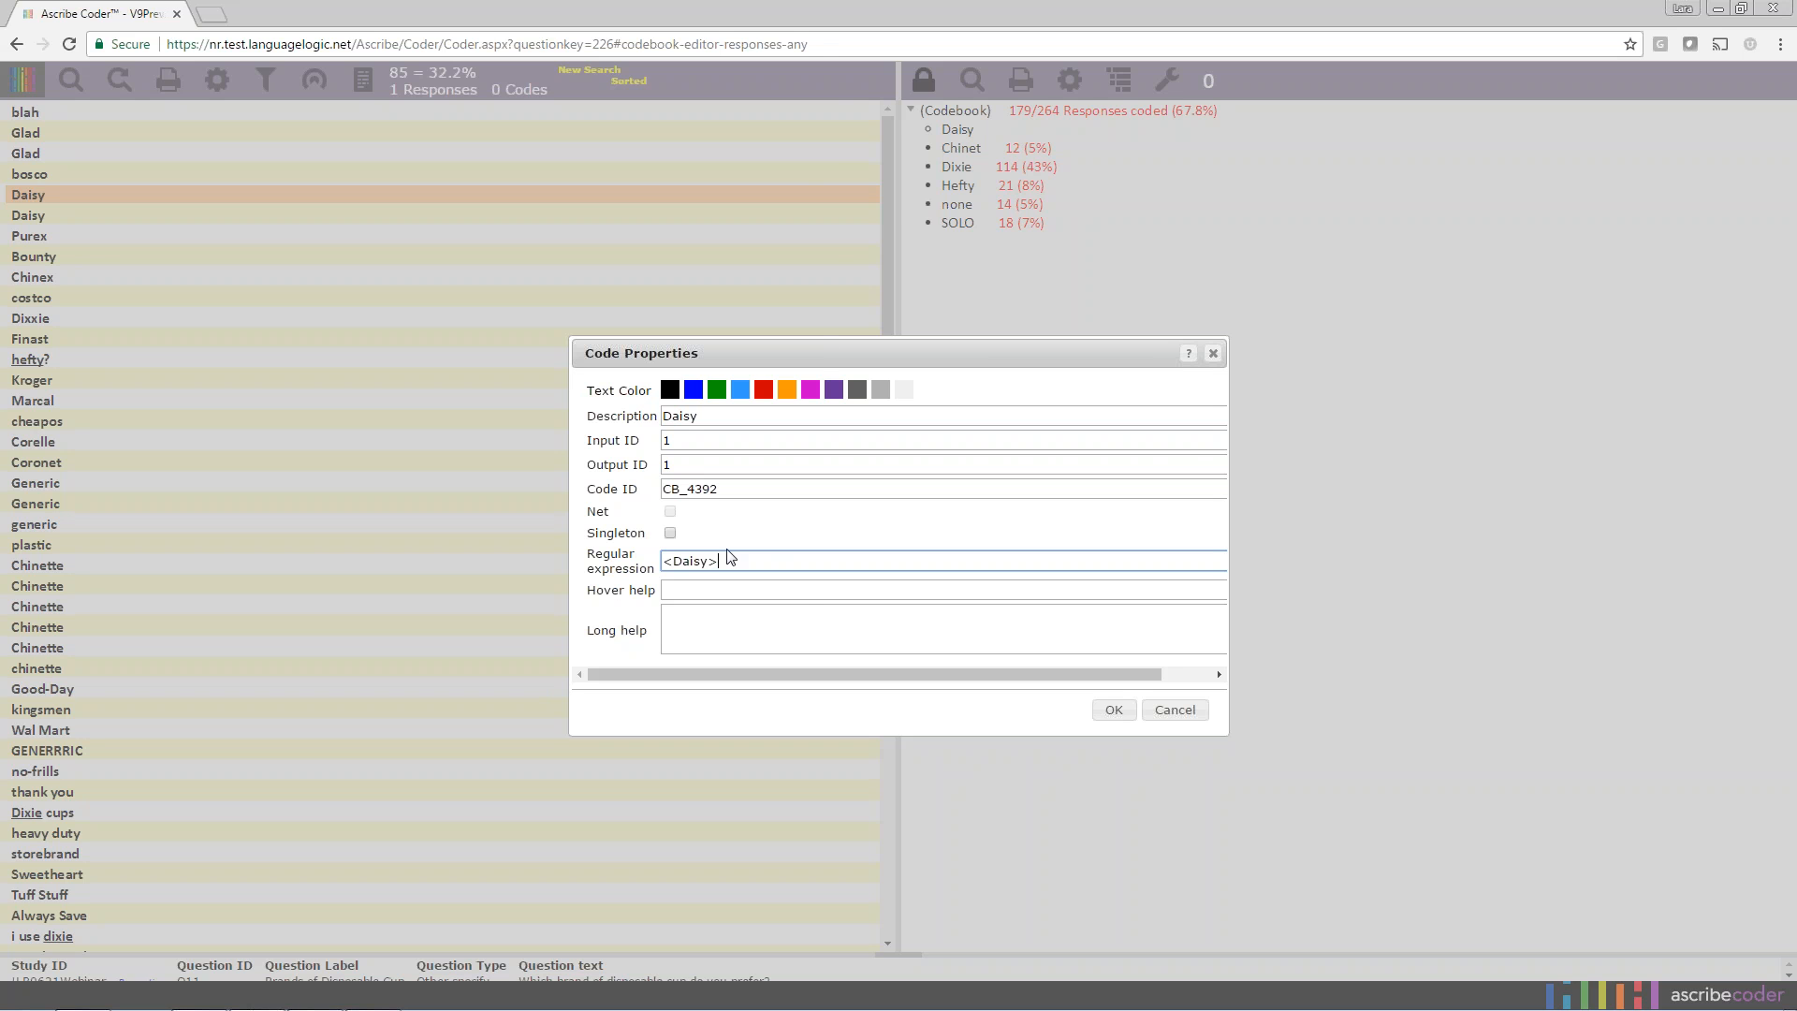
pyautogui.click(1110, 711)
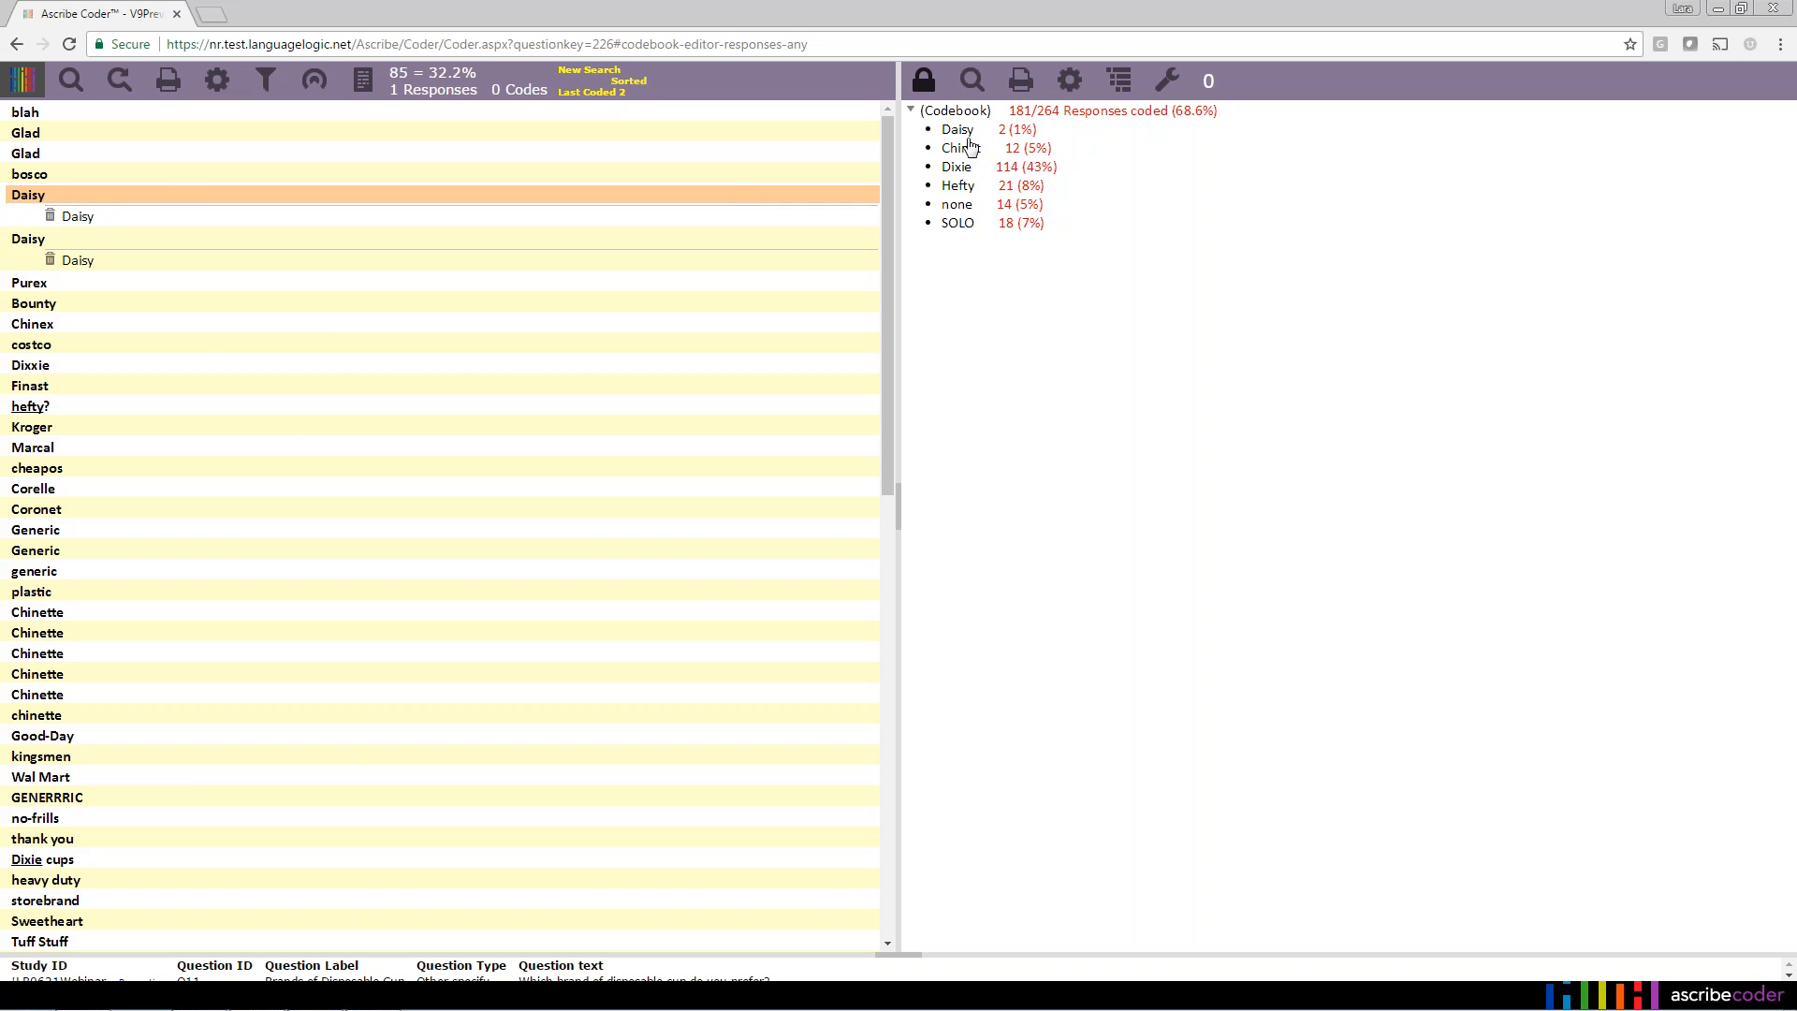
pyautogui.click(728, 193)
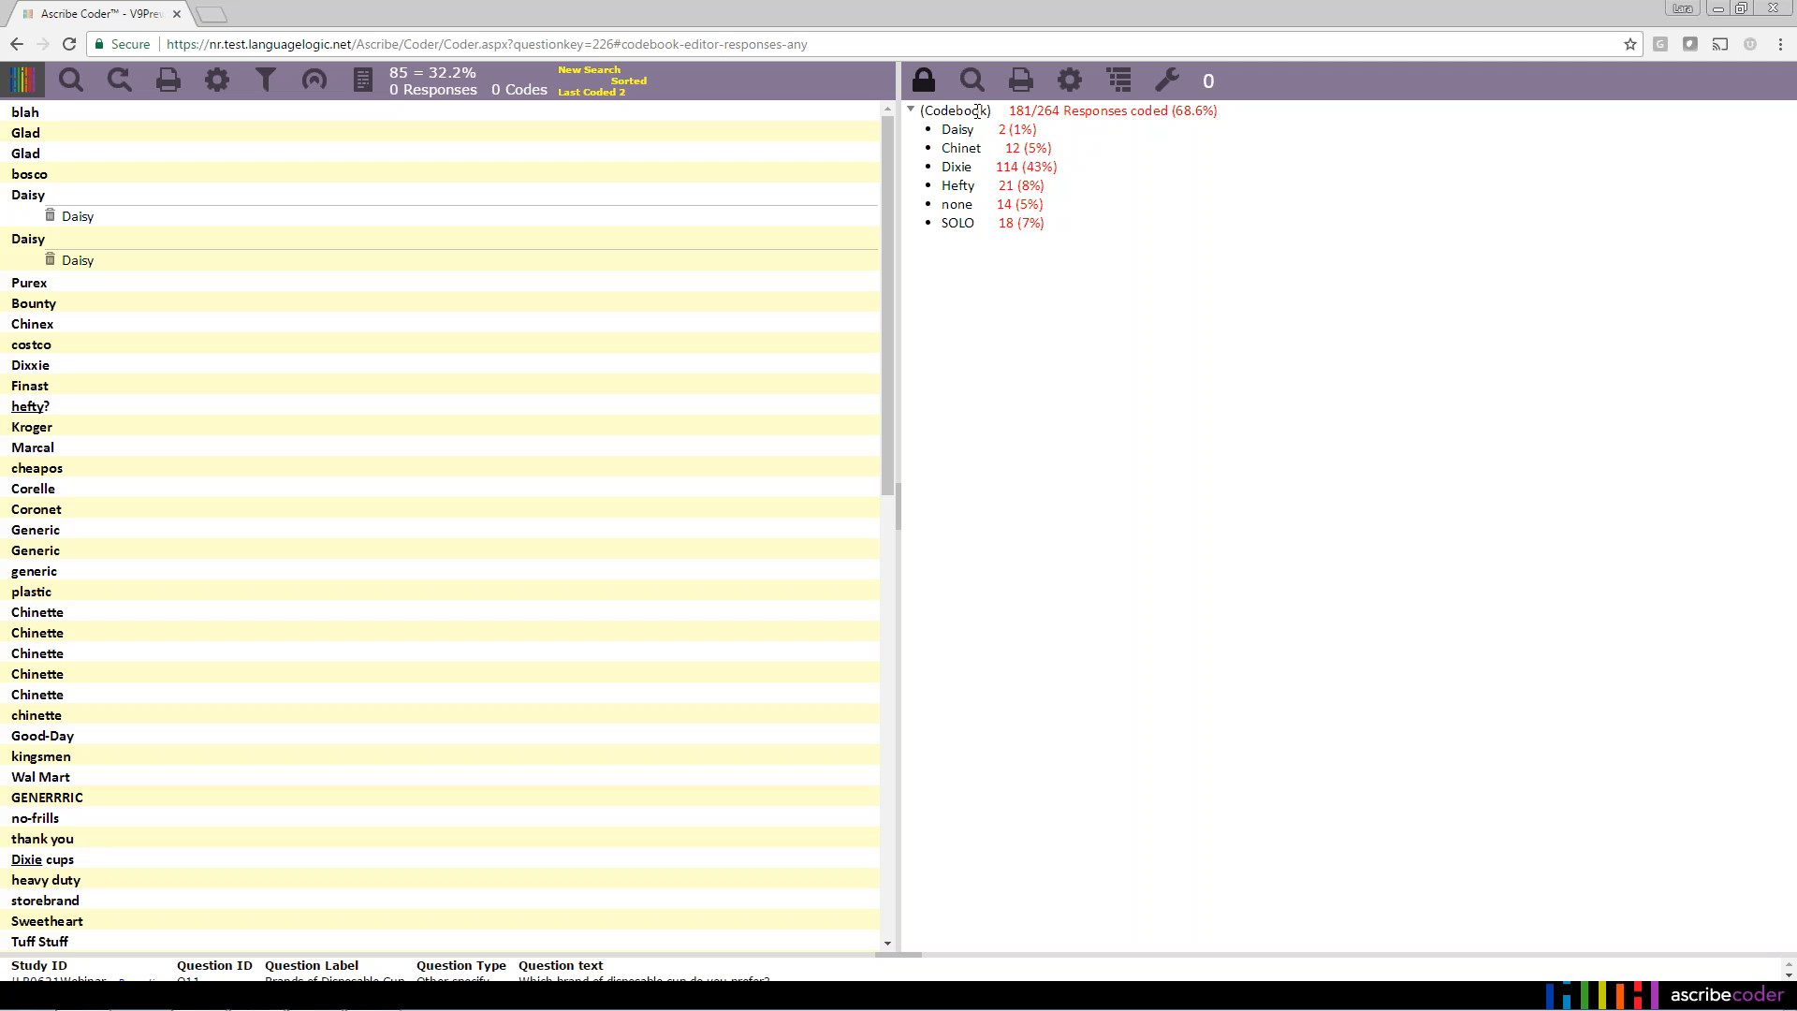
# Insert a new code directly into the codebook root and set its description to Off Brand (Net).
pyautogui.rightClick(977, 112)
pyautogui.moveTo(1279, 247)
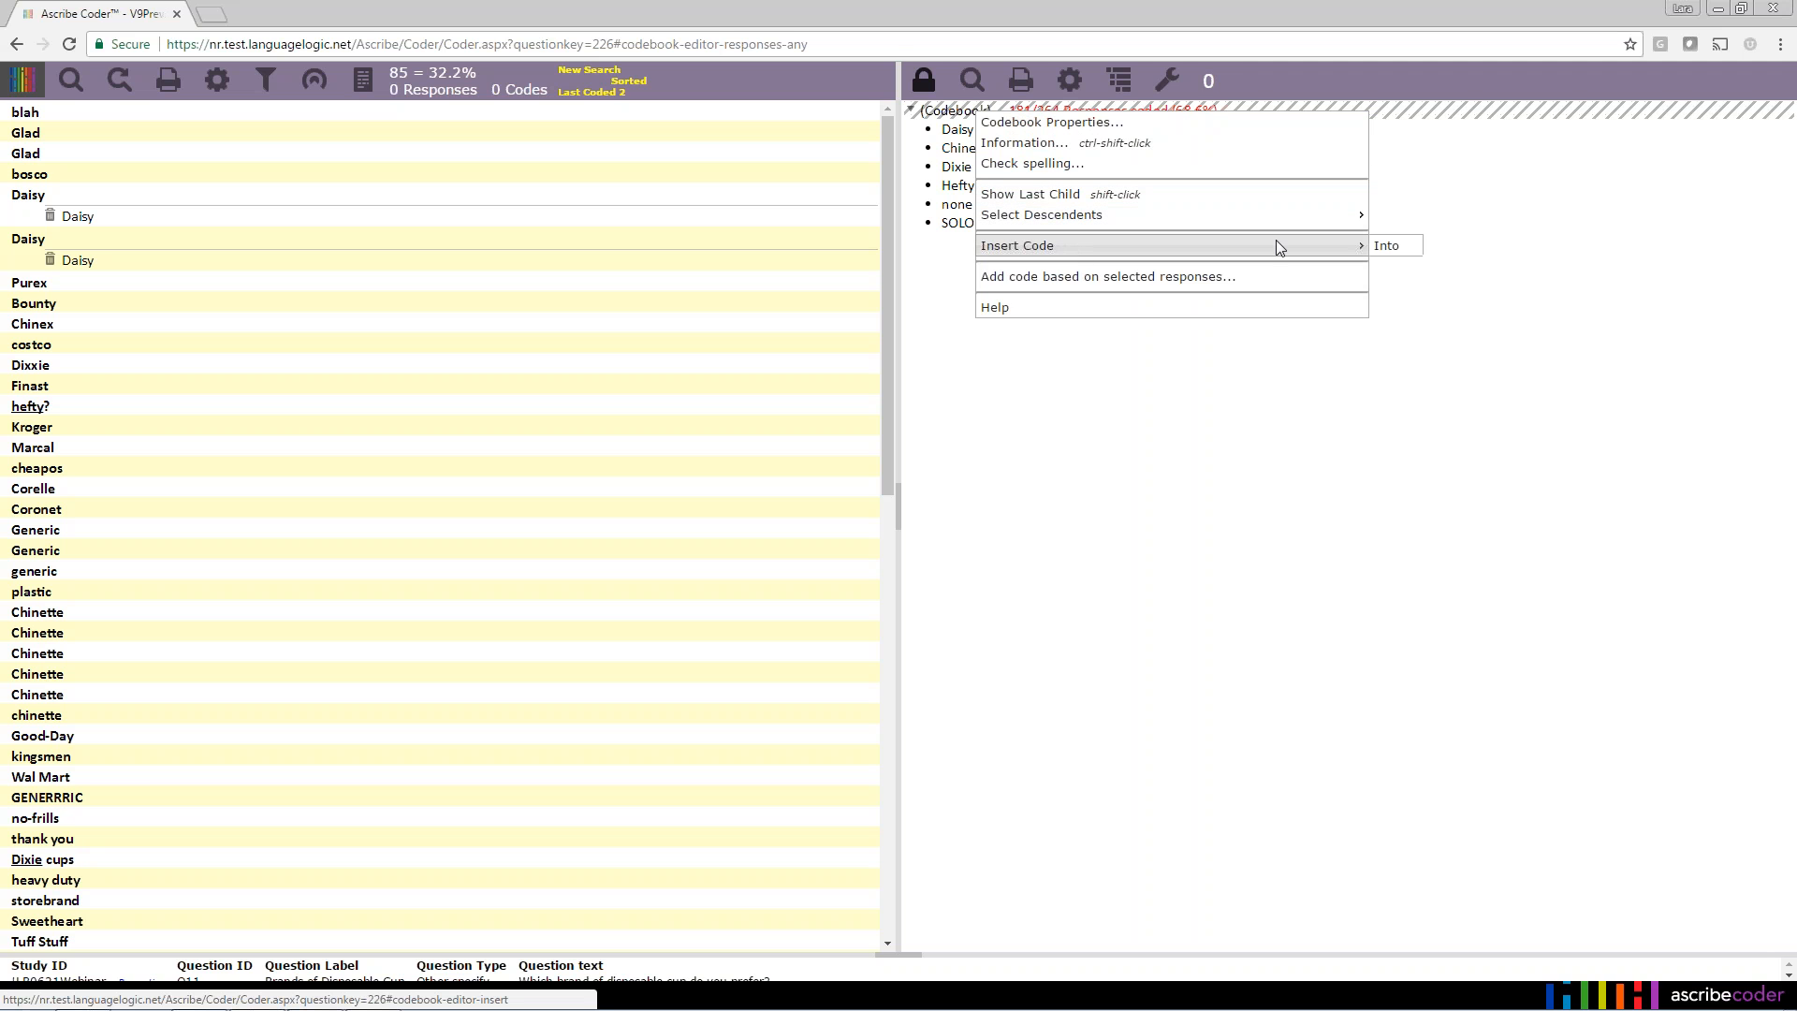
pyautogui.click(1387, 245)
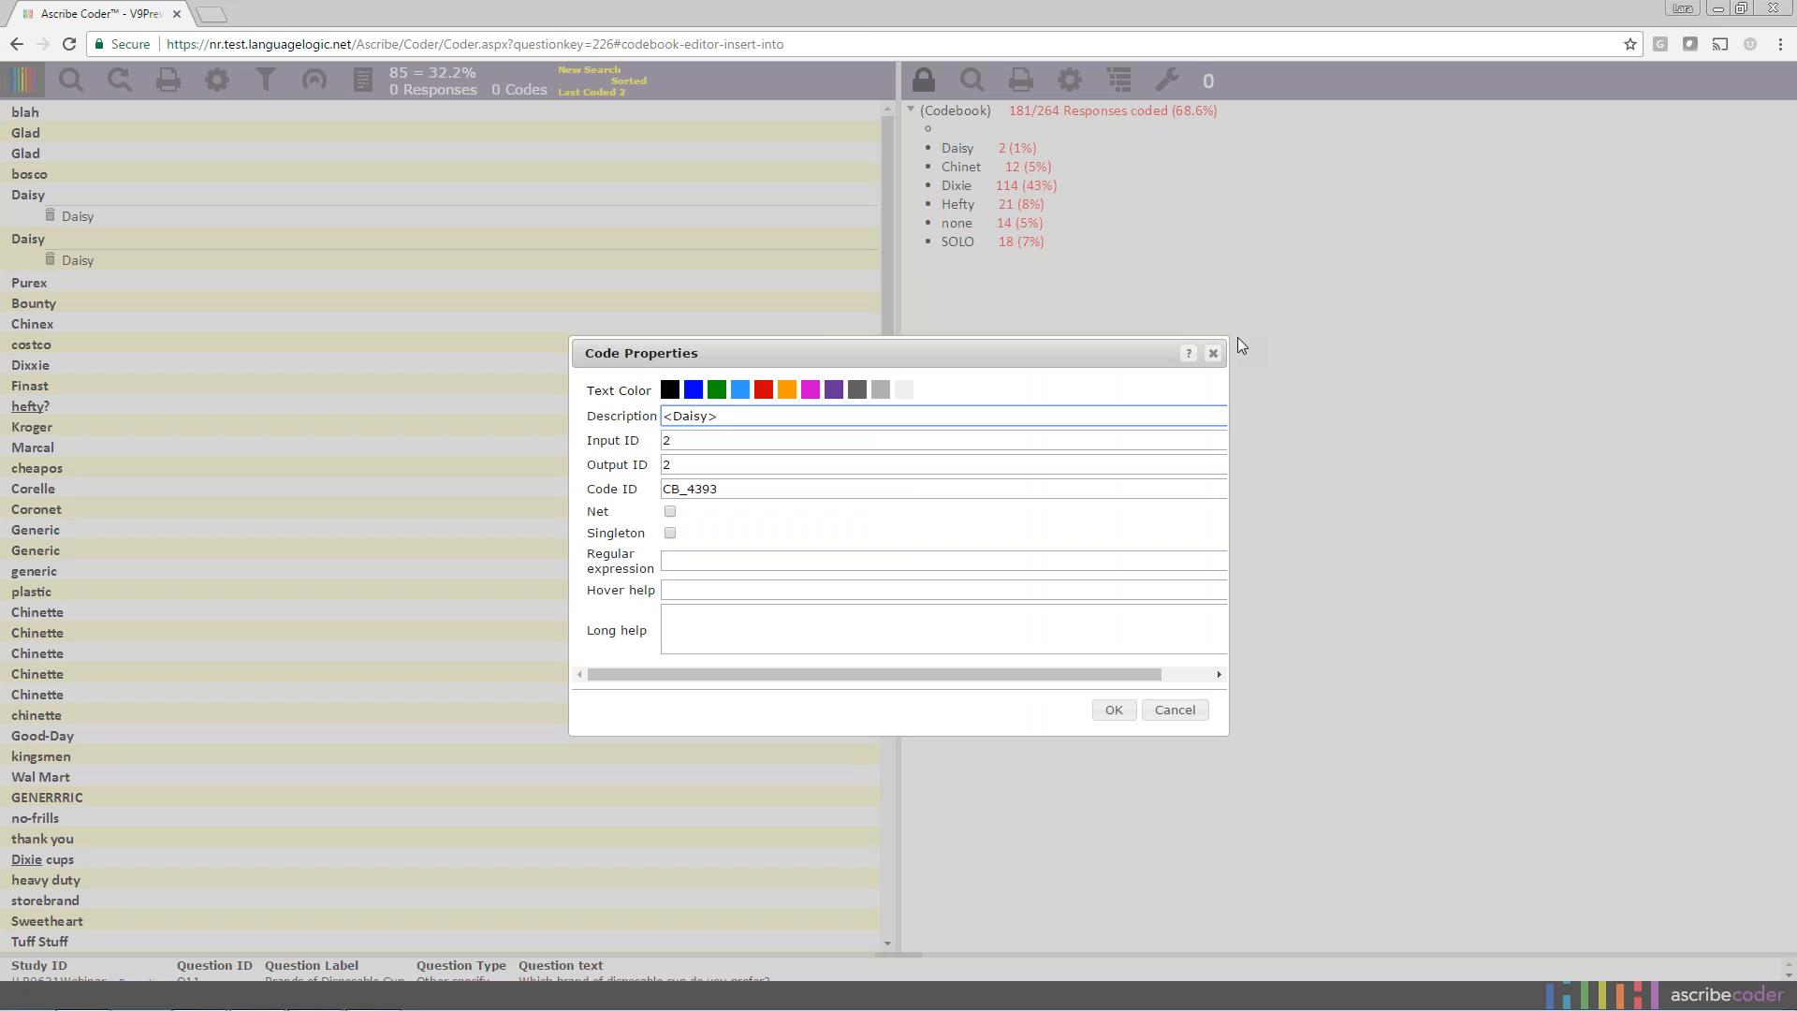
pyautogui.press('BackSpace')
pyautogui.press('BackSpace')
pyautogui.press('BackSpace')
pyautogui.press('BackSpace')
pyautogui.press('BackSpace')
pyautogui.press('BackSpace')
pyautogui.write('Off Brand (Net)')
# Clear the Off Brand (Net) code's input ID and output ID, mark it as a net, and save it.
pyautogui.press('Tab')
pyautogui.press('BackSpace')
pyautogui.press('Tab')
pyautogui.press('BackSpace')
pyautogui.click(669, 511)
pyautogui.click(1110, 710)
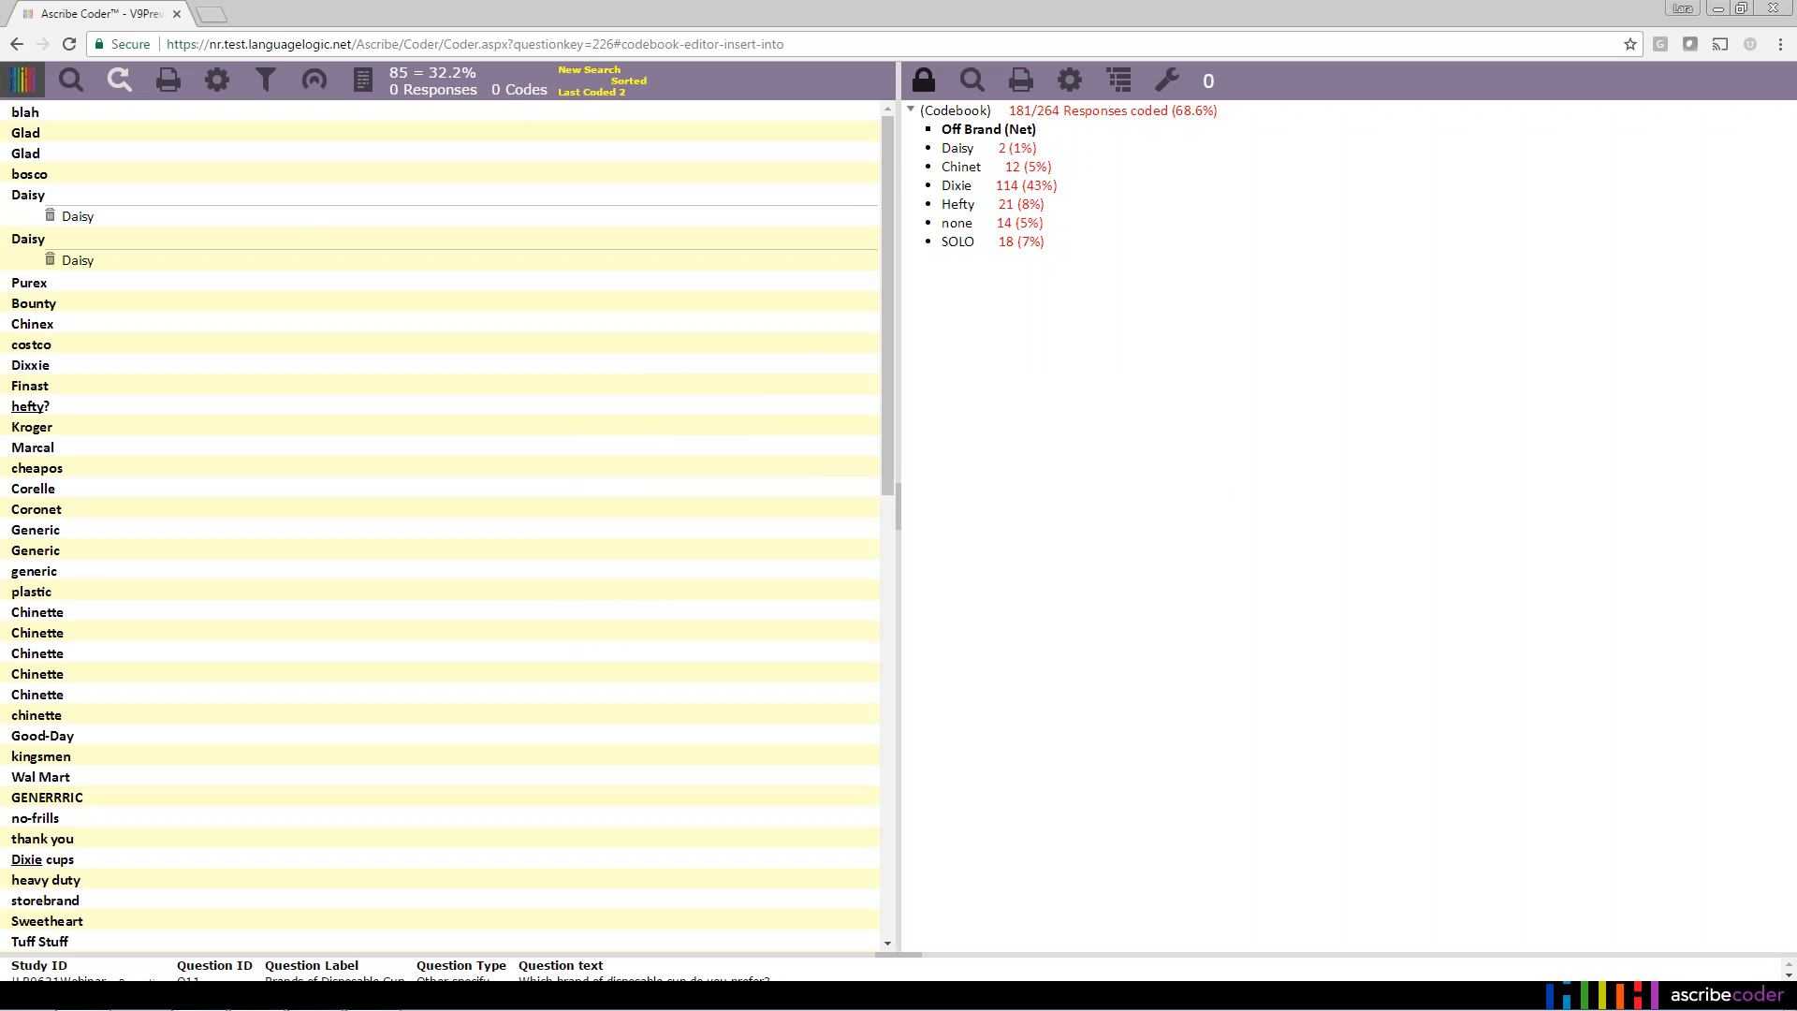
# Rerun the uncoded search and create a Store Brand code under Off Brand (Net) from a Store Brand response, keeping the regular expression <Store Brand>.
pyautogui.click(119, 79)
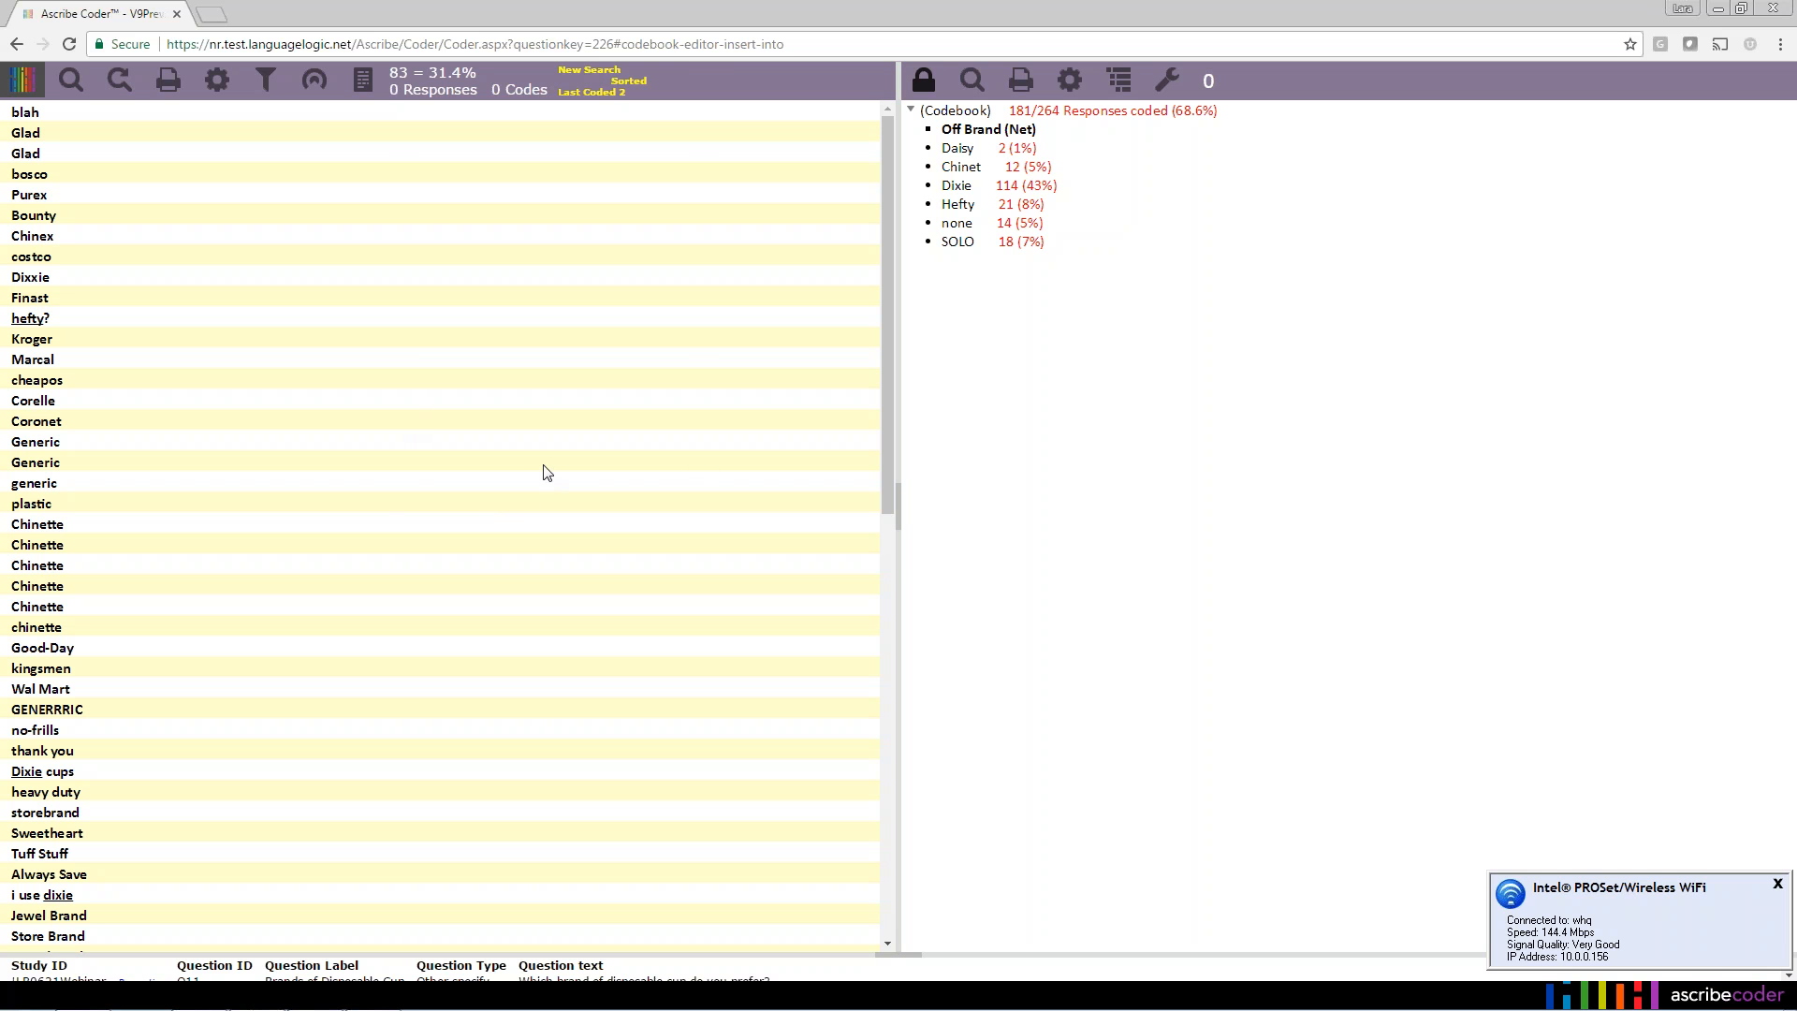
pyautogui.moveTo(884, 407); pyautogui.dragTo(878, 515)
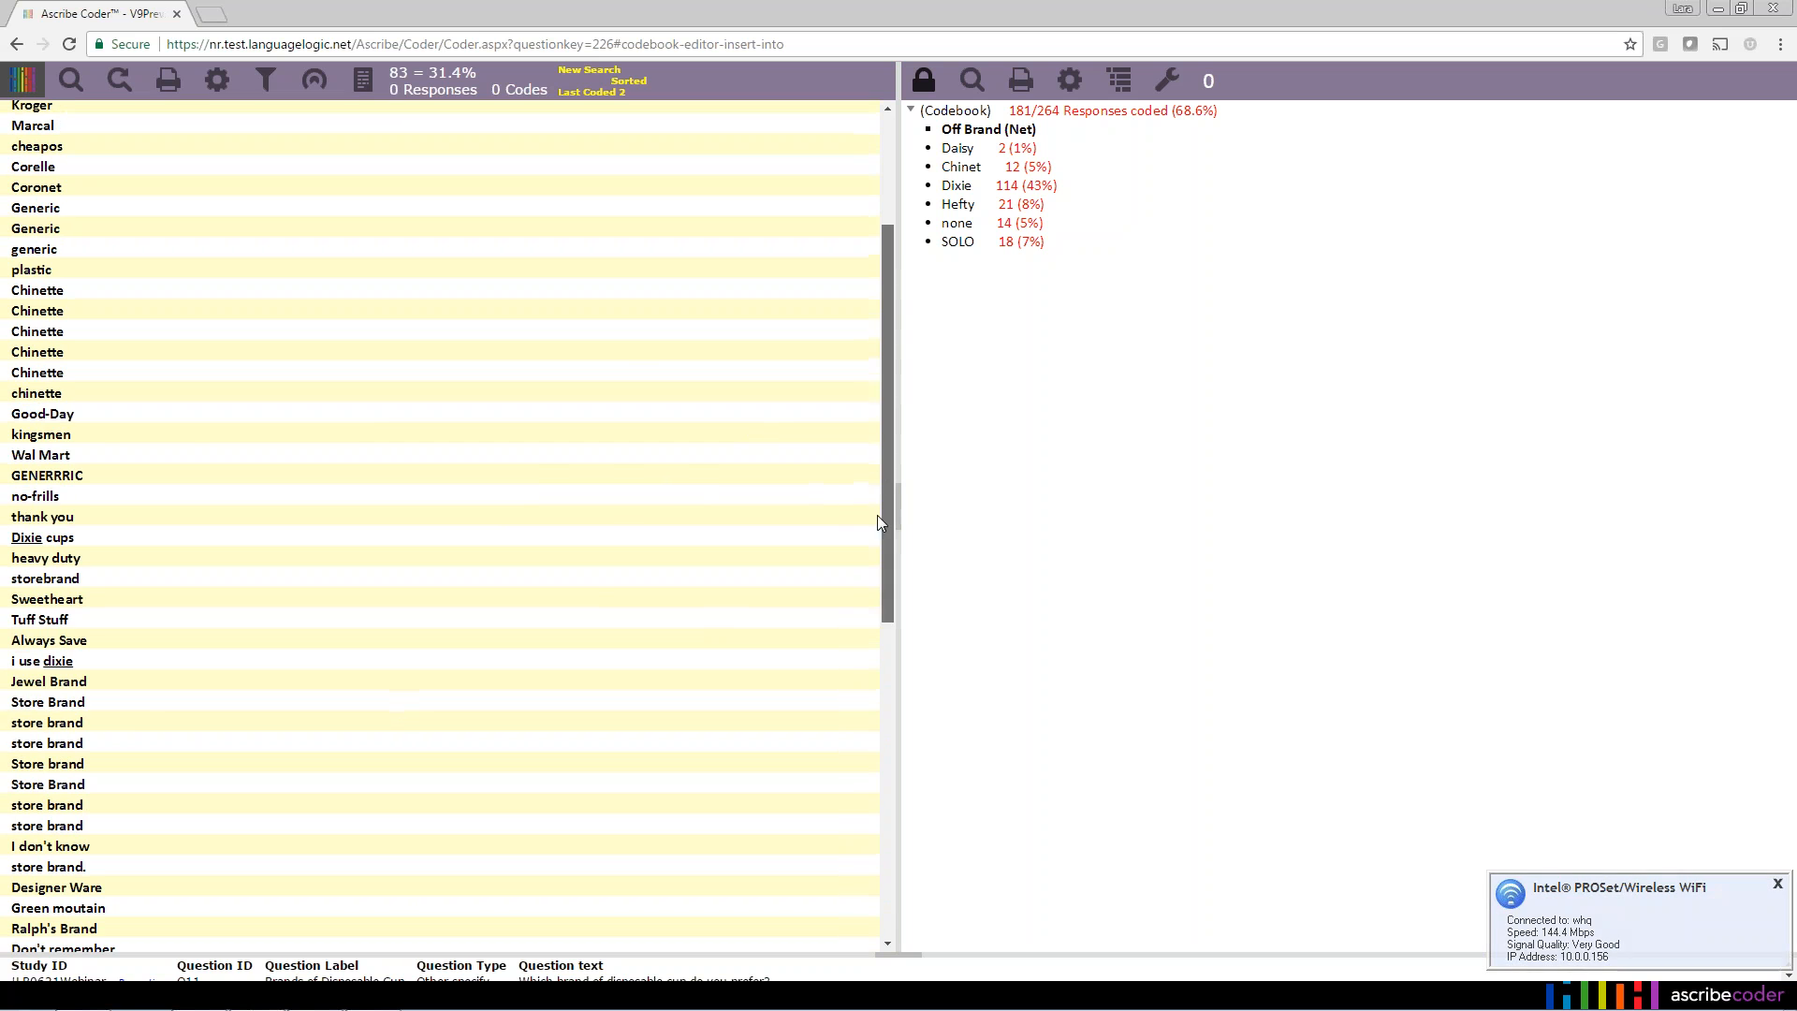
pyautogui.click(116, 702)
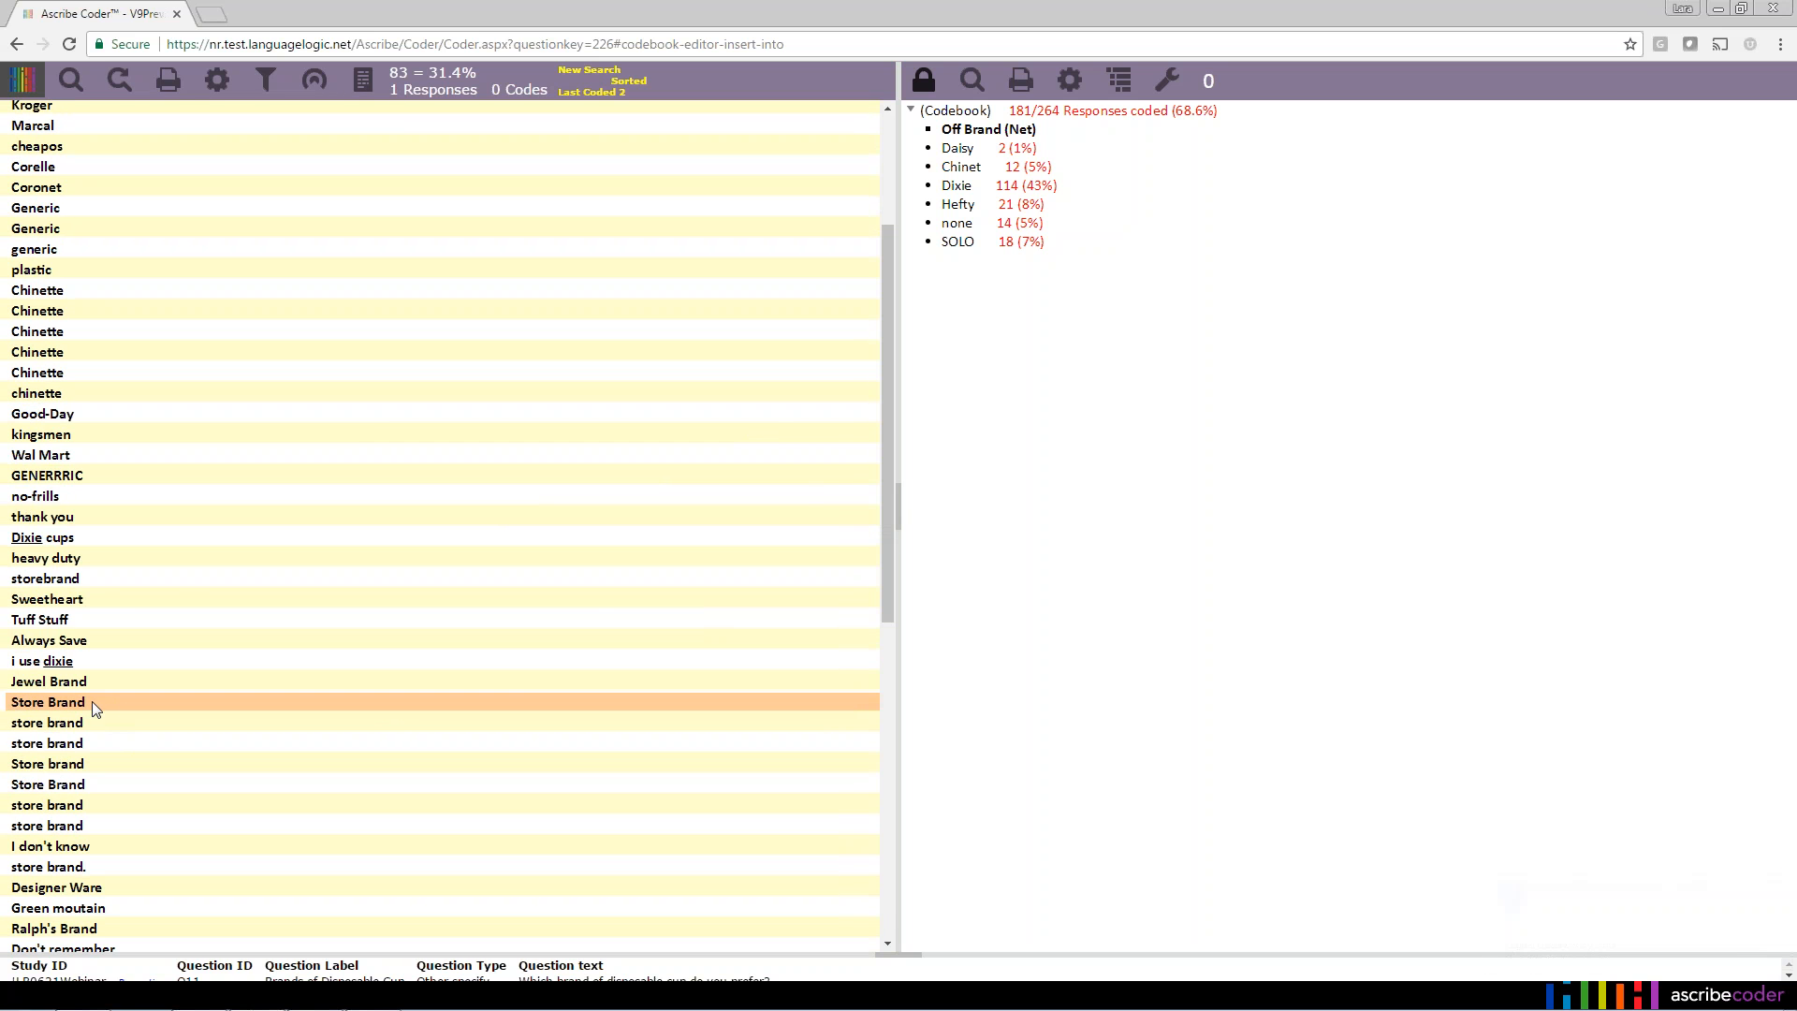
pyautogui.moveTo(92, 702); pyautogui.dragTo(1070, 131)
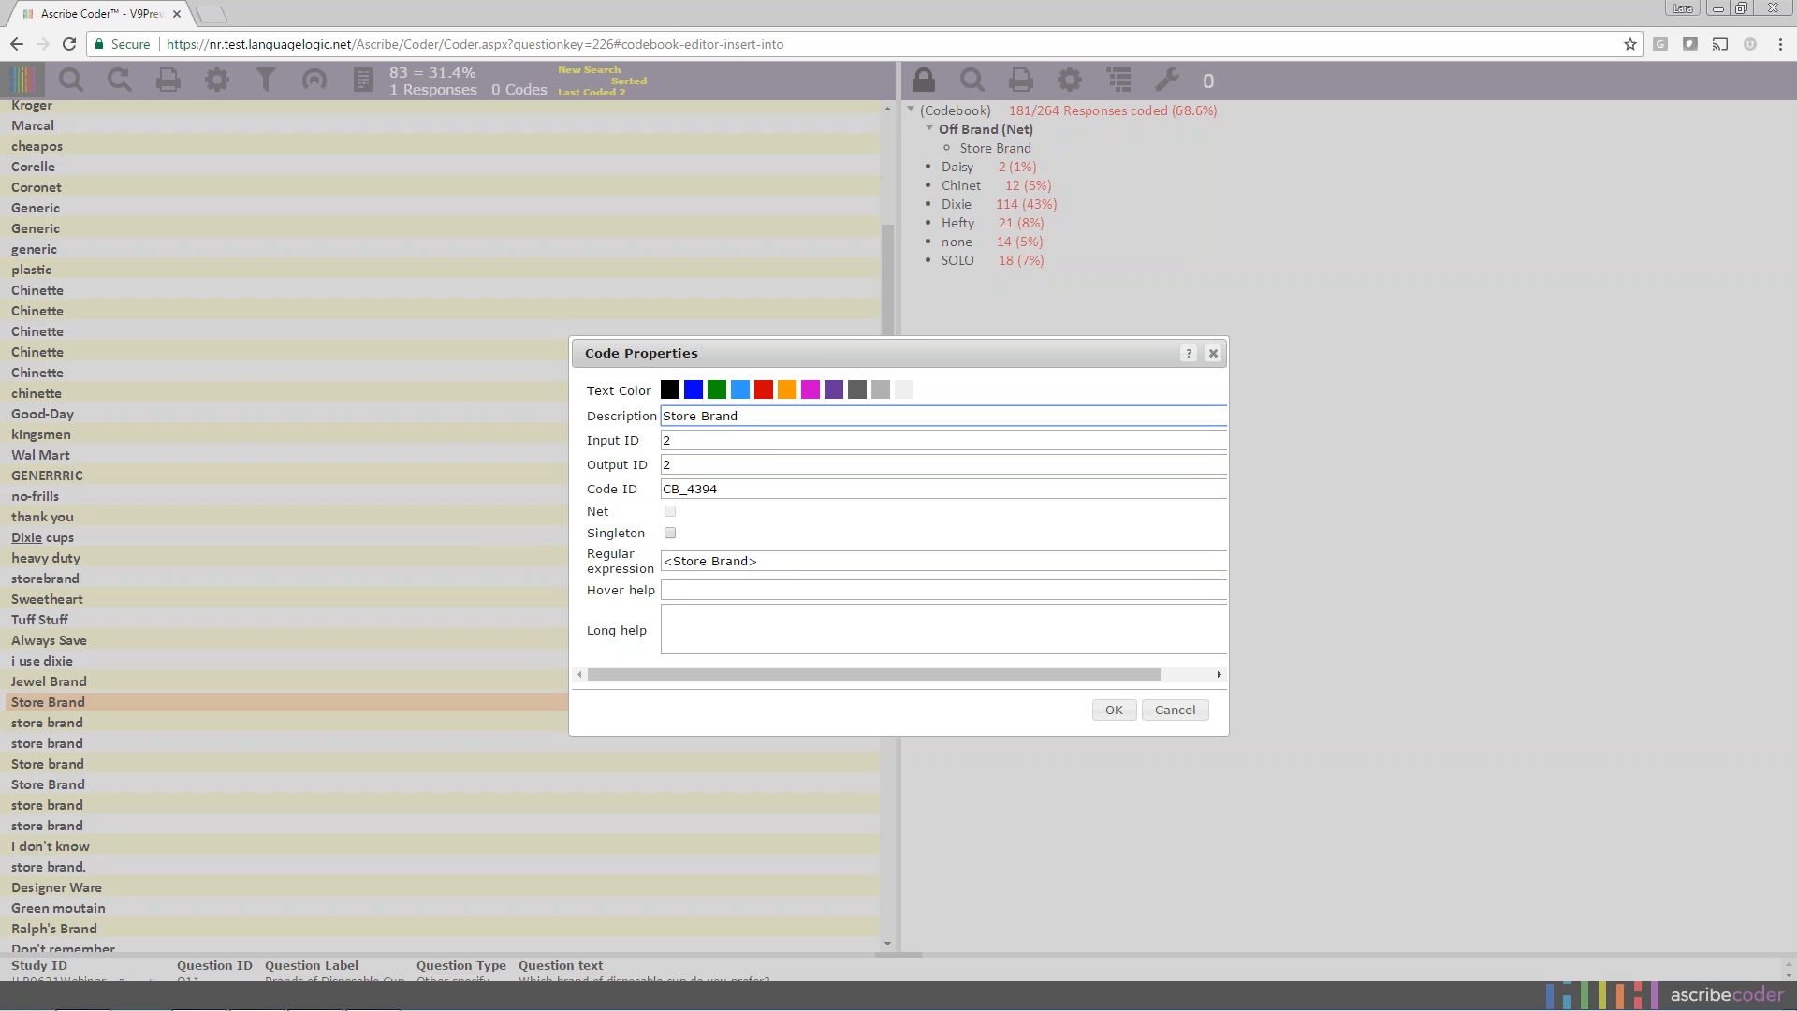
pyautogui.moveTo(758, 563); pyautogui.dragTo(708, 562)
pyautogui.click(769, 561)
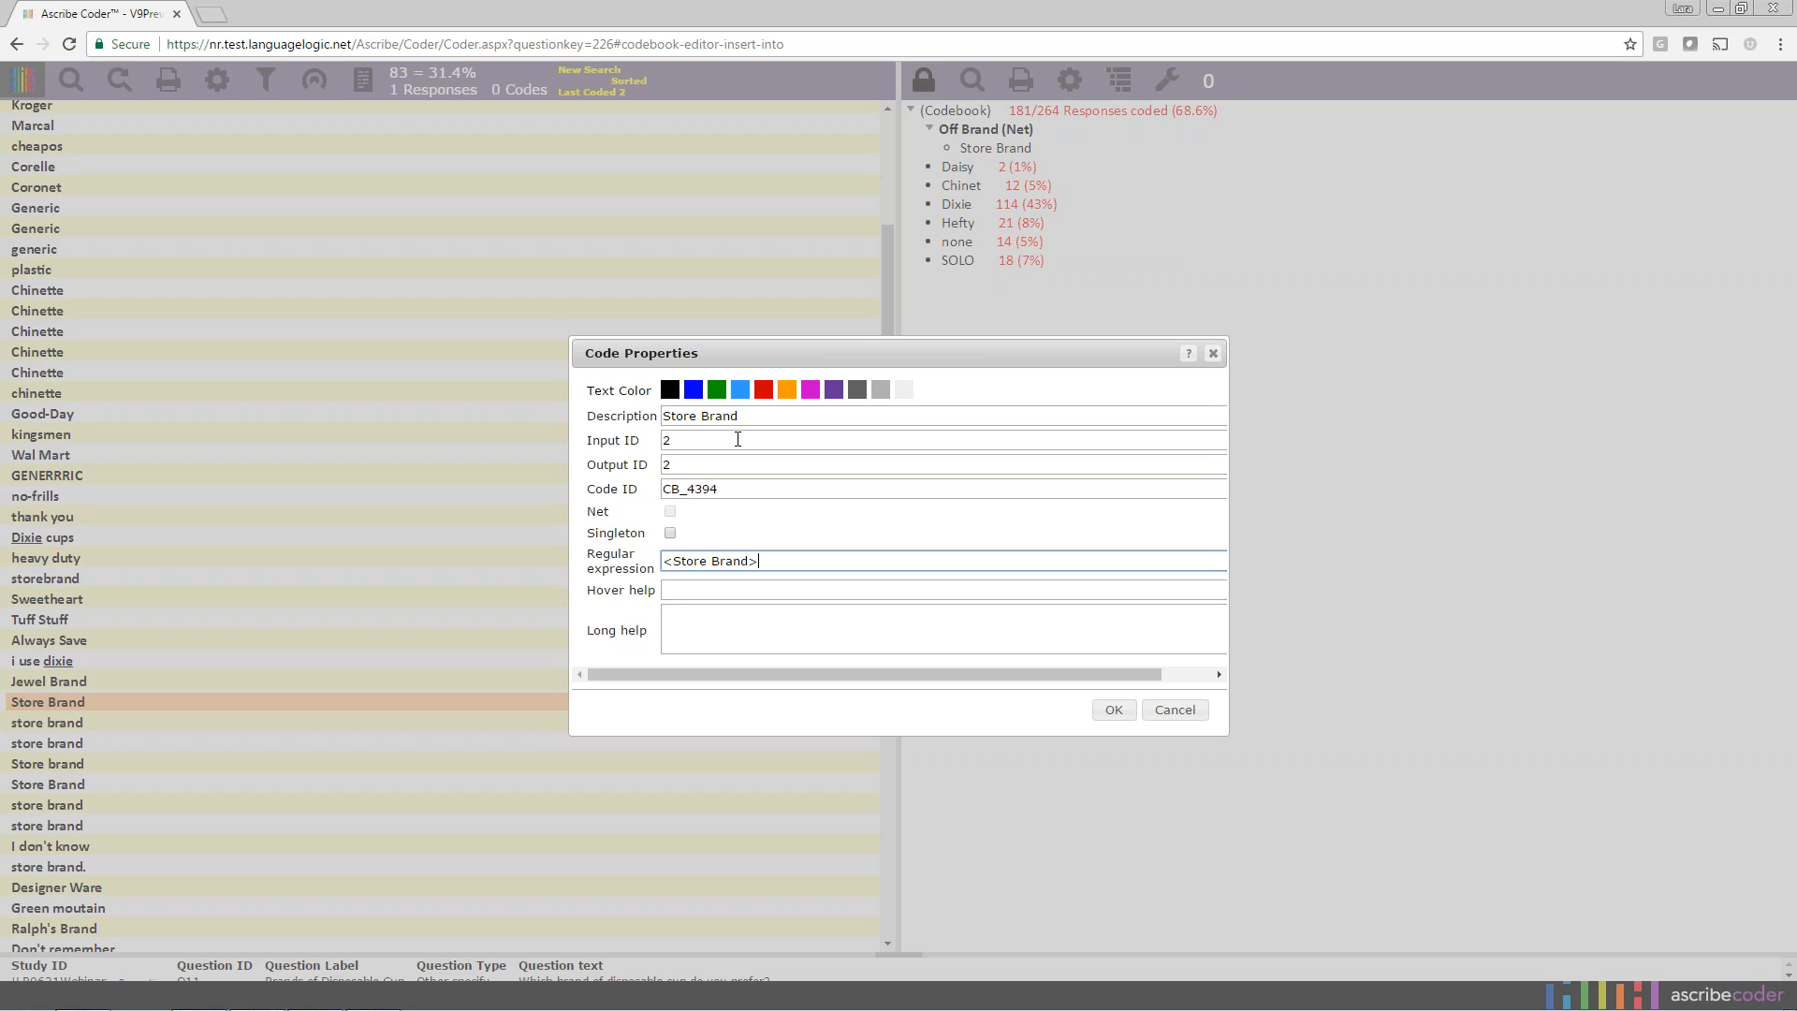
pyautogui.click(1115, 712)
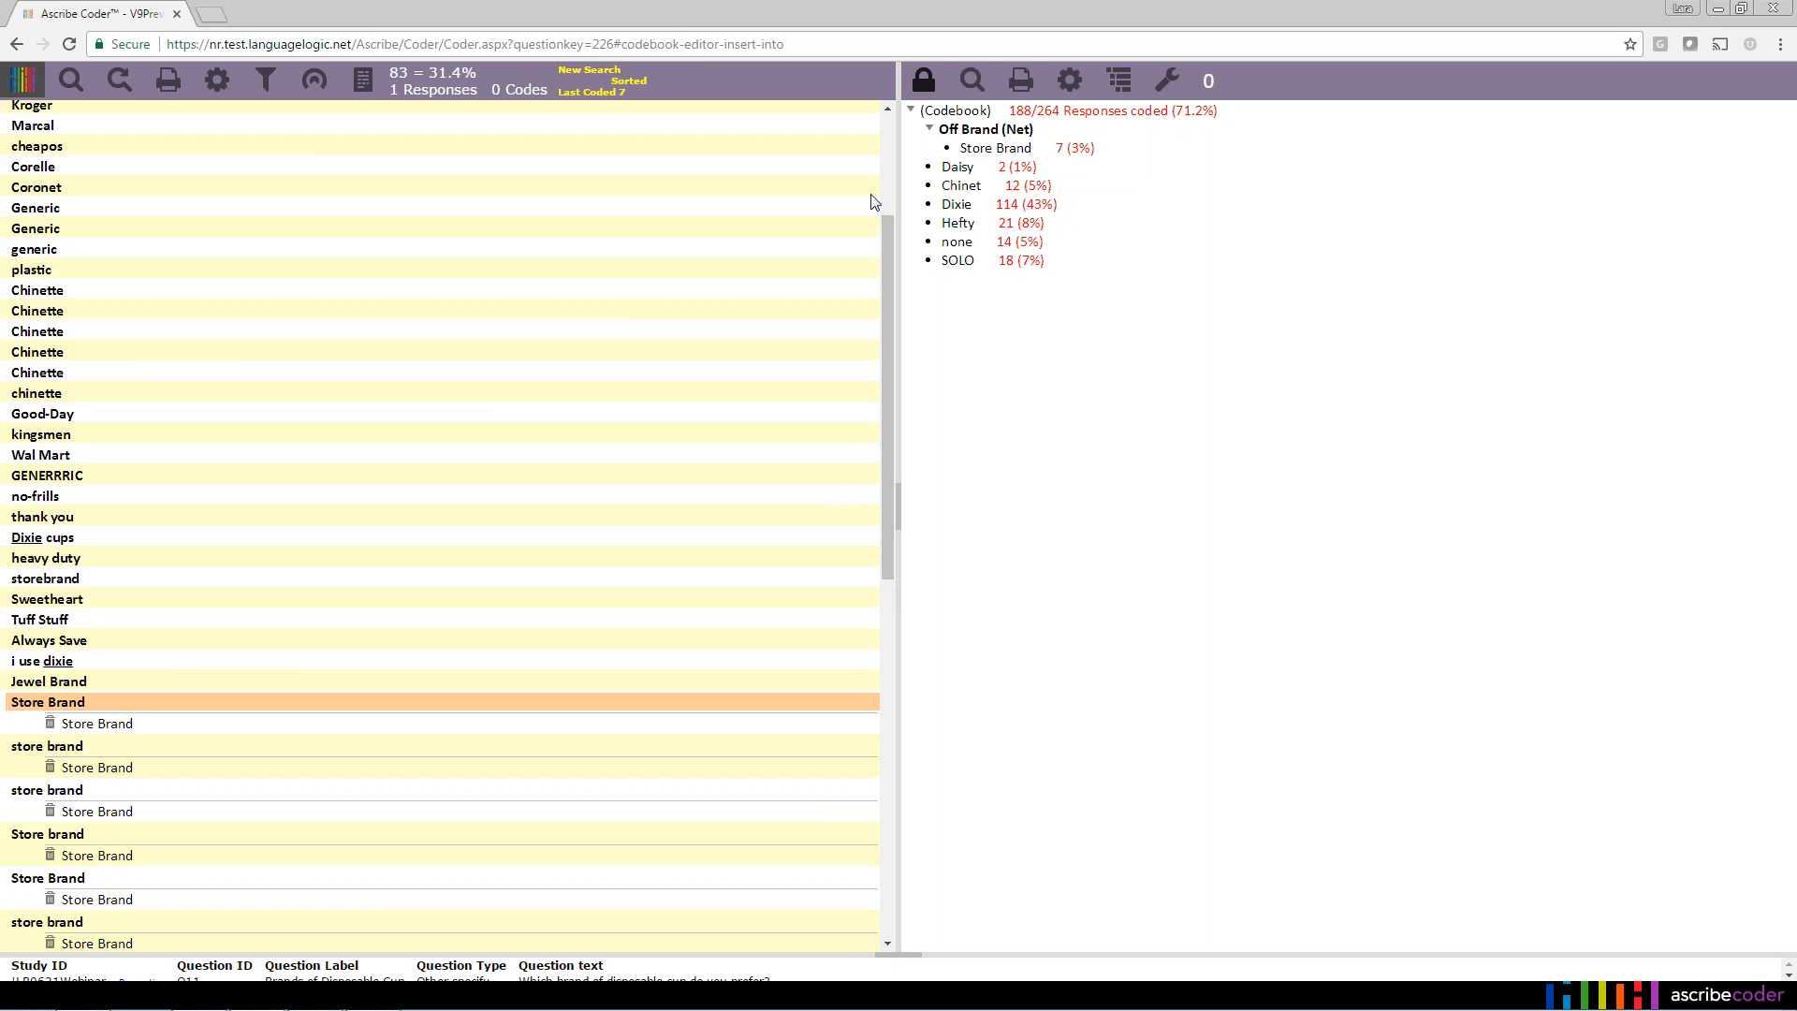
pyautogui.click(364, 709)
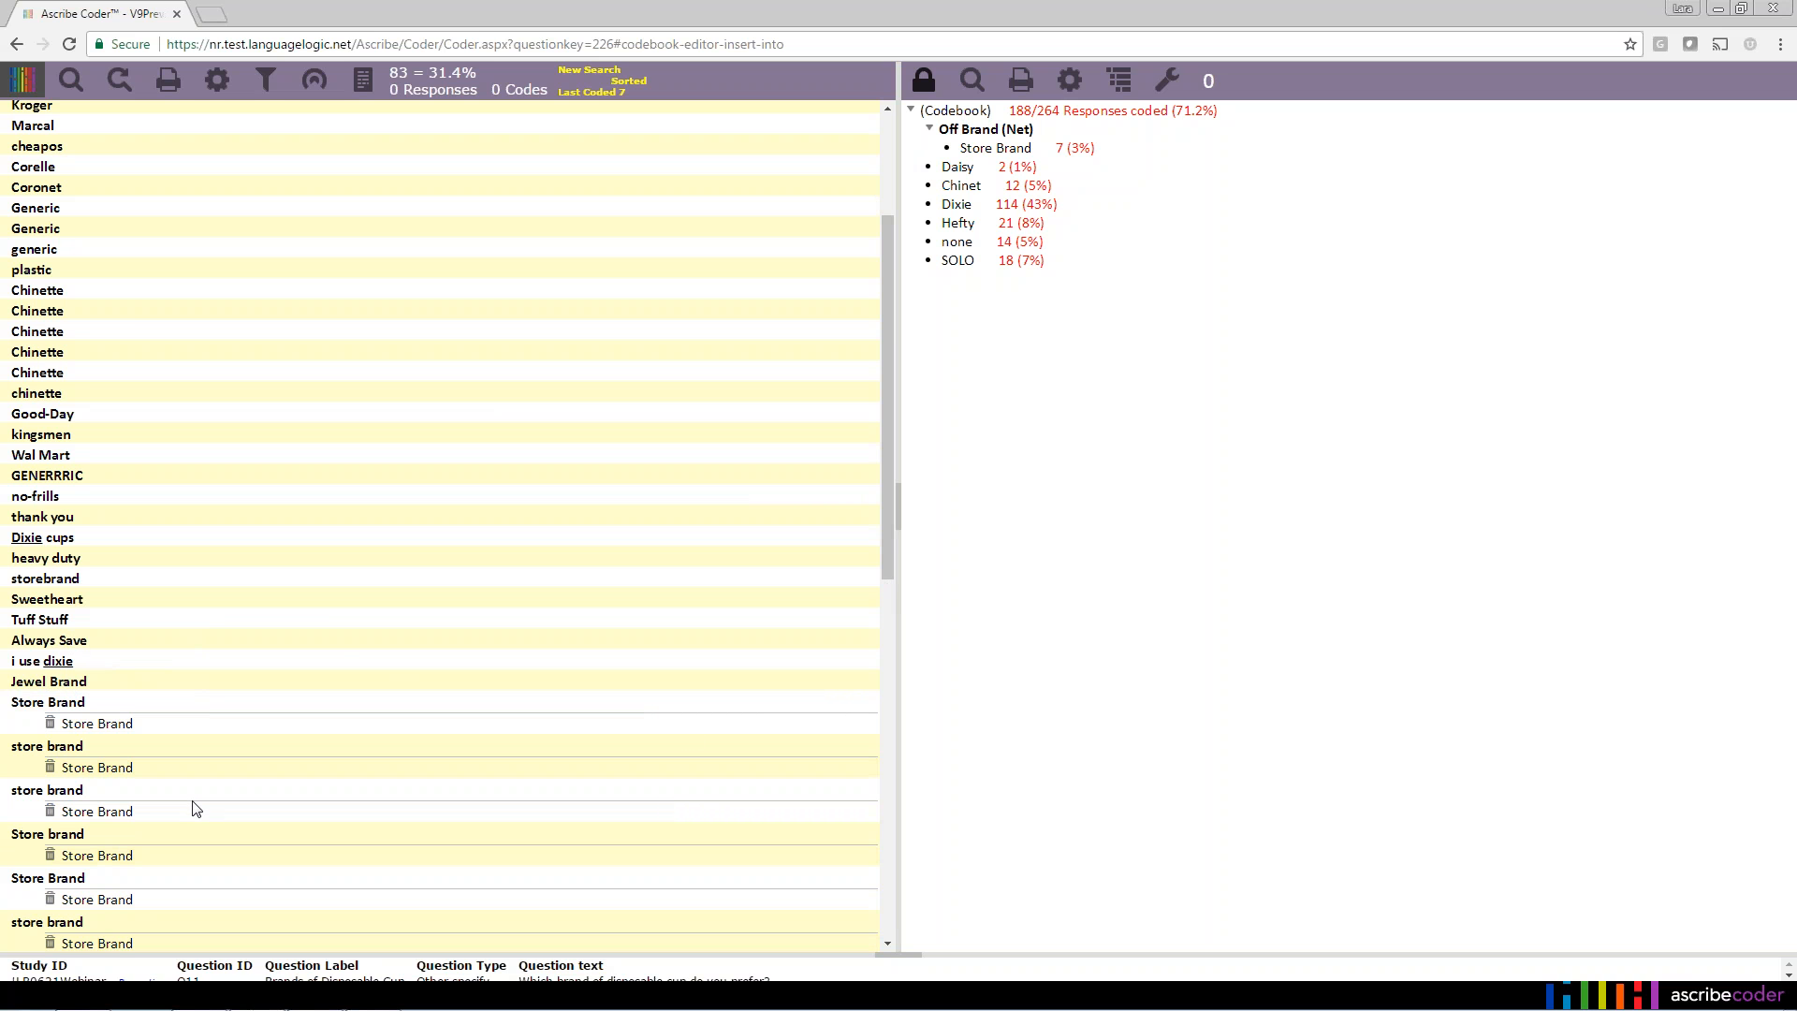
# Check the Code Duplicates option for applied codes in the response settings.
pyautogui.click(217, 80)
pyautogui.click(794, 253)
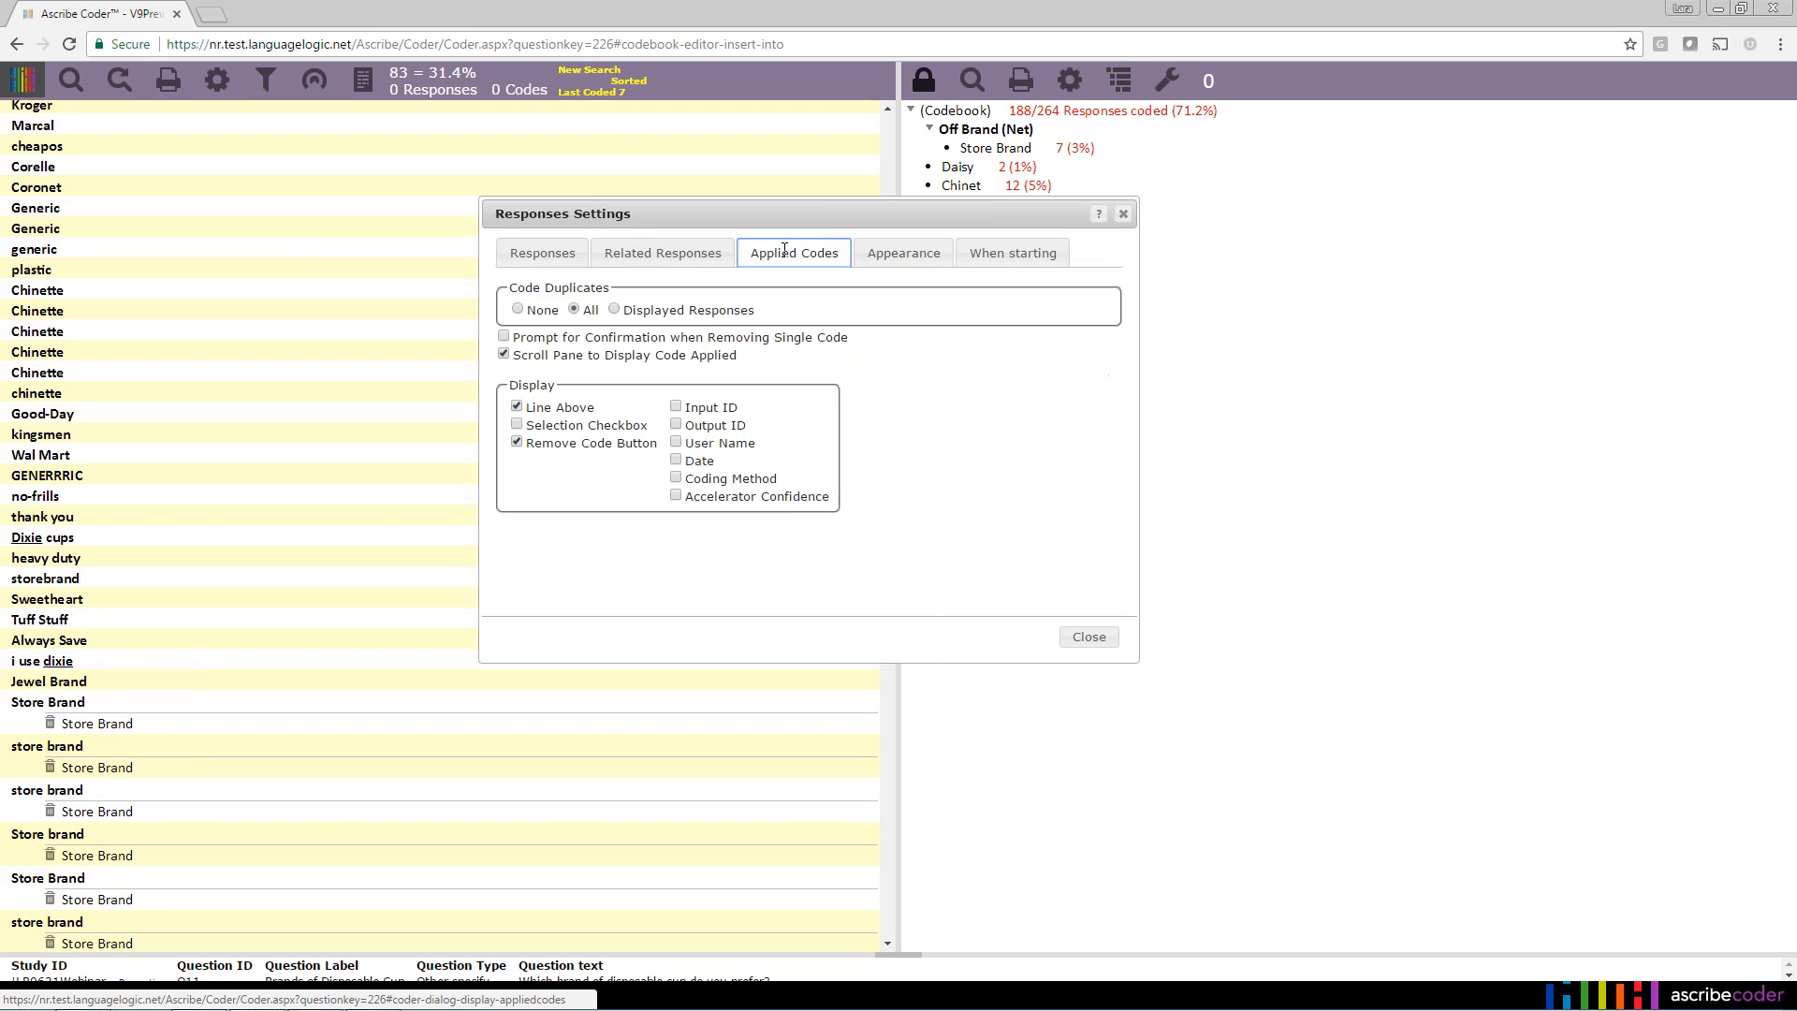
pyautogui.click(1106, 644)
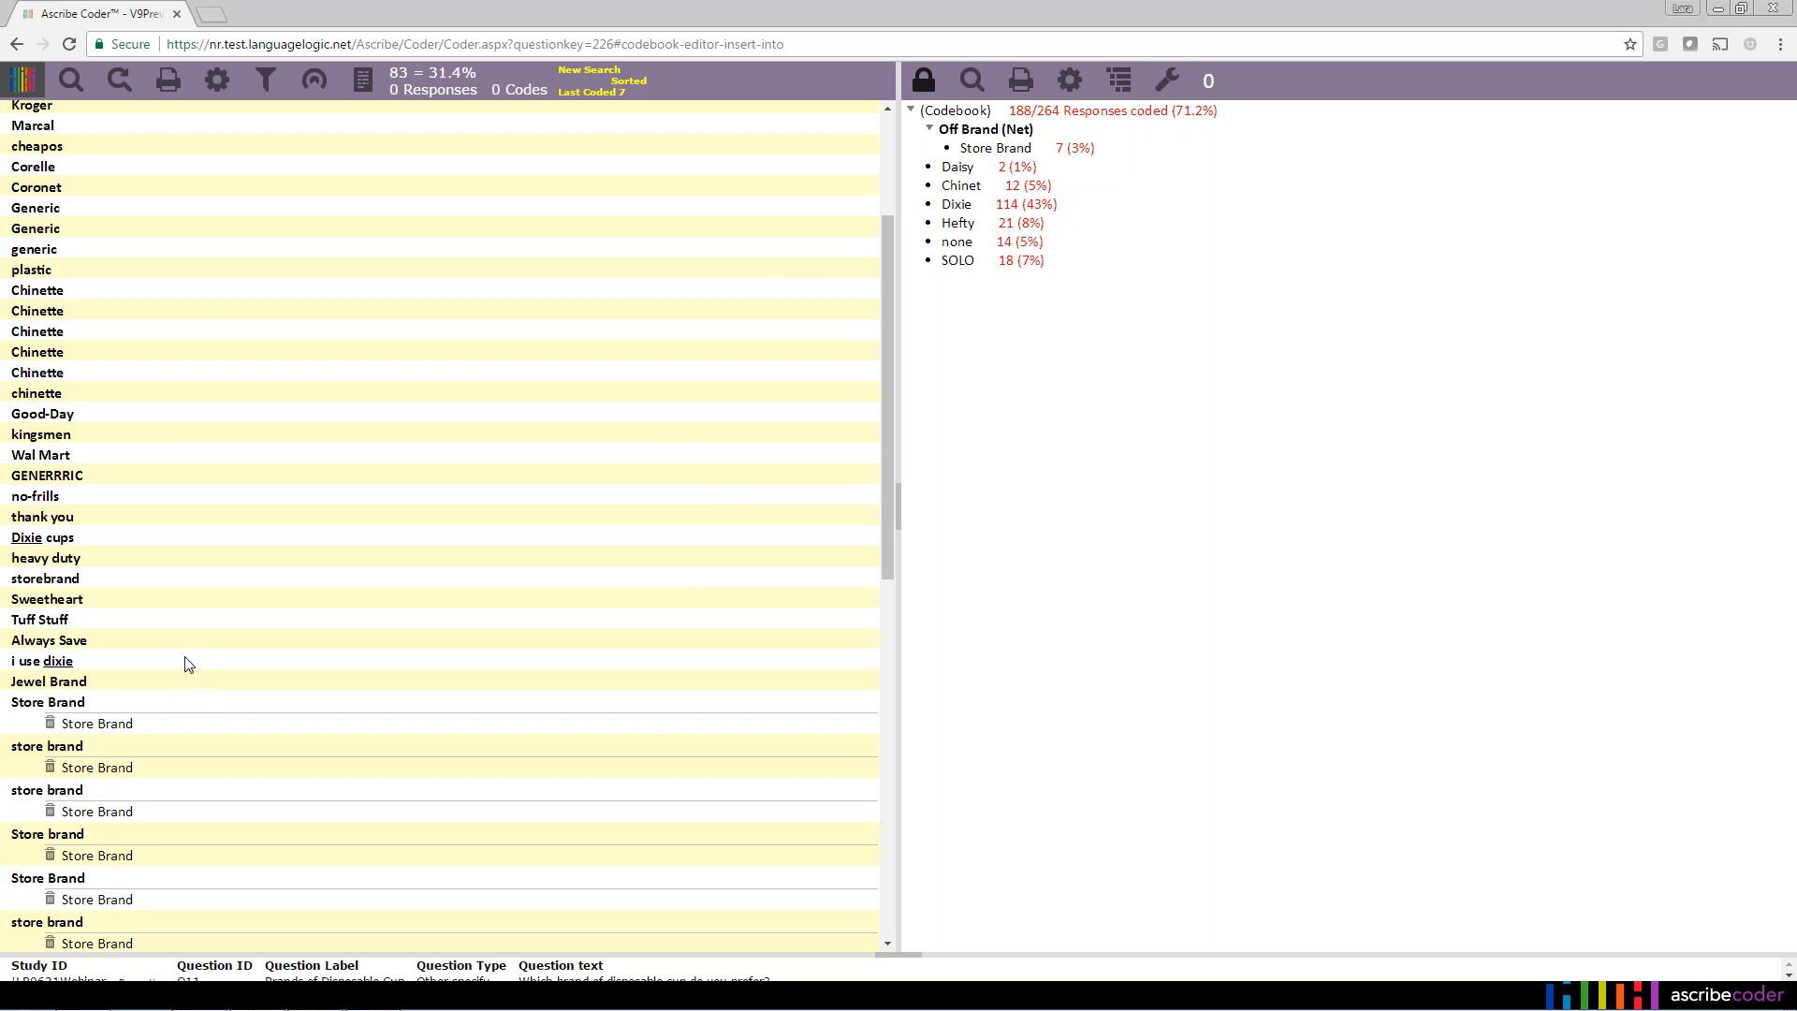
# Refresh the uncoded responses and create a code described Generic under Off Brand (Net) from the GENERRRIC, Generic and no-frills responses.
pyautogui.click(119, 79)
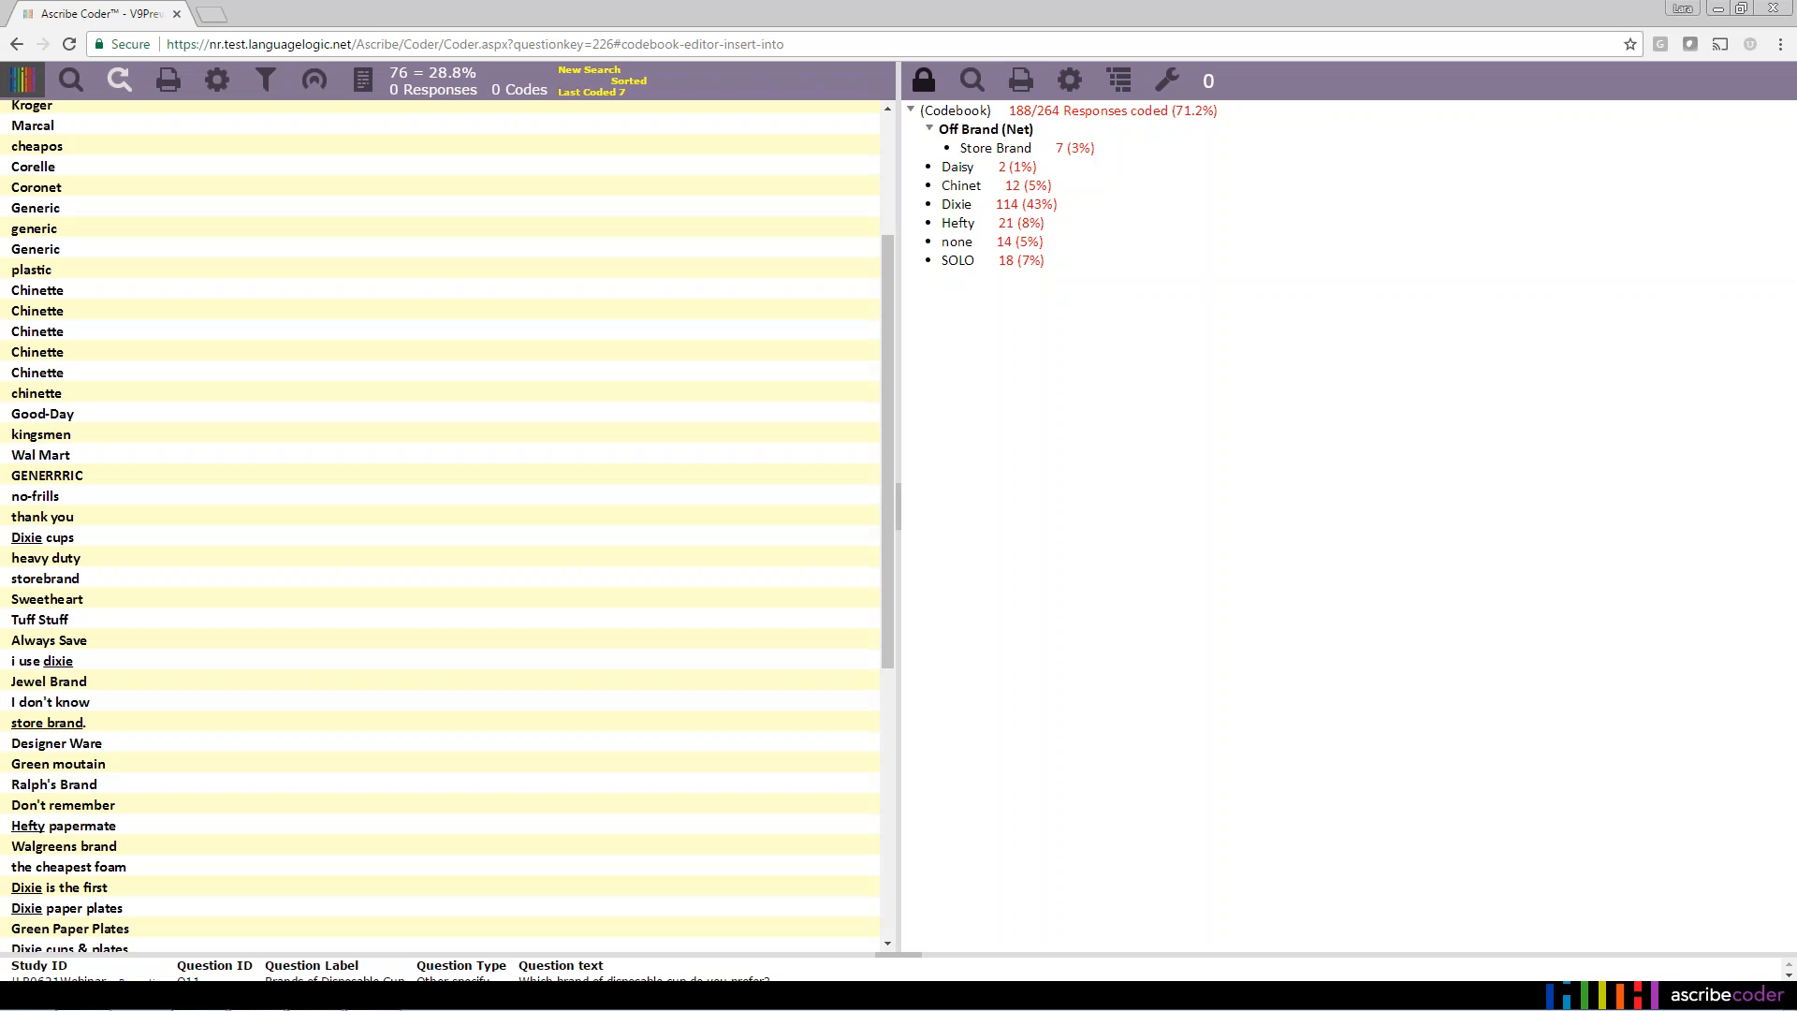
pyautogui.click(97, 479)
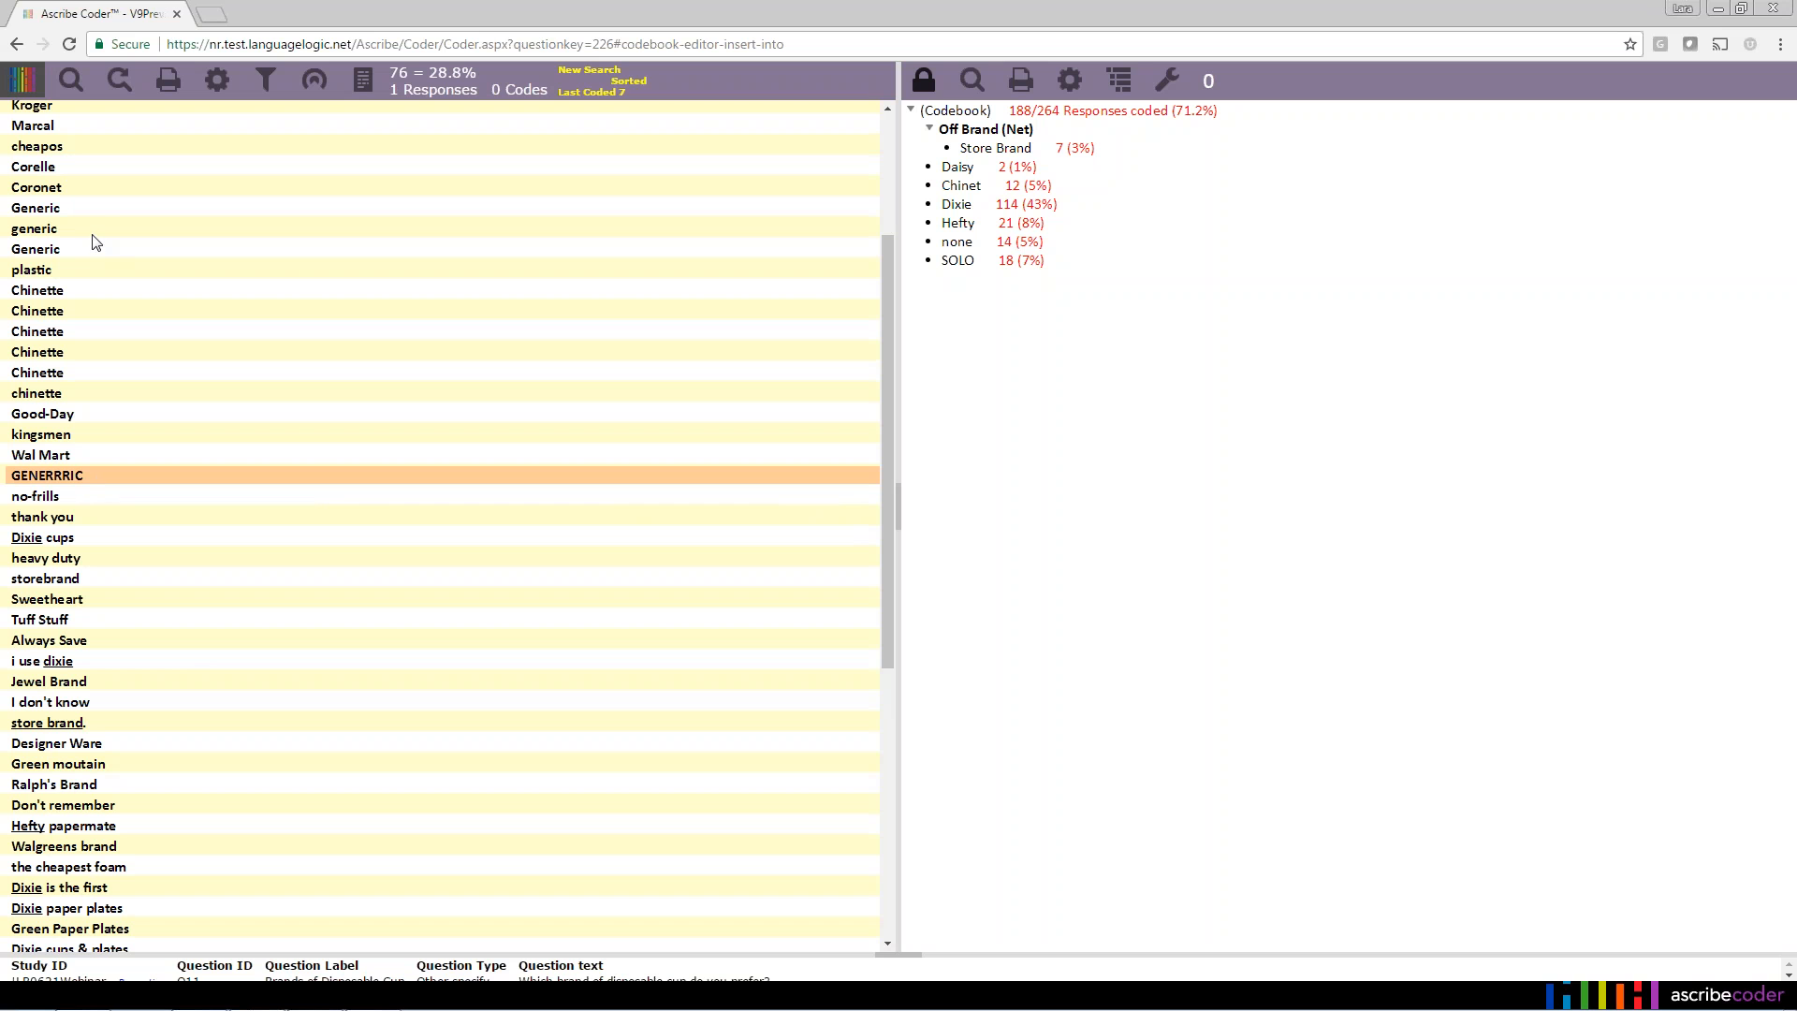
pyautogui.click(95, 210)
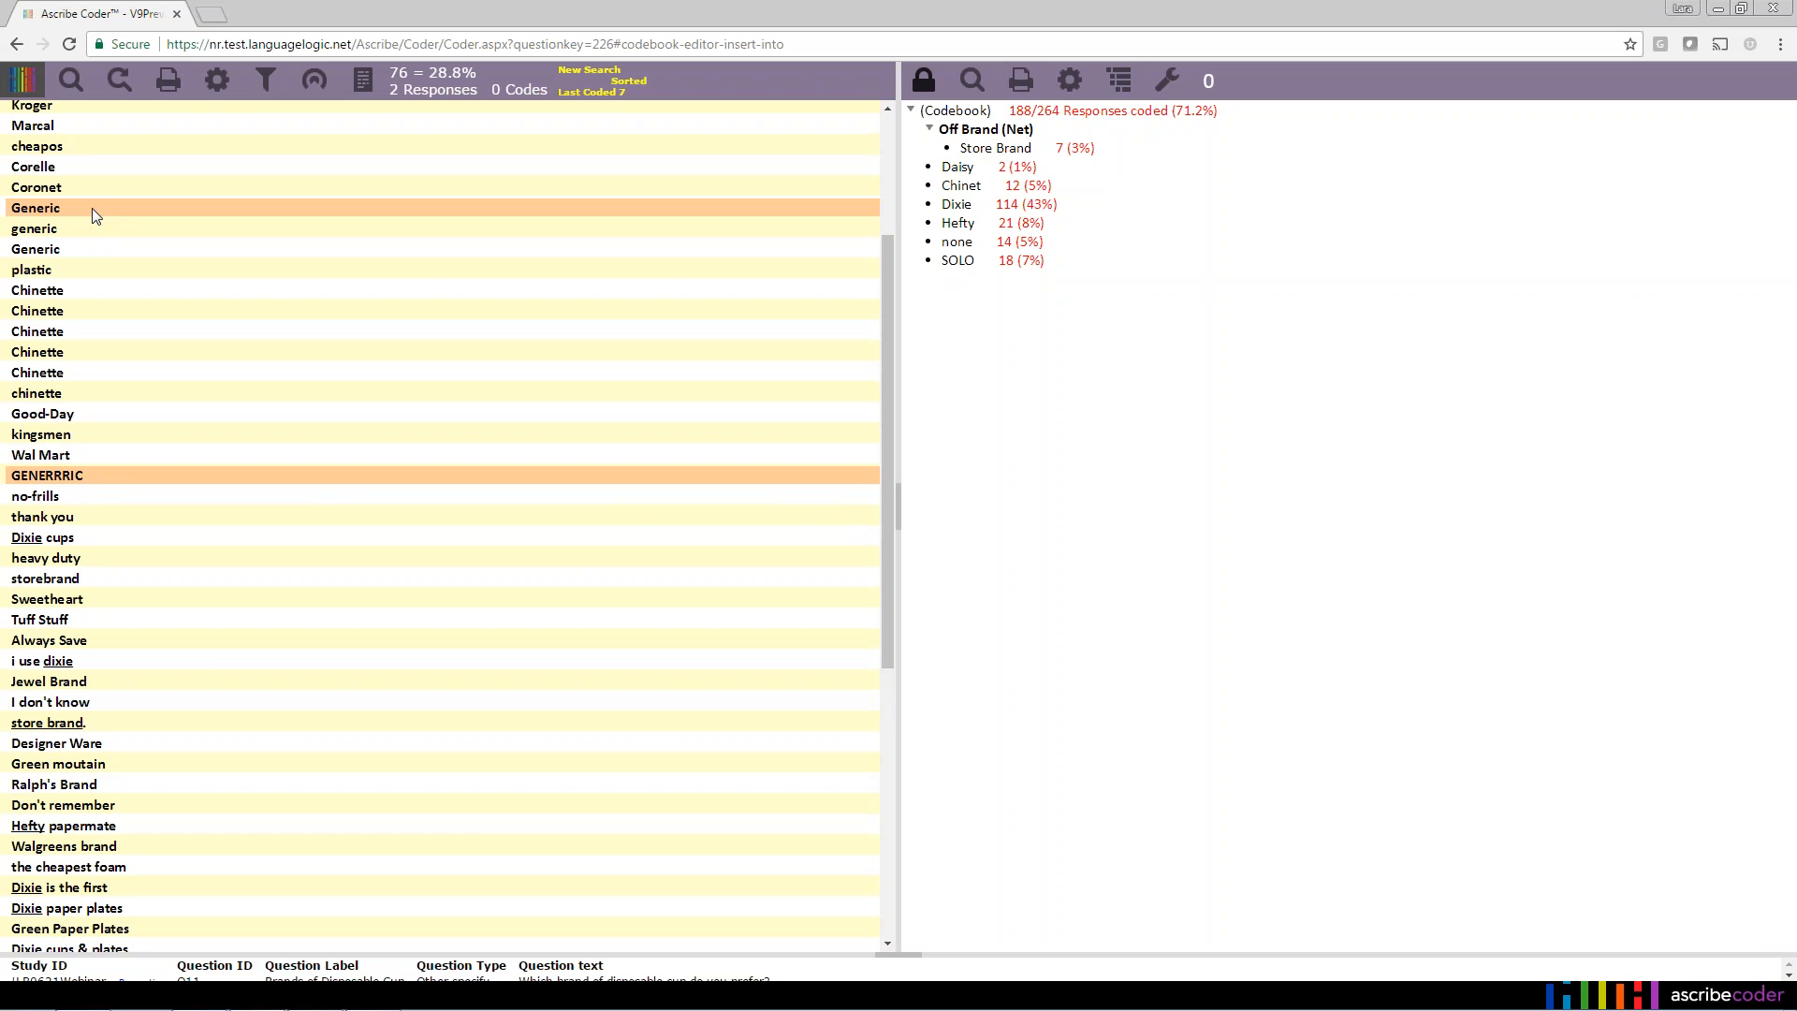
pyautogui.click(127, 494)
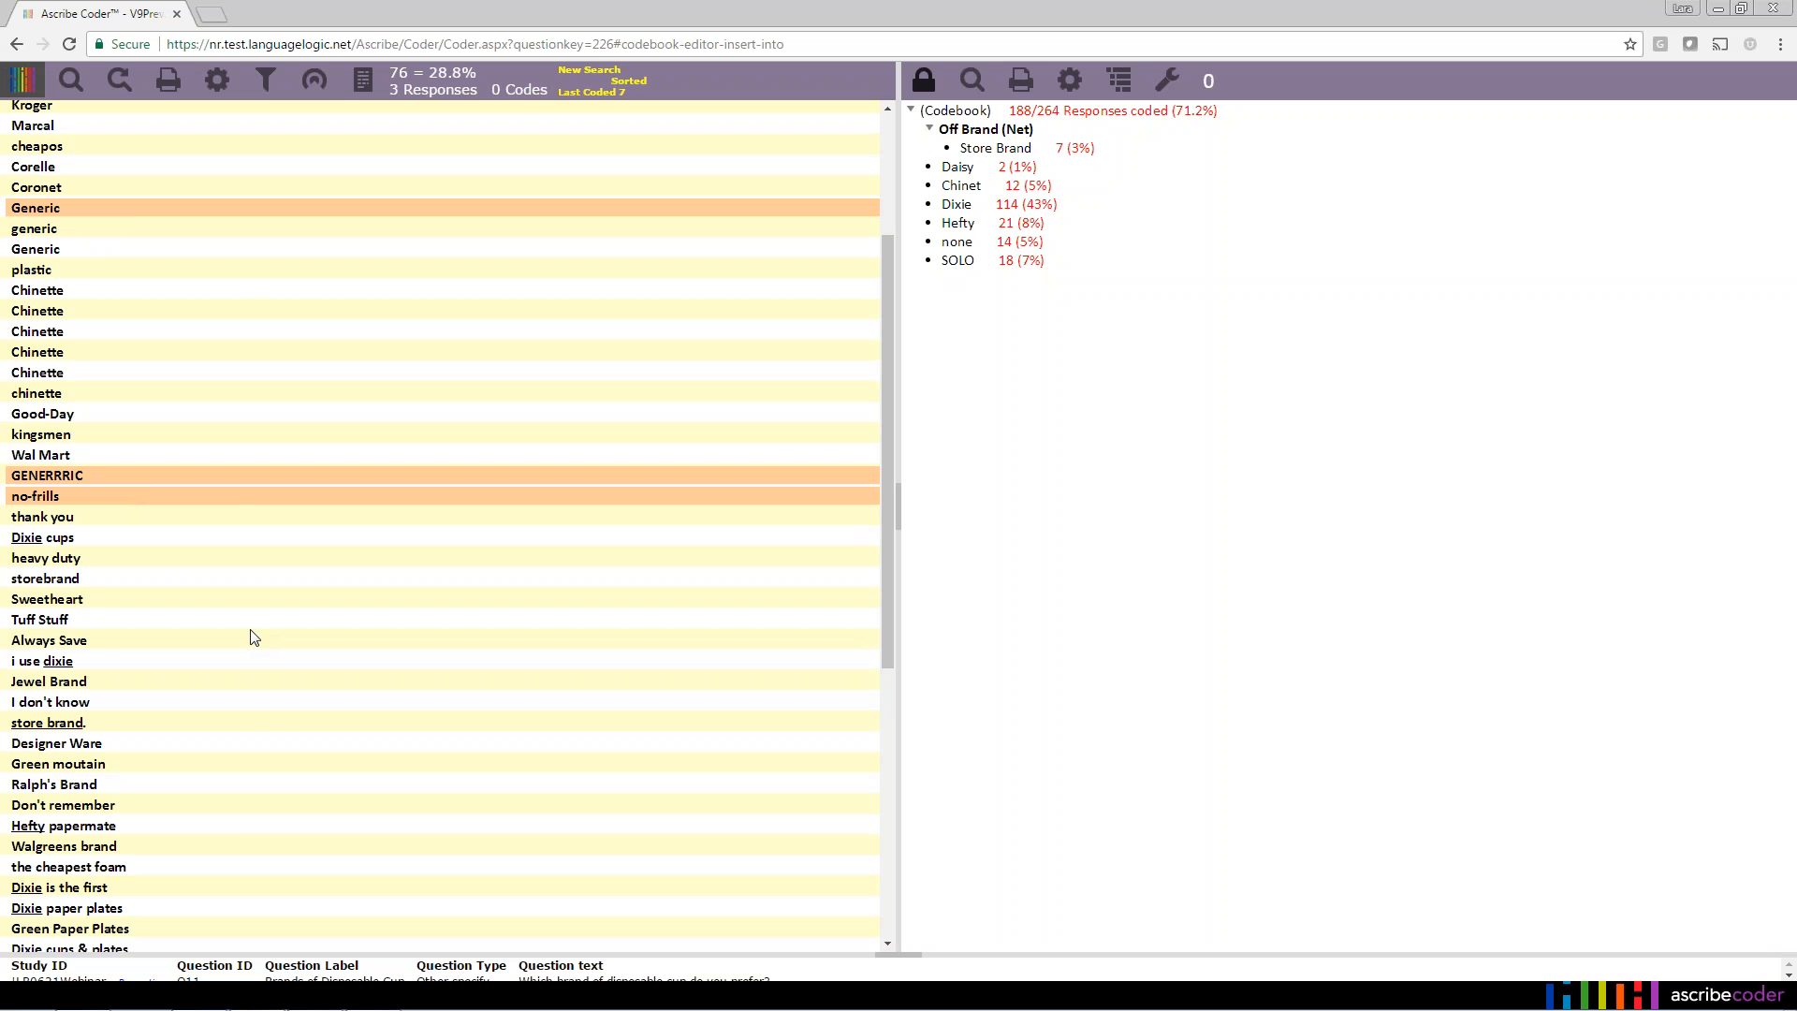
pyautogui.scroll(-3, 255, 638)
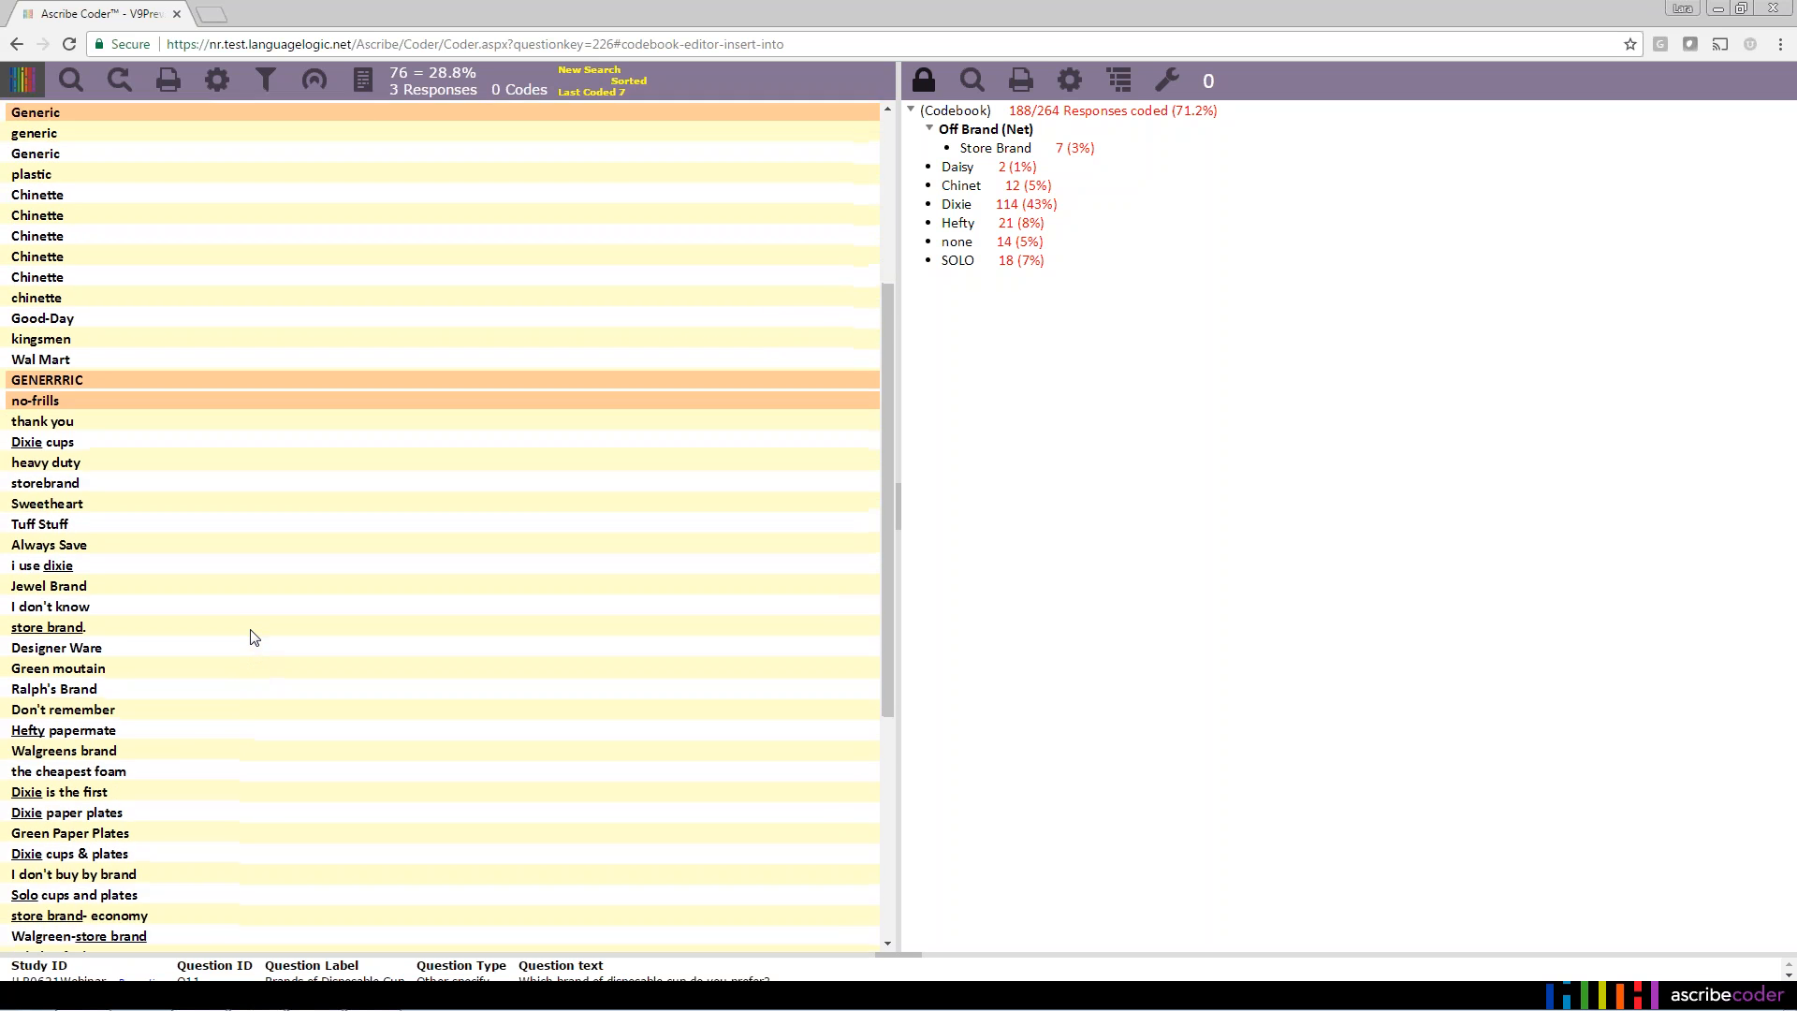
pyautogui.scroll(-1, 255, 638)
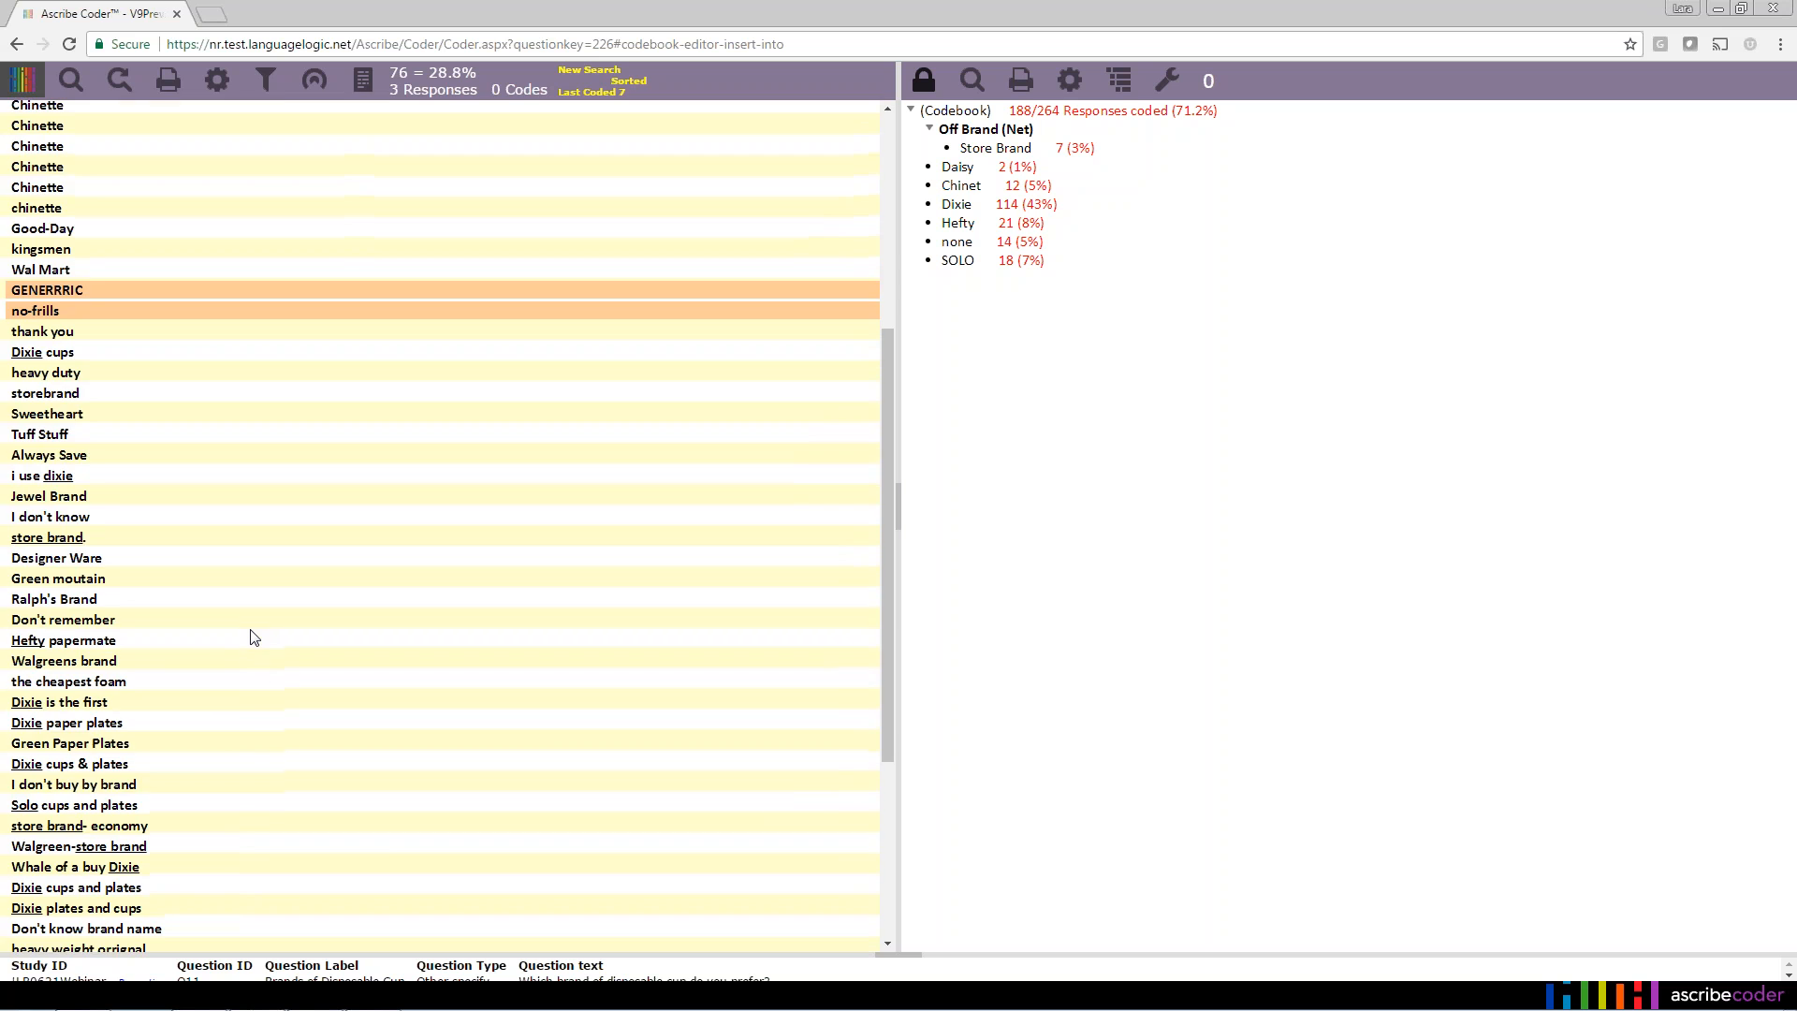
pyautogui.scroll(3, 254, 637)
pyautogui.scroll(-2, 254, 637)
pyautogui.scroll(5, 255, 637)
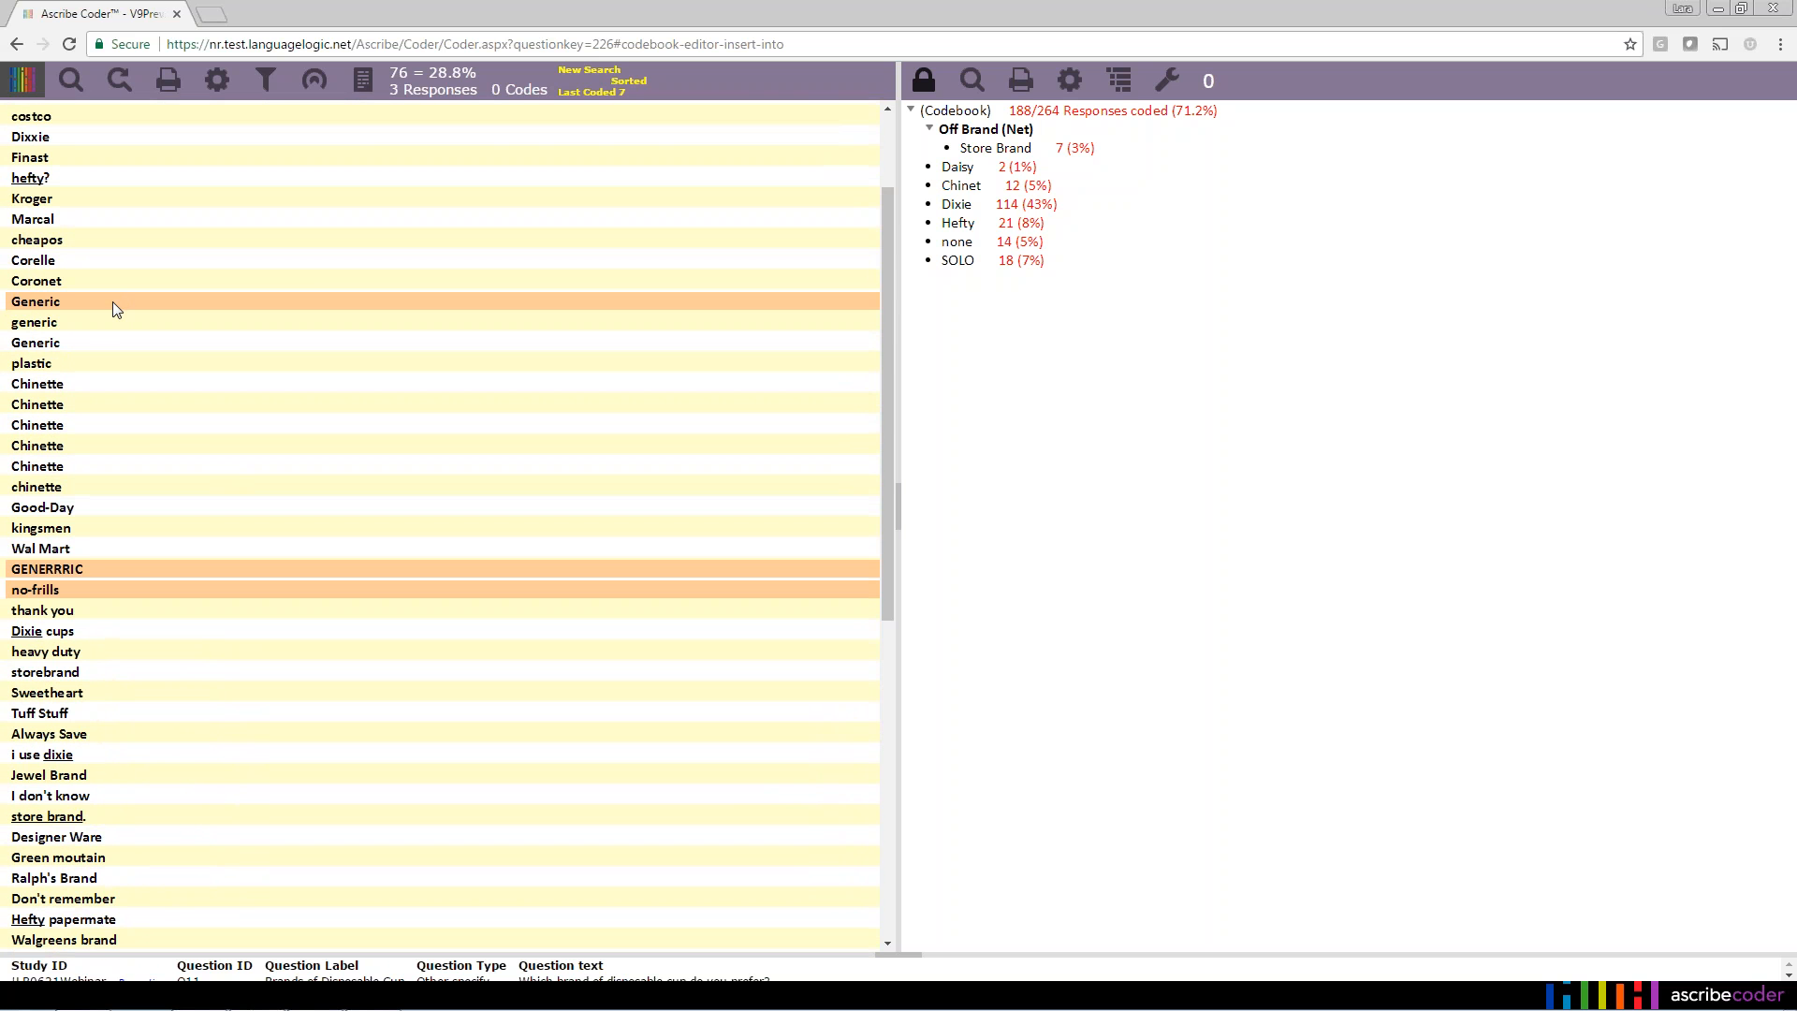
pyautogui.click(444, 90)
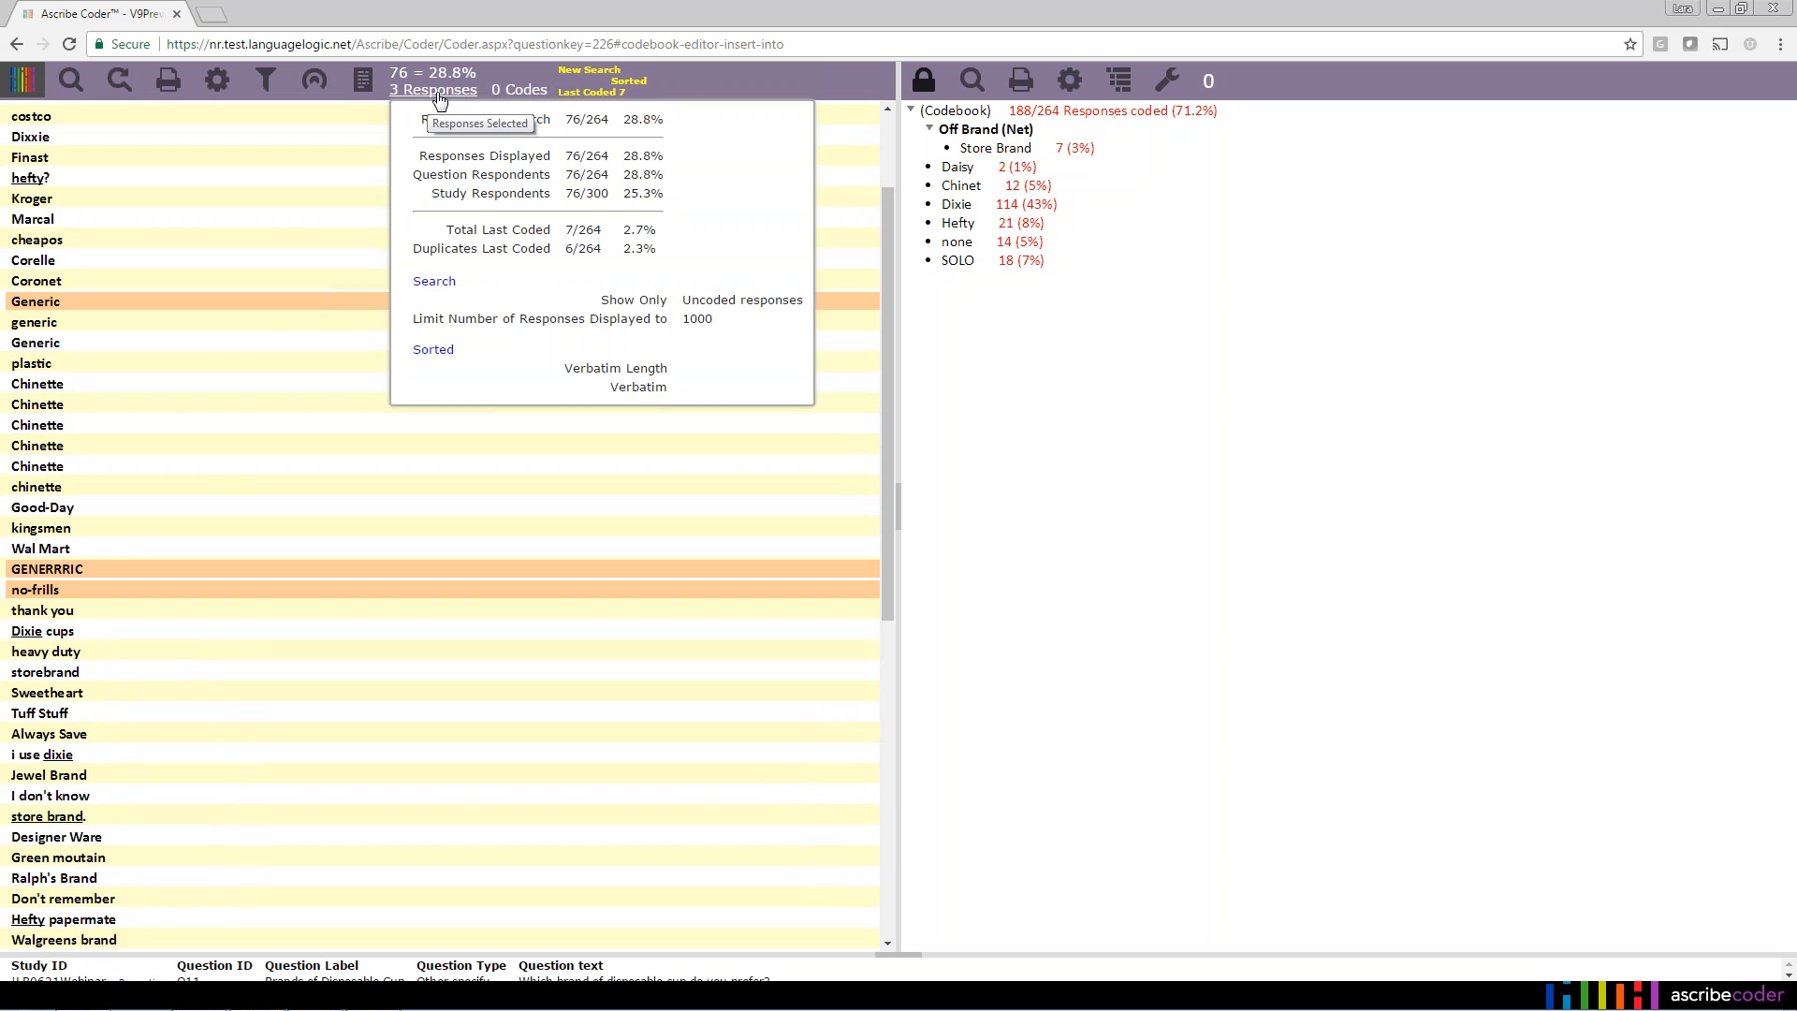
pyautogui.moveTo(144, 301)
pyautogui.mouseDown()
pyautogui.moveTo(437, 296)
pyautogui.moveTo(1047, 138)
pyautogui.mouseUp()
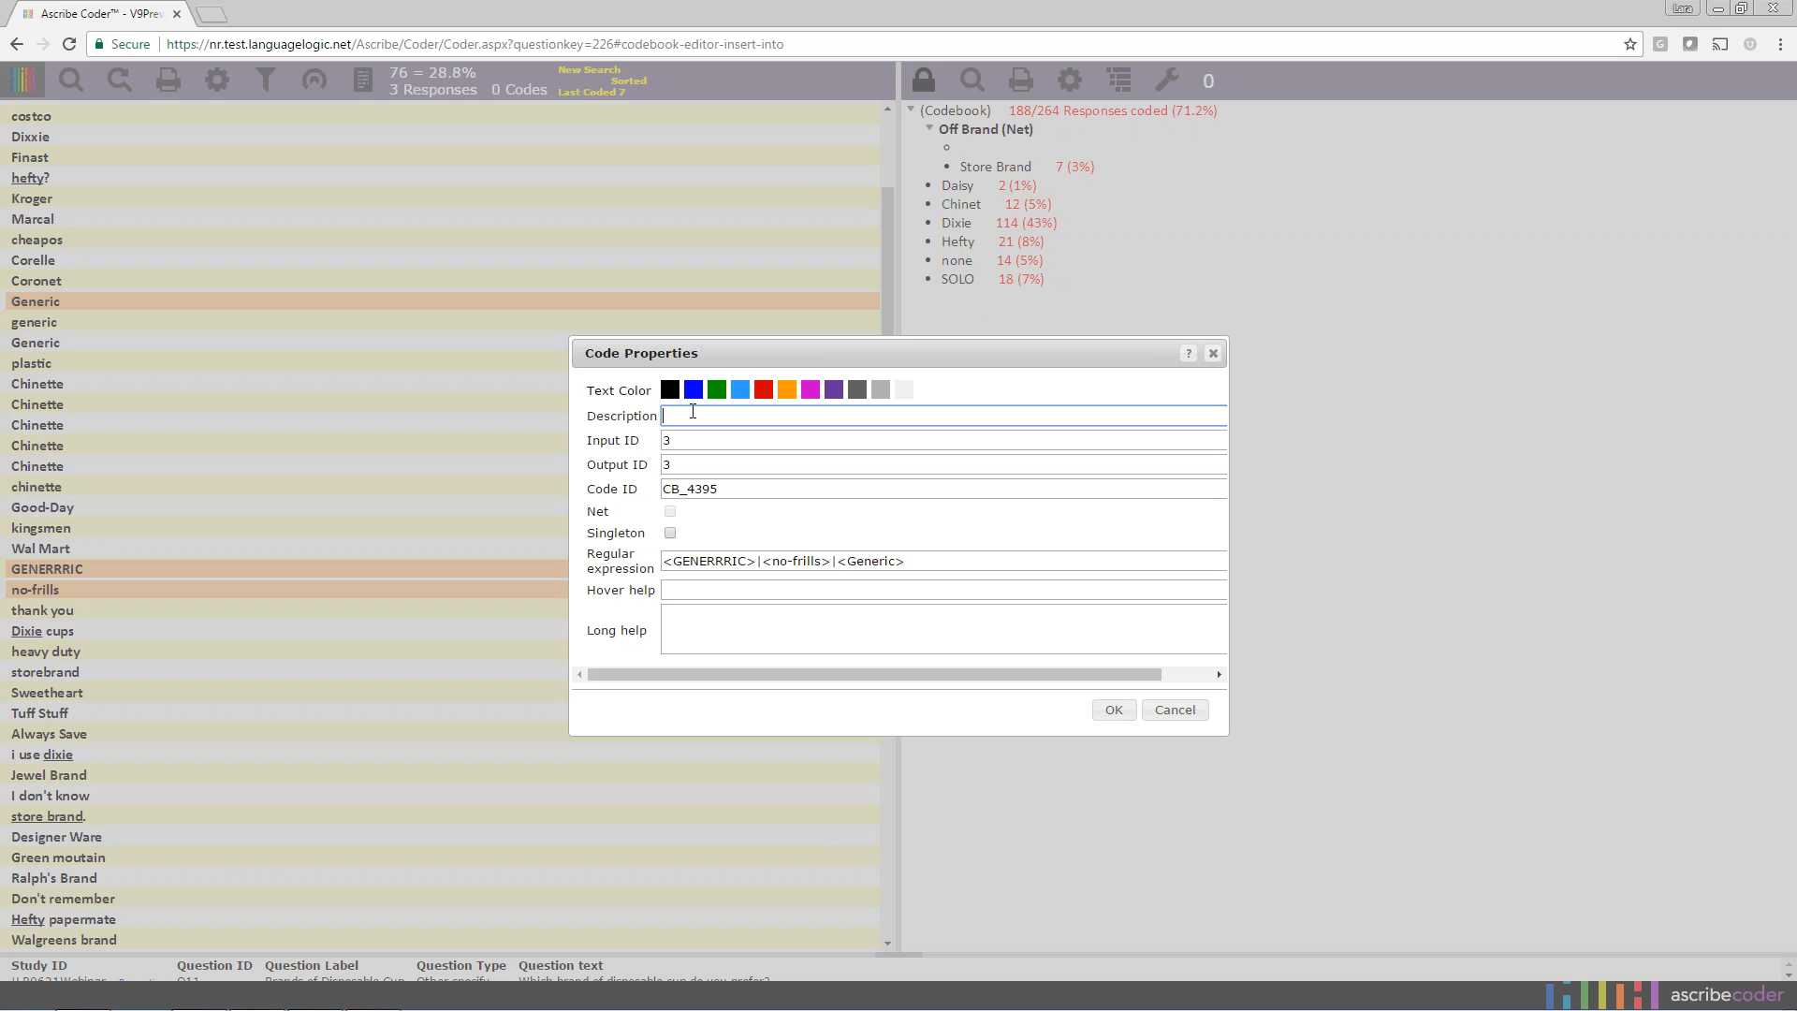
pyautogui.write('Generic')
pyautogui.click(1114, 712)
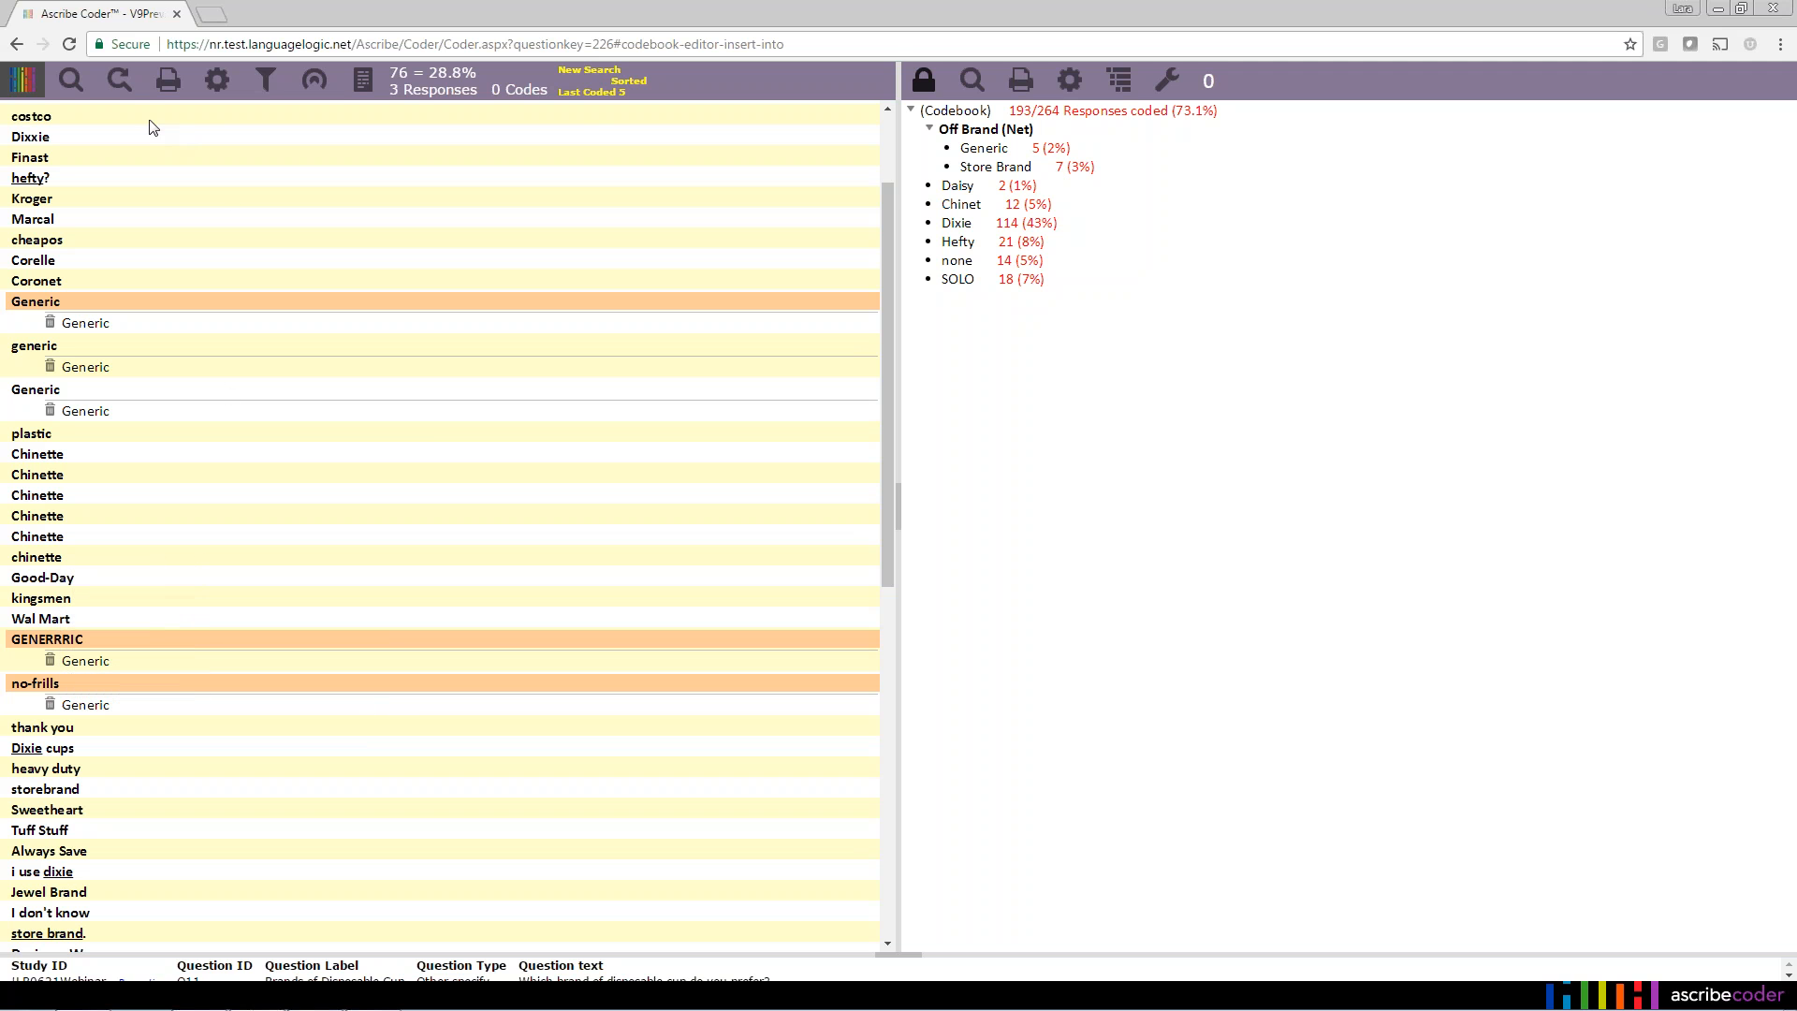
# Refresh the uncoded responses and add Chinette and Chinex to the Chinet code, with the regular expression <chinet>|<Chinette>|<Chinex>.
pyautogui.click(128, 90)
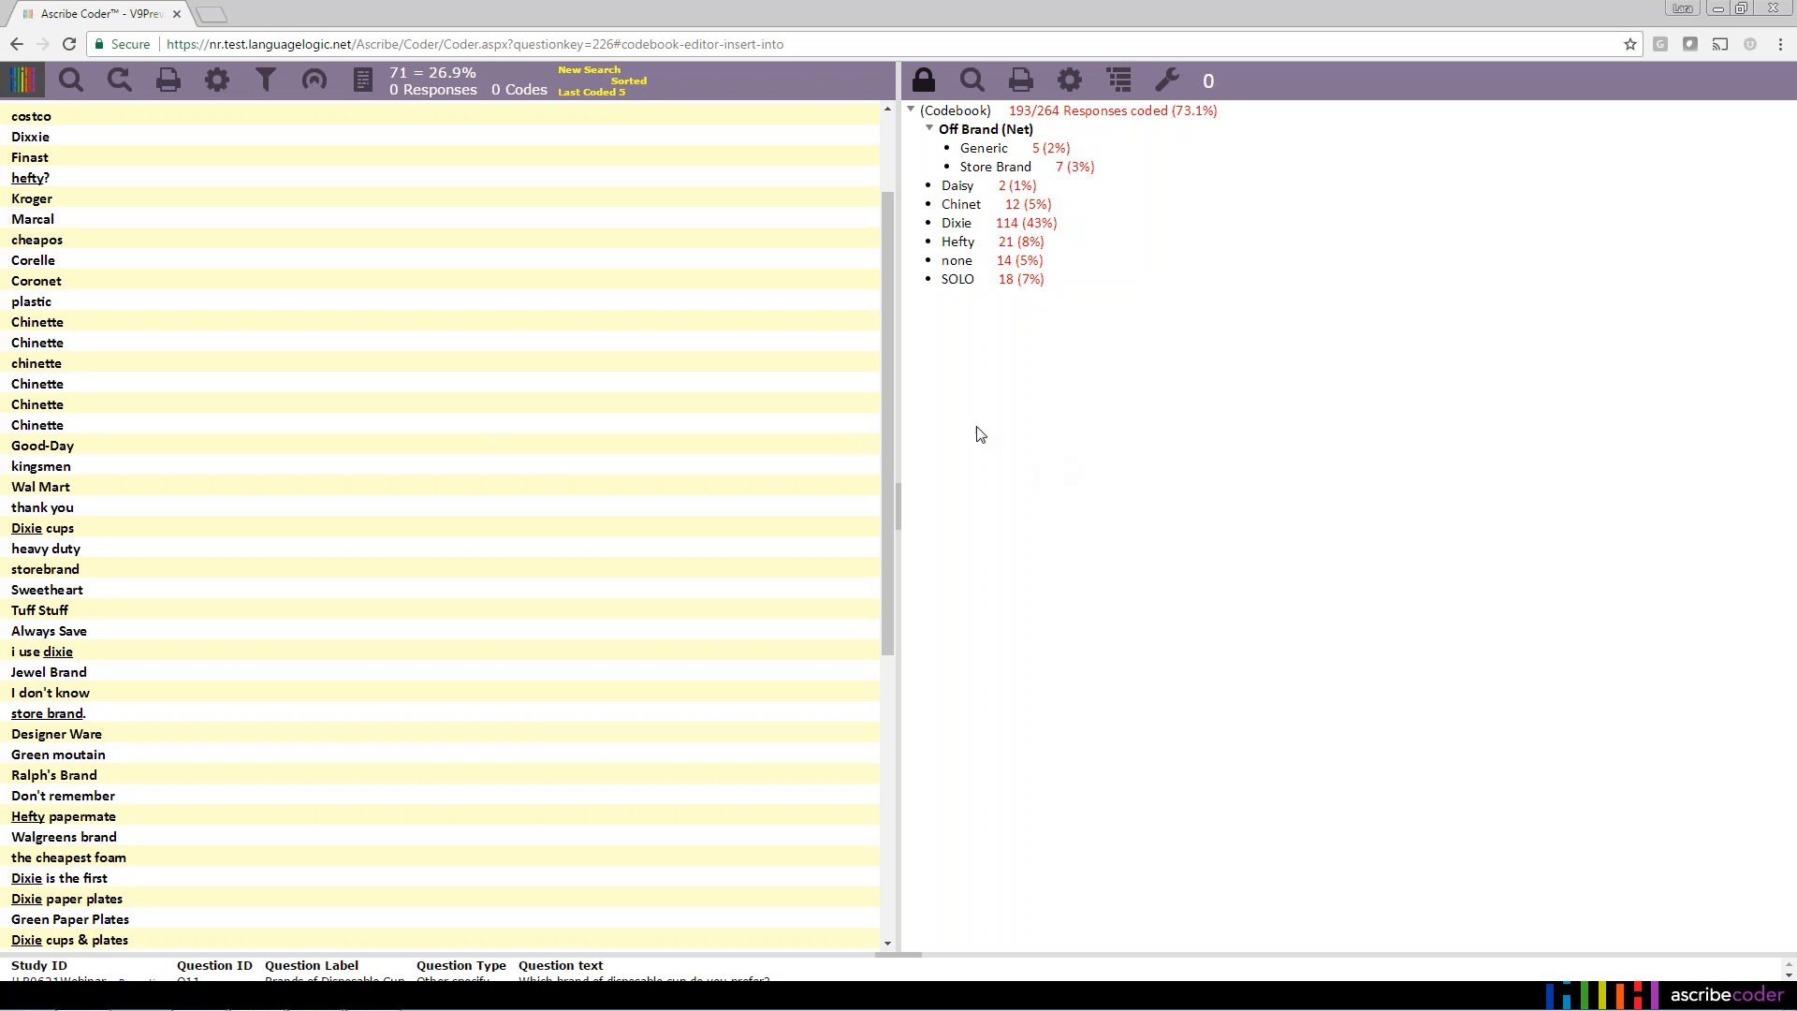
pyautogui.click(964, 206)
pyautogui.click(109, 324)
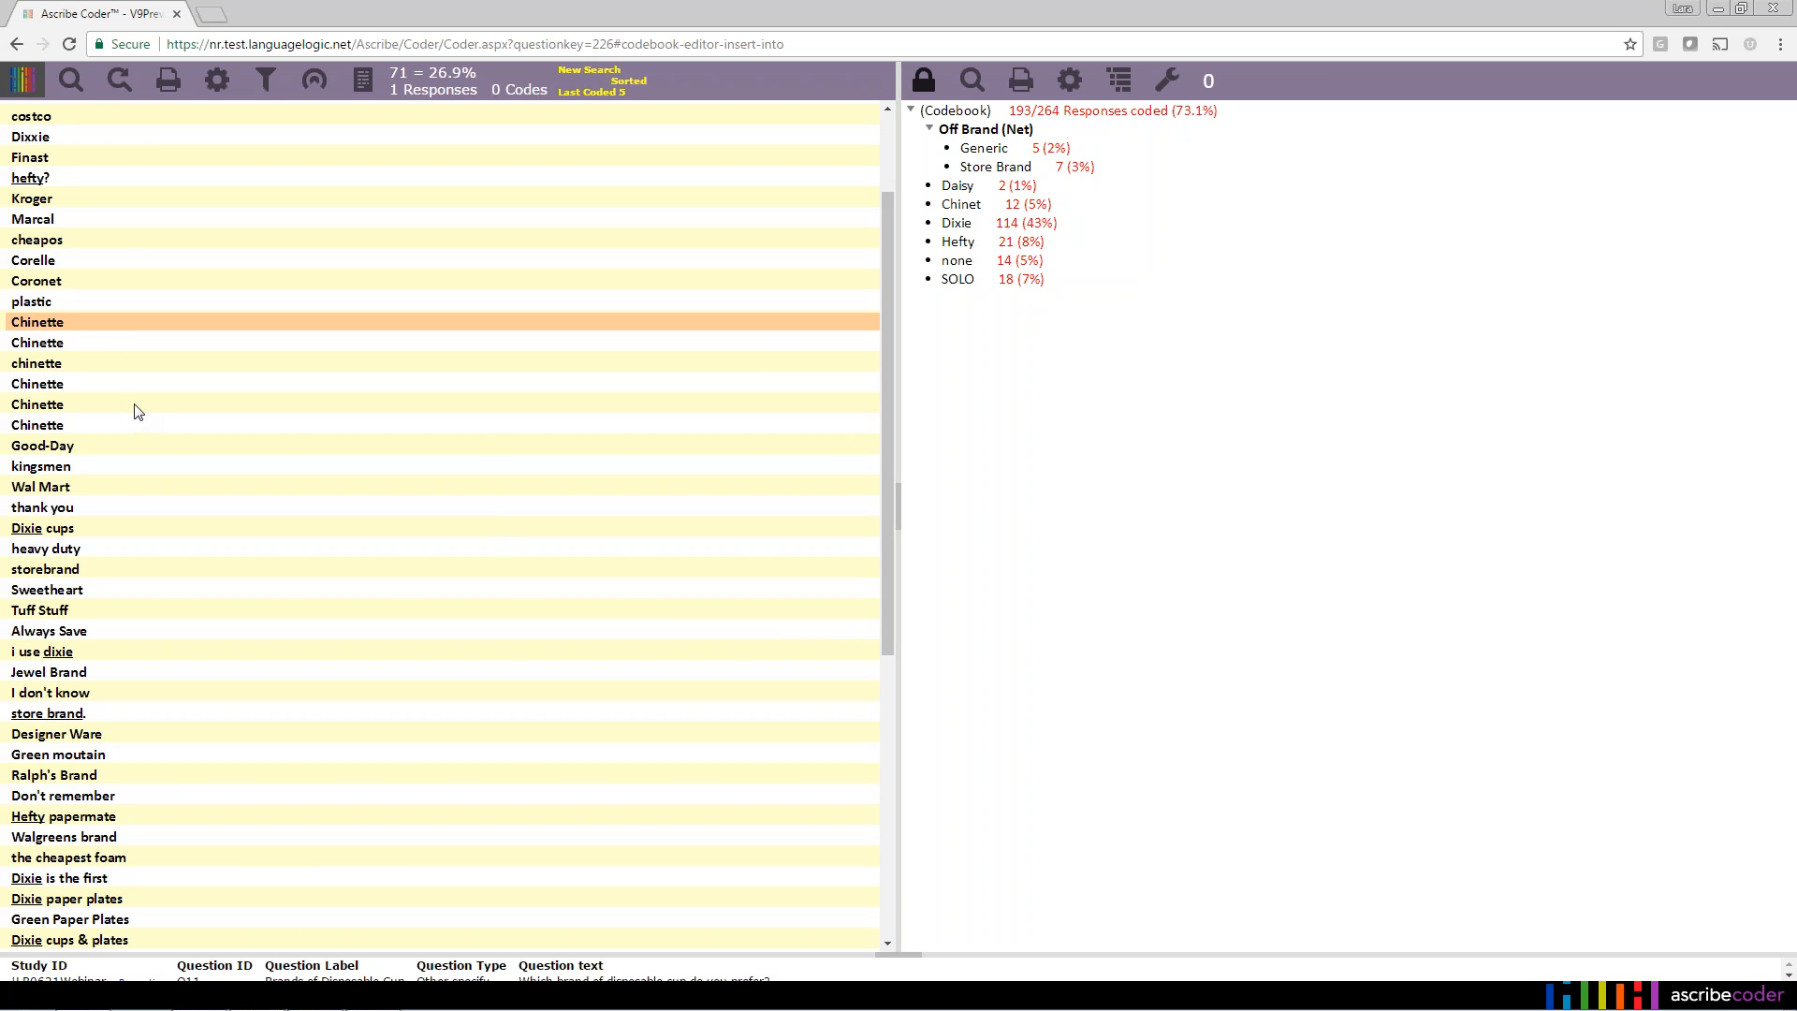
pyautogui.scroll(3, 137, 411)
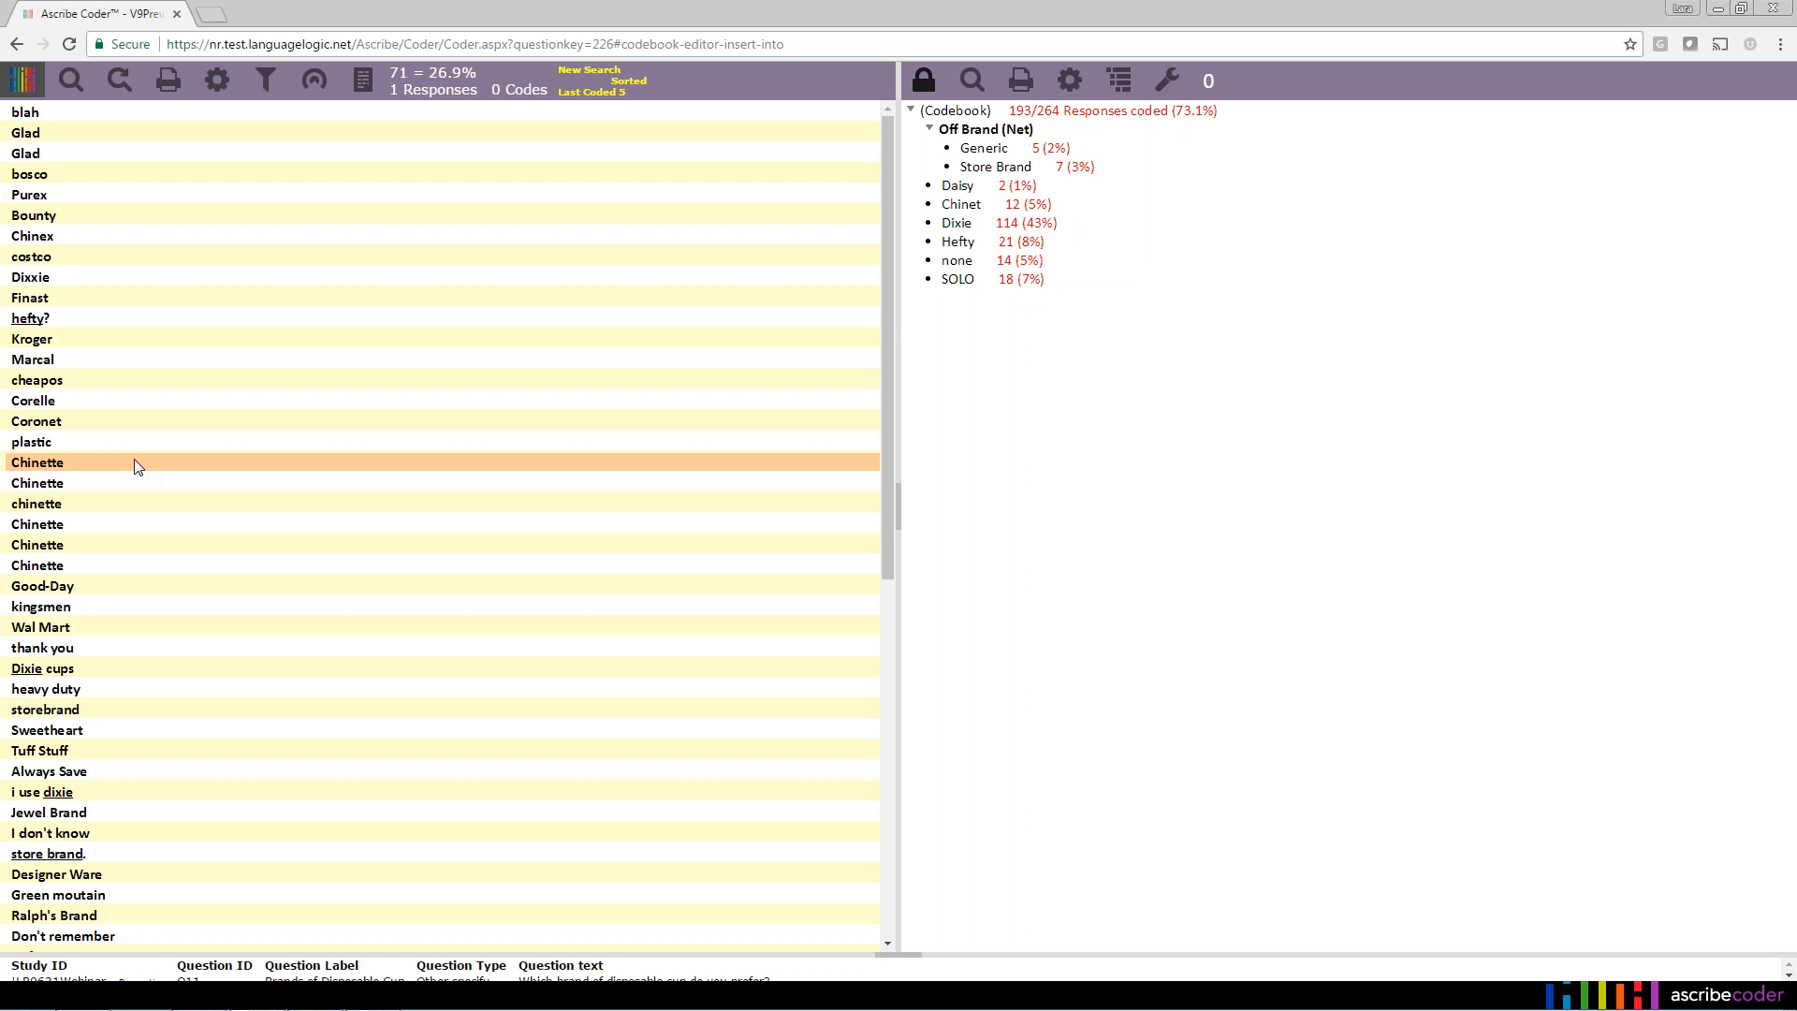
pyautogui.keyDown('ctrl'); pyautogui.click(110, 236); pyautogui.keyUp('ctrl')
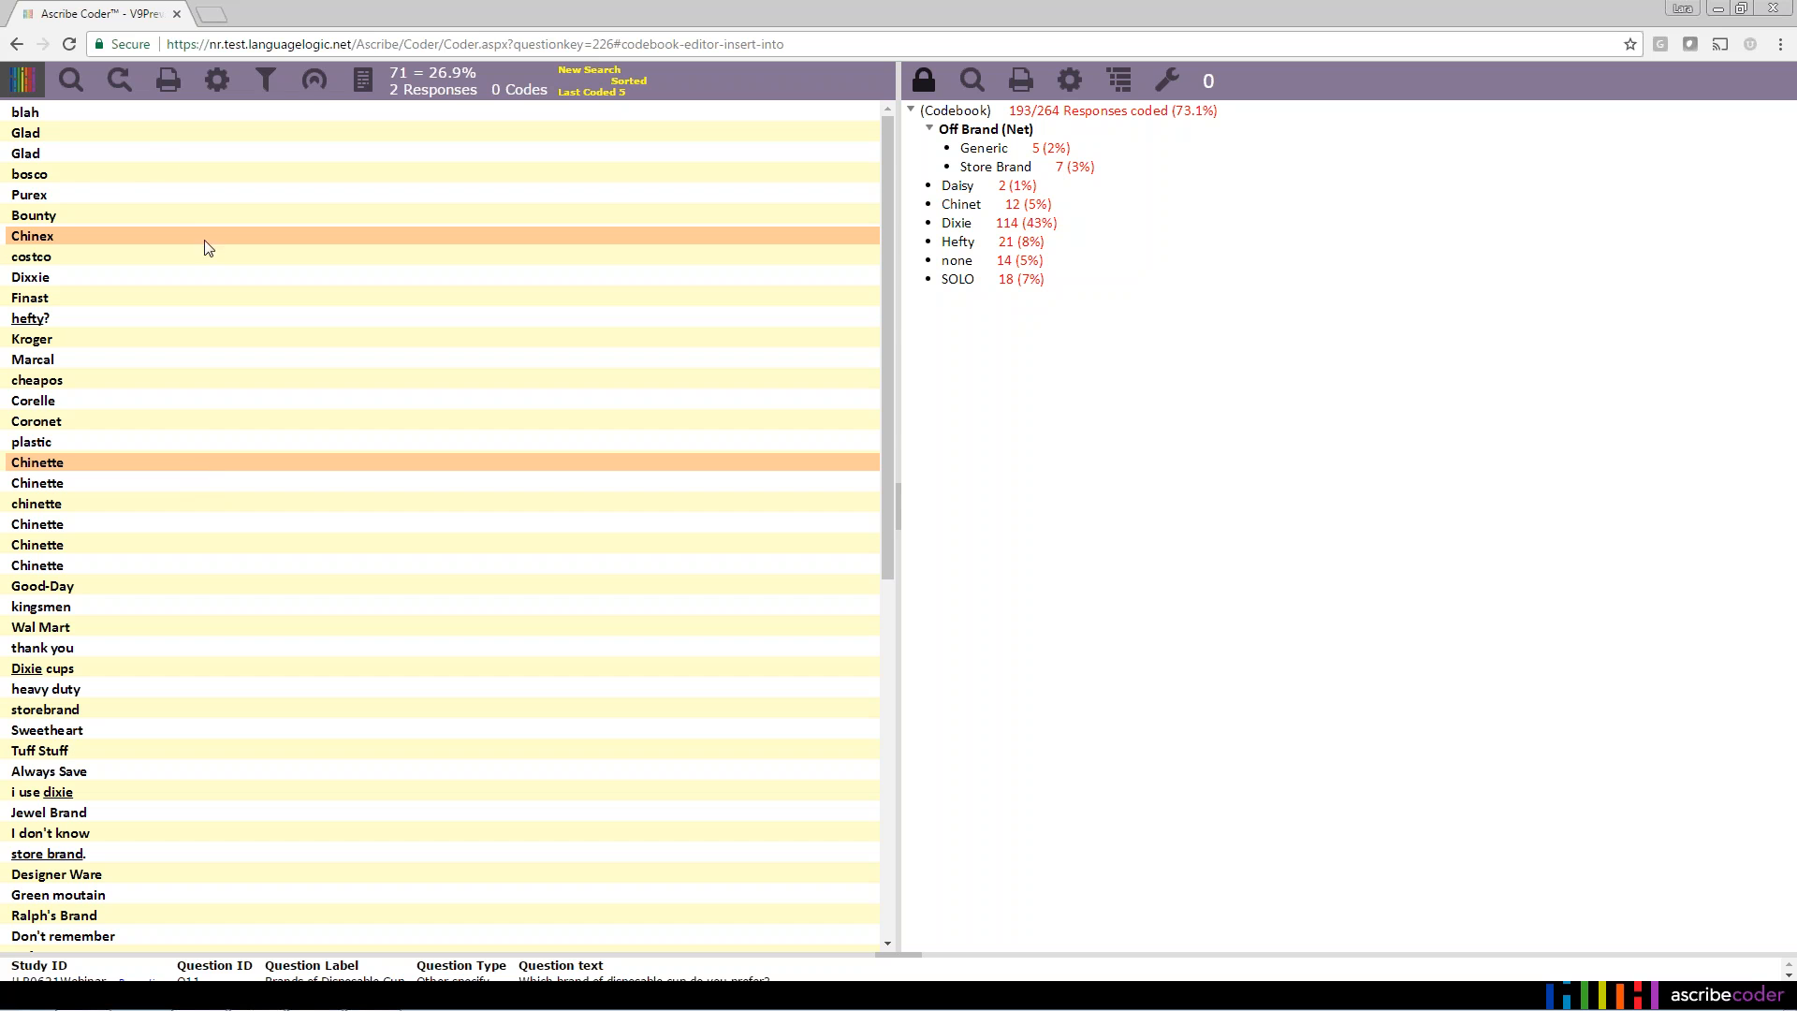
pyautogui.moveTo(188, 241); pyautogui.dragTo(1027, 215)
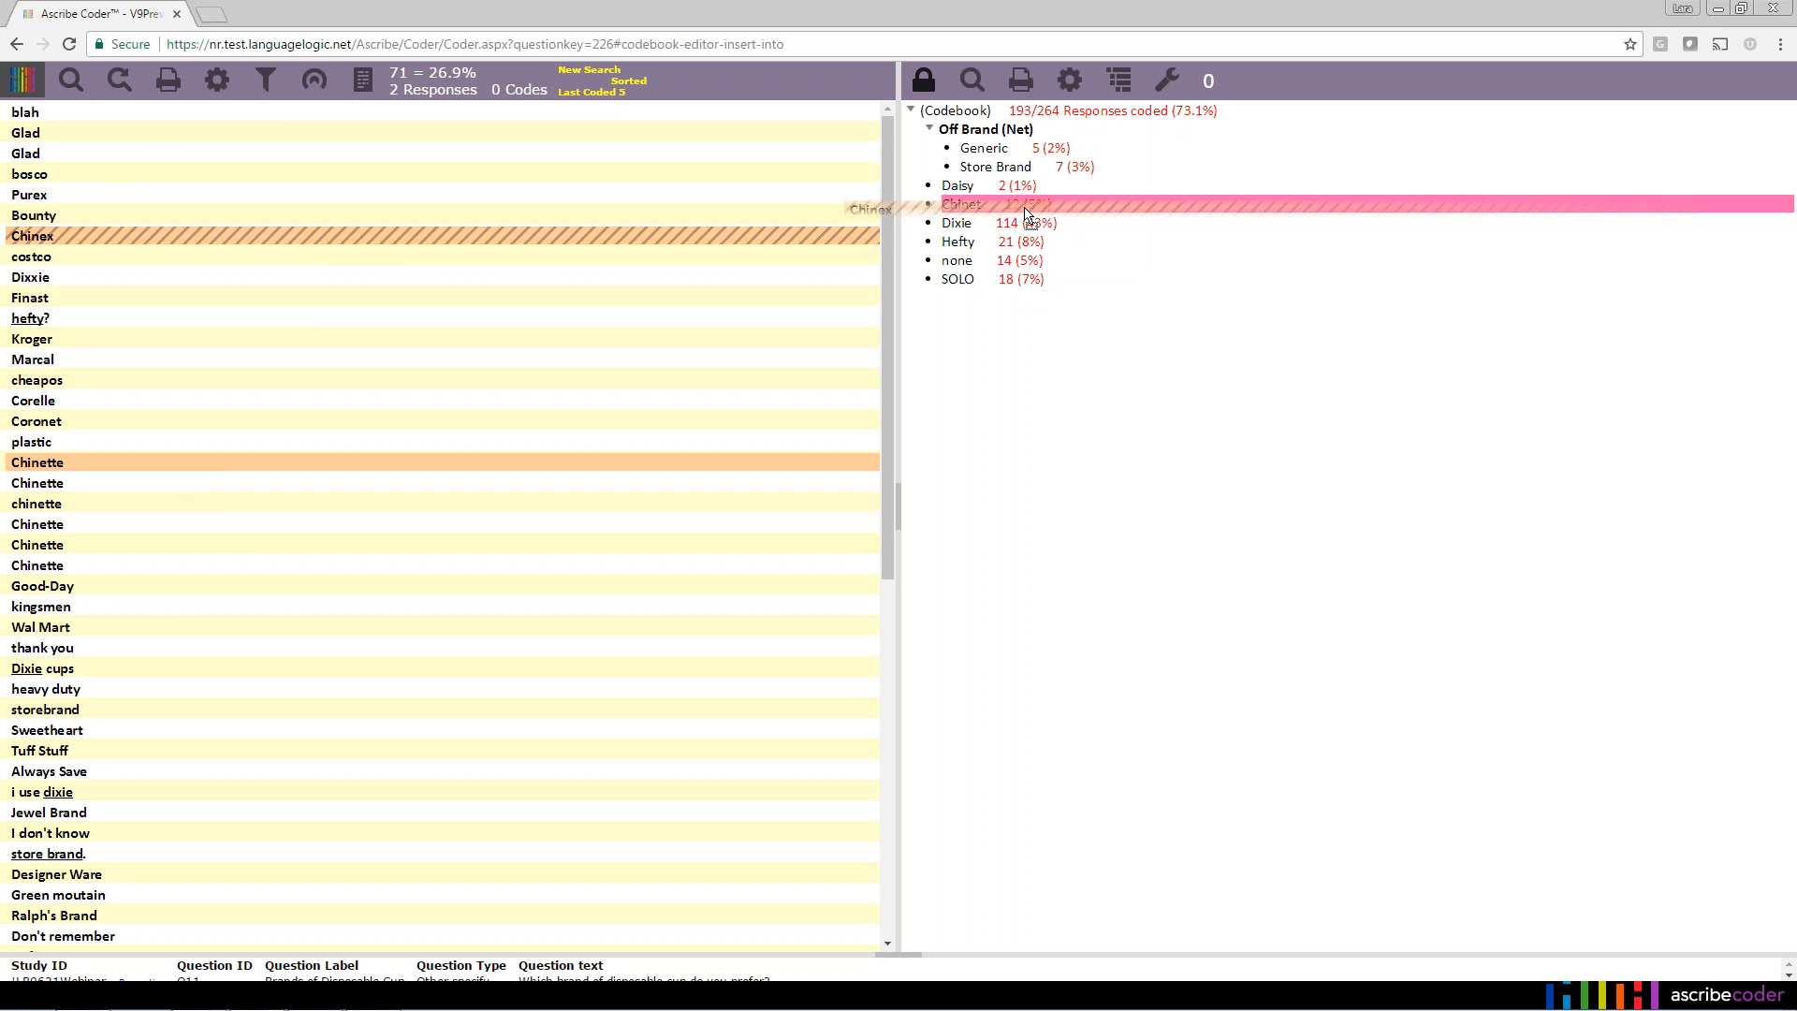
pyautogui.moveTo(1027, 214); pyautogui.dragTo(1027, 214)
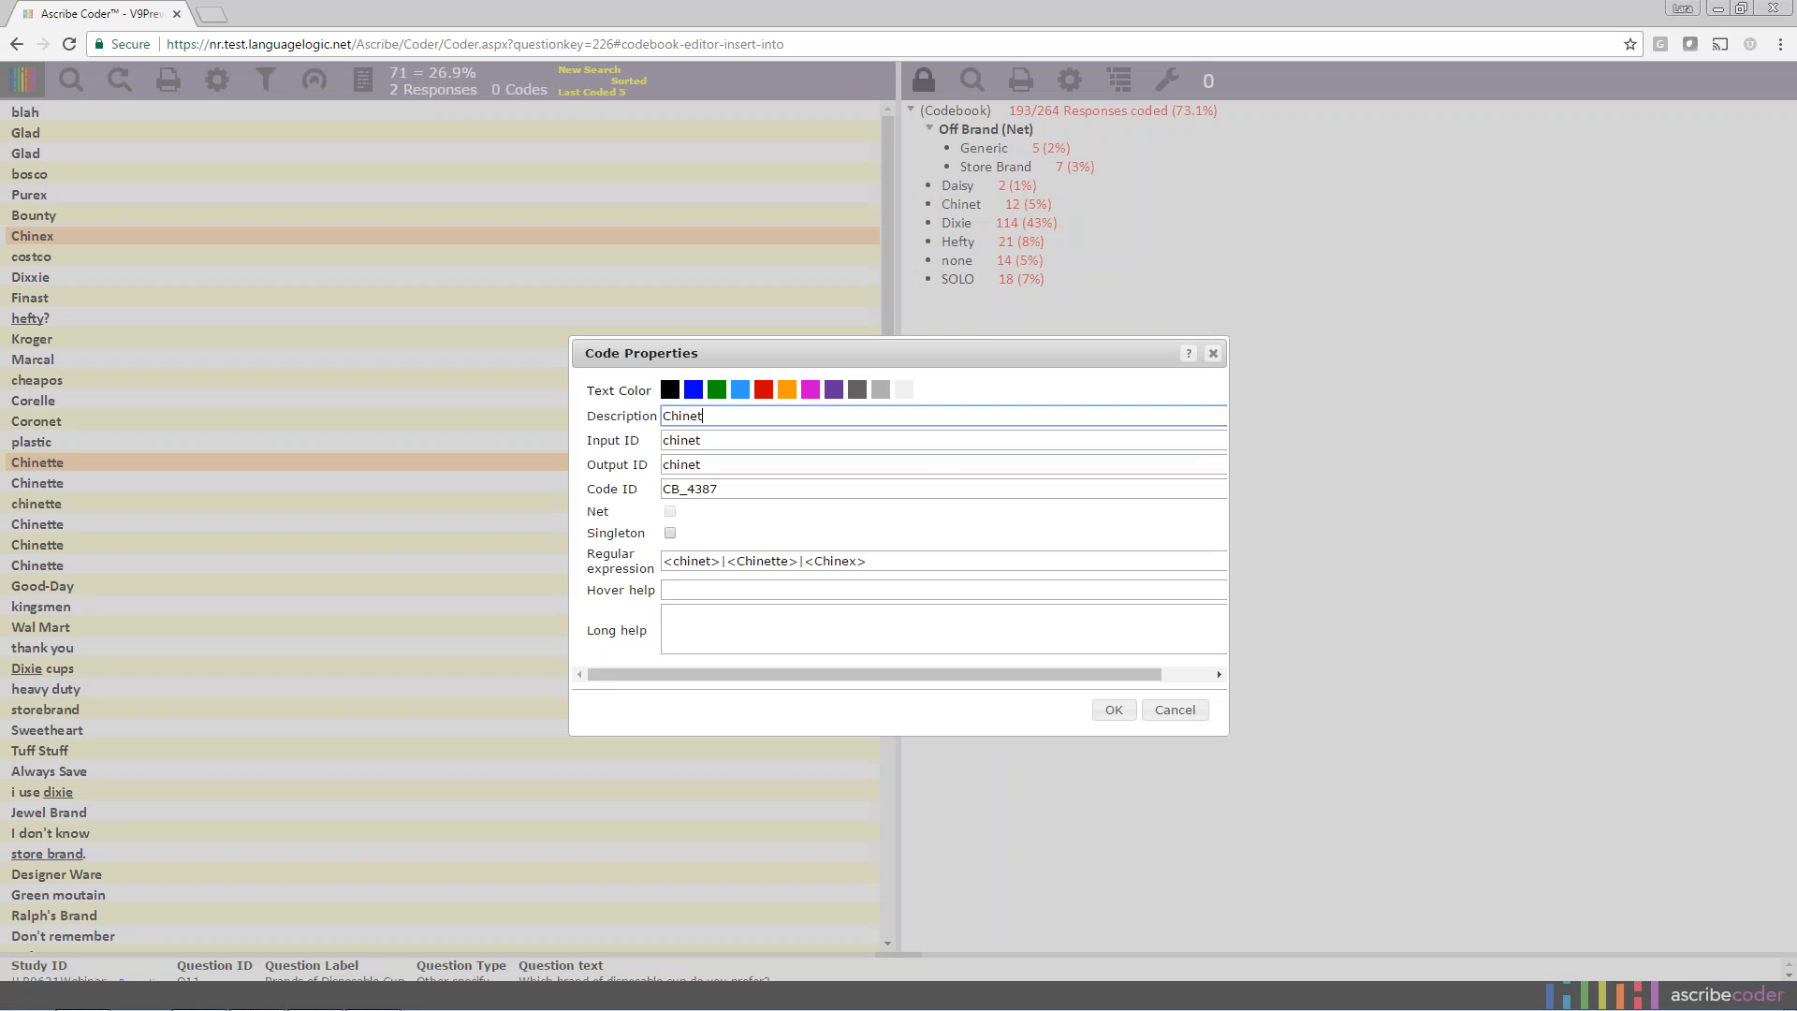
pyautogui.moveTo(730, 562); pyautogui.dragTo(810, 564)
pyautogui.click(894, 564)
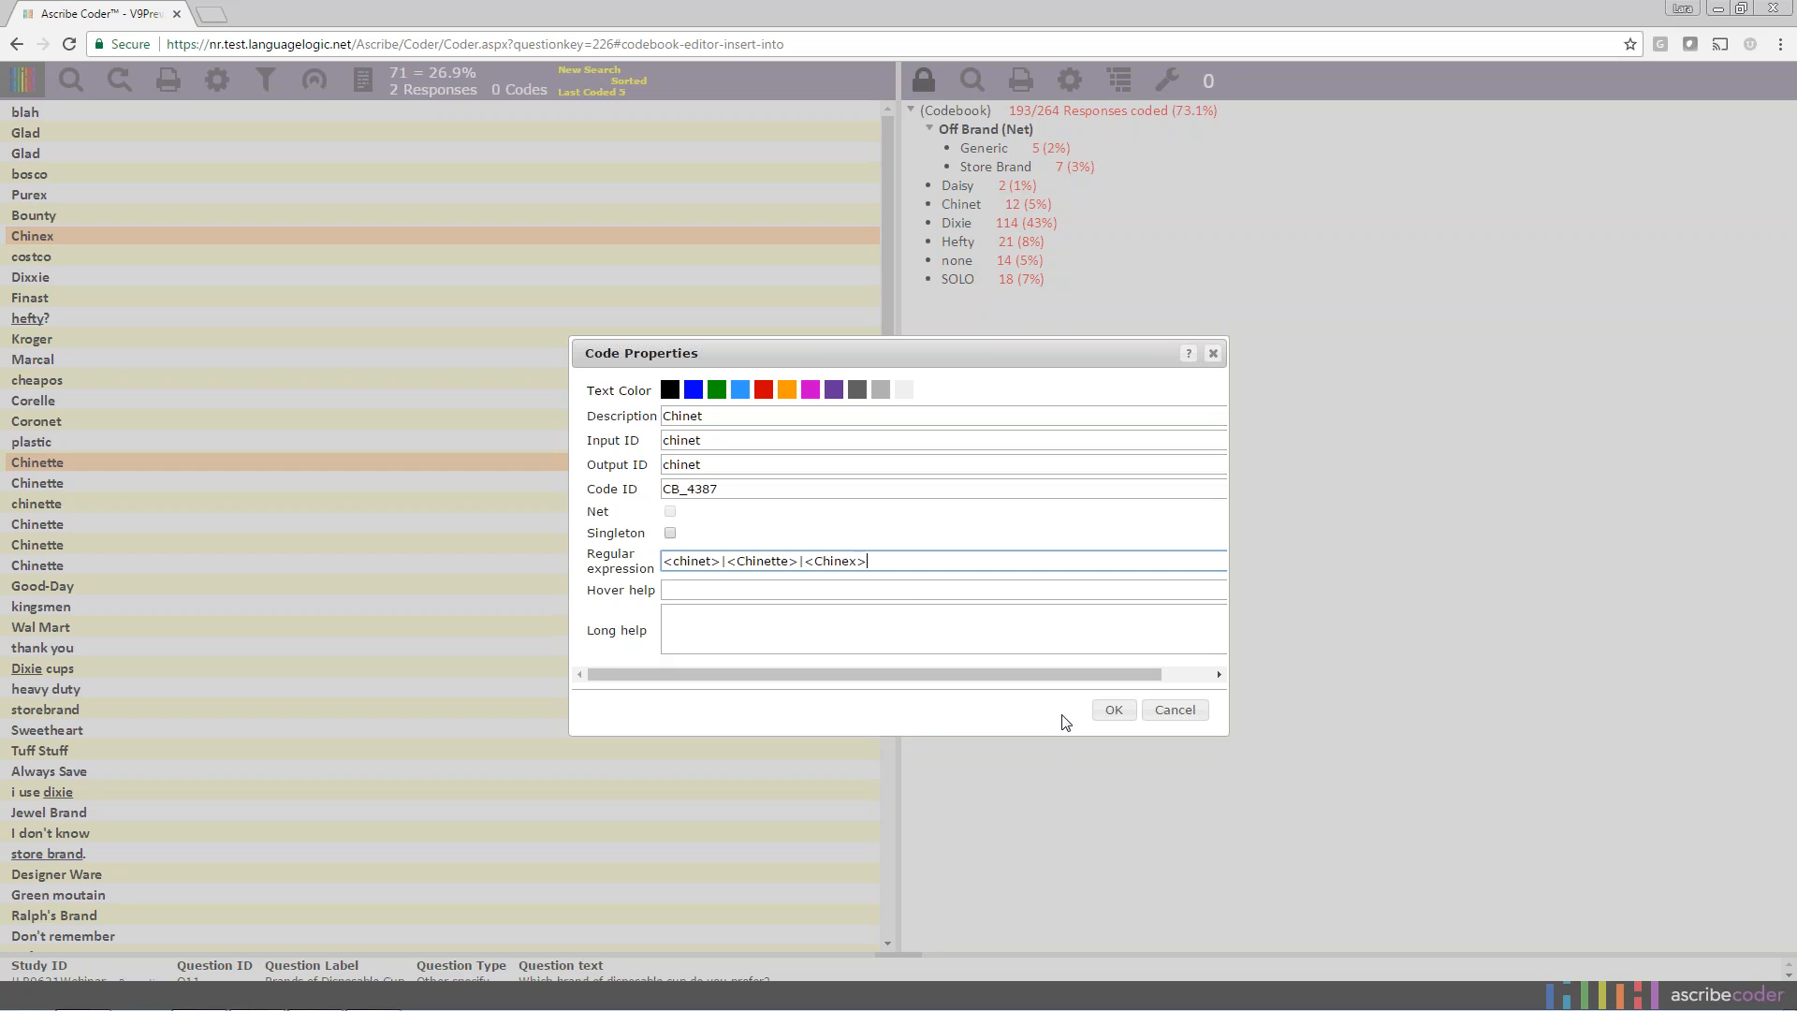
pyautogui.click(1113, 713)
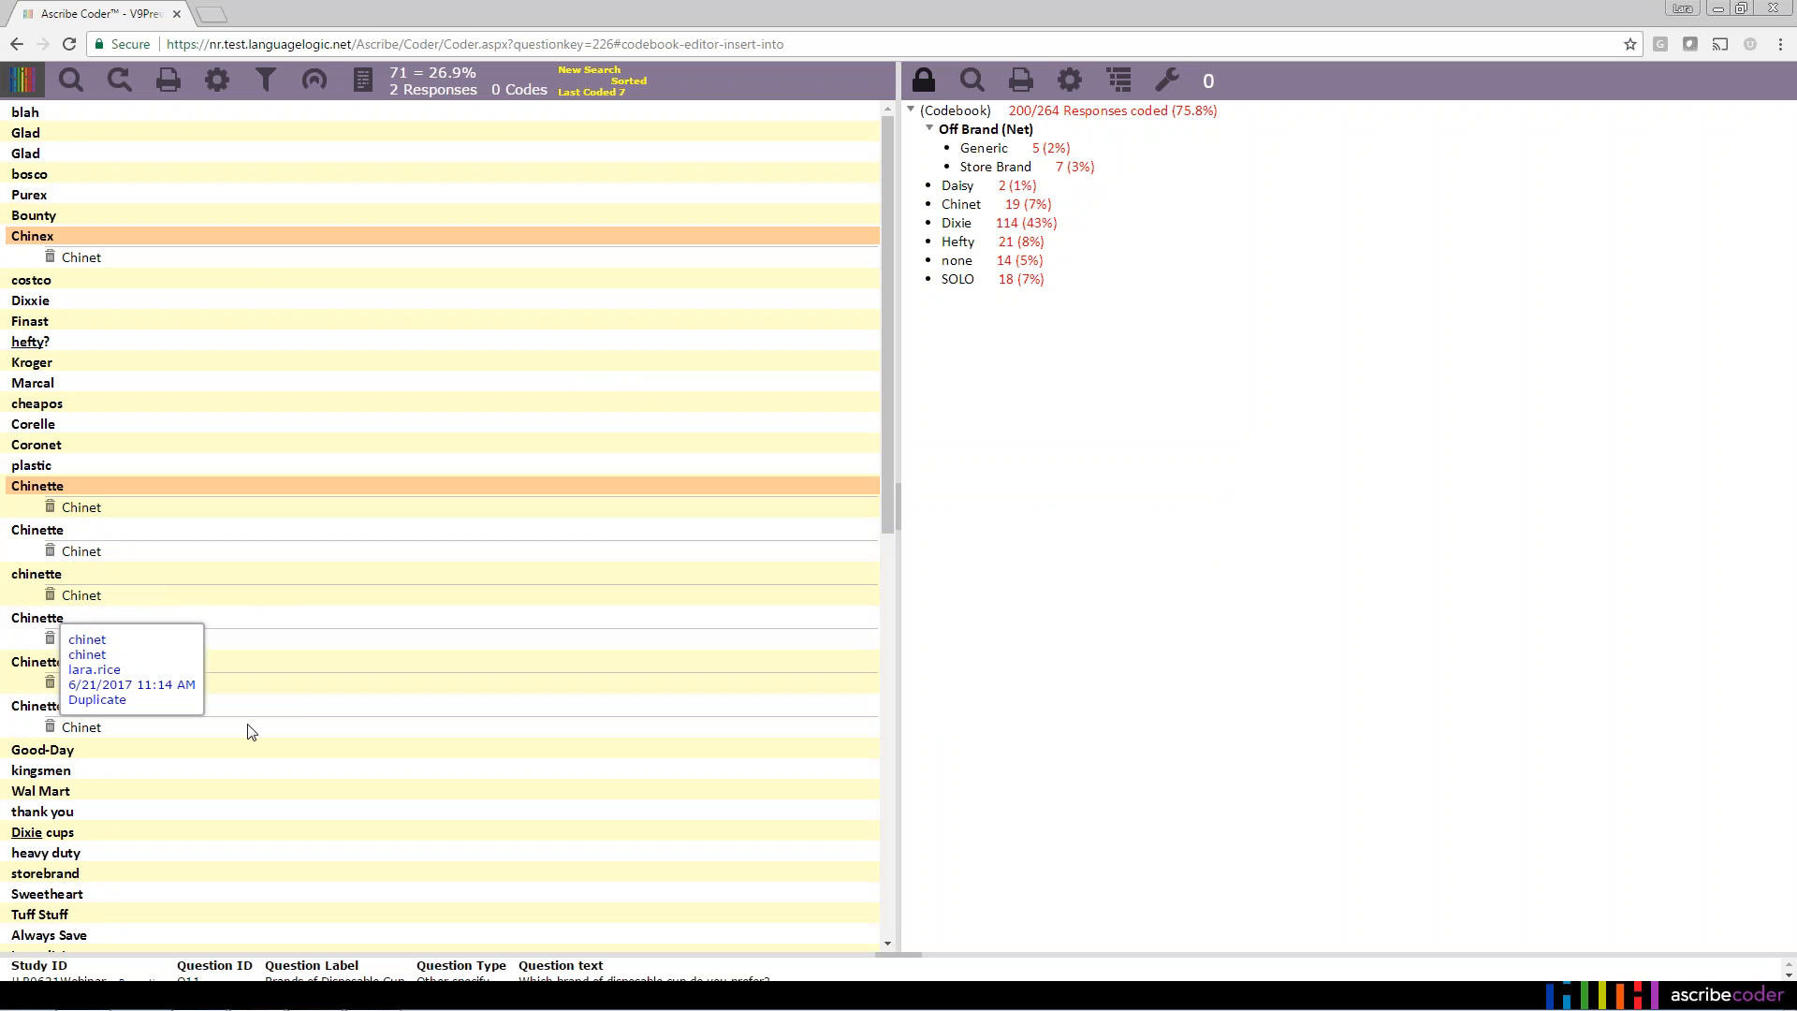
# Add the Dixxie response to the Dixie code with the regular expression <dixie>|<Dixxie>, refreshing the uncoded responses before and after.
pyautogui.click(119, 79)
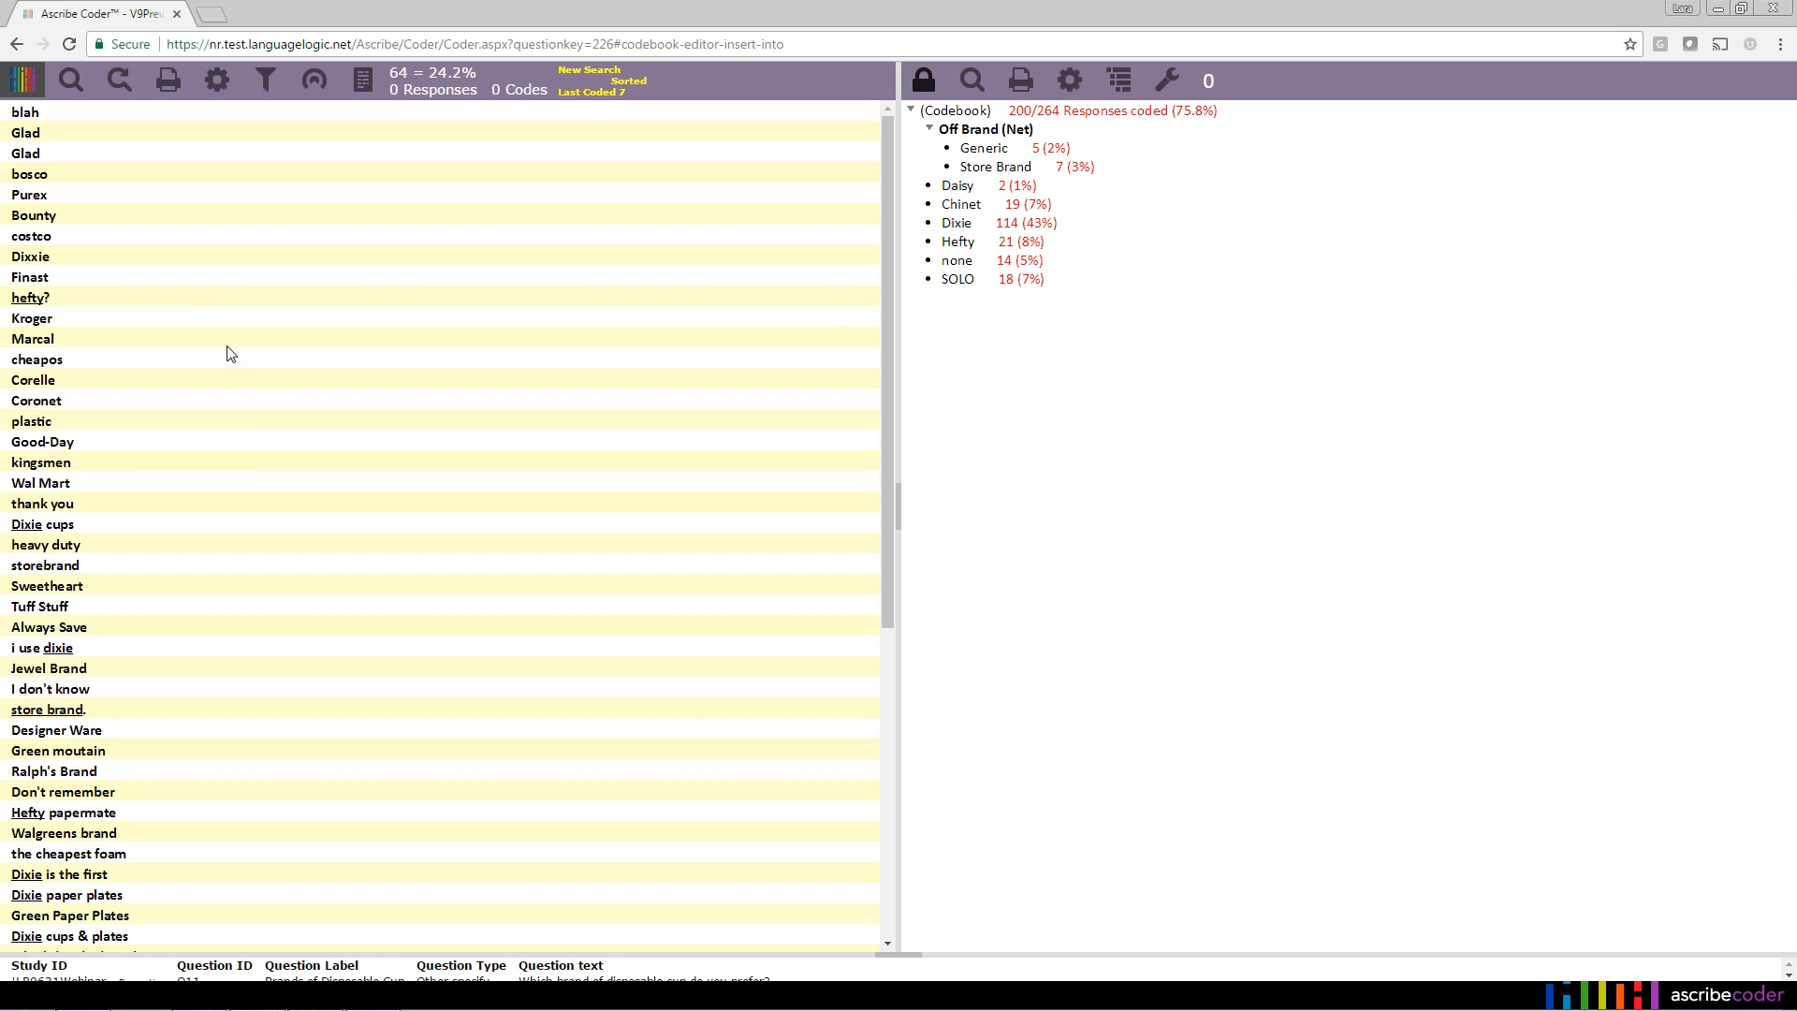
pyautogui.click(119, 263)
pyautogui.moveTo(60, 265); pyautogui.dragTo(1054, 230)
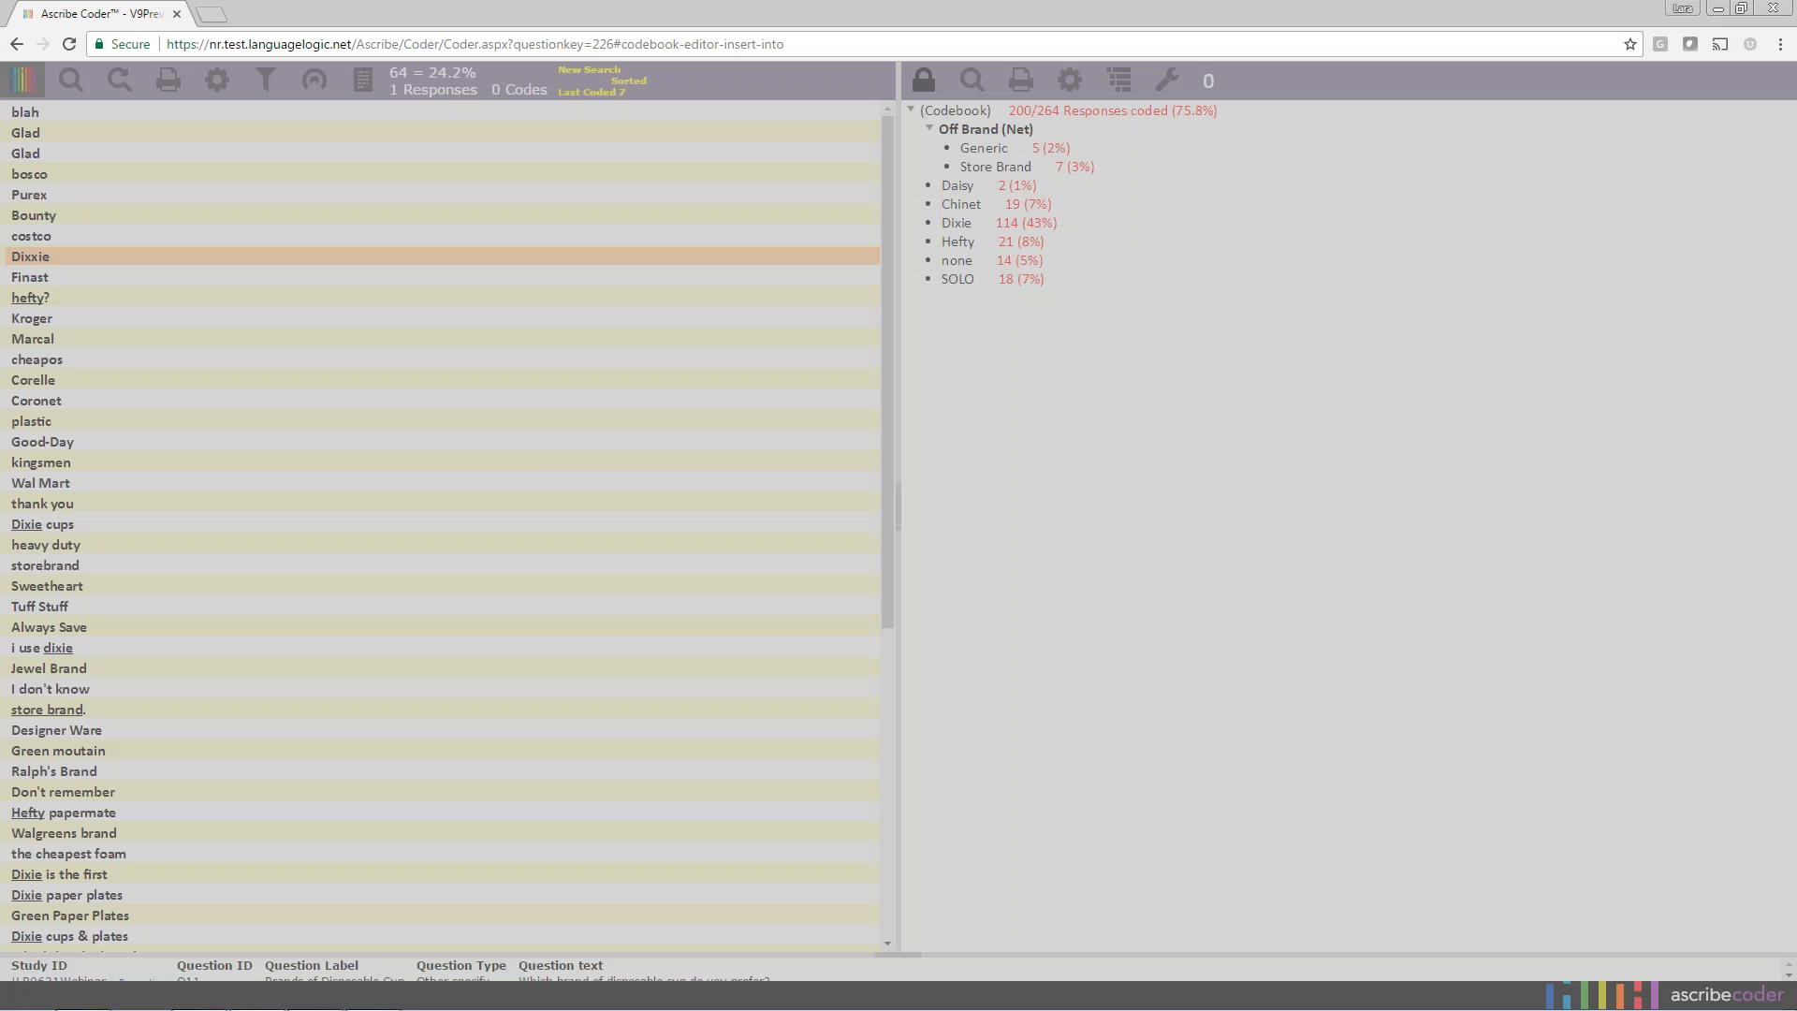
pyautogui.click(1113, 714)
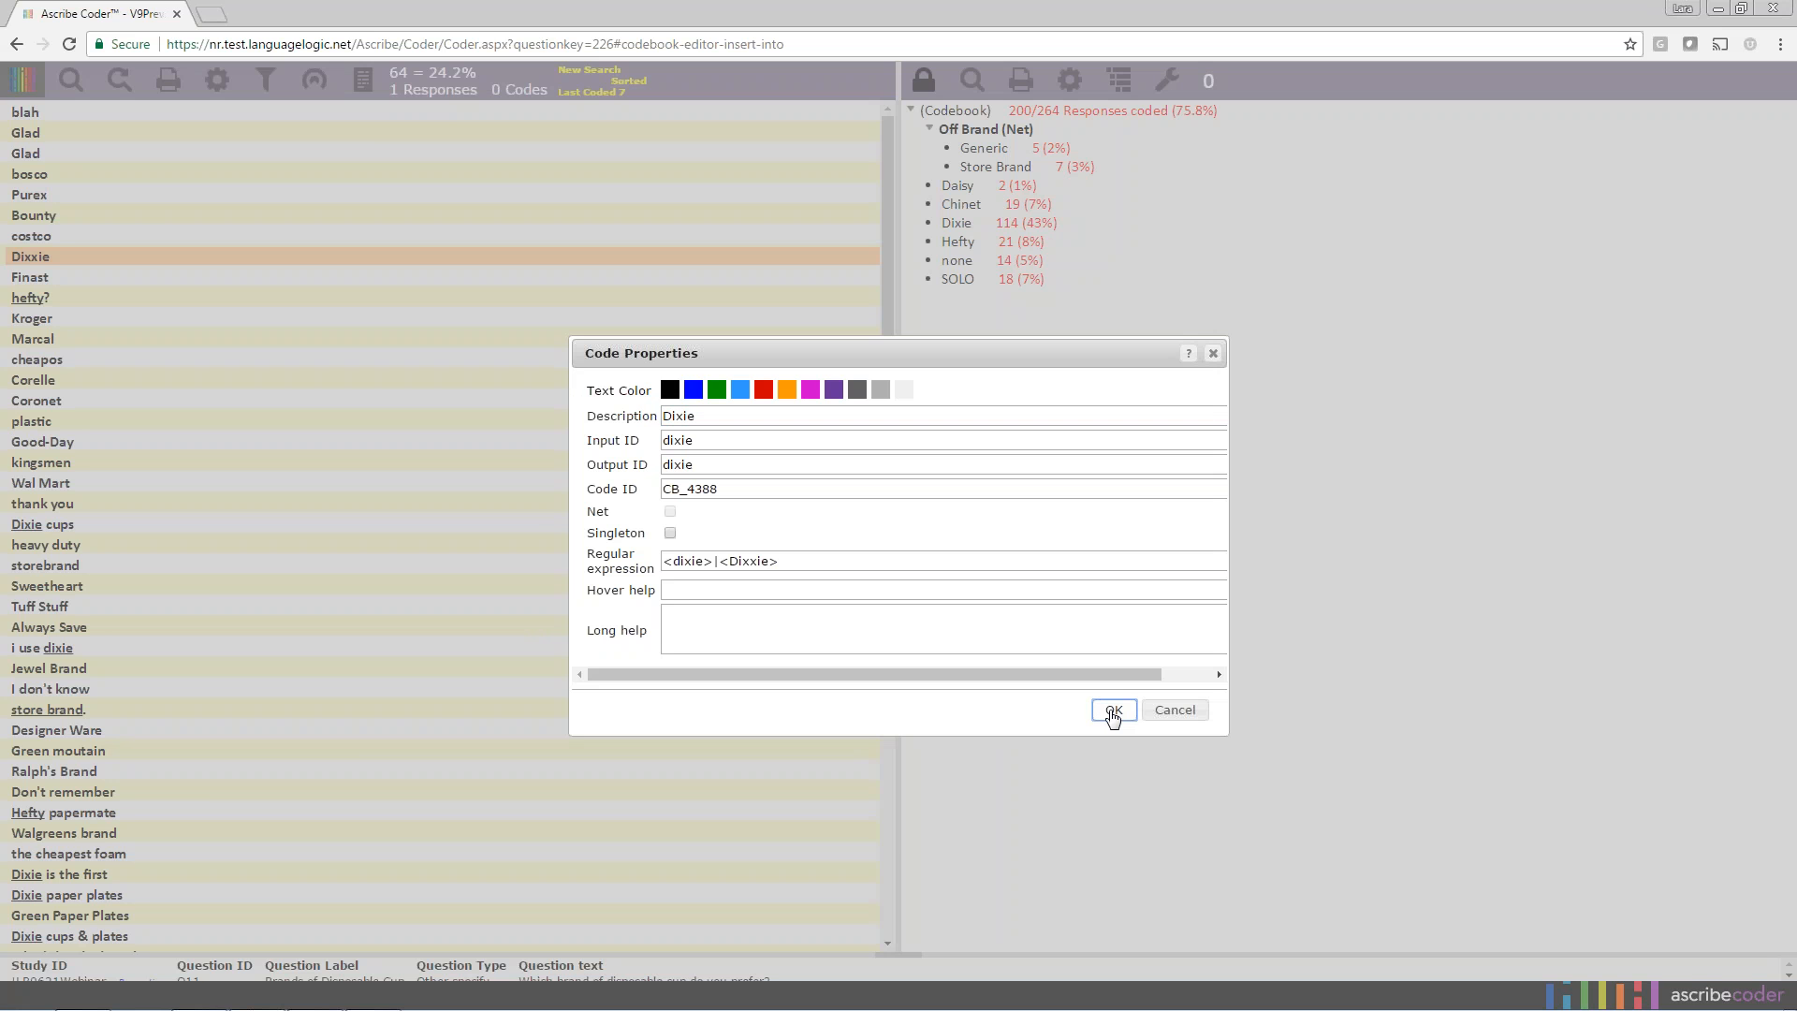
pyautogui.click(1113, 714)
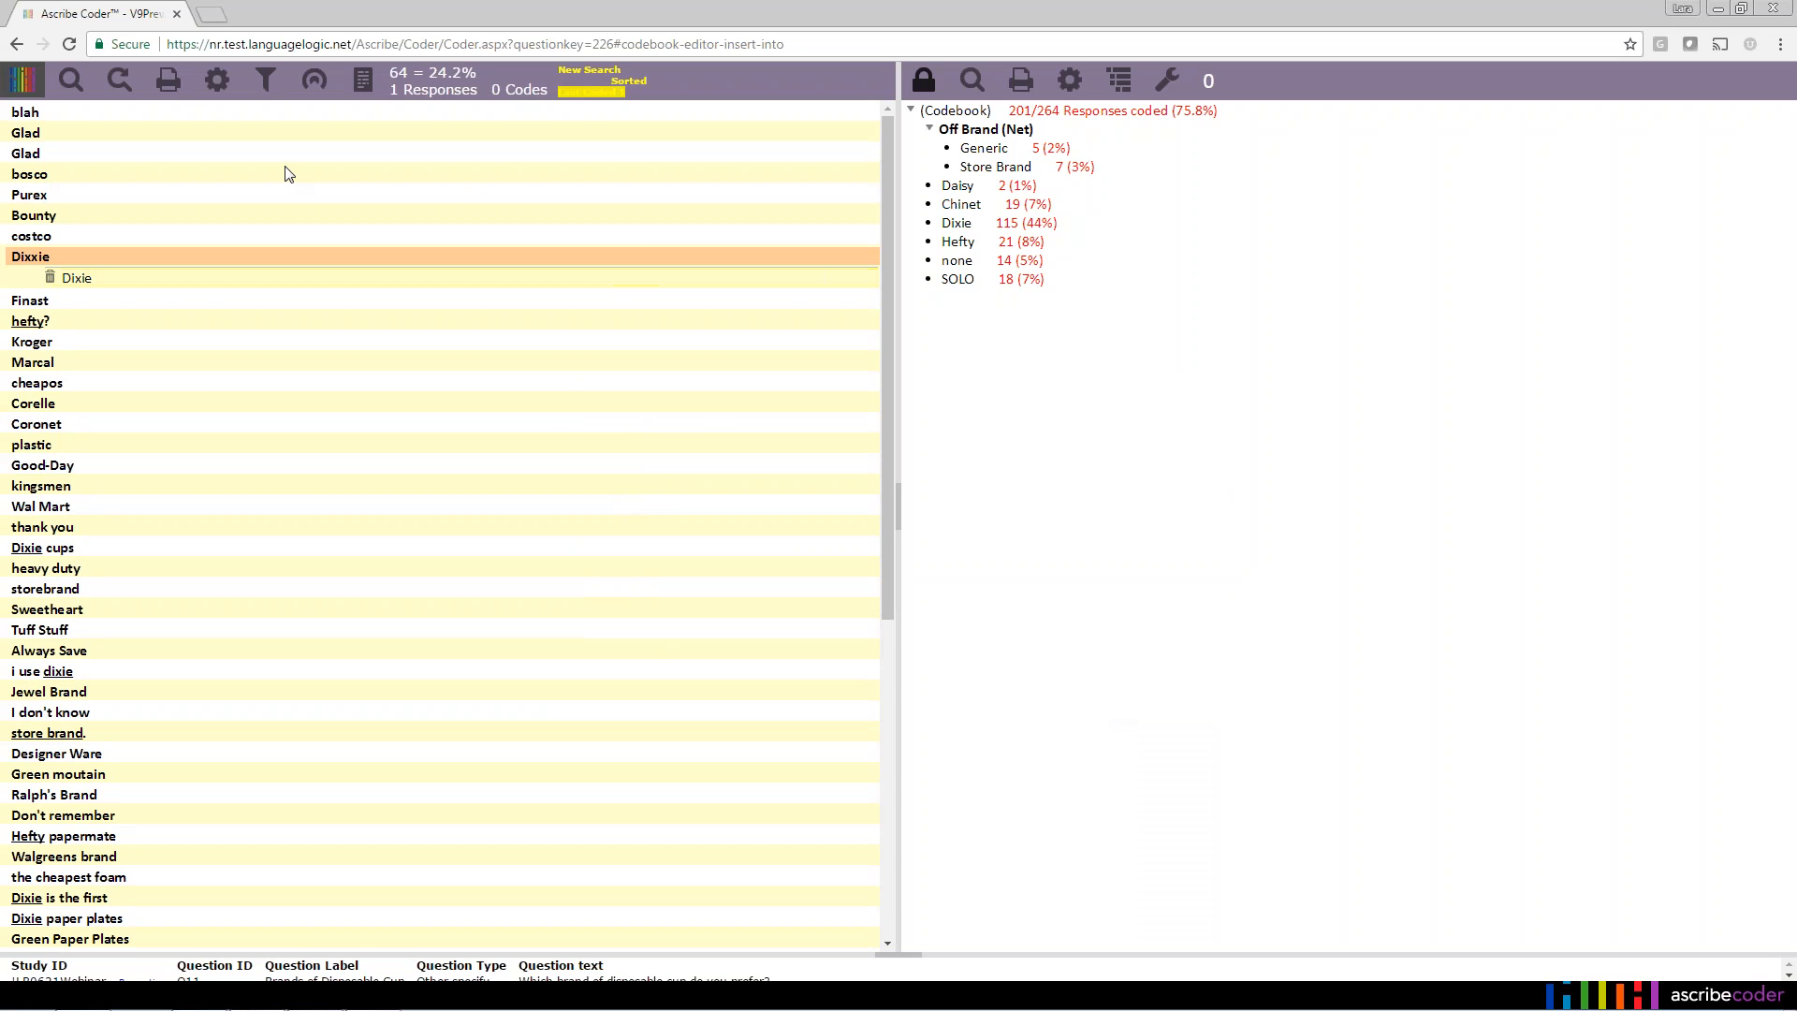
pyautogui.click(120, 80)
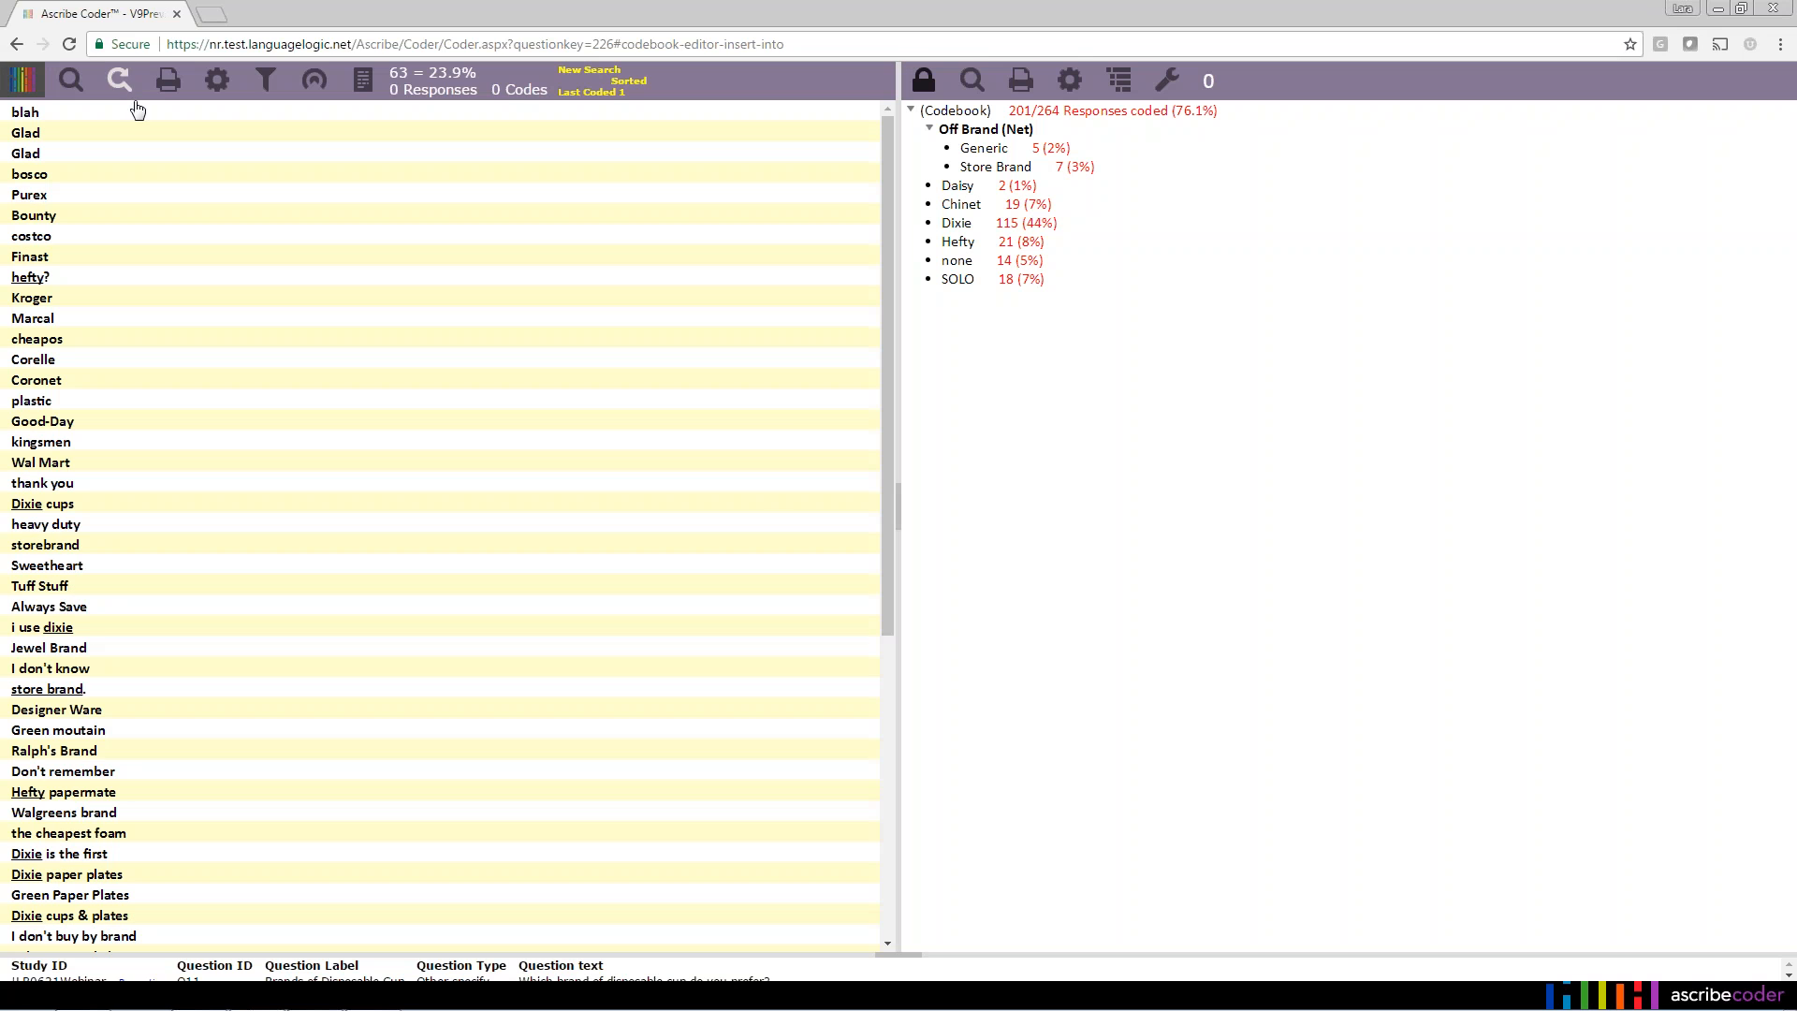
# Add the final response, about buying what's on sale, to the Generic code without changing that code's regular expression.
pyautogui.moveTo(886, 284); pyautogui.dragTo(887, 651)
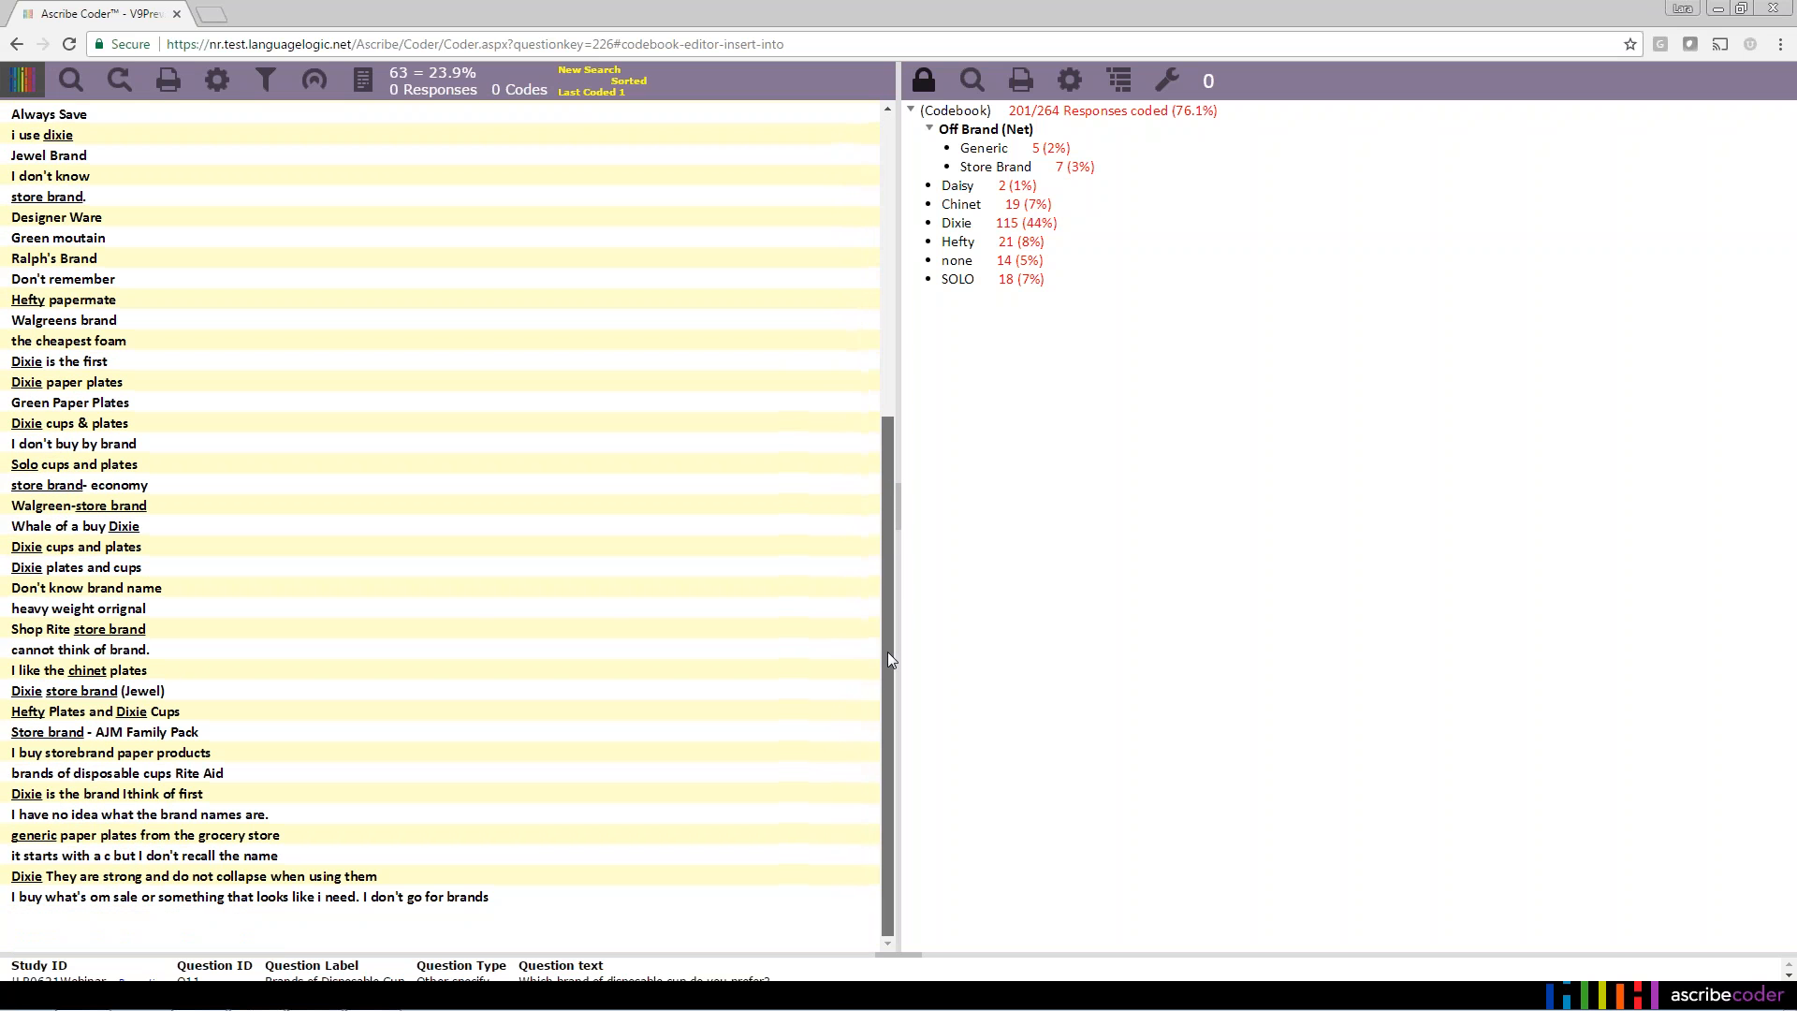
pyautogui.click(535, 902)
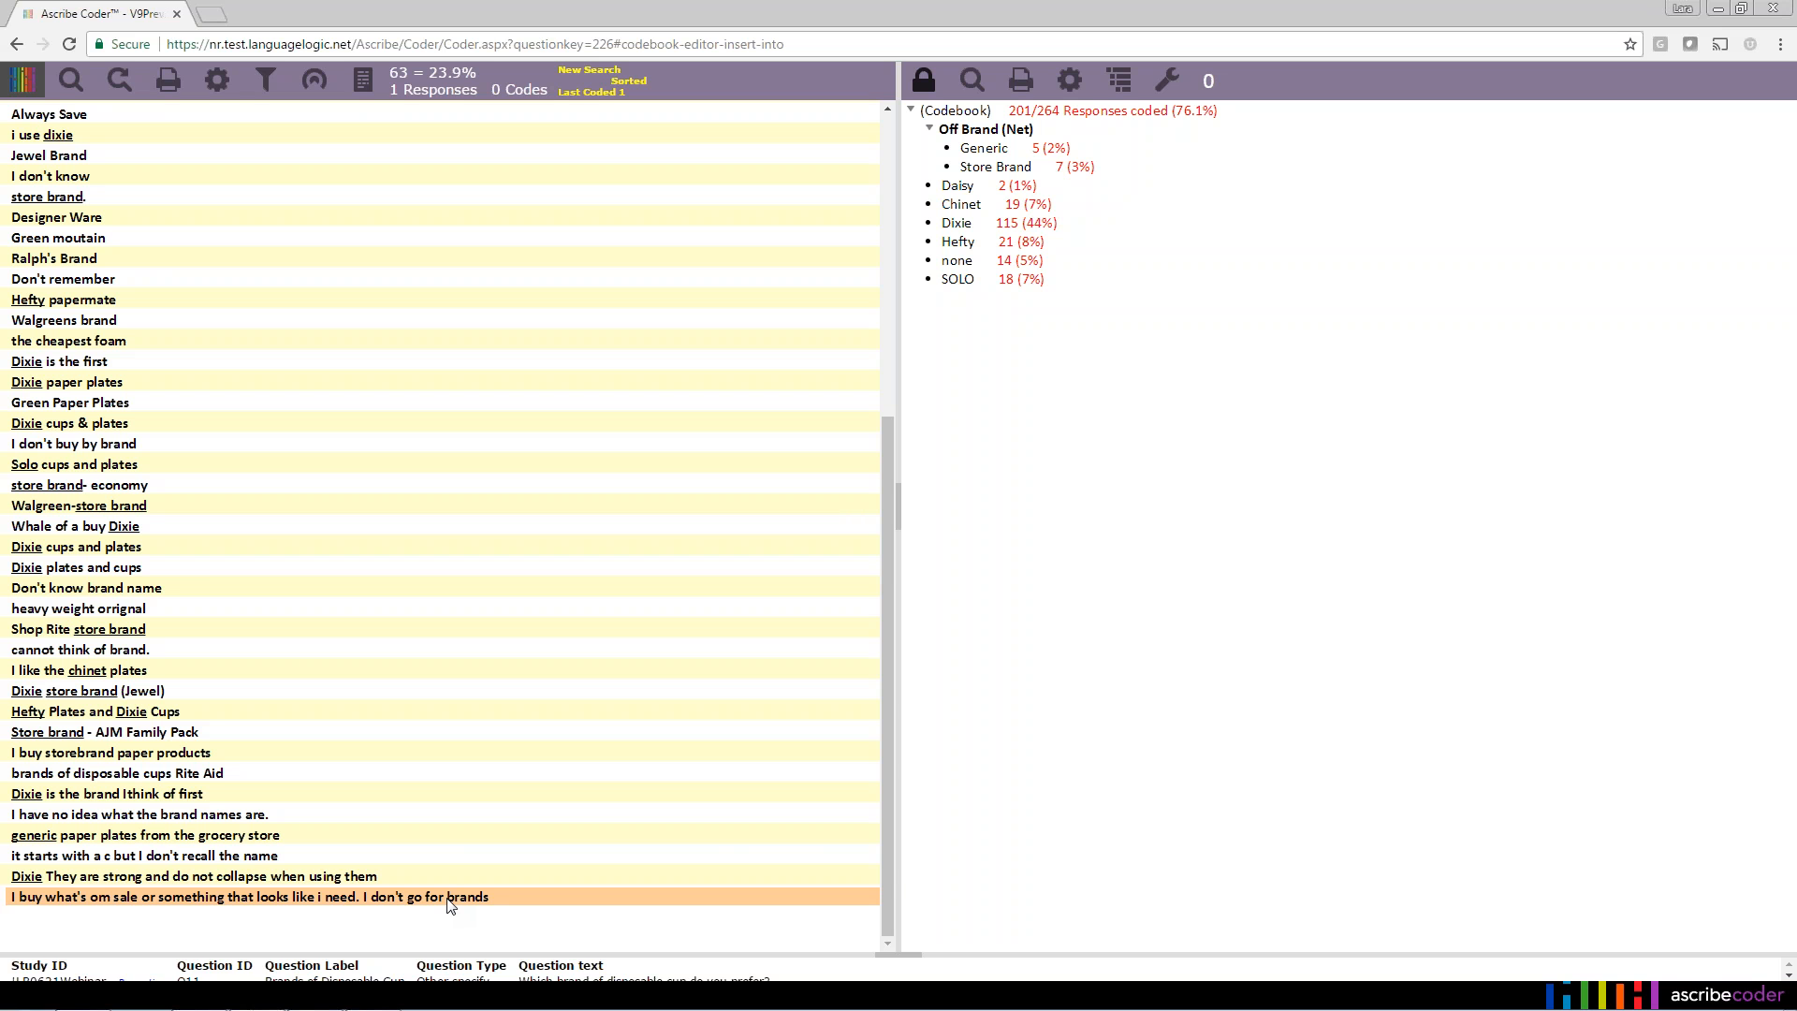
pyautogui.moveTo(449, 904); pyautogui.dragTo(1058, 149)
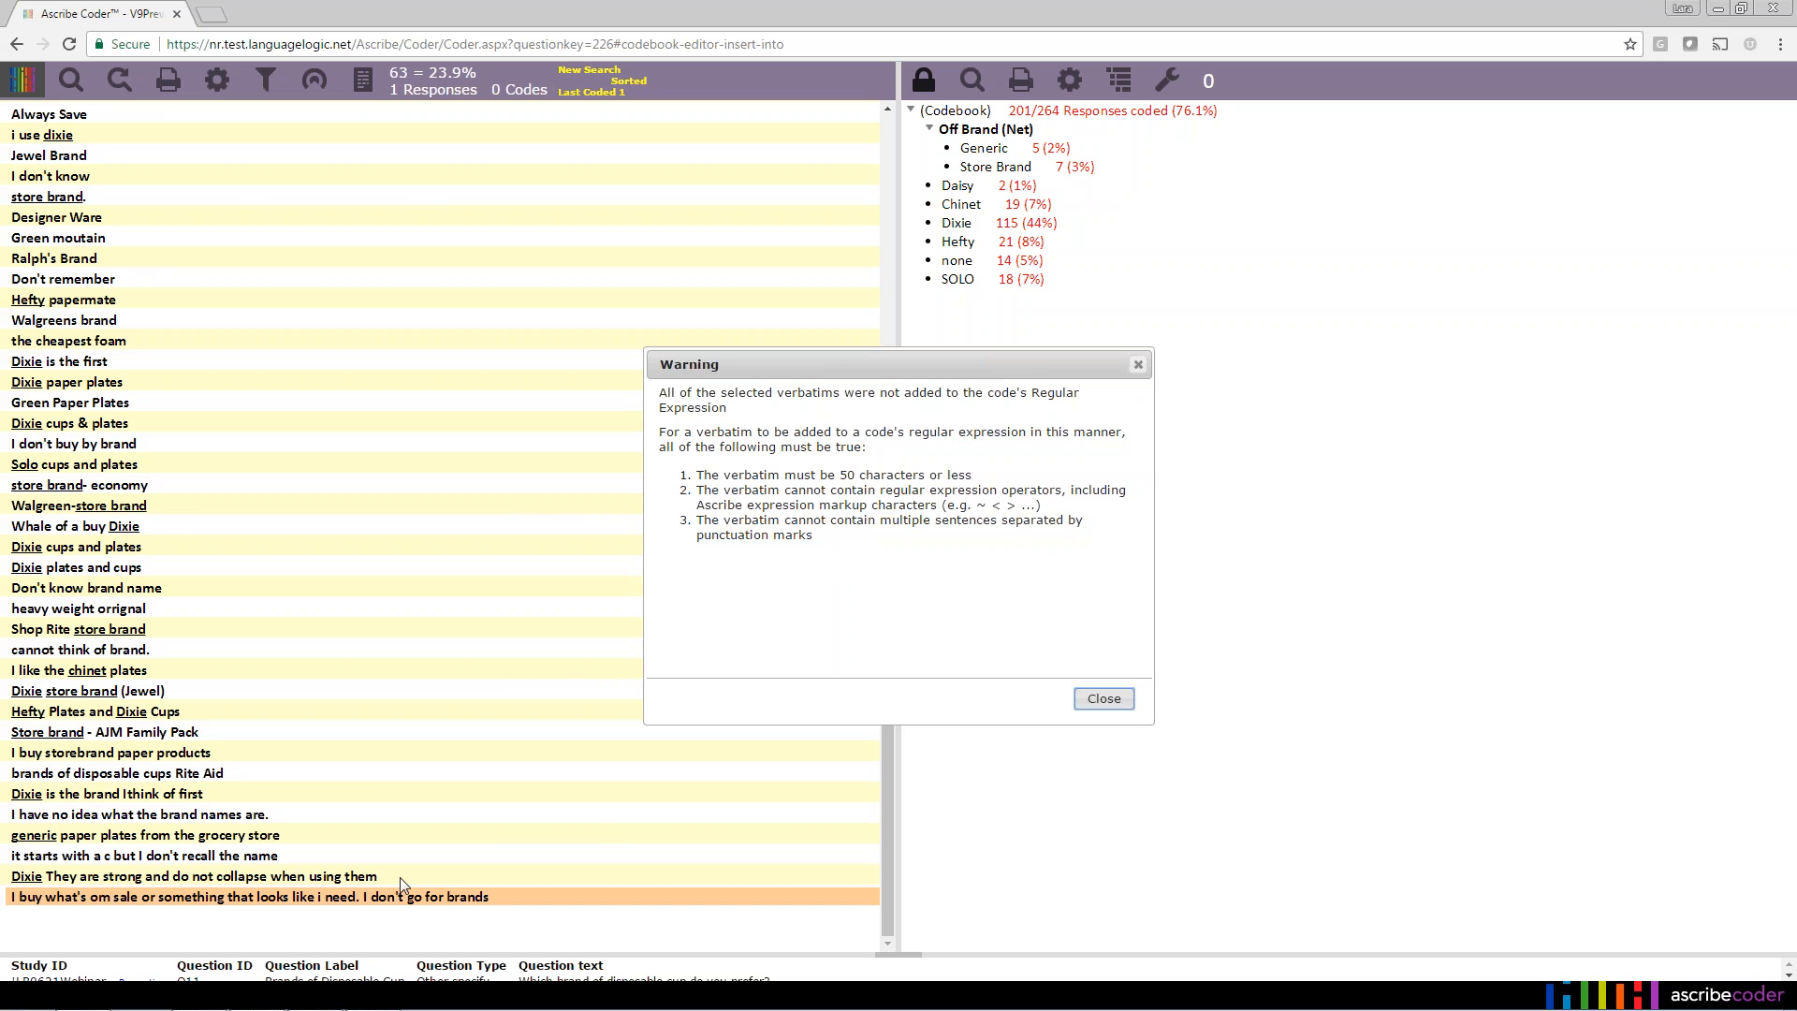
pyautogui.click(1114, 706)
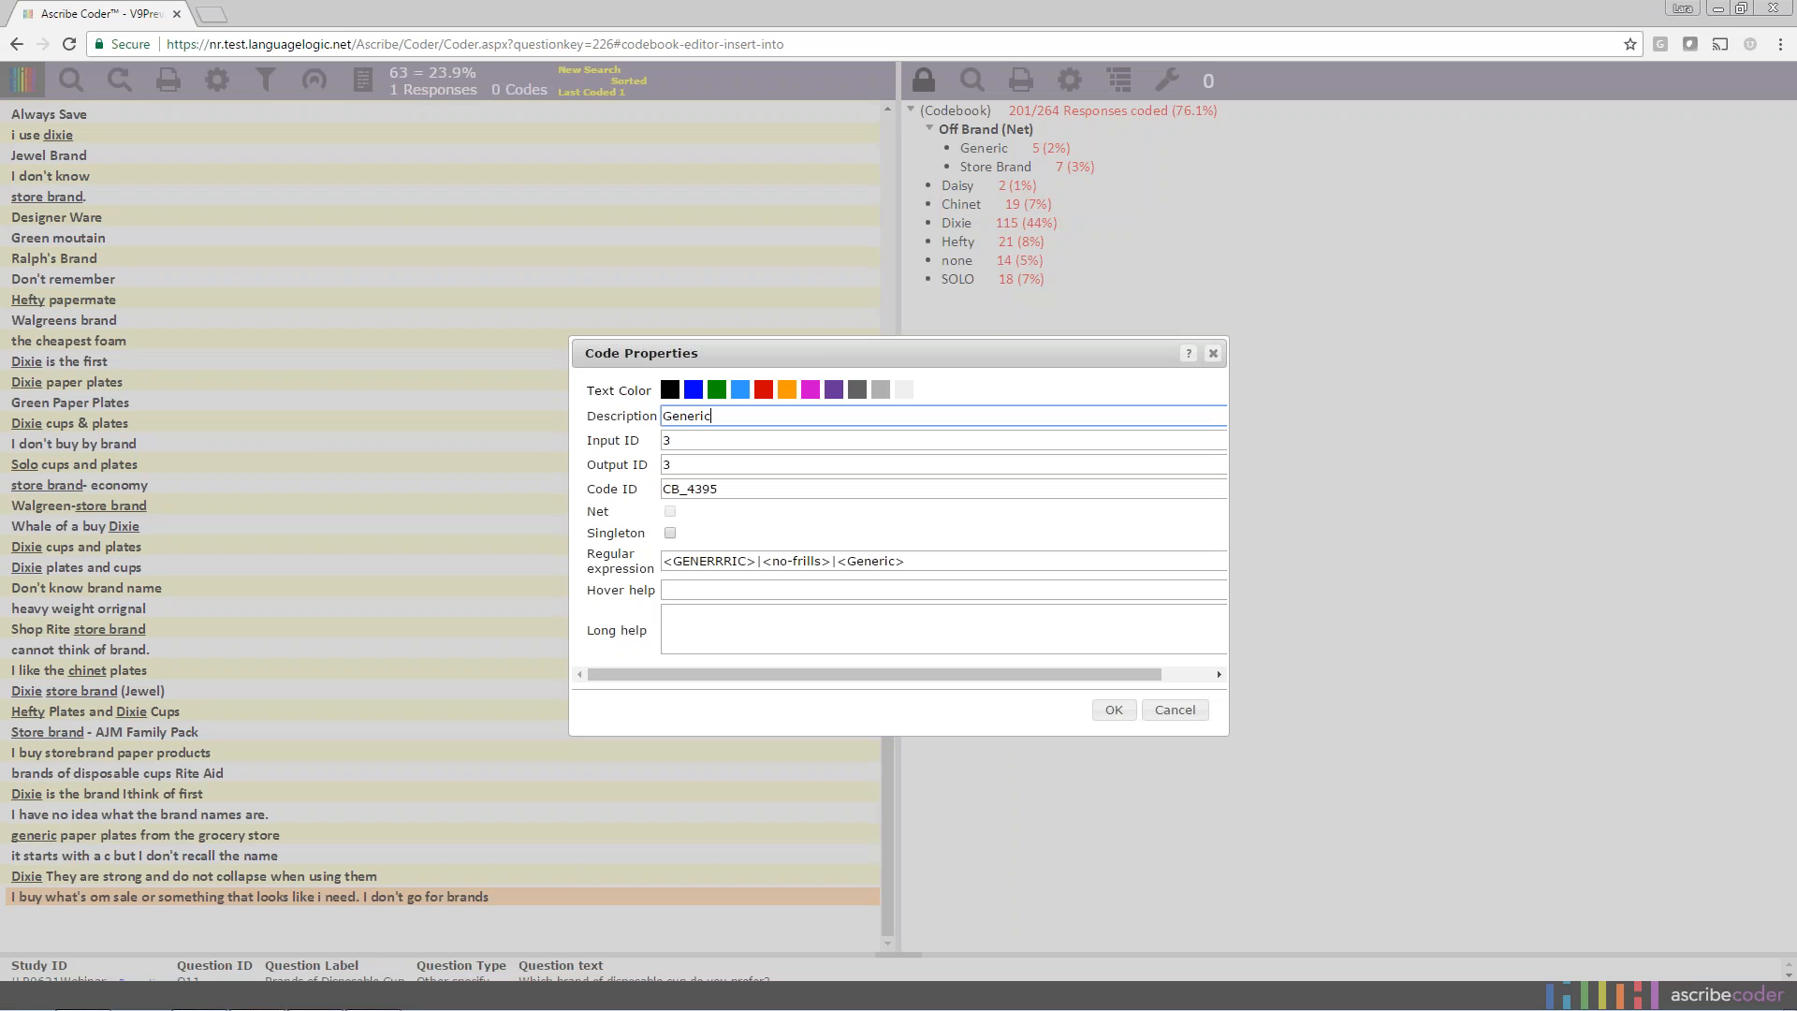
pyautogui.click(1114, 711)
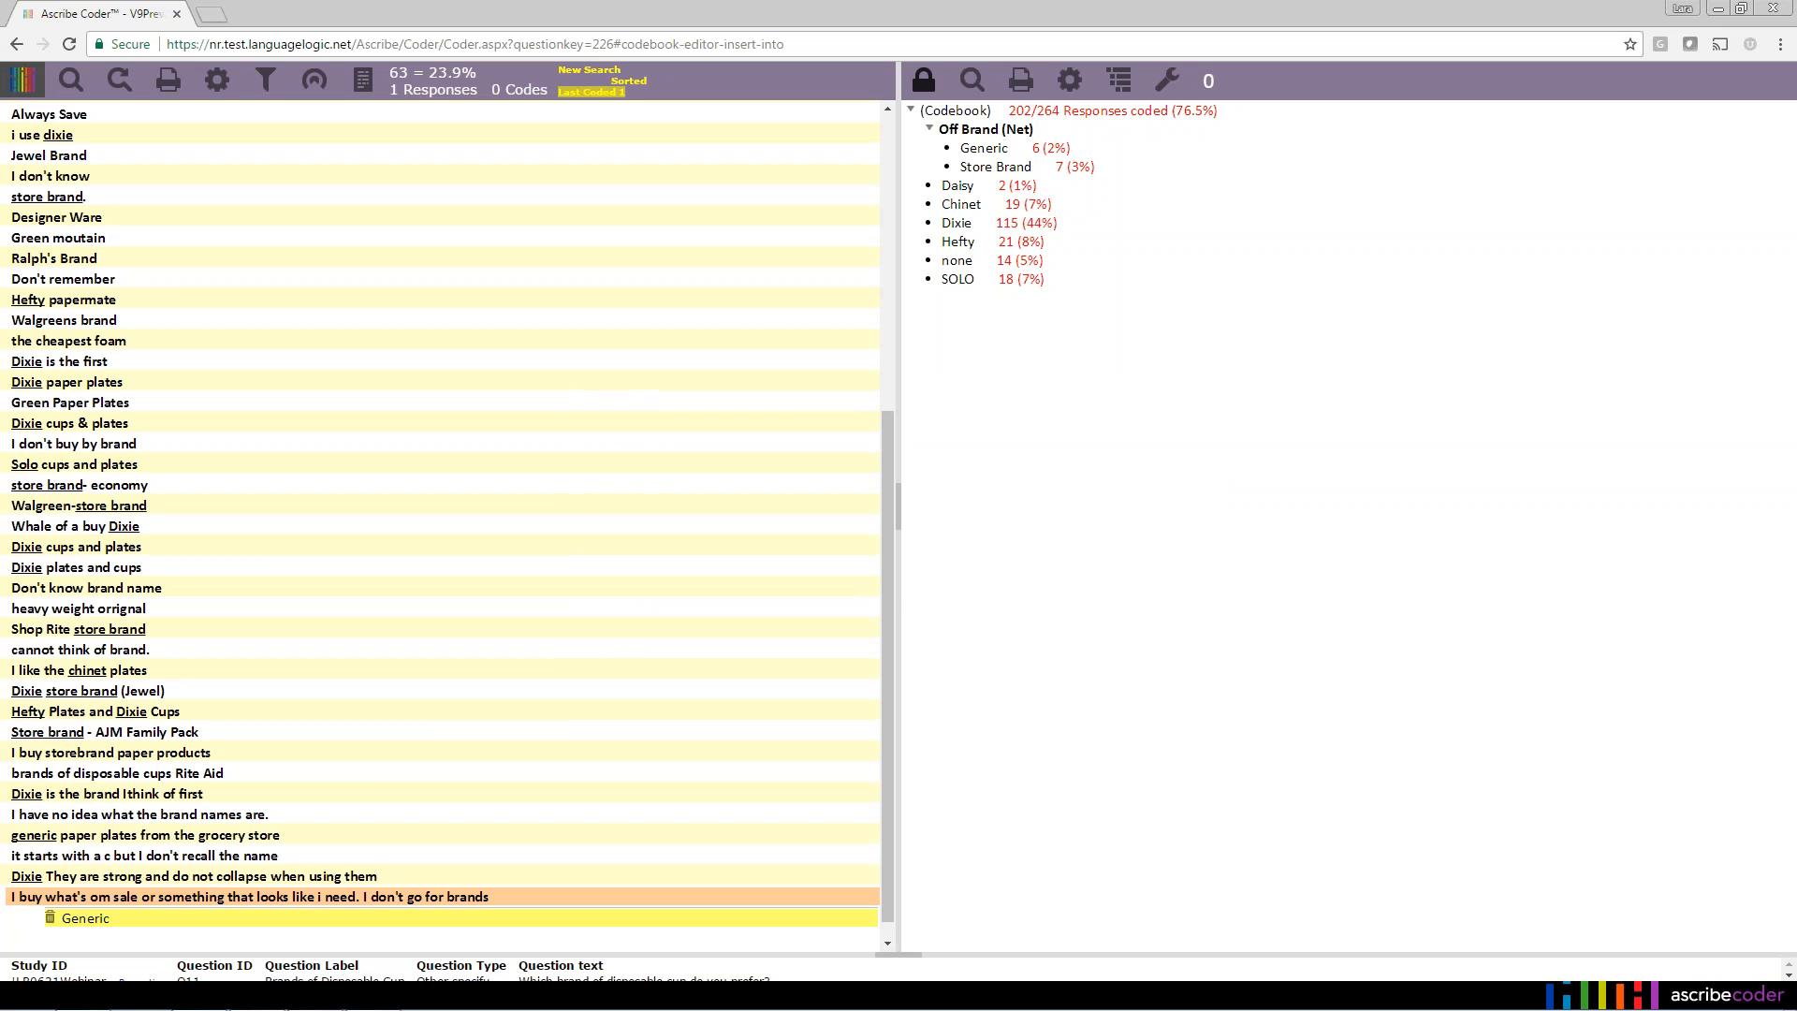
pyautogui.moveTo(263, 928)
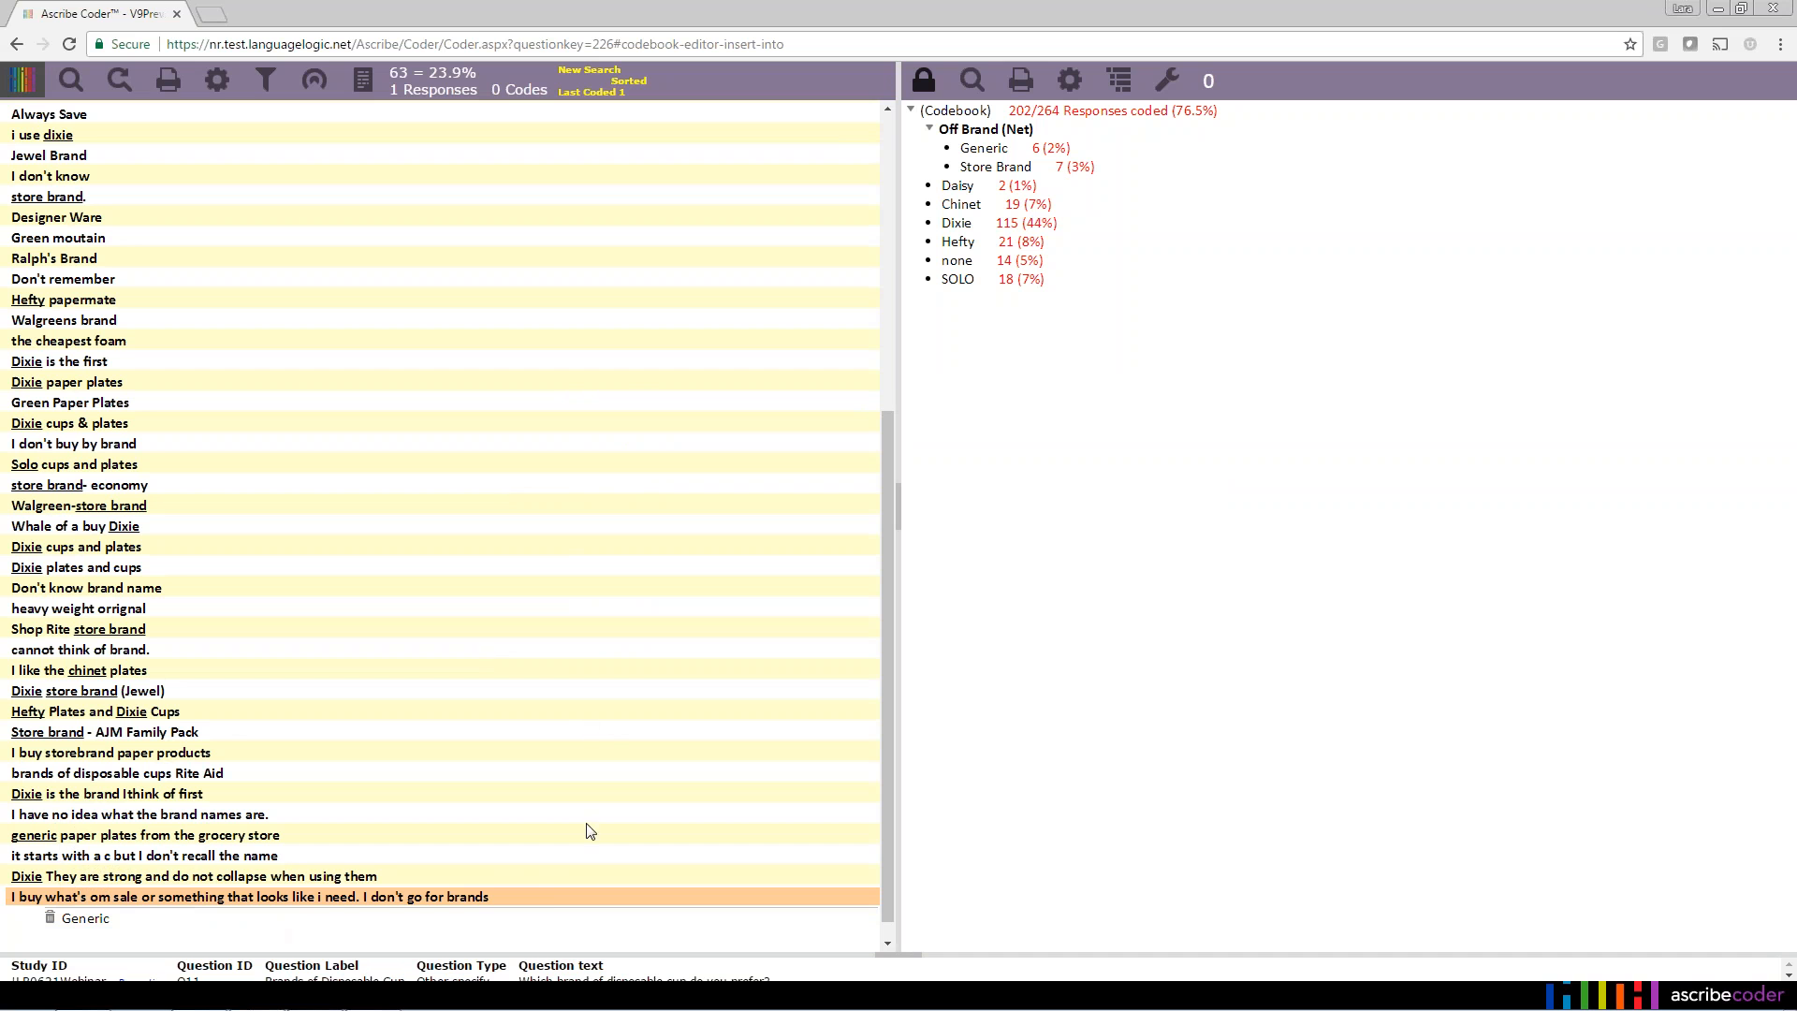
# Select the final response about buying what's on sale again and also add it to the Dixie code.
pyautogui.click(547, 896)
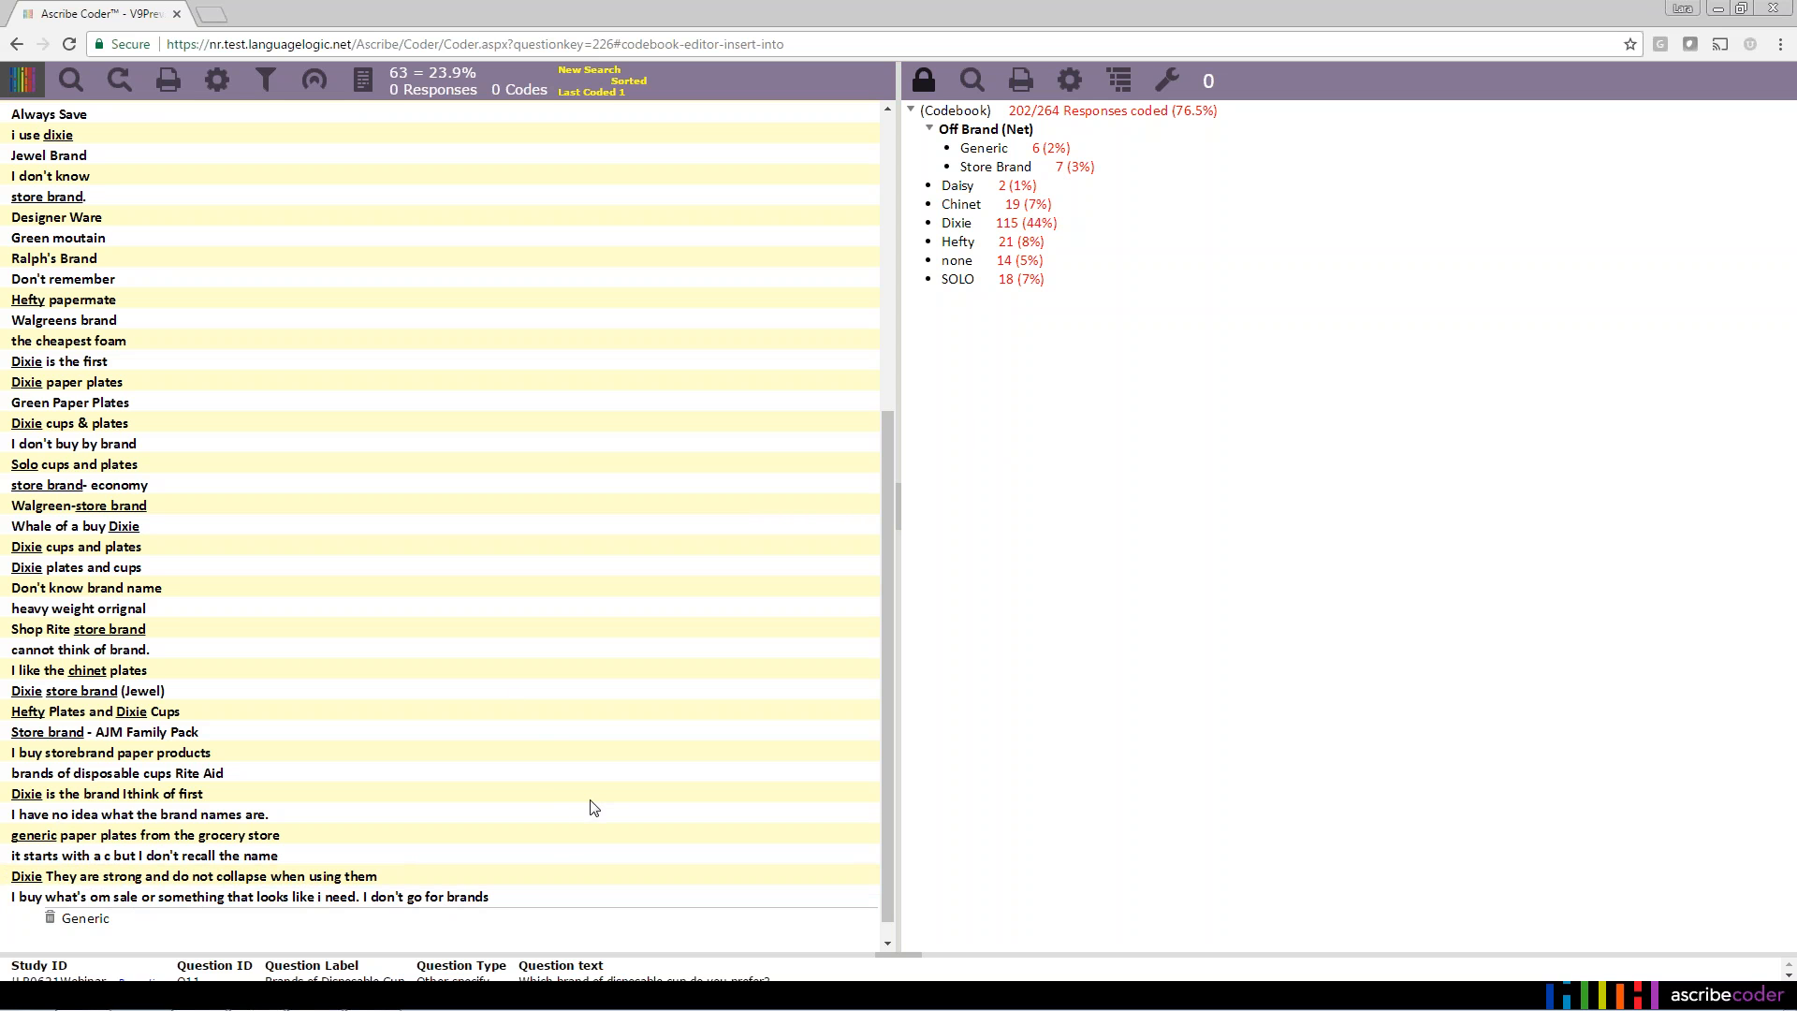
pyautogui.click(433, 899)
pyautogui.moveTo(409, 904); pyautogui.dragTo(992, 233)
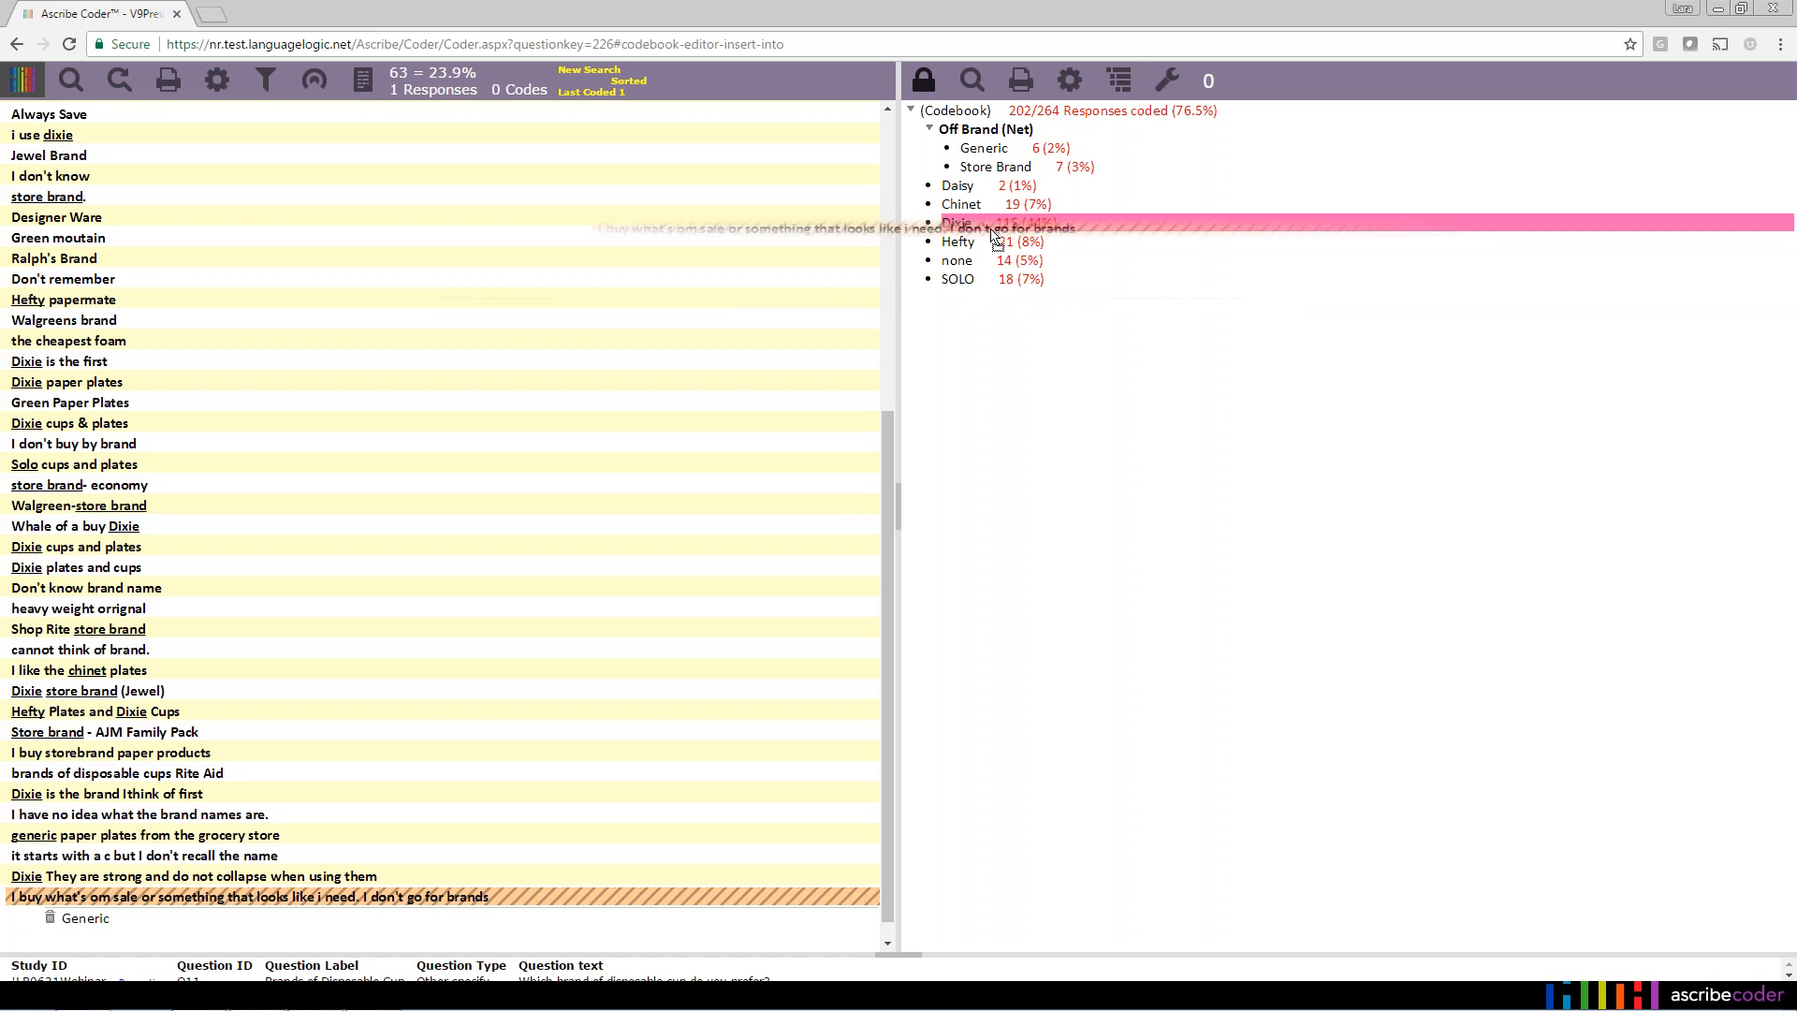
pyautogui.click(1103, 700)
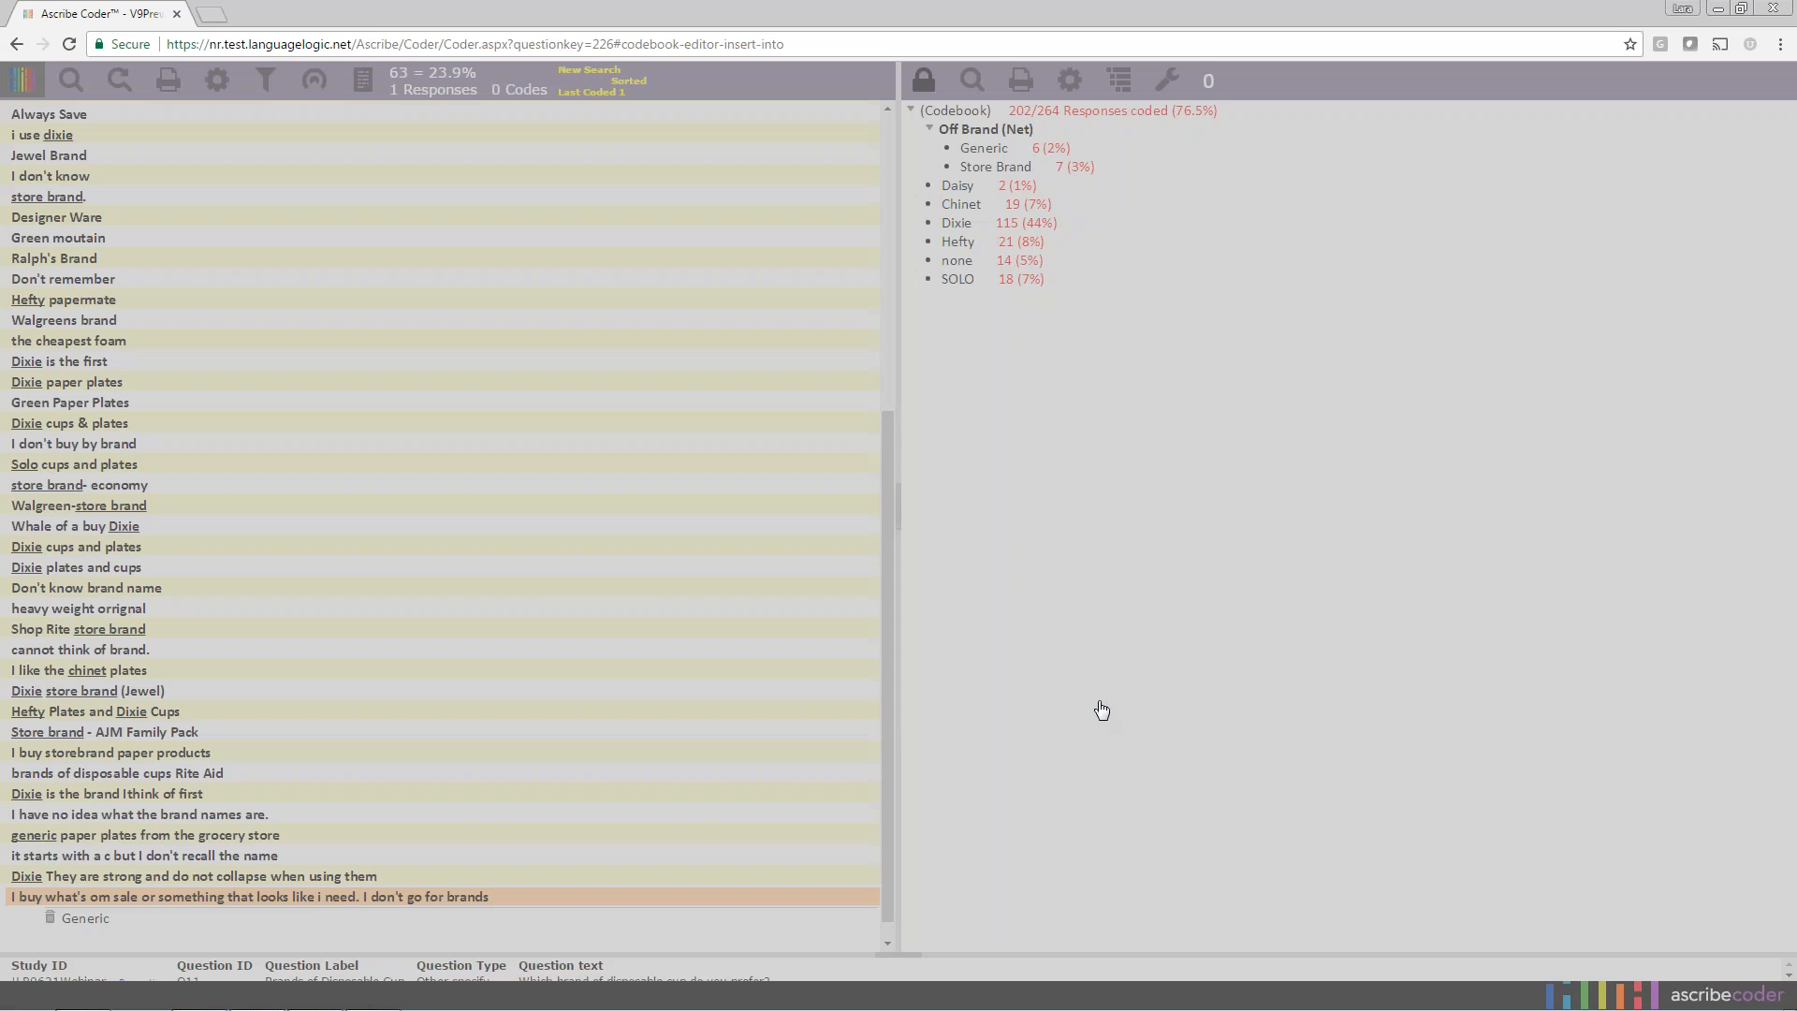
pyautogui.click(1114, 710)
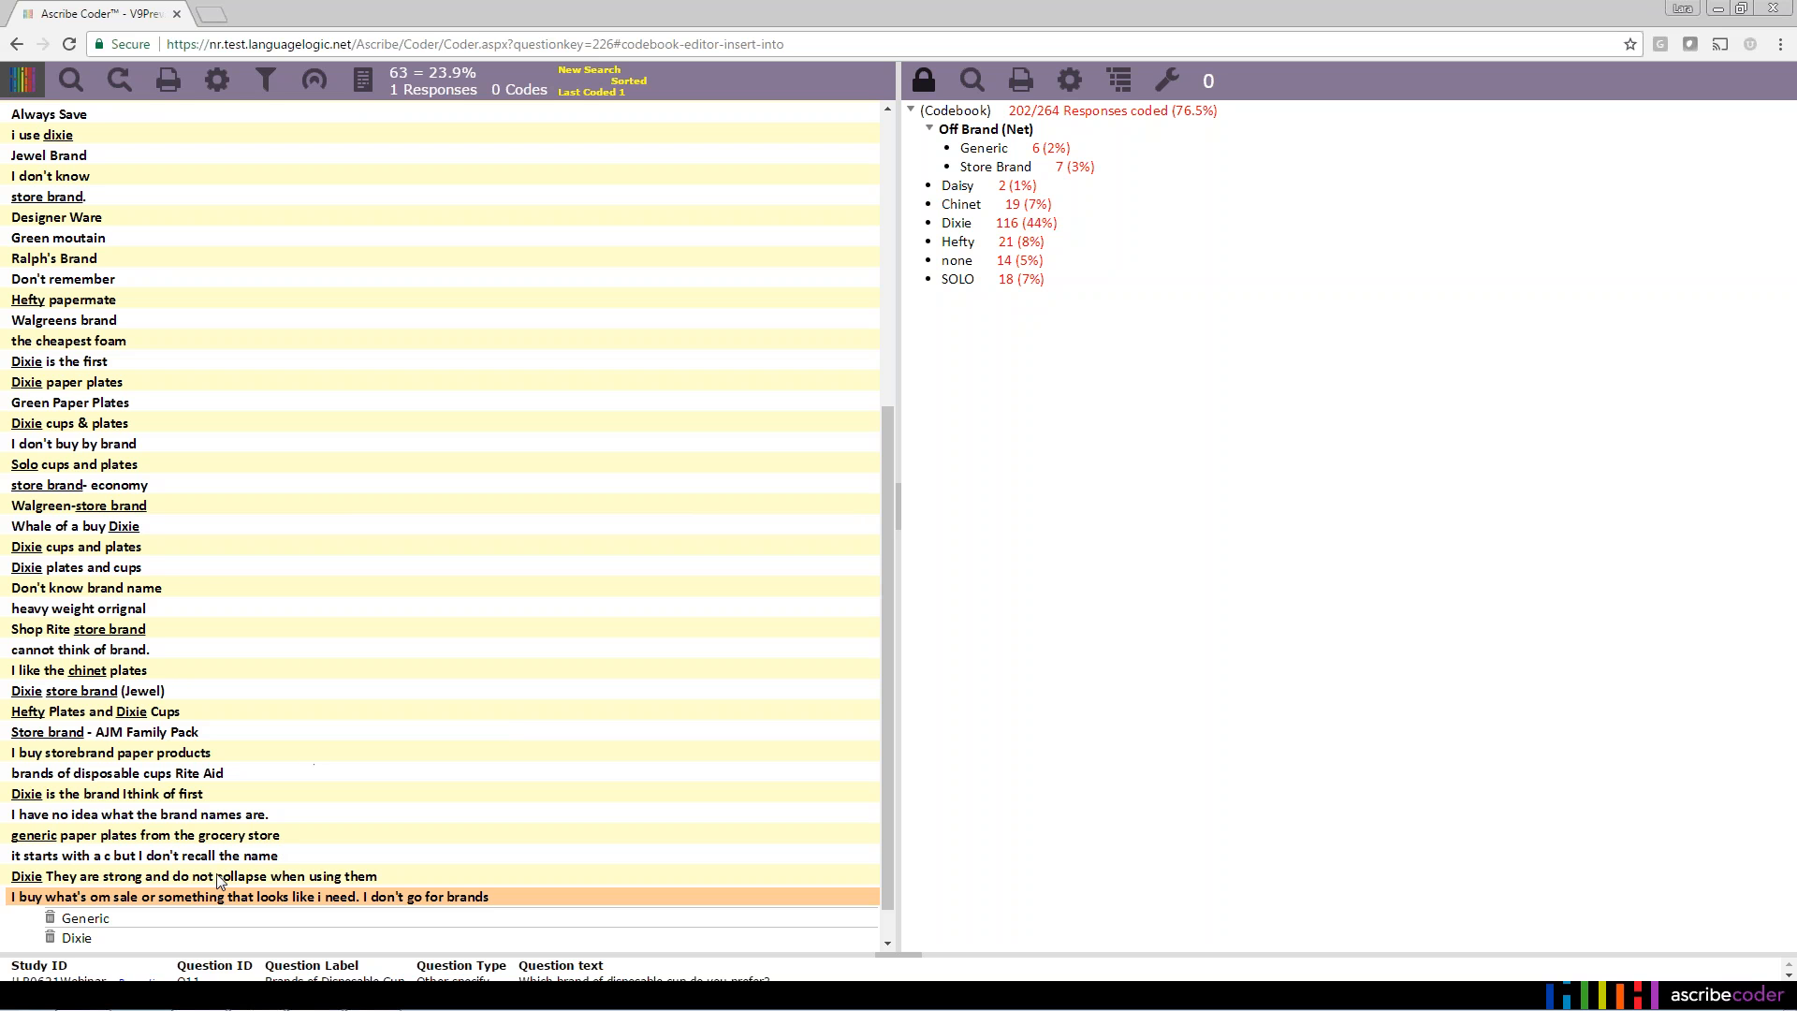
# Remove the Dixie and Generic codes from the final response and deselect it.
pyautogui.click(52, 934)
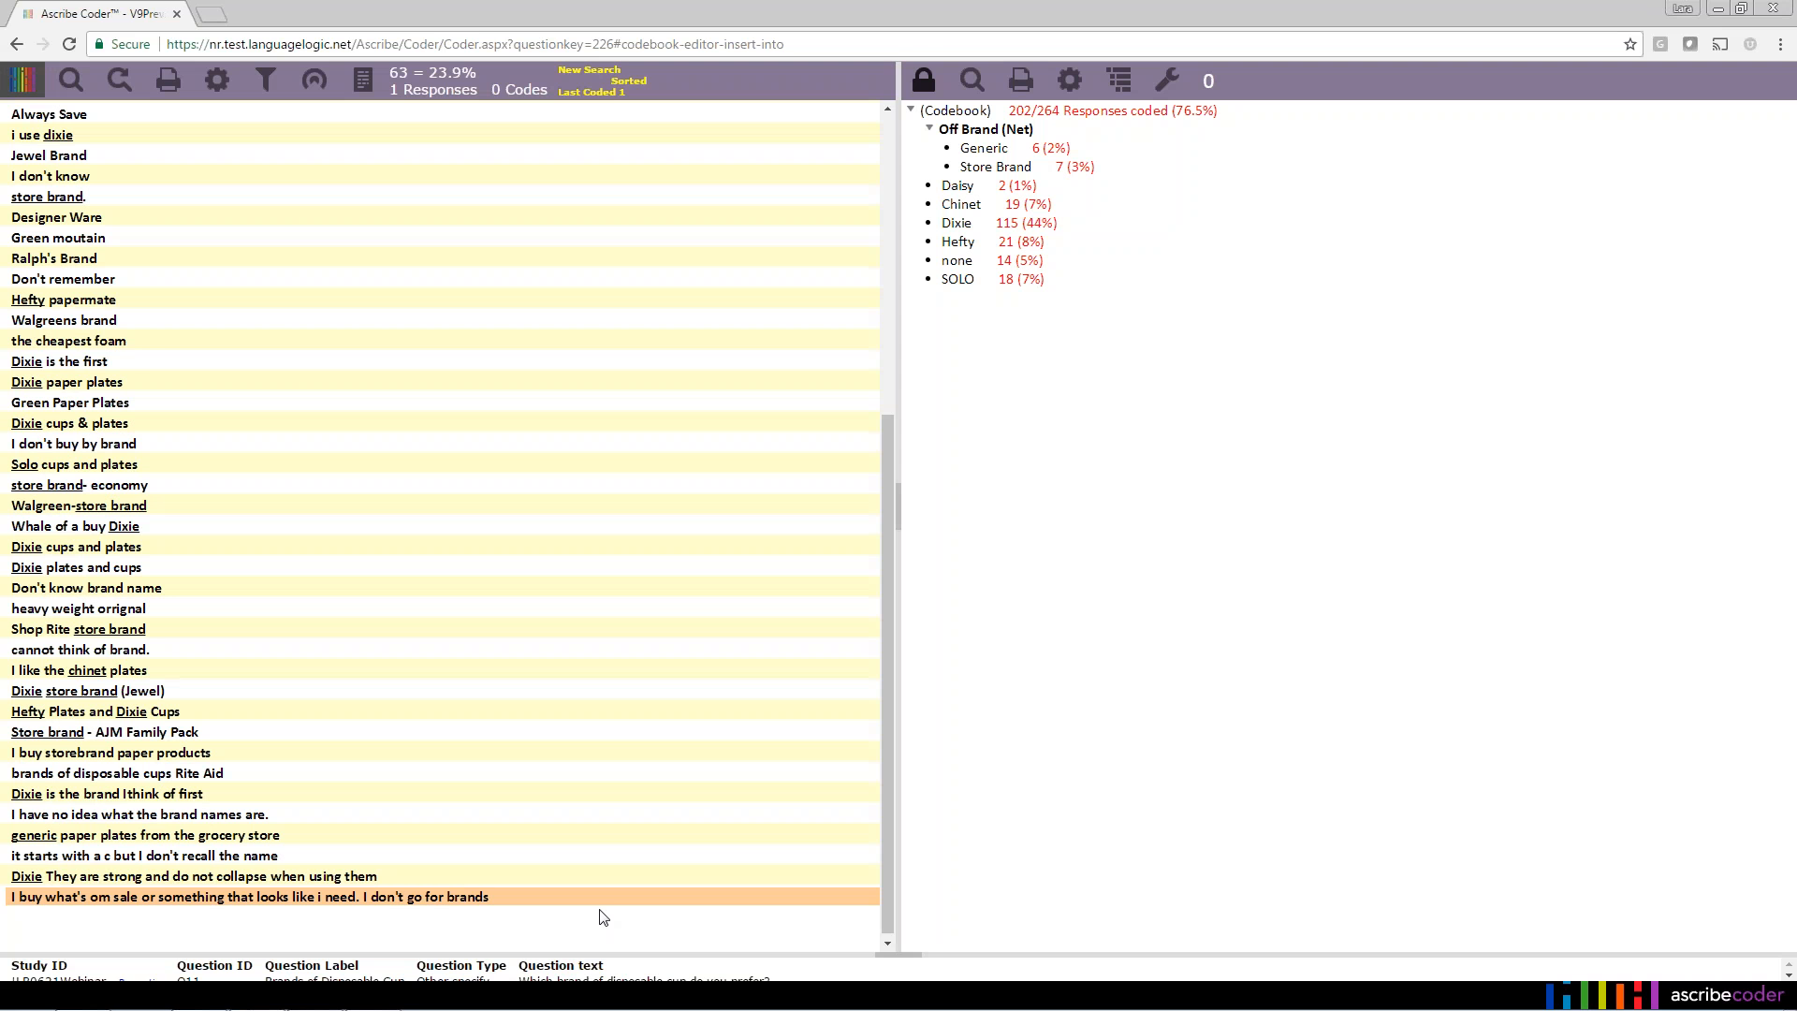
pyautogui.click(602, 899)
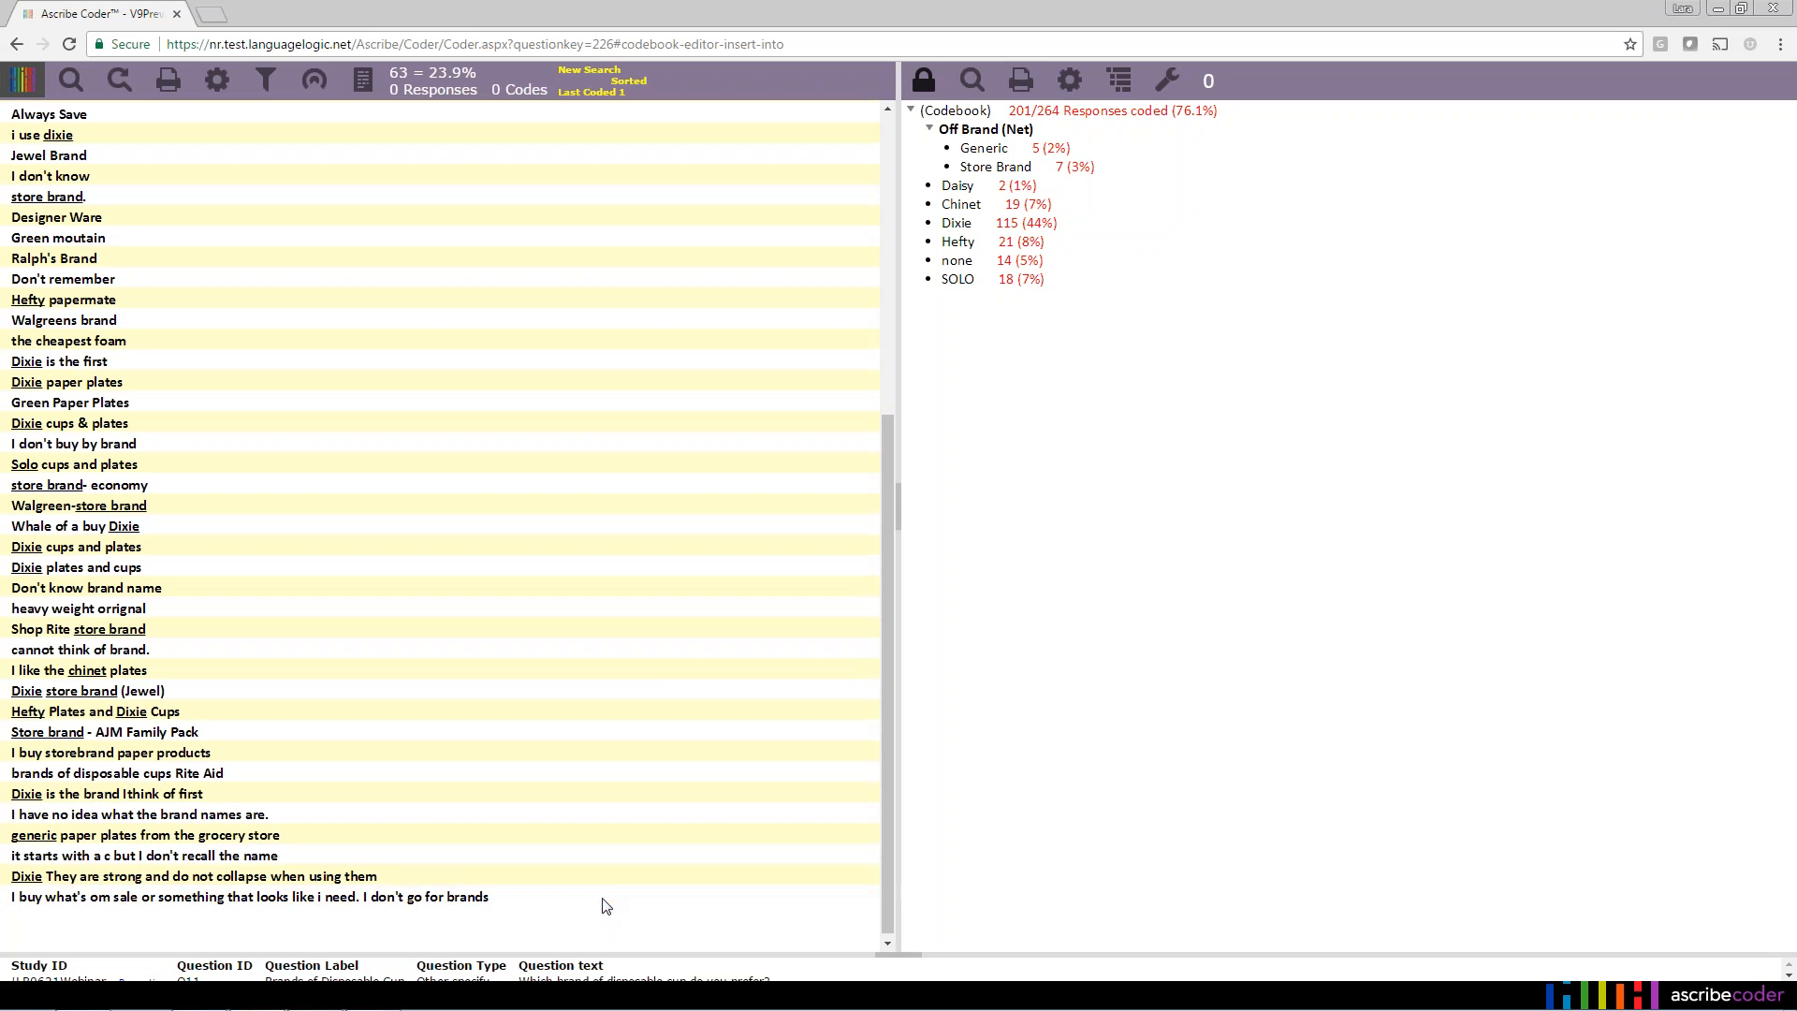
pyautogui.scroll(2, 683, 679)
pyautogui.scroll(3, 700, 666)
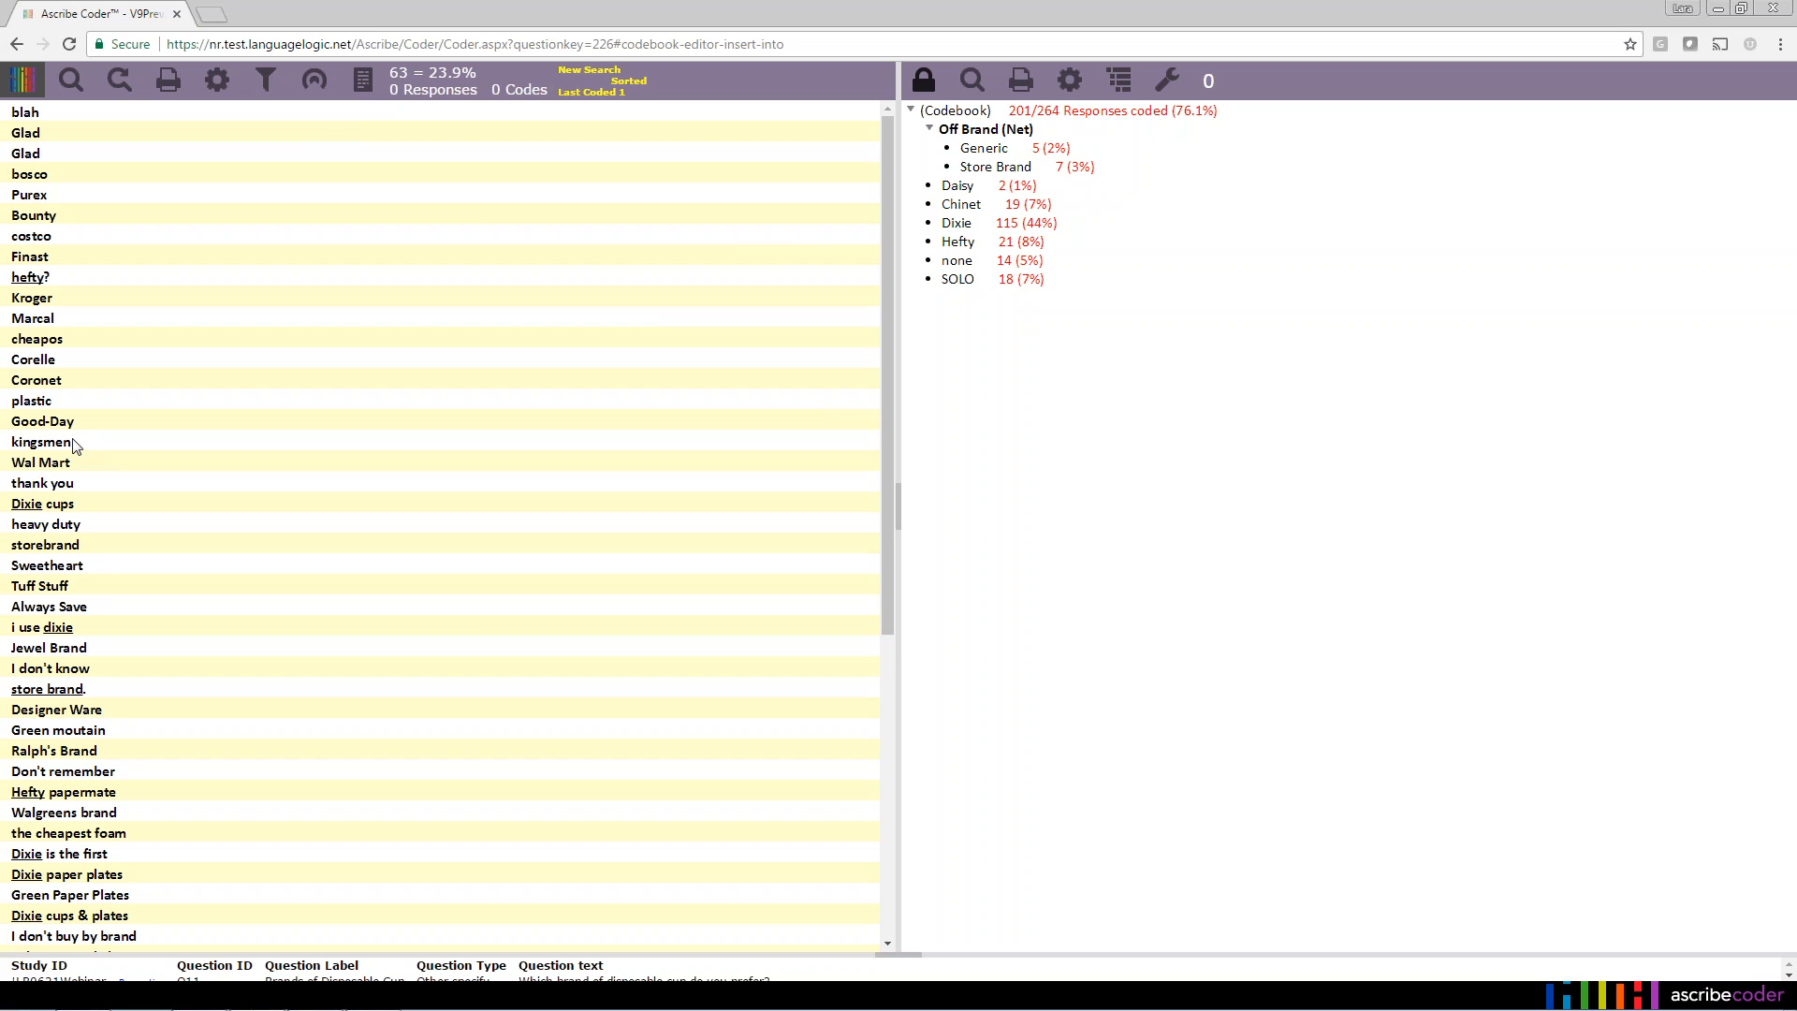
# Check the Drag Selected Responses to Codebook option in the response settings and the commands offered for the "I don't know" response.
pyautogui.click(216, 80)
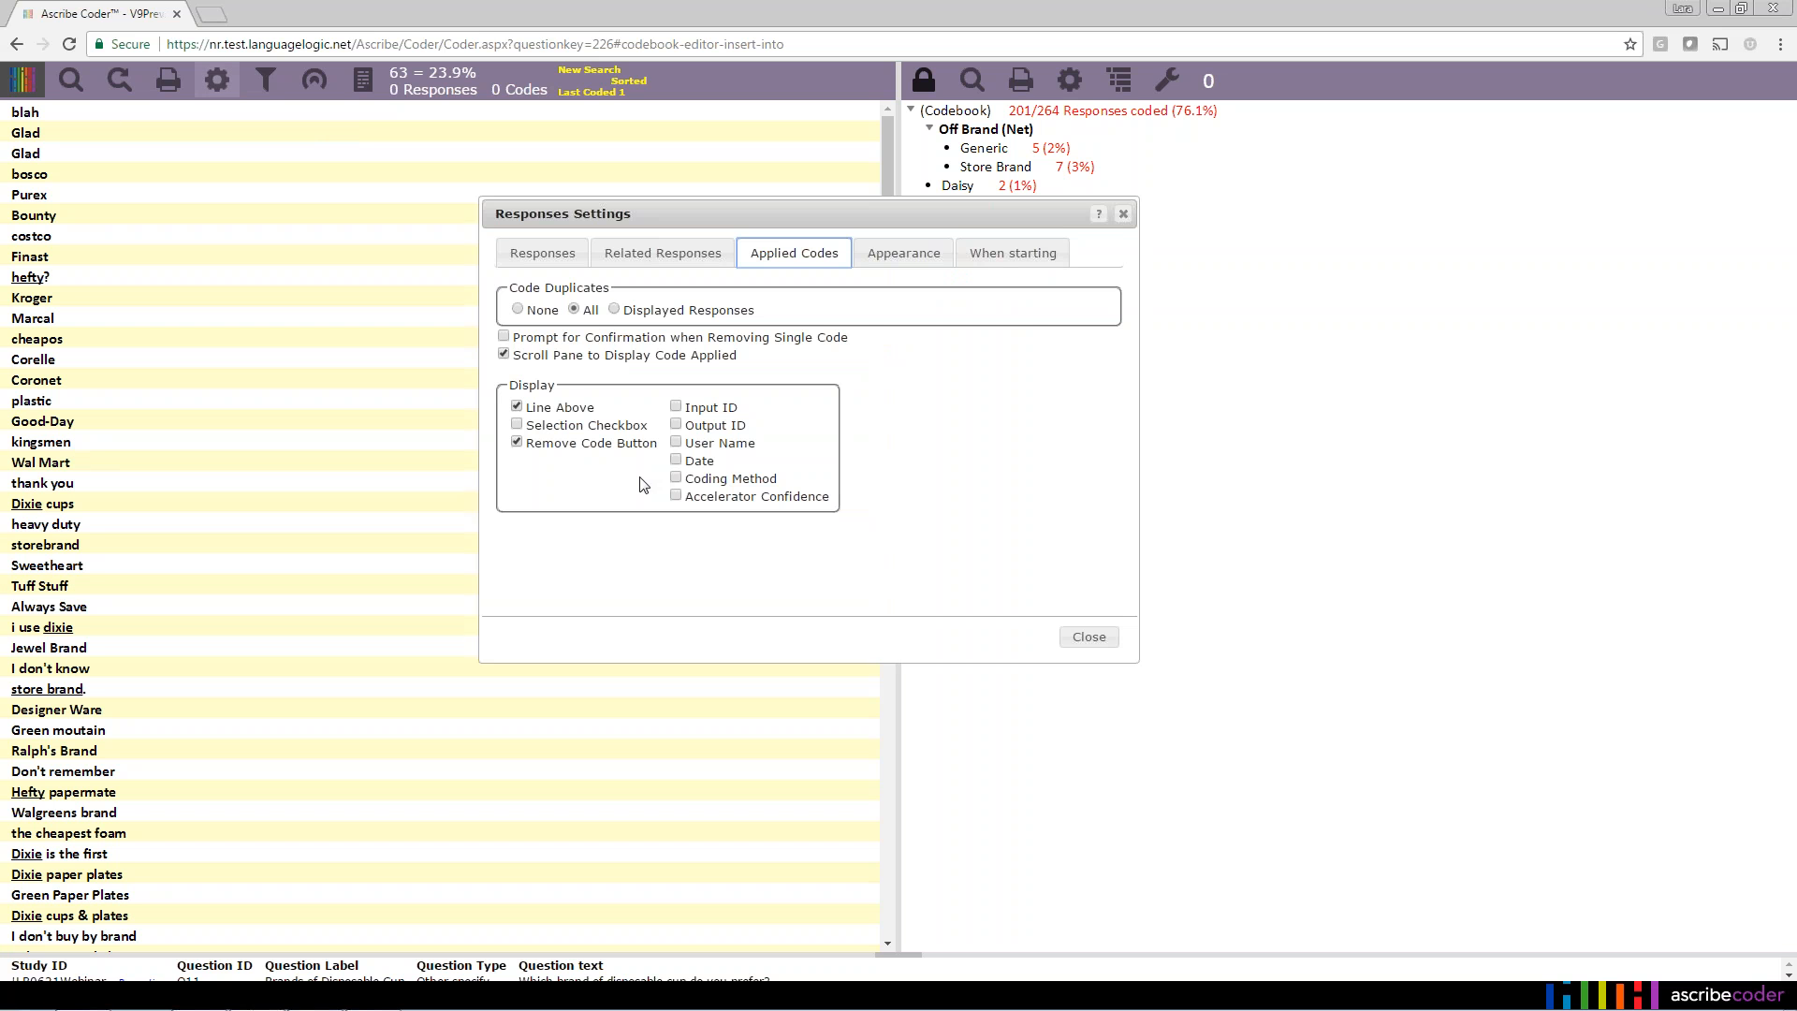
pyautogui.click(560, 260)
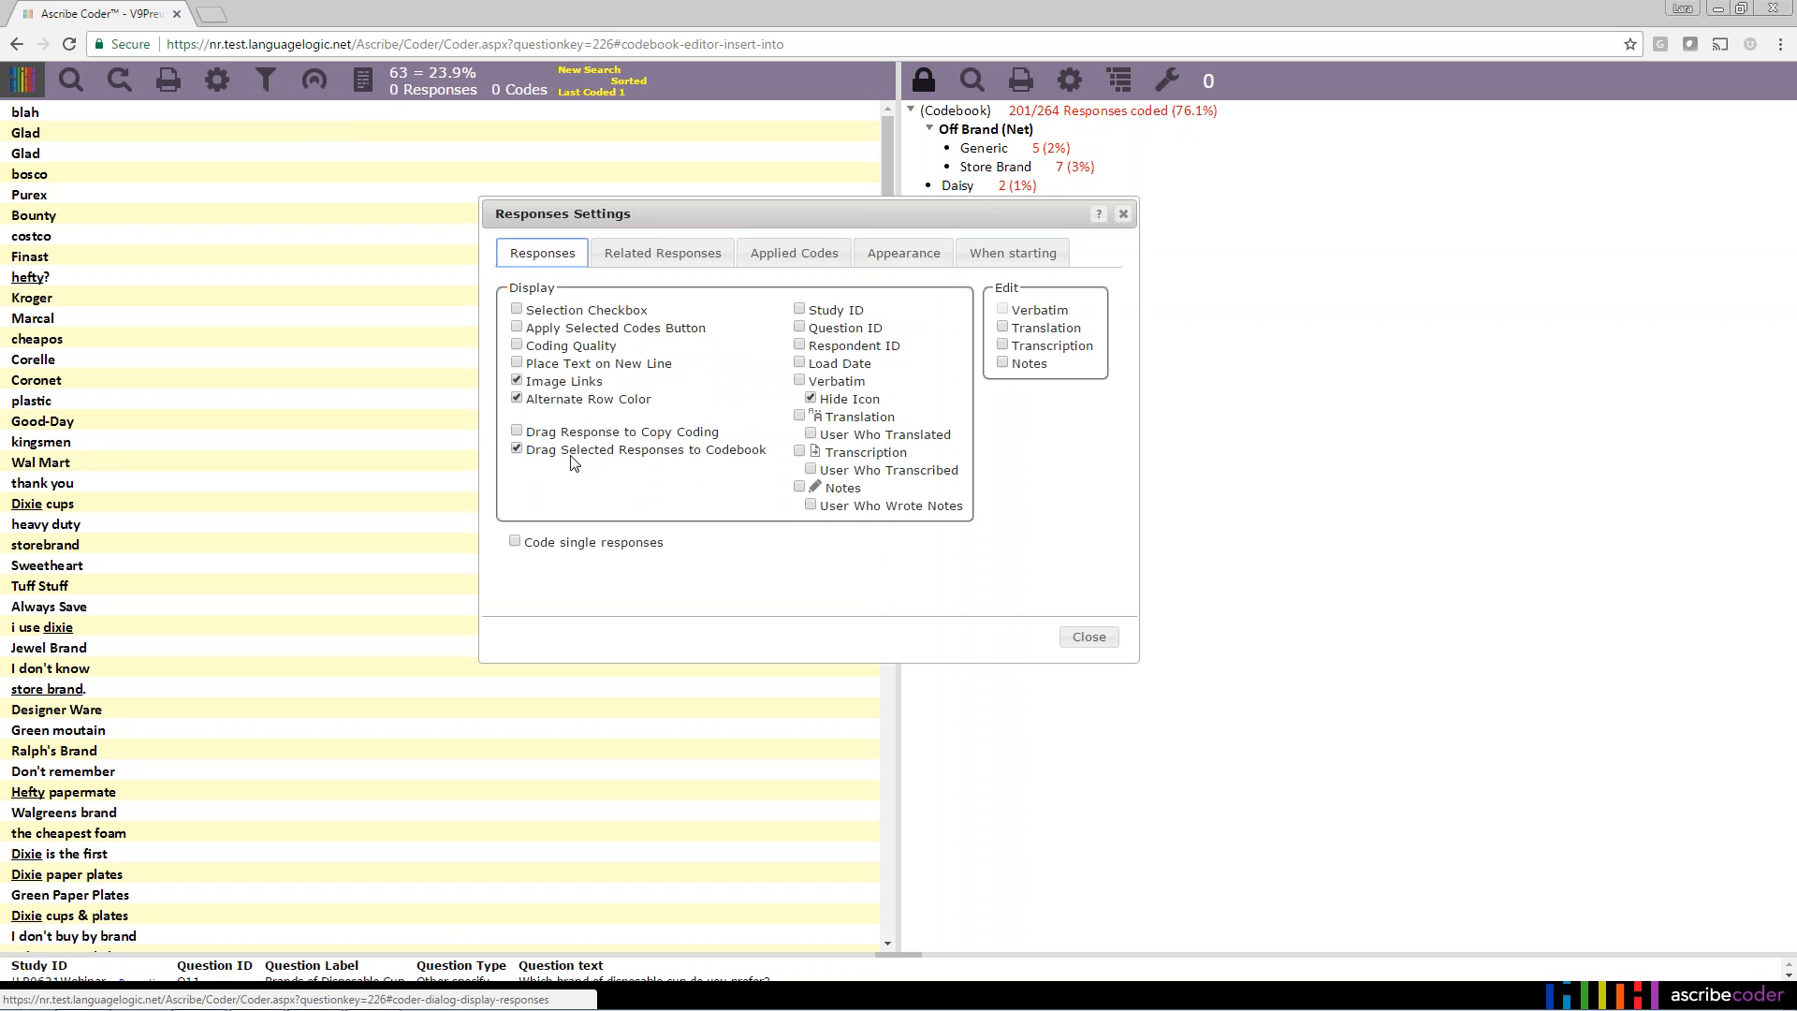
pyautogui.click(1089, 637)
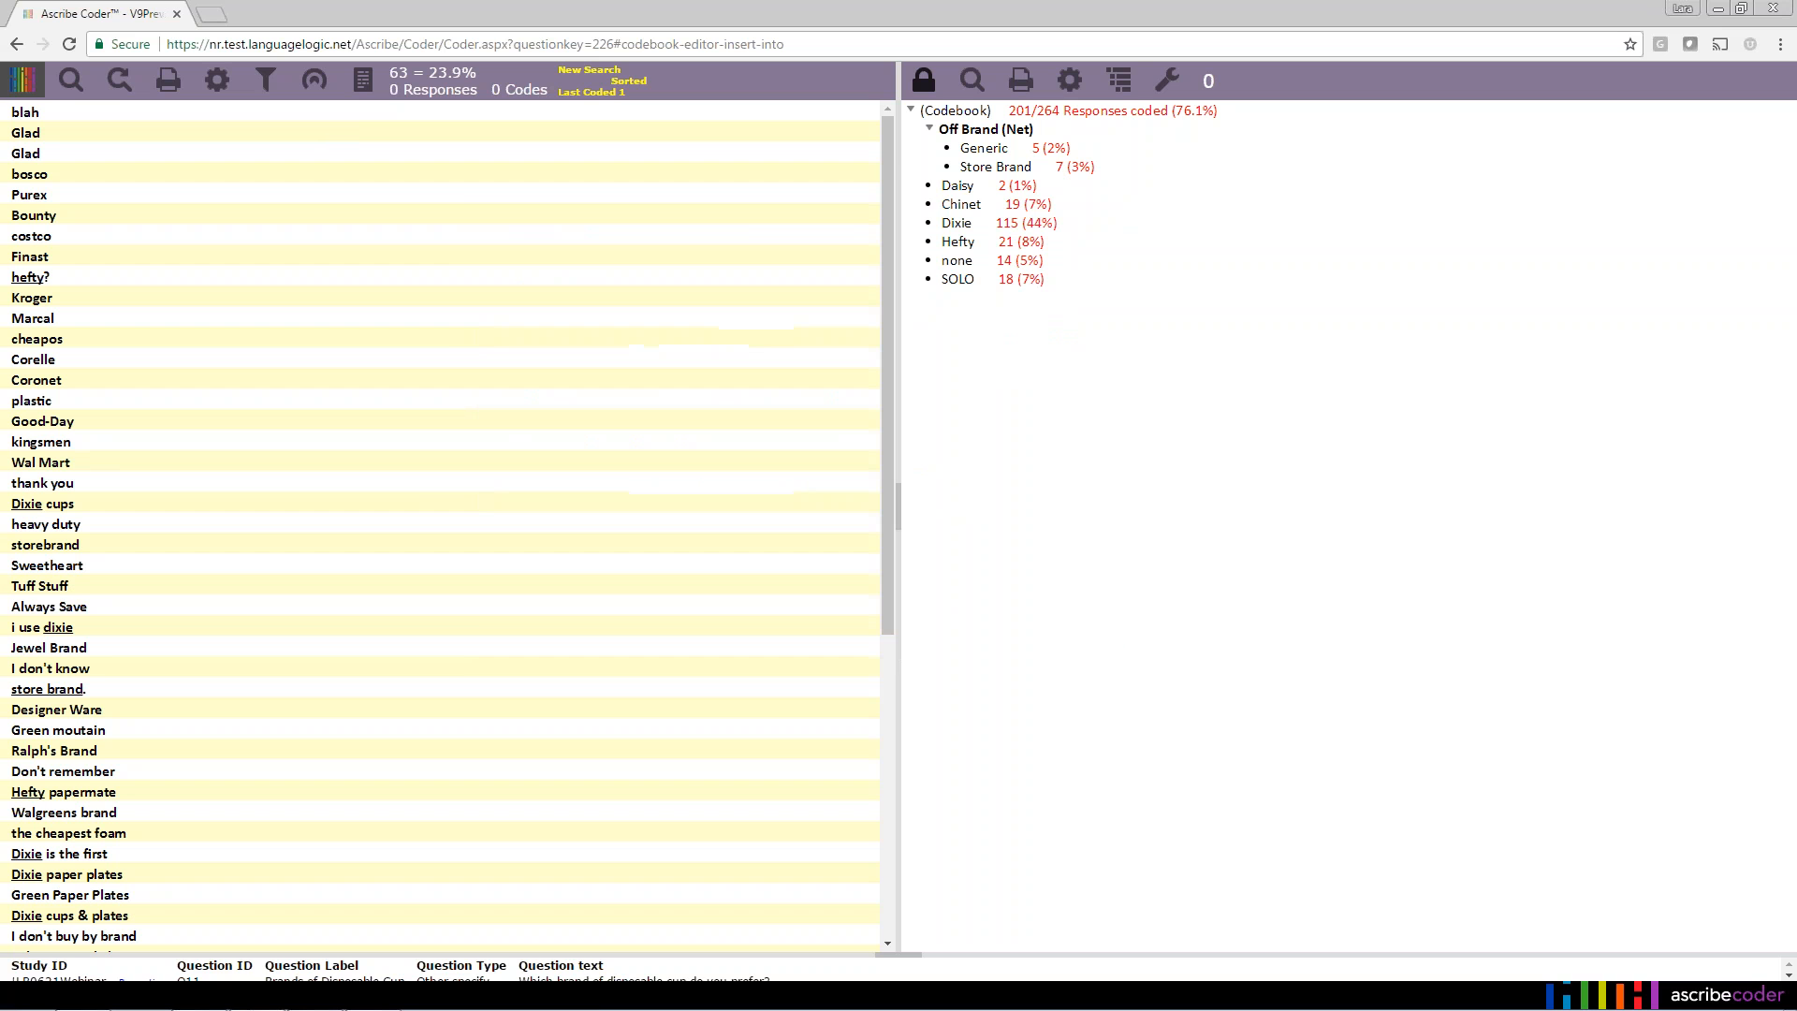
pyautogui.moveTo(86, 674); pyautogui.dragTo(81, 674)
pyautogui.rightClick(82, 674)
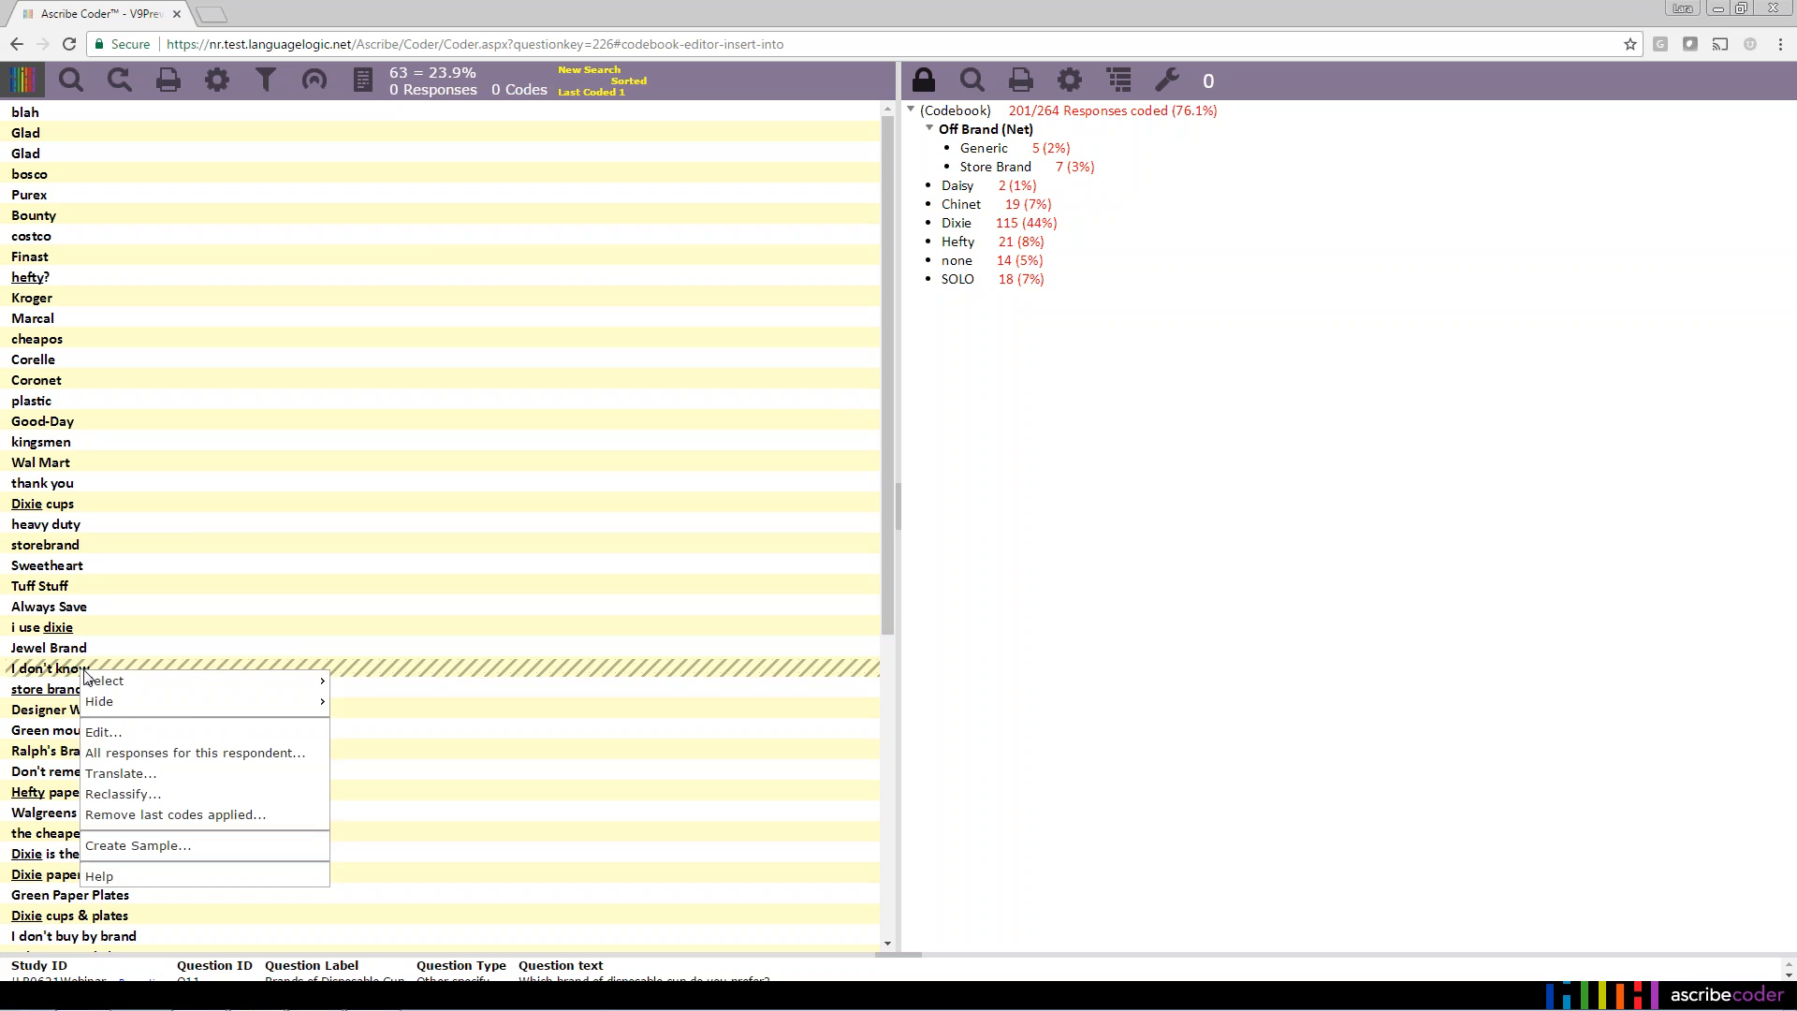
pyautogui.click(468, 673)
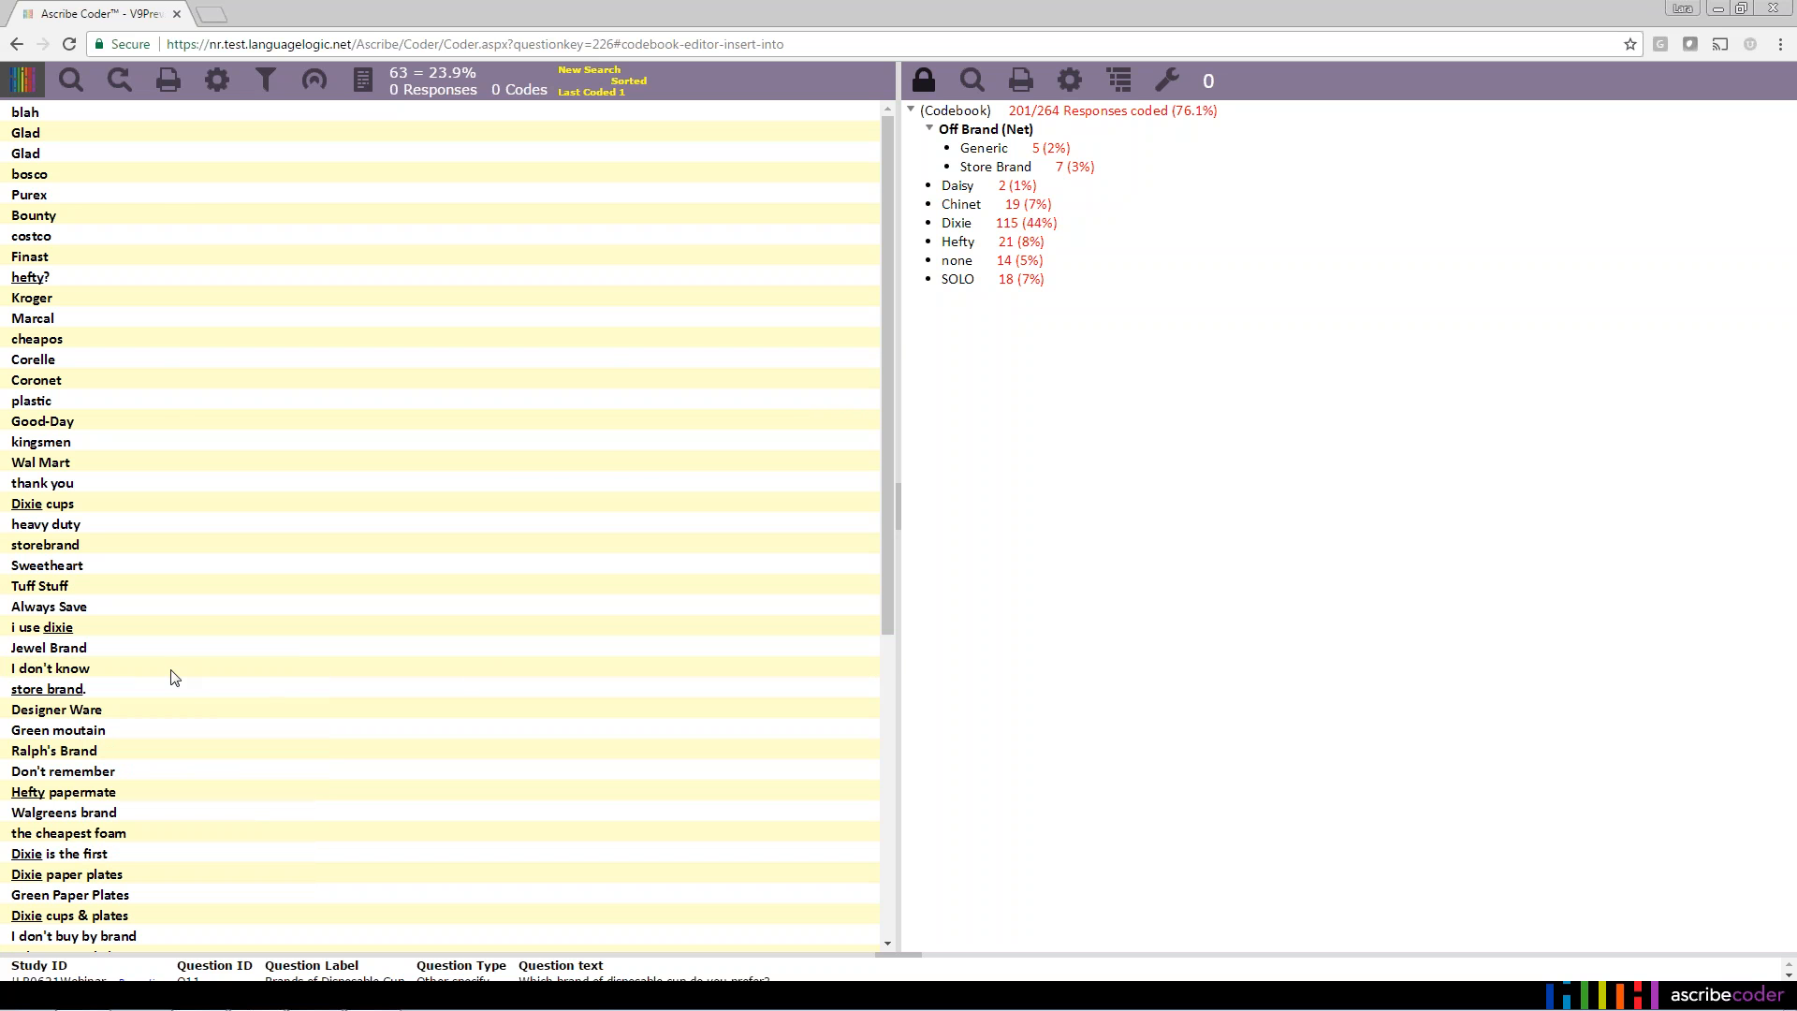
# Turn off Drag Selected Responses to Codebook and add the word "Ware" from the Designer Ware response to its notes.
pyautogui.click(218, 82)
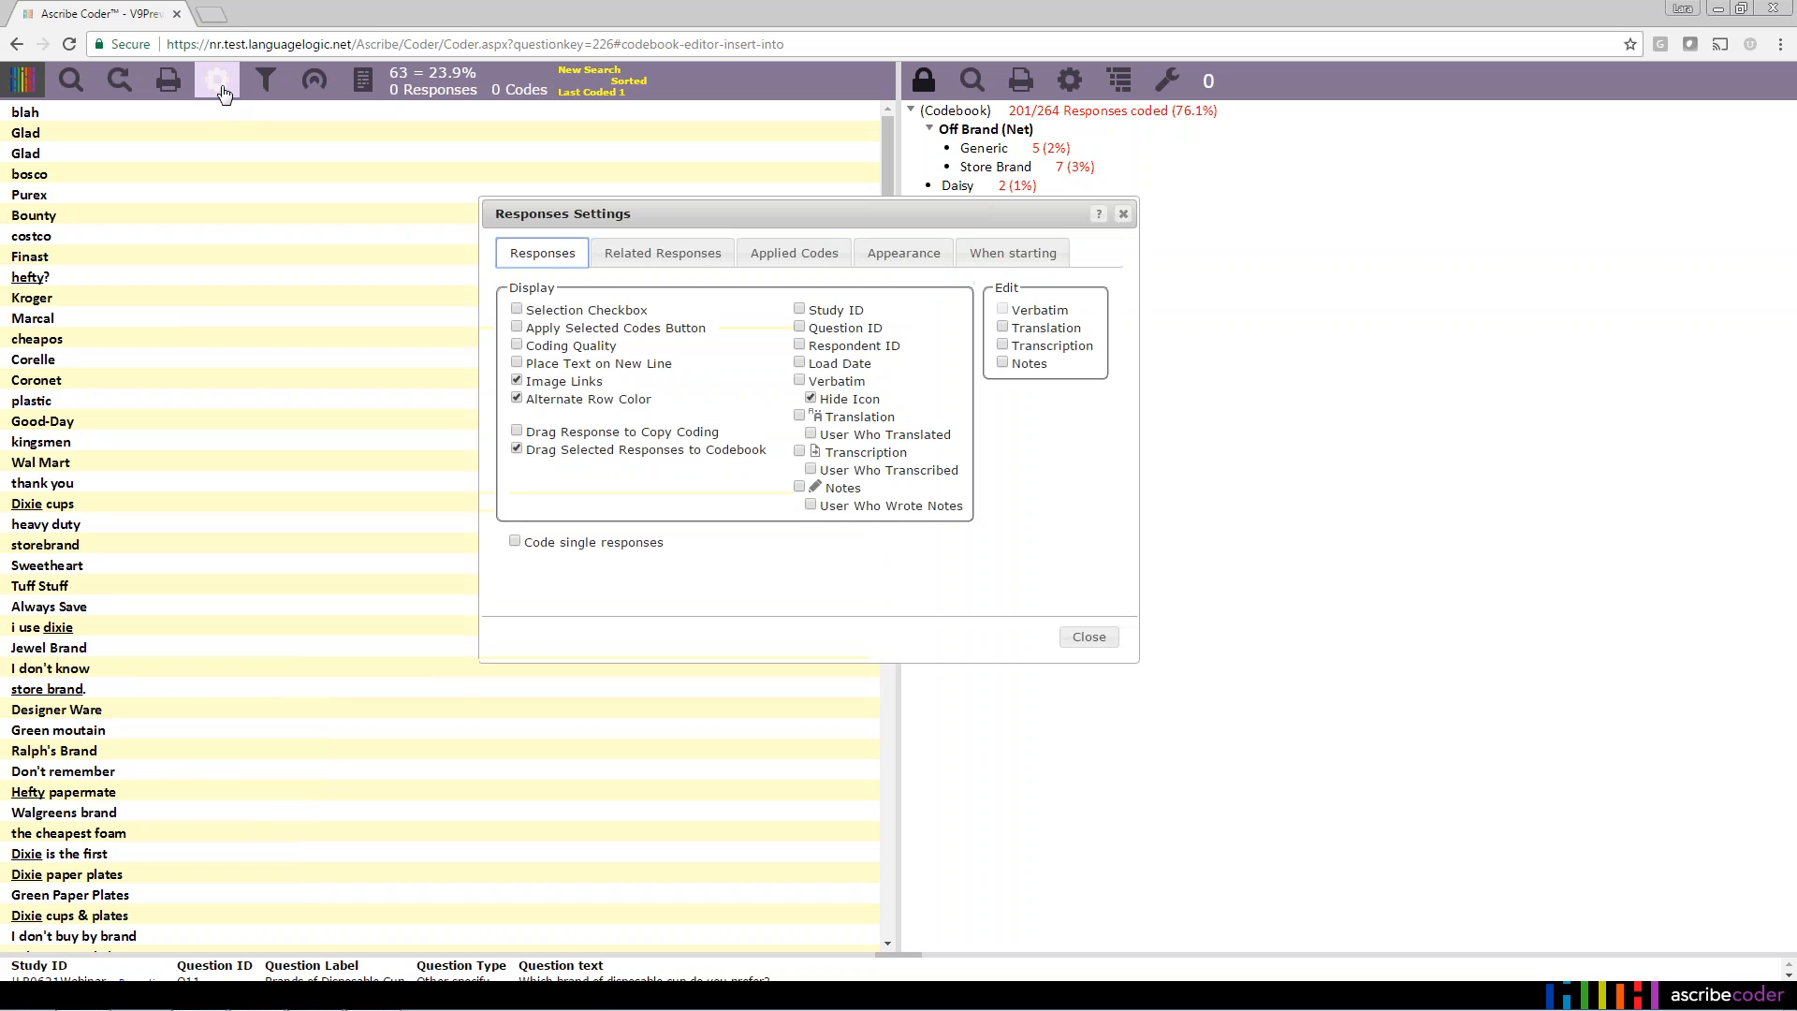
pyautogui.click(1089, 639)
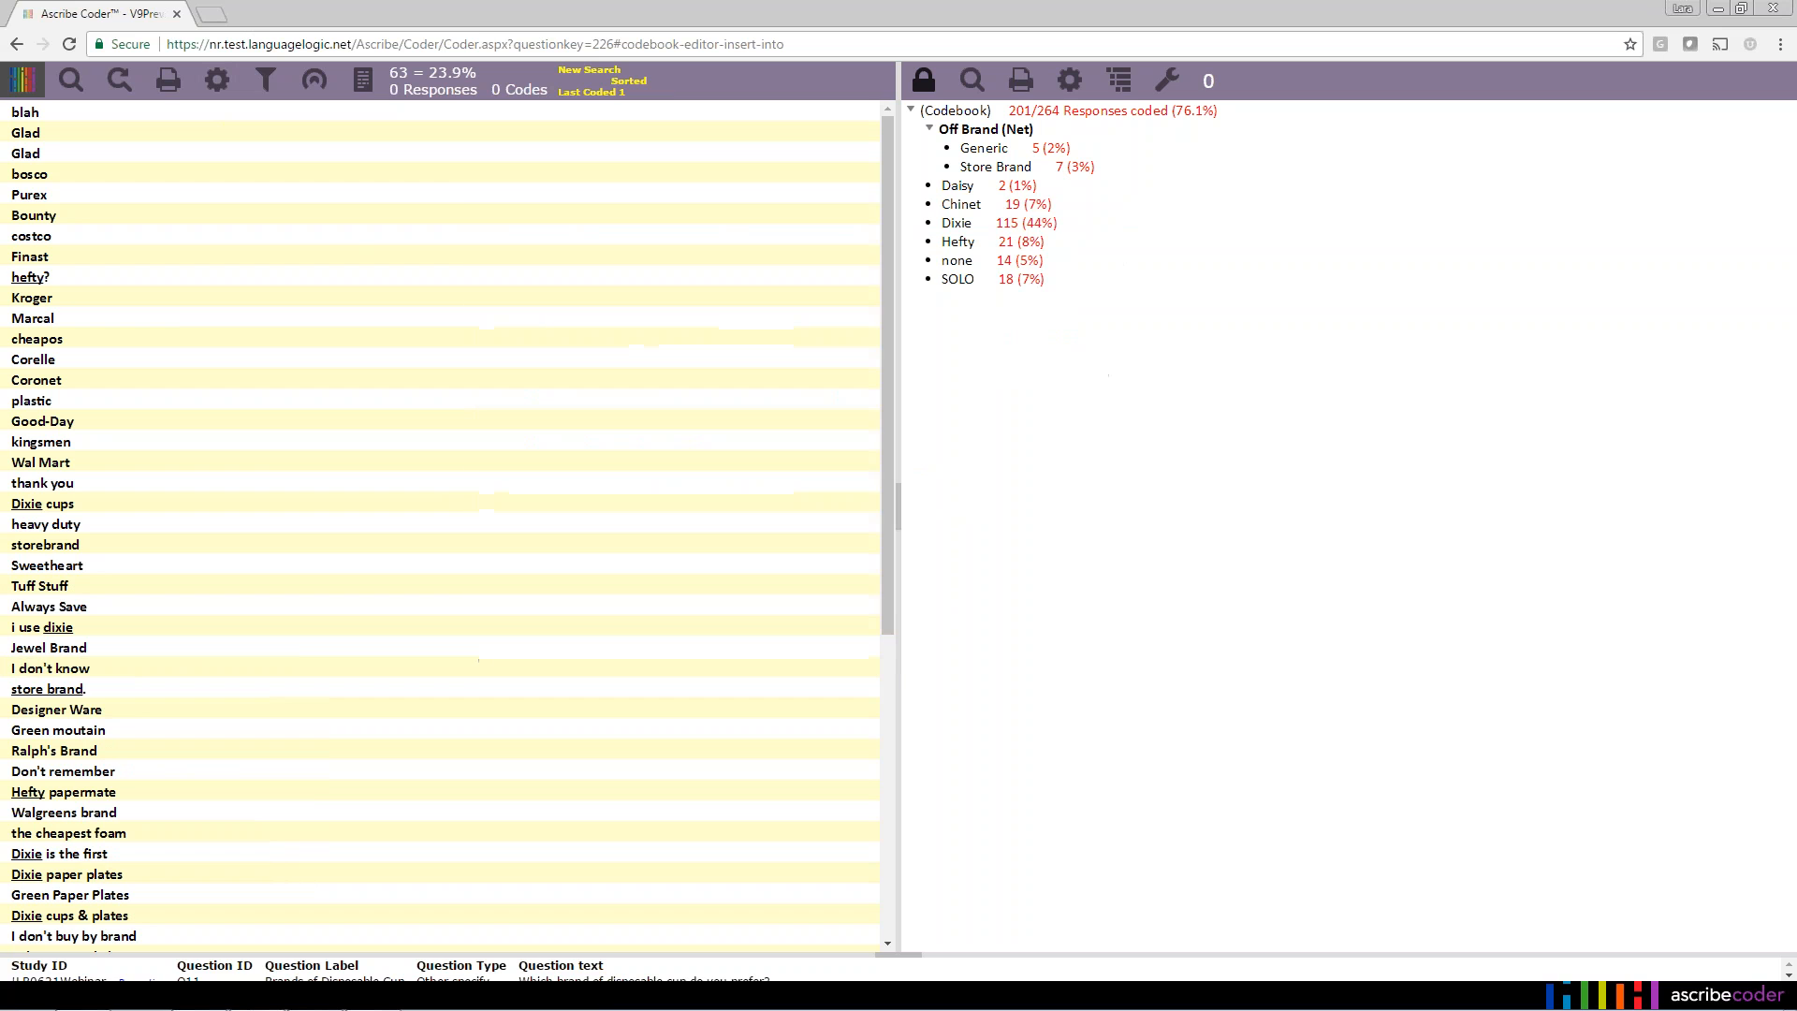
pyautogui.doubleClick(83, 711)
pyautogui.rightClick(84, 711)
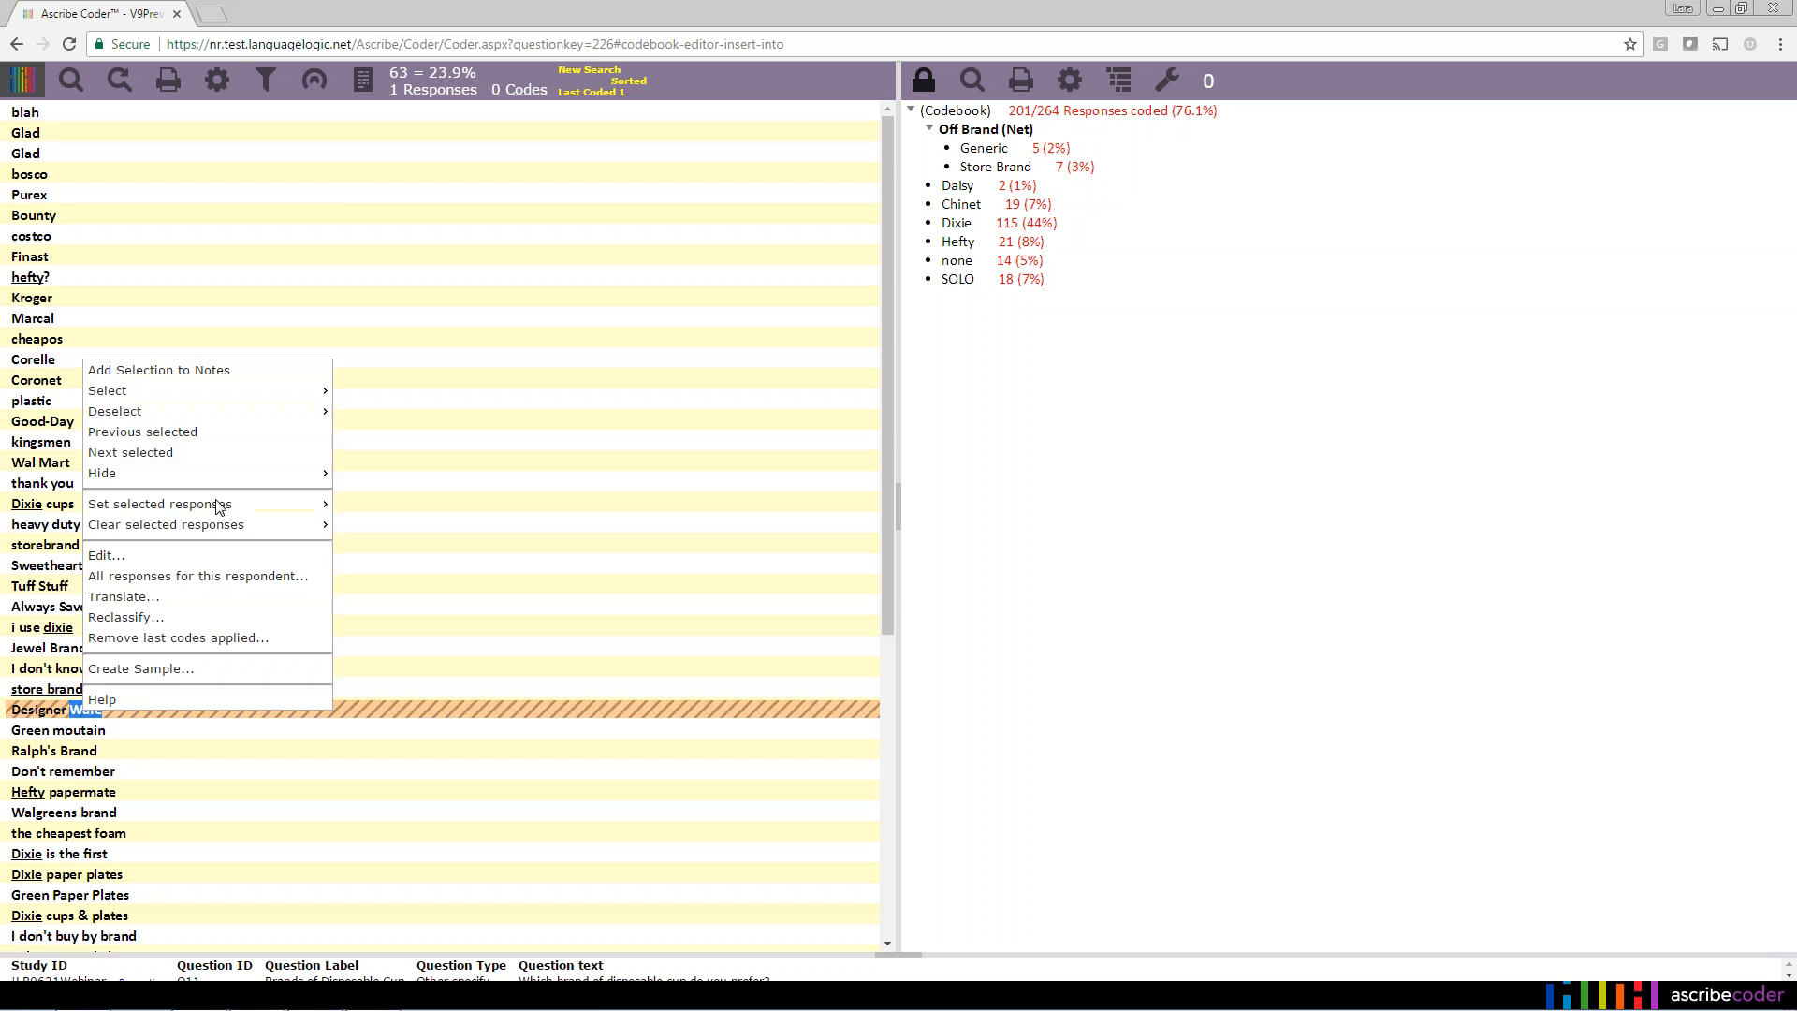
pyautogui.click(228, 373)
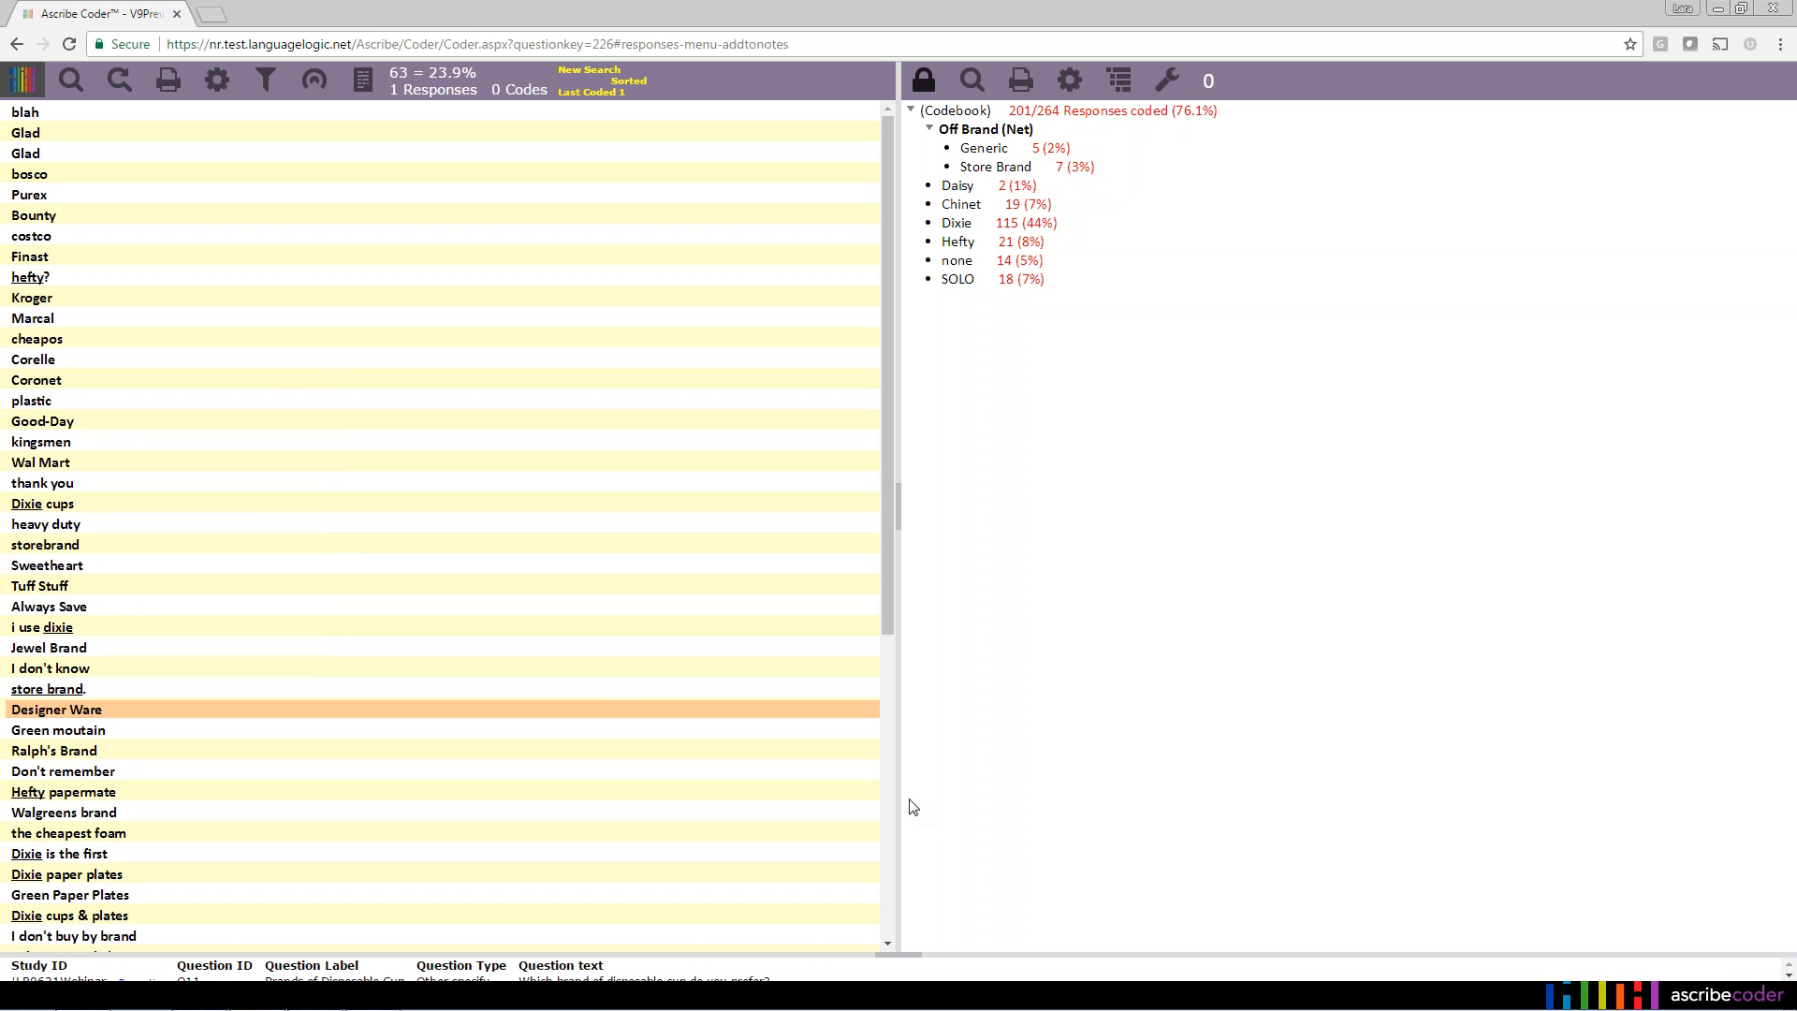
# Turn Drag Selected Responses to Codebook on in the response settings.
pyautogui.click(218, 83)
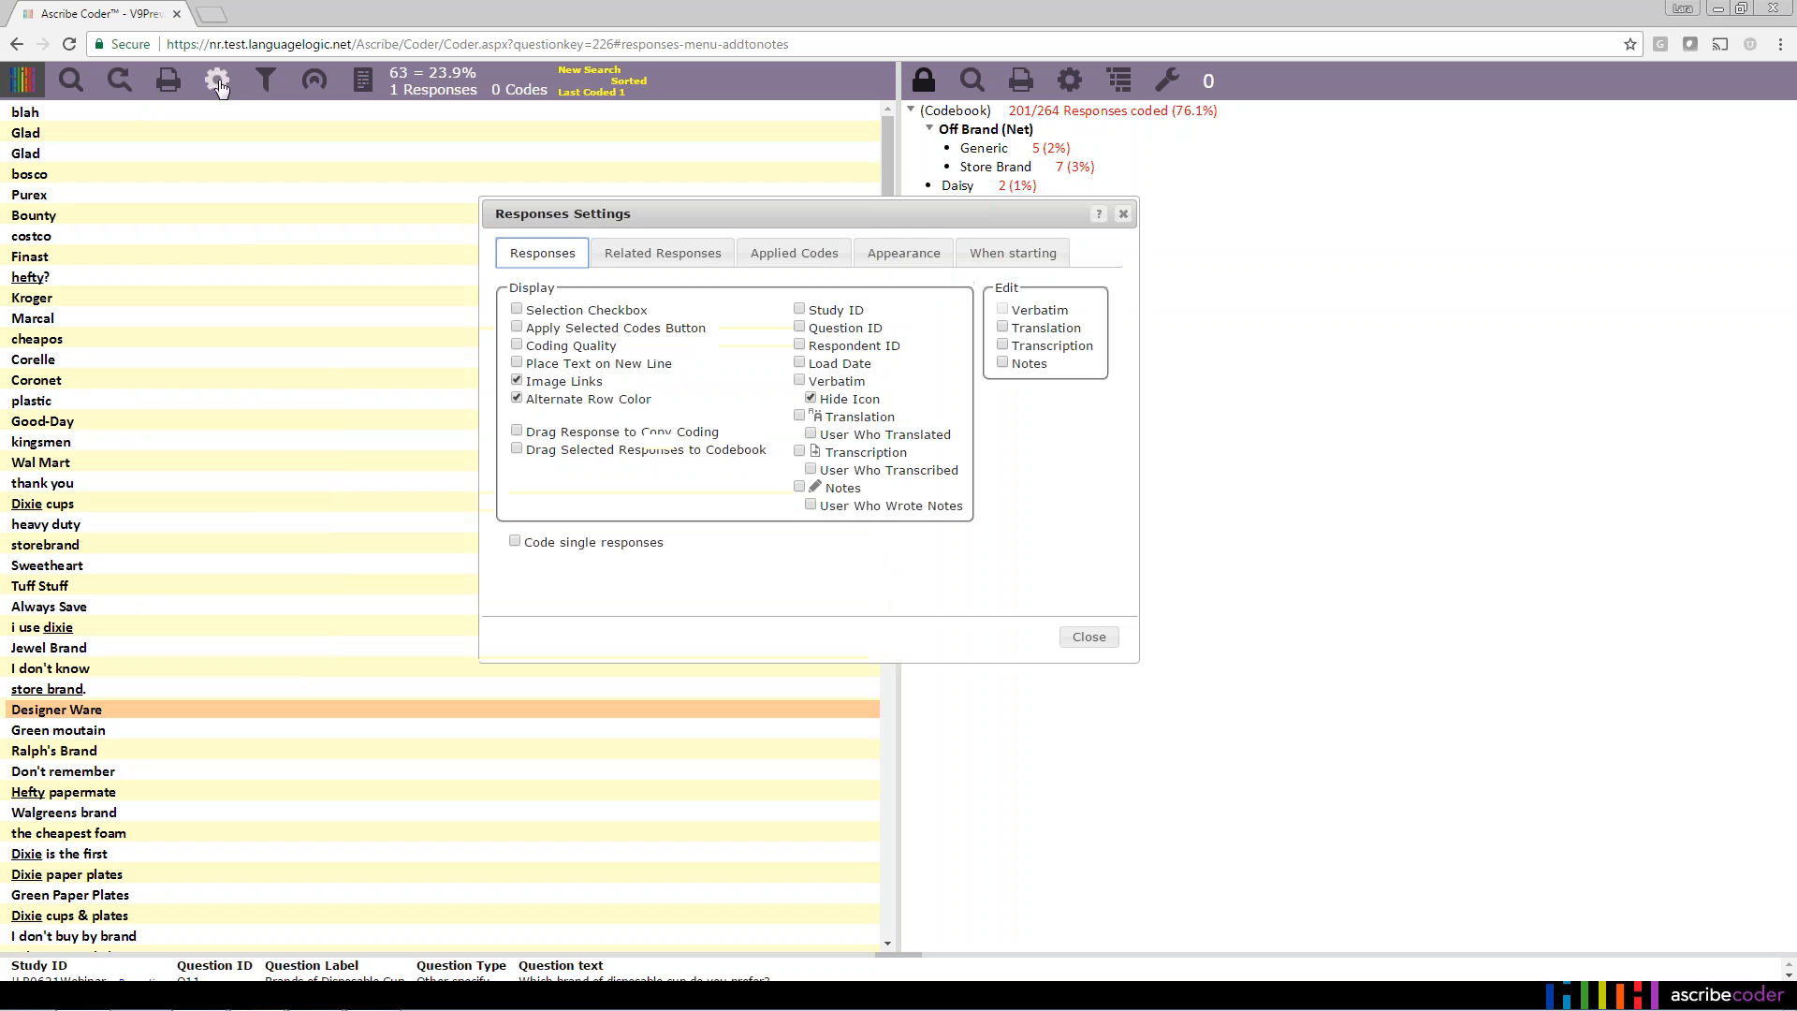
pyautogui.click(520, 451)
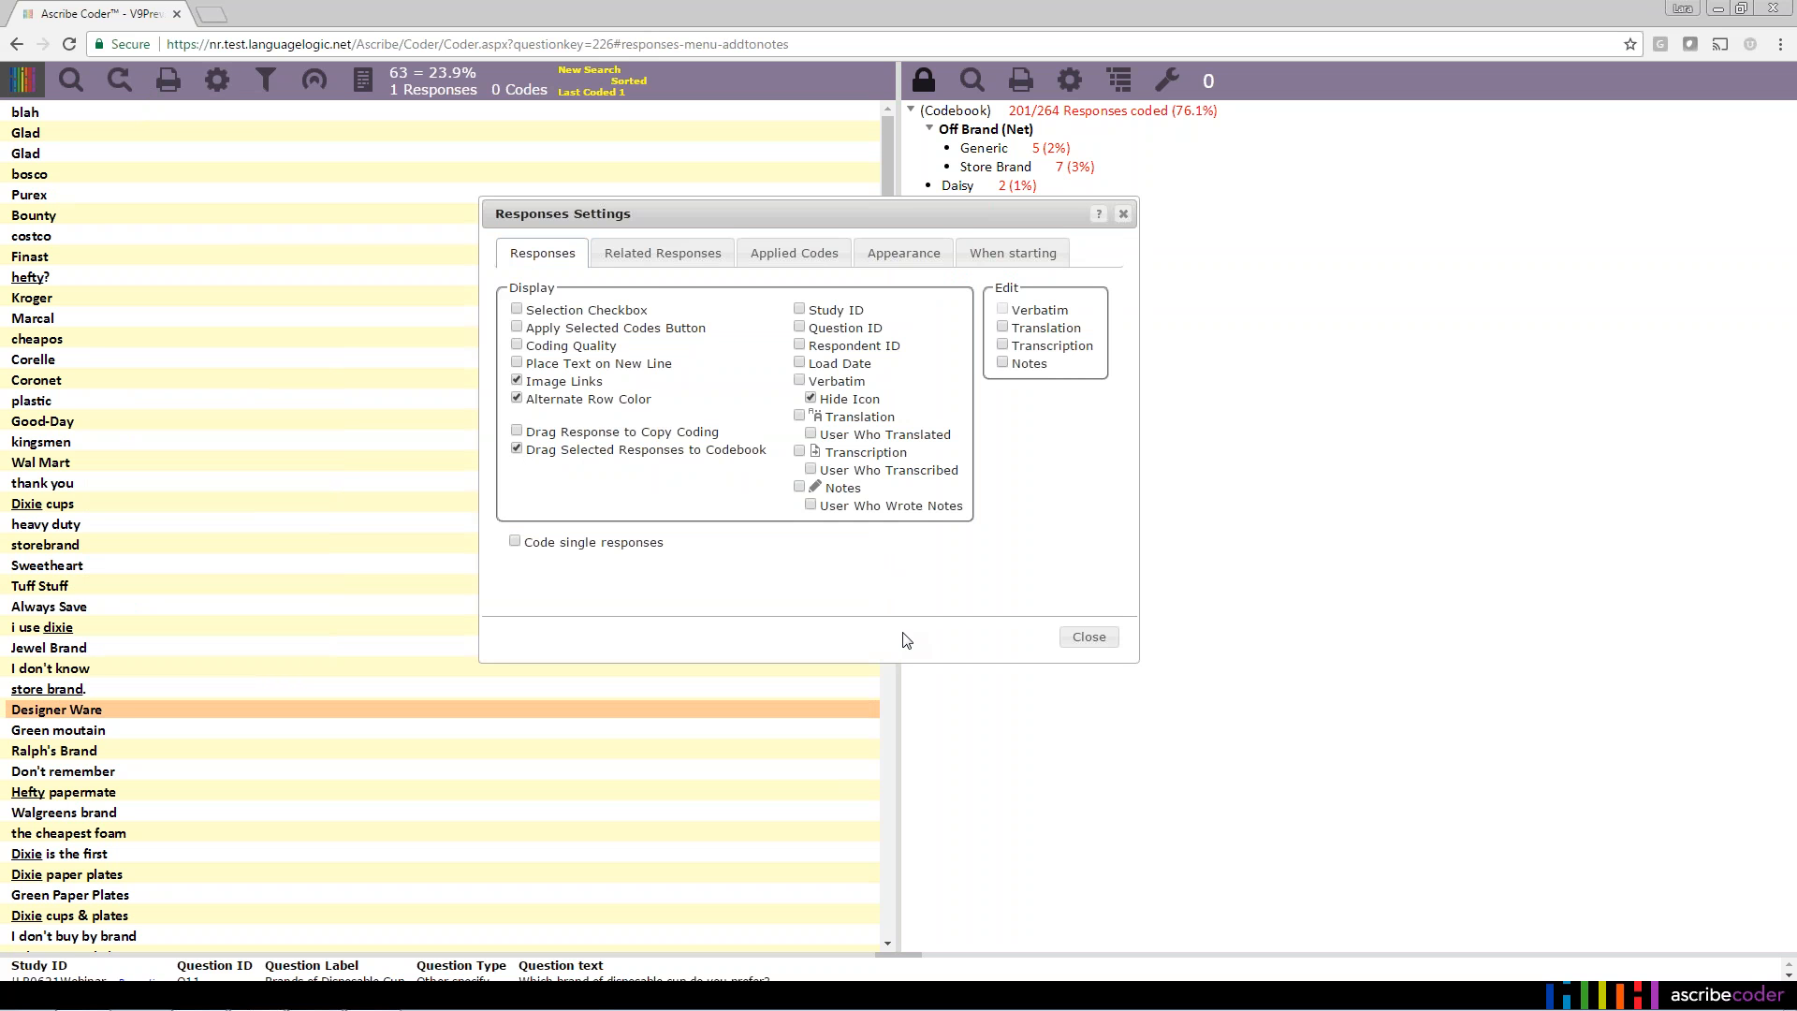
pyautogui.click(1089, 636)
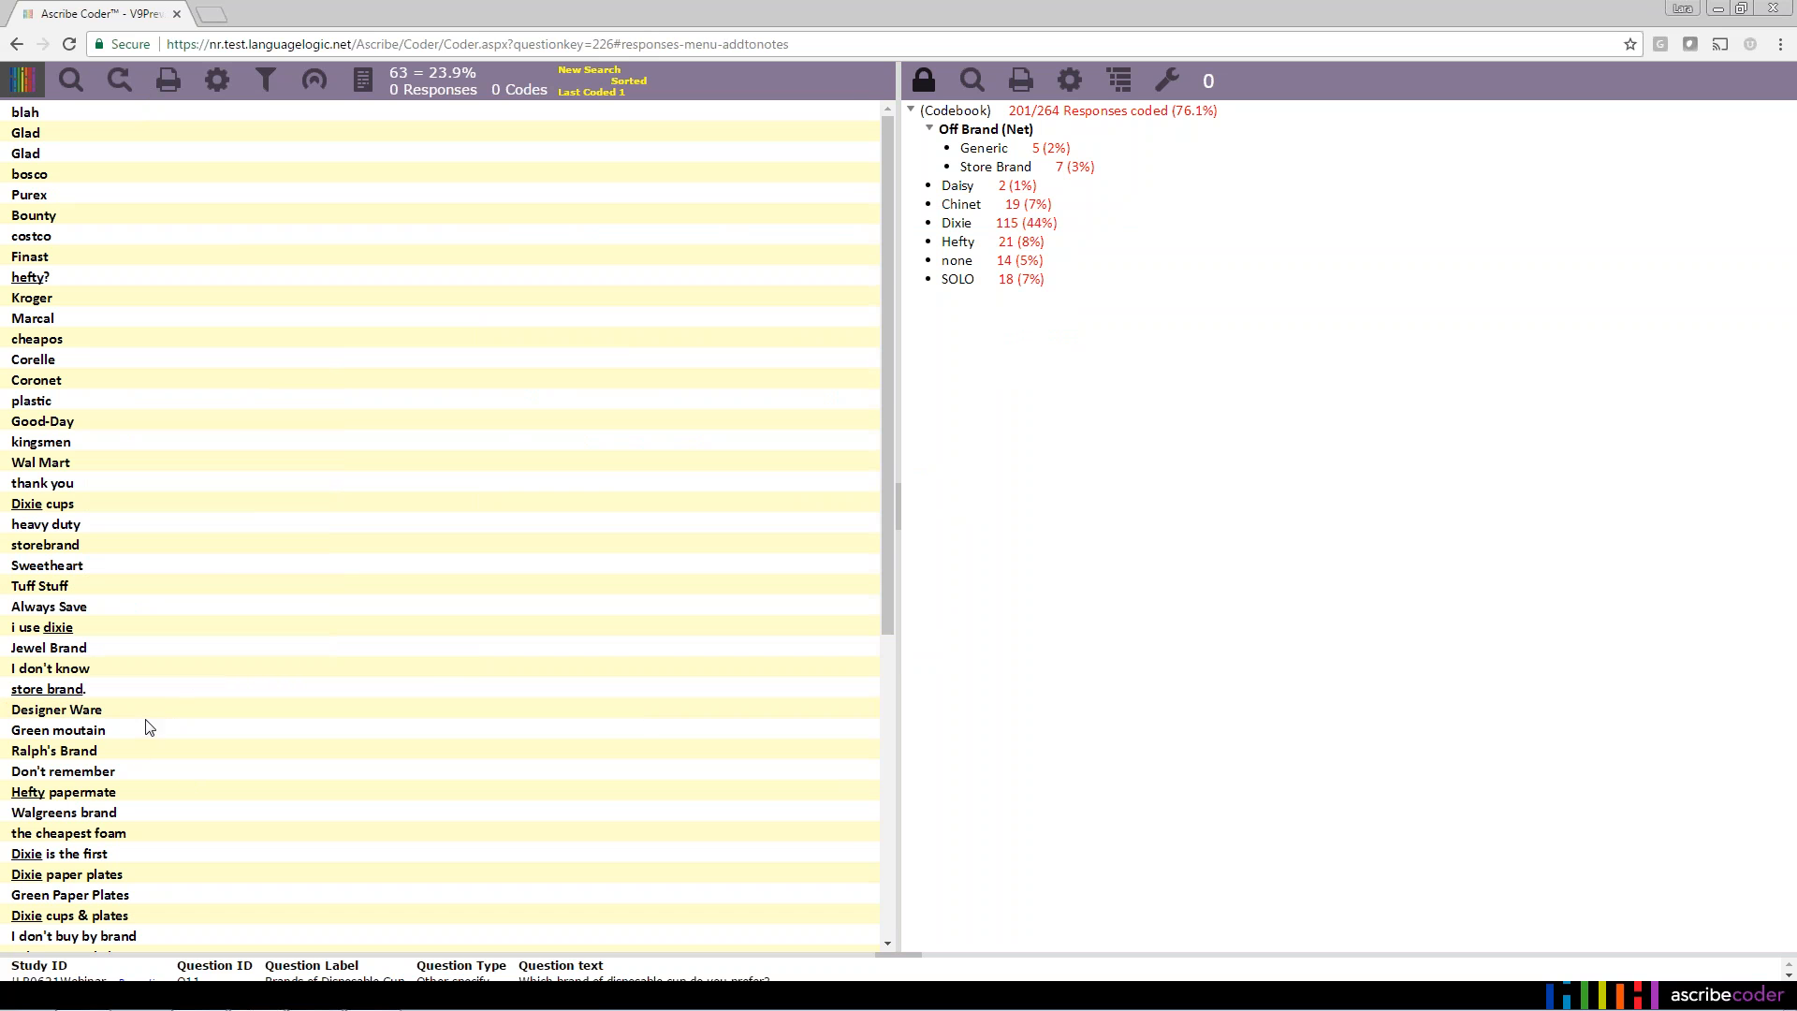
pyautogui.rightClick(984, 113)
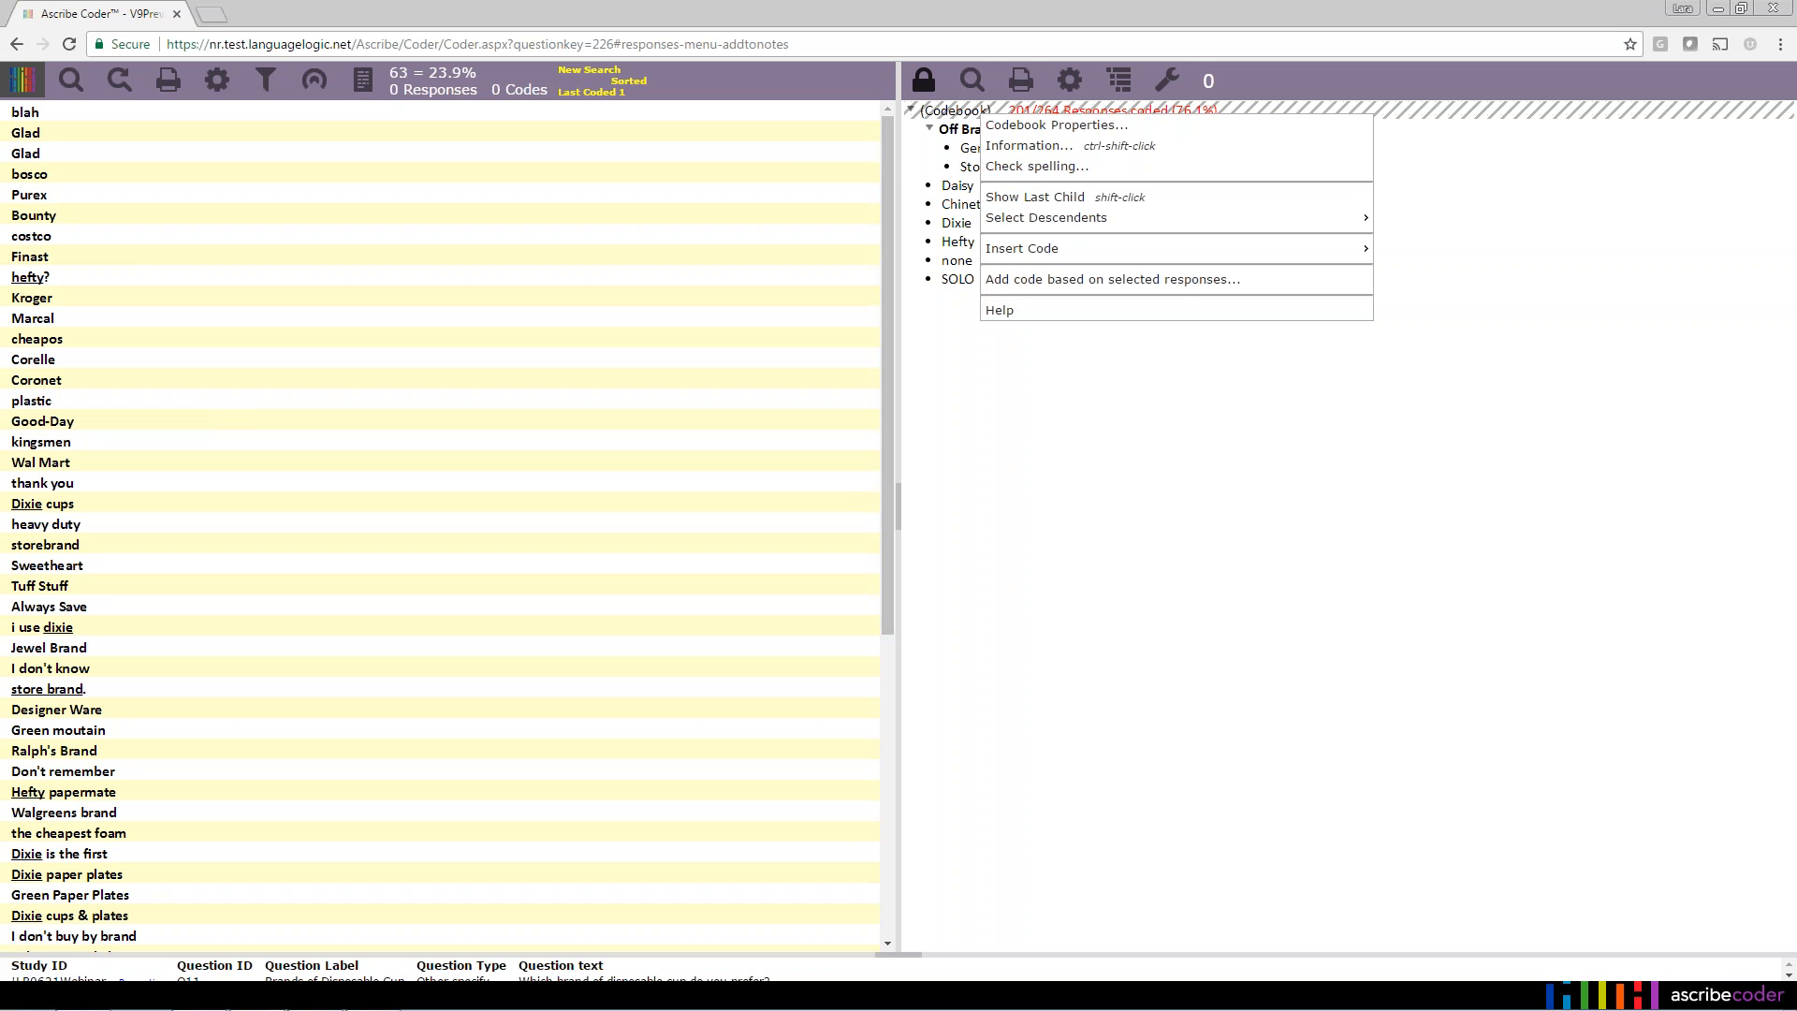
pyautogui.click(1066, 431)
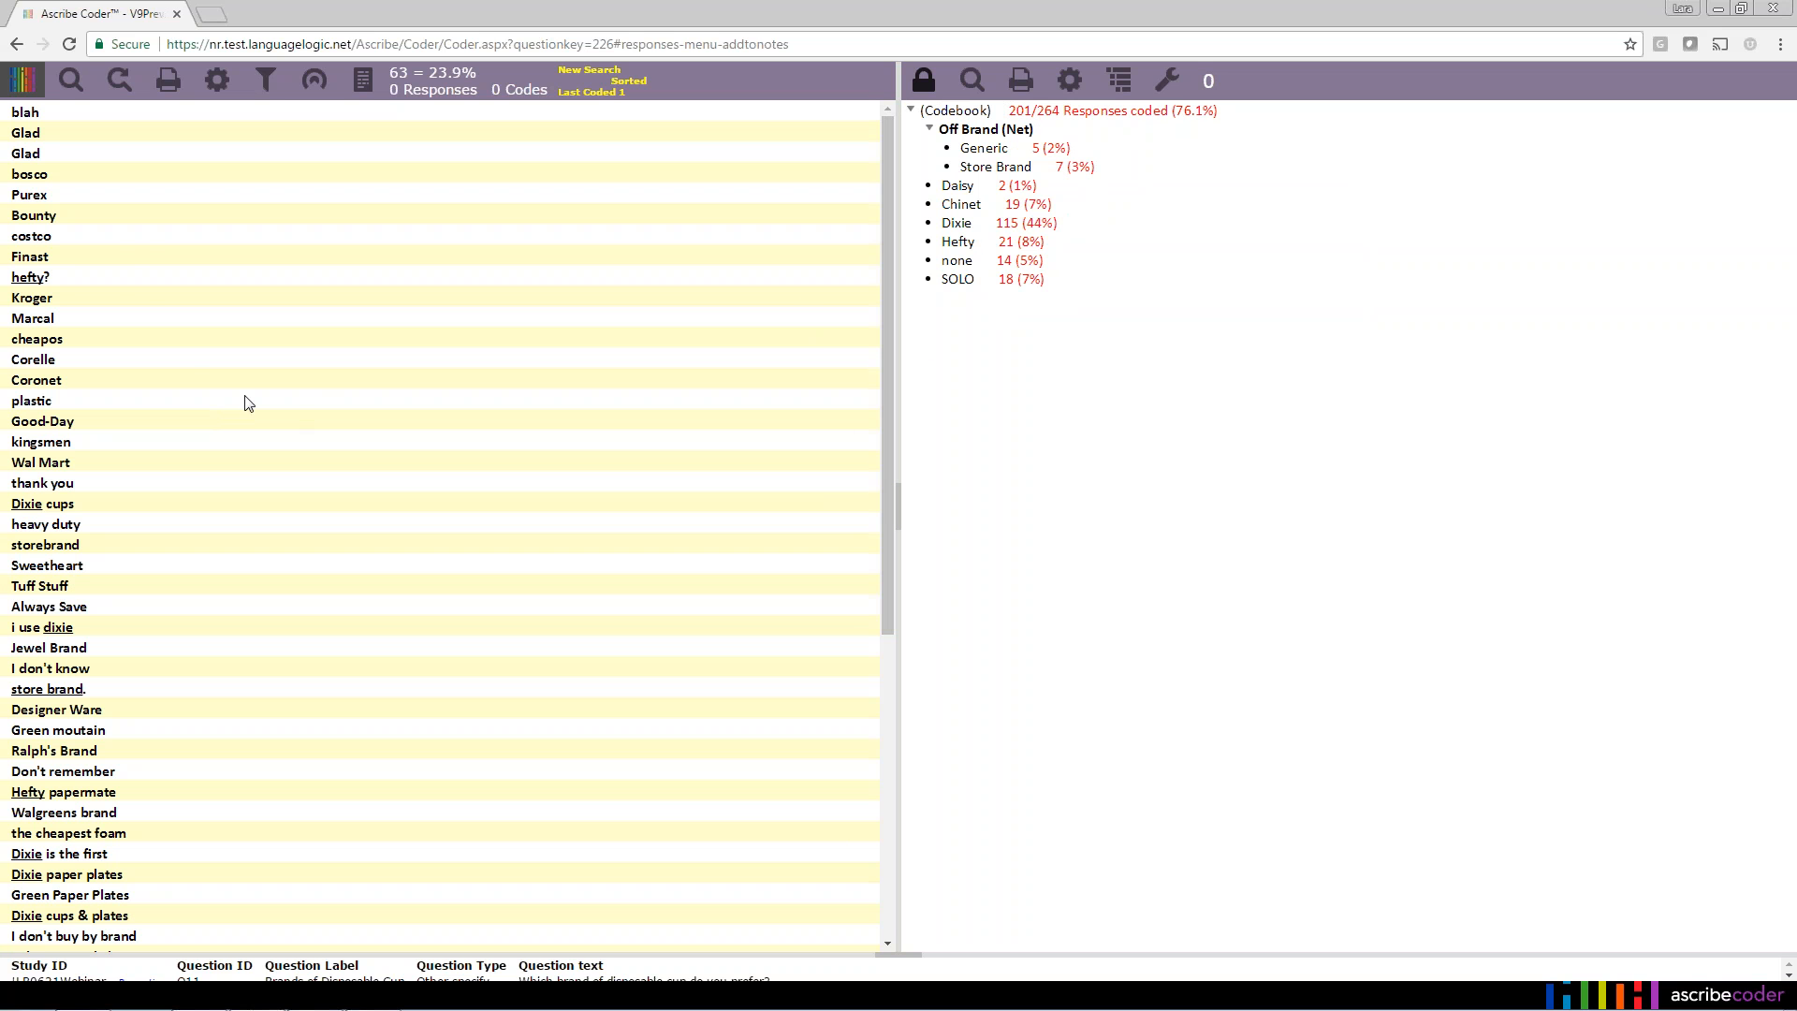
# Add the Kroger, Wal Mart and Jewel Brand responses to Store Brand, with the regular expression <Store Brand>|<Wal Mart>|<Kroger>|<Jewel Brand>.
pyautogui.click(134, 306)
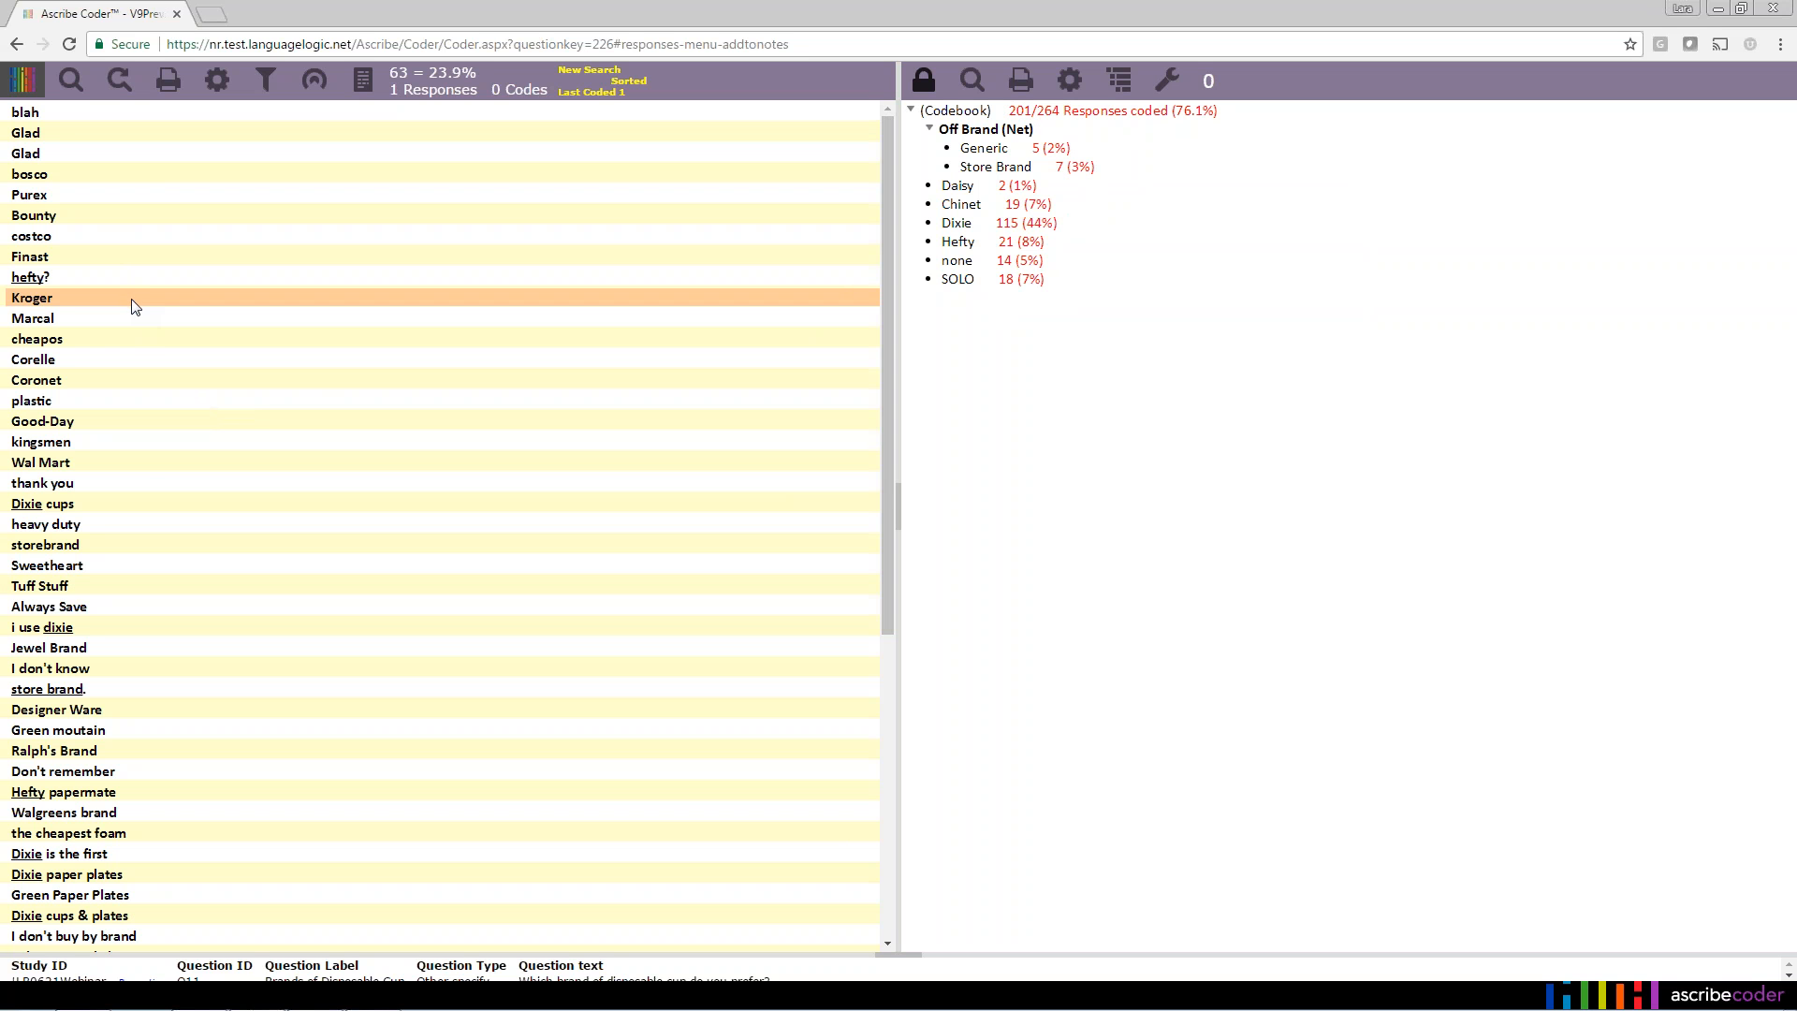
pyautogui.keyDown('ctrl'); pyautogui.click(140, 469); pyautogui.keyUp('ctrl')
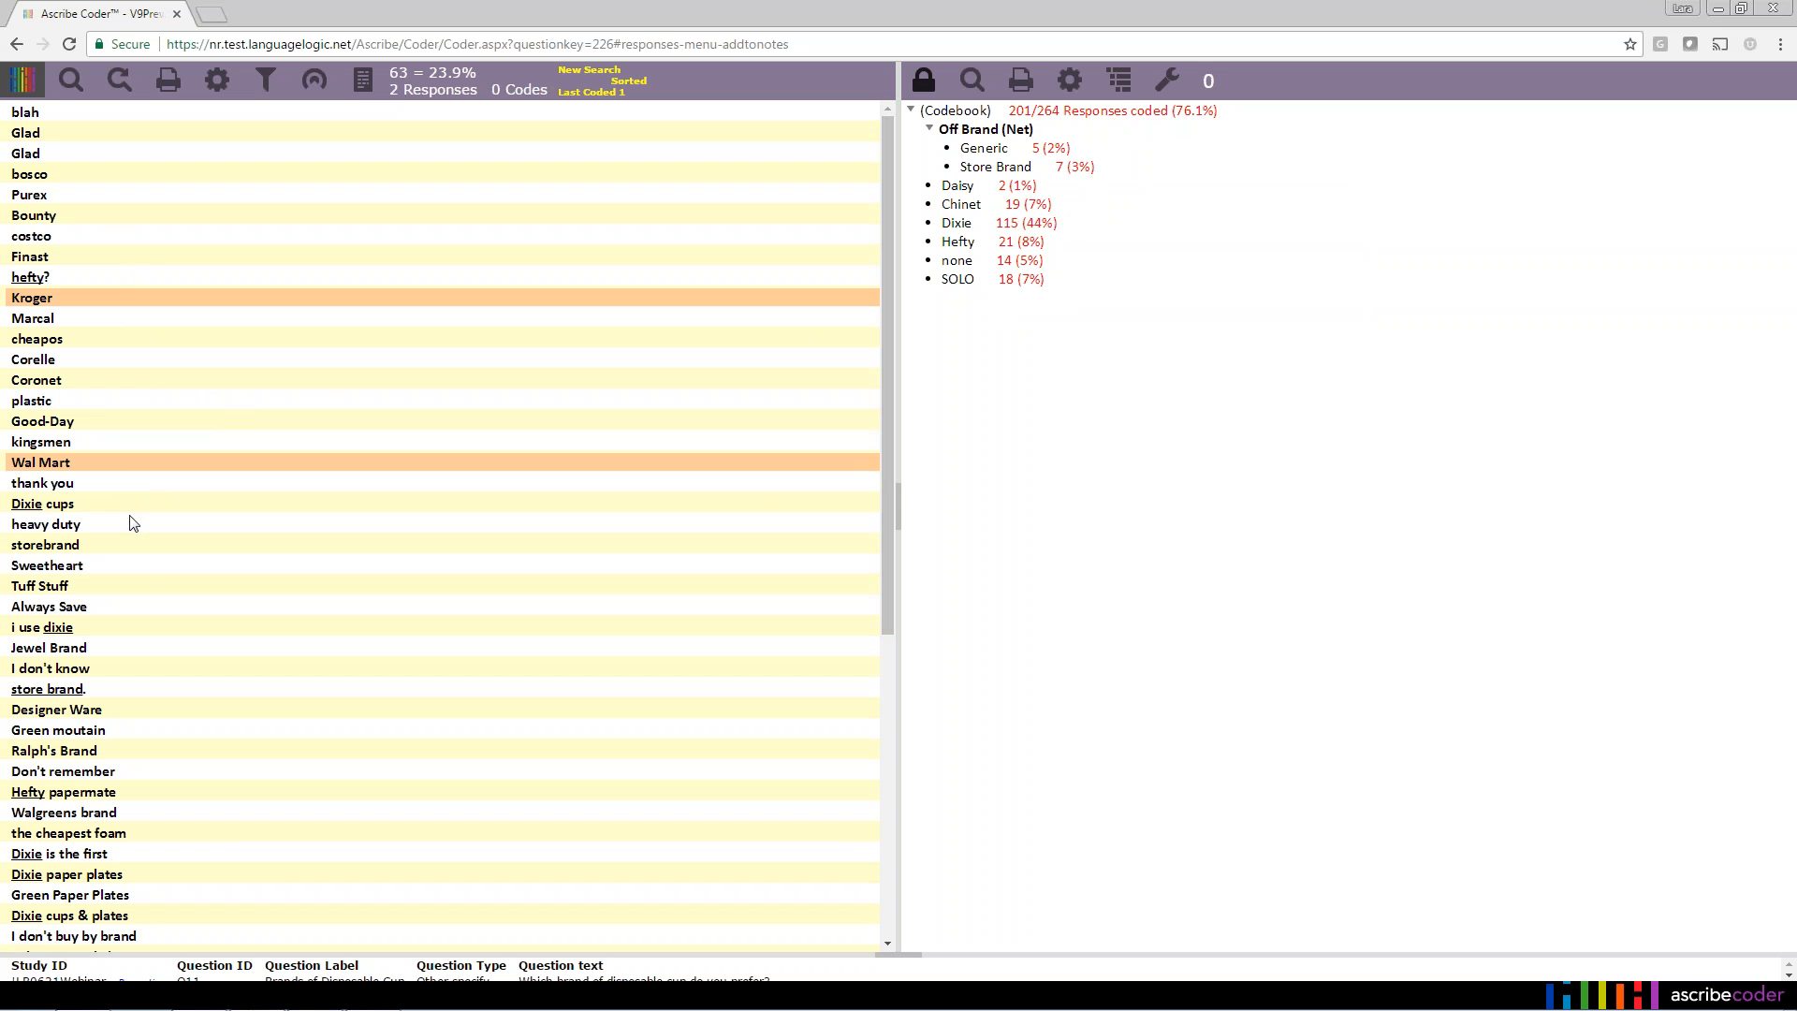
pyautogui.keyDown('ctrl'); pyautogui.click(126, 571); pyautogui.keyUp('ctrl')
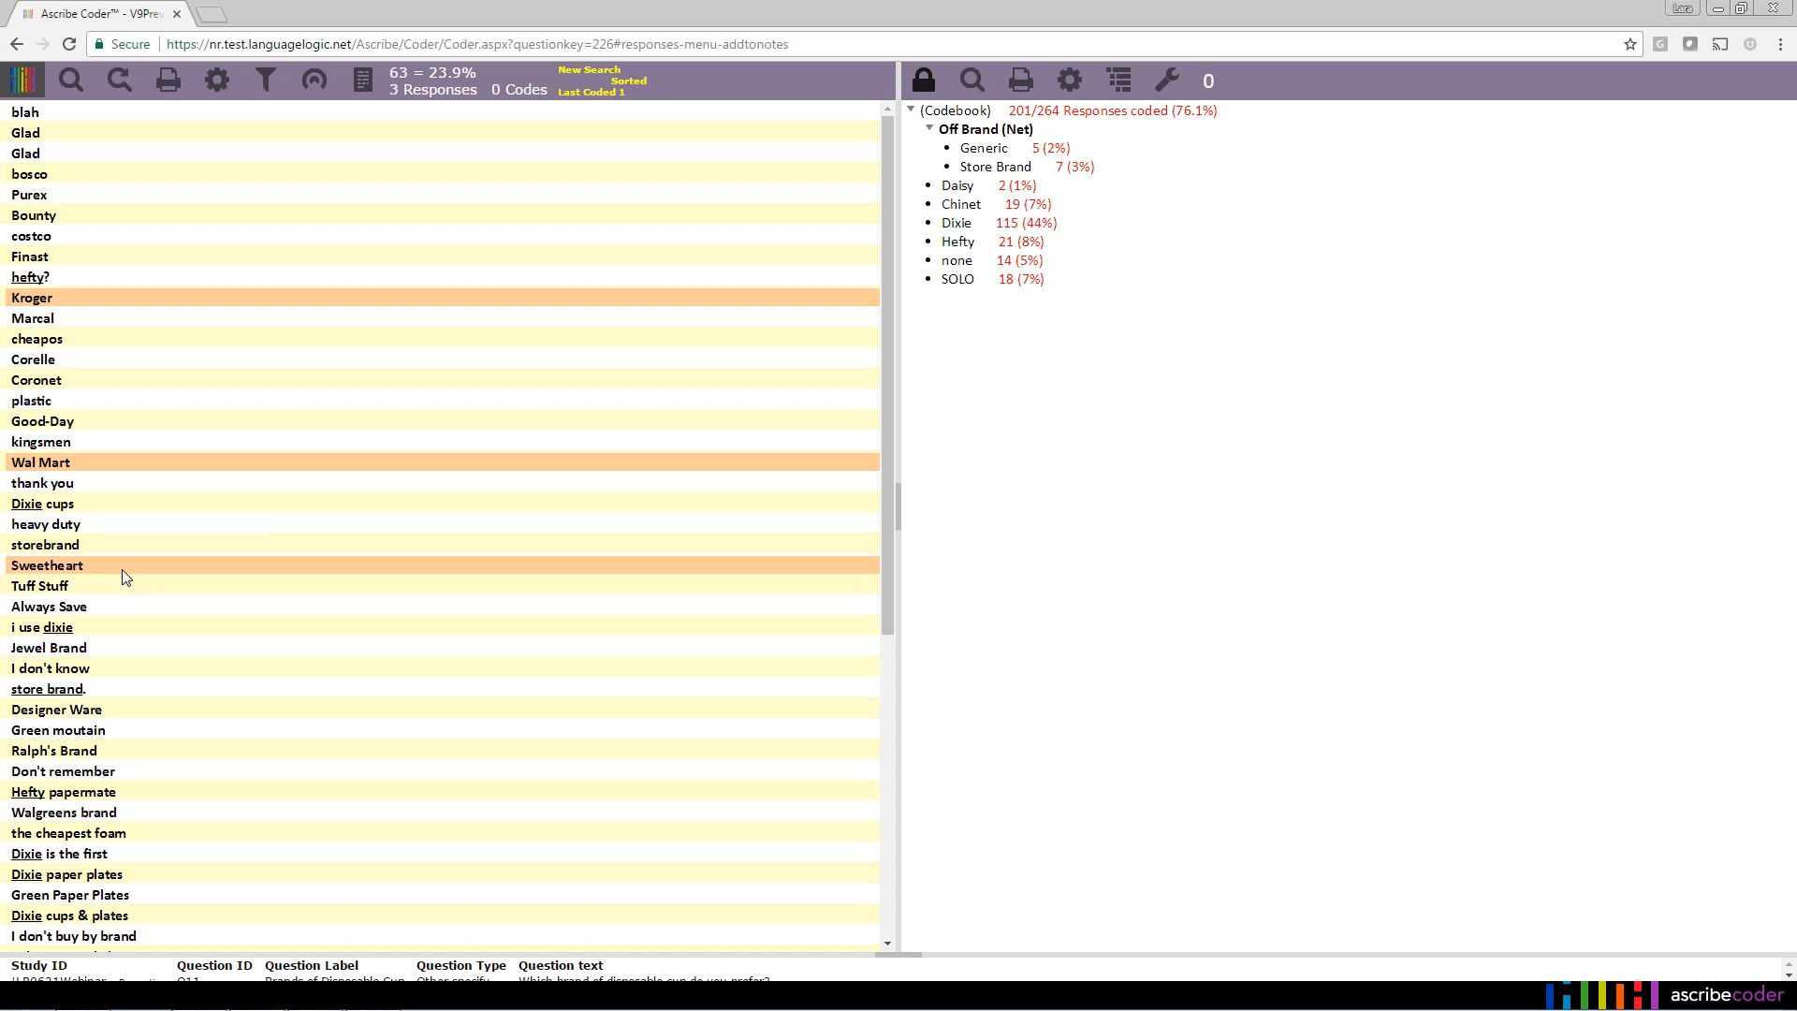
pyautogui.keyDown('ctrl'); pyautogui.click(129, 650); pyautogui.keyUp('ctrl')
pyautogui.keyDown('ctrl'); pyautogui.click(137, 573); pyautogui.keyUp('ctrl')
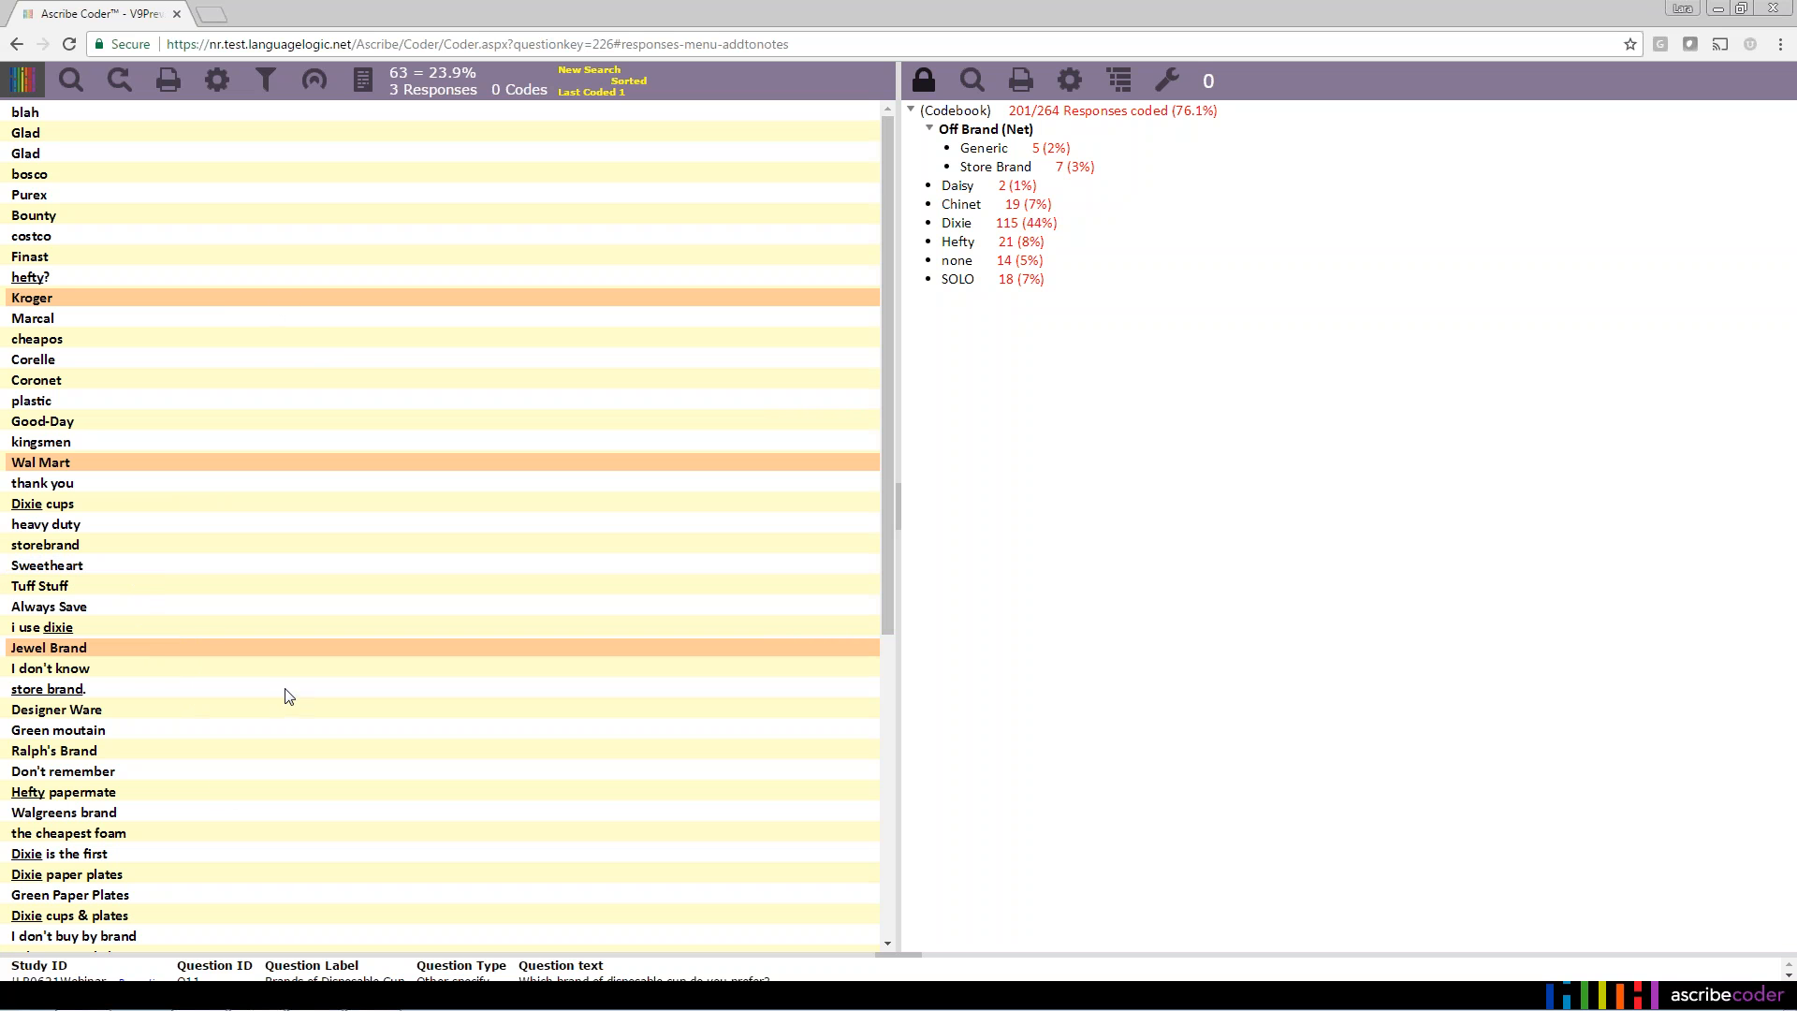
pyautogui.rightClick(1026, 168)
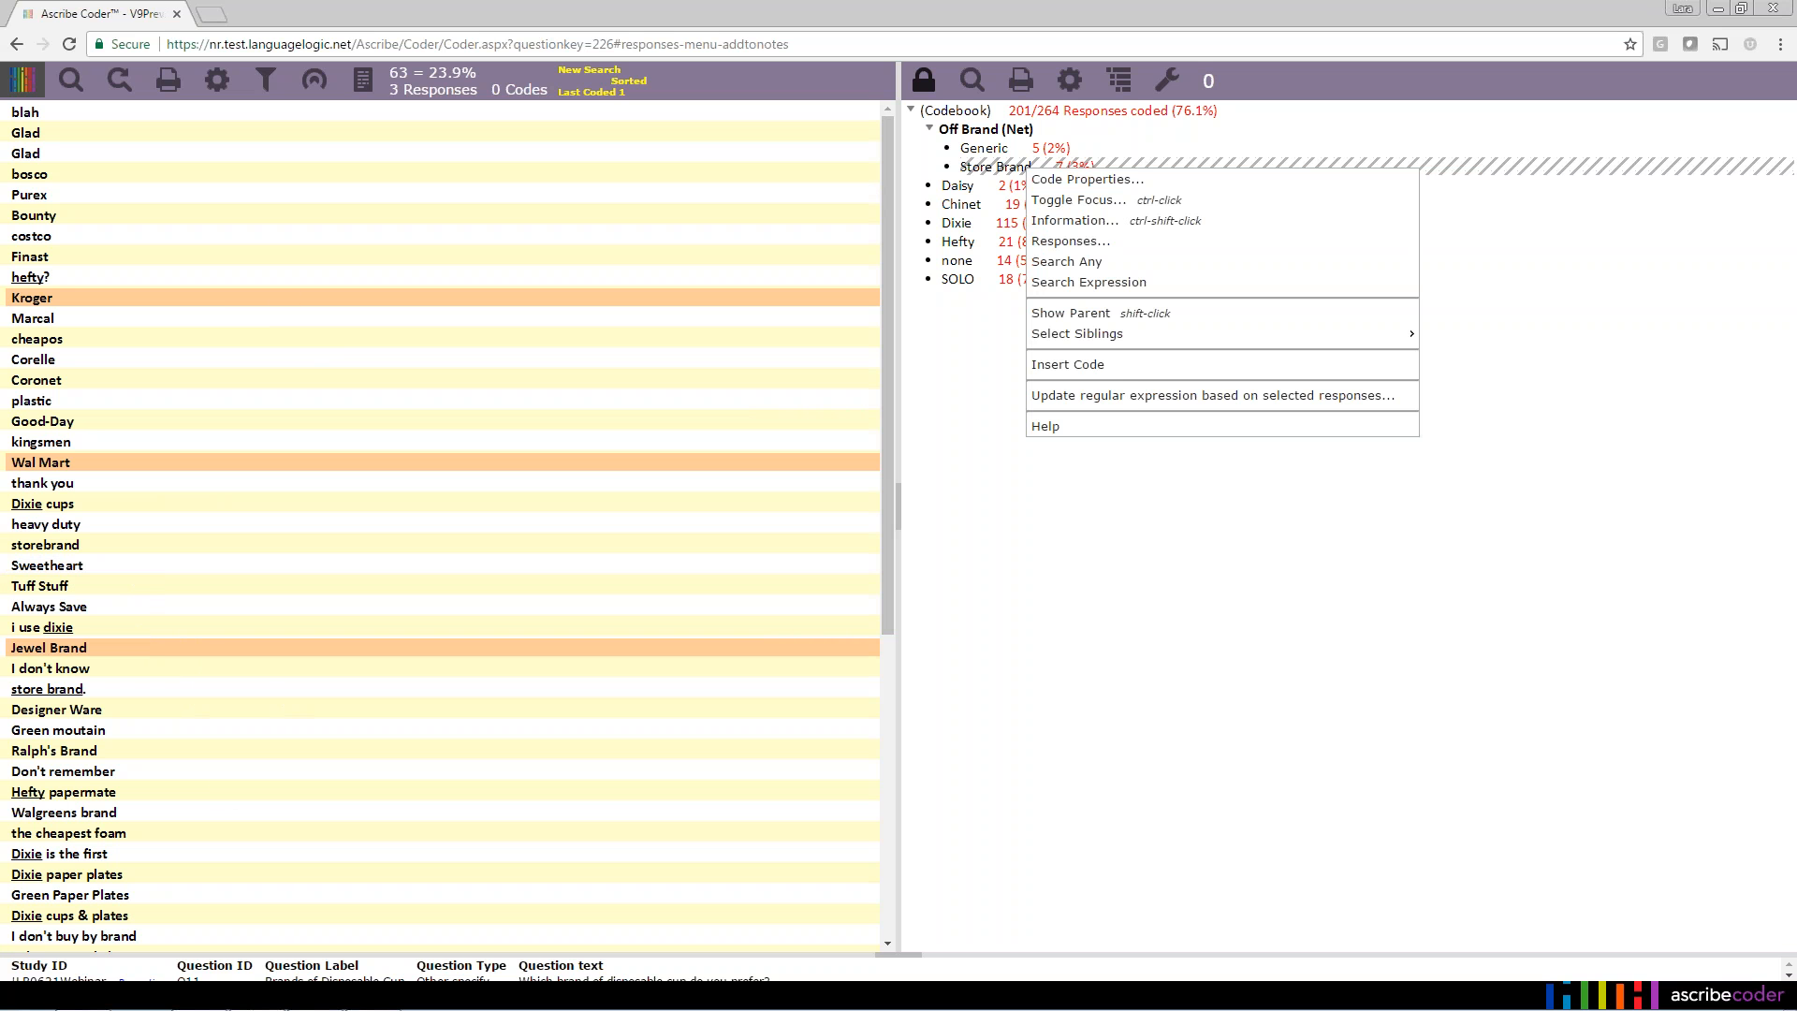
pyautogui.click(1287, 402)
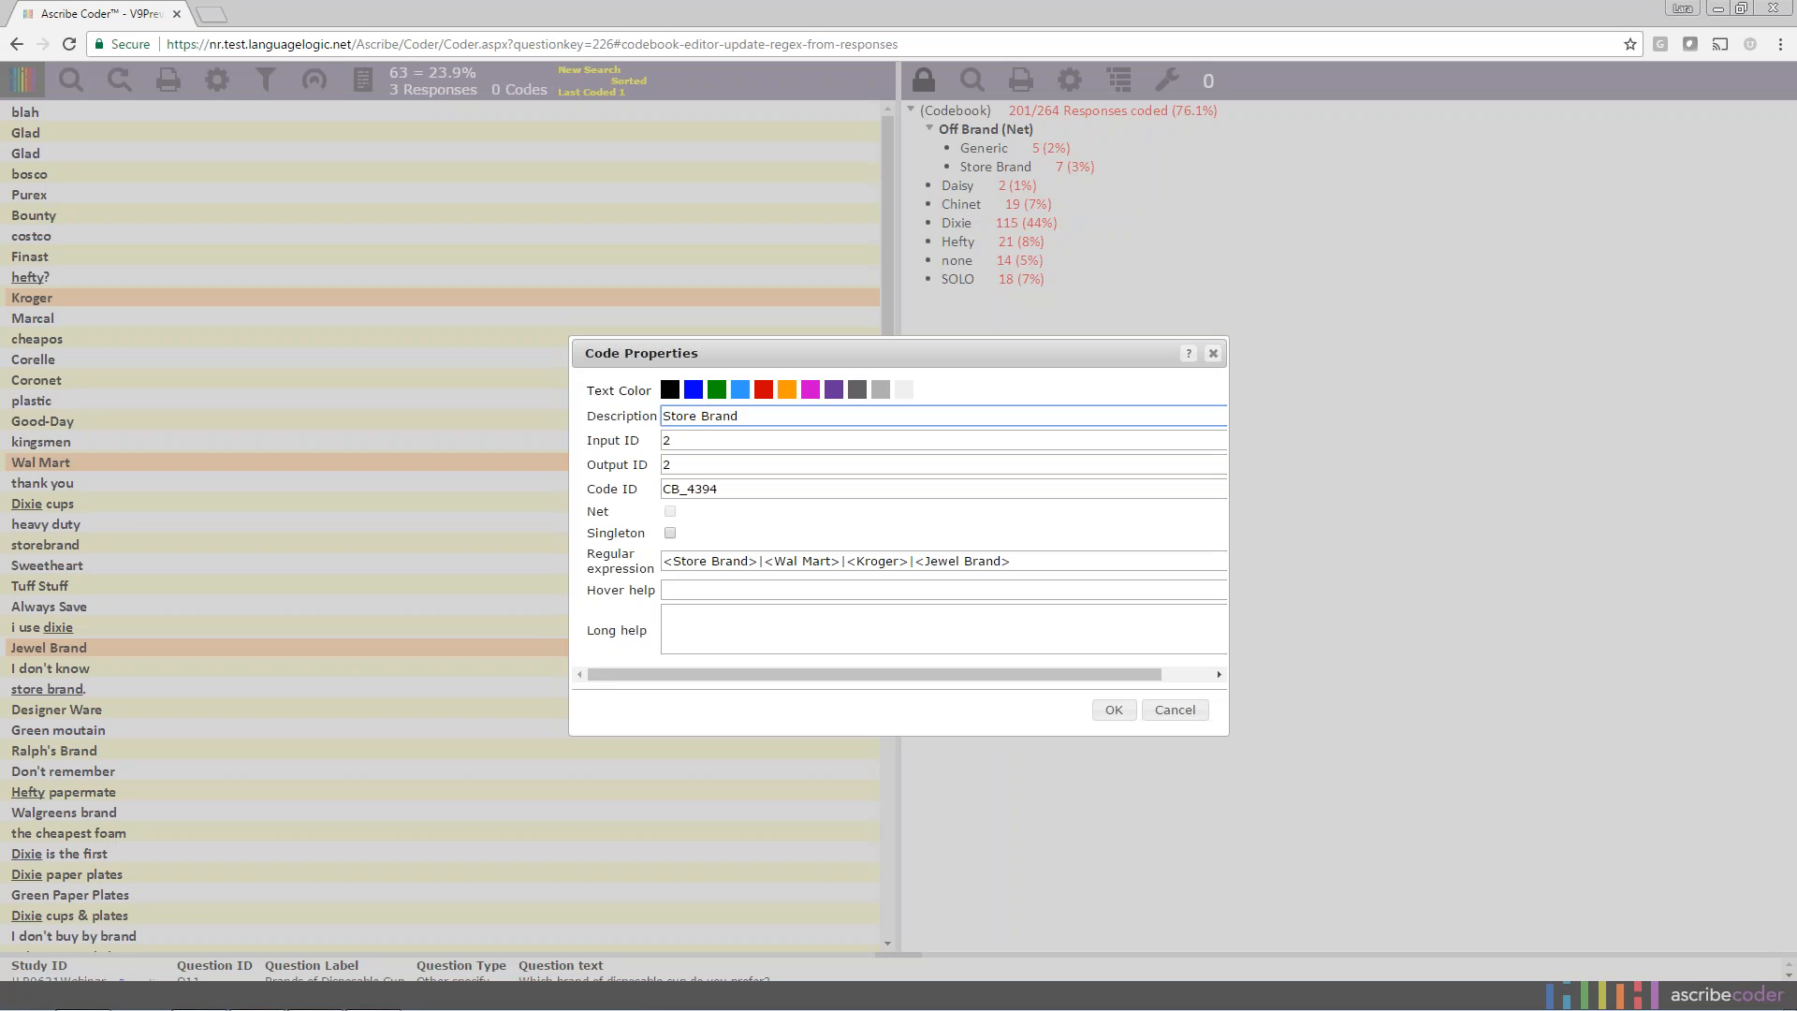
pyautogui.click(1111, 710)
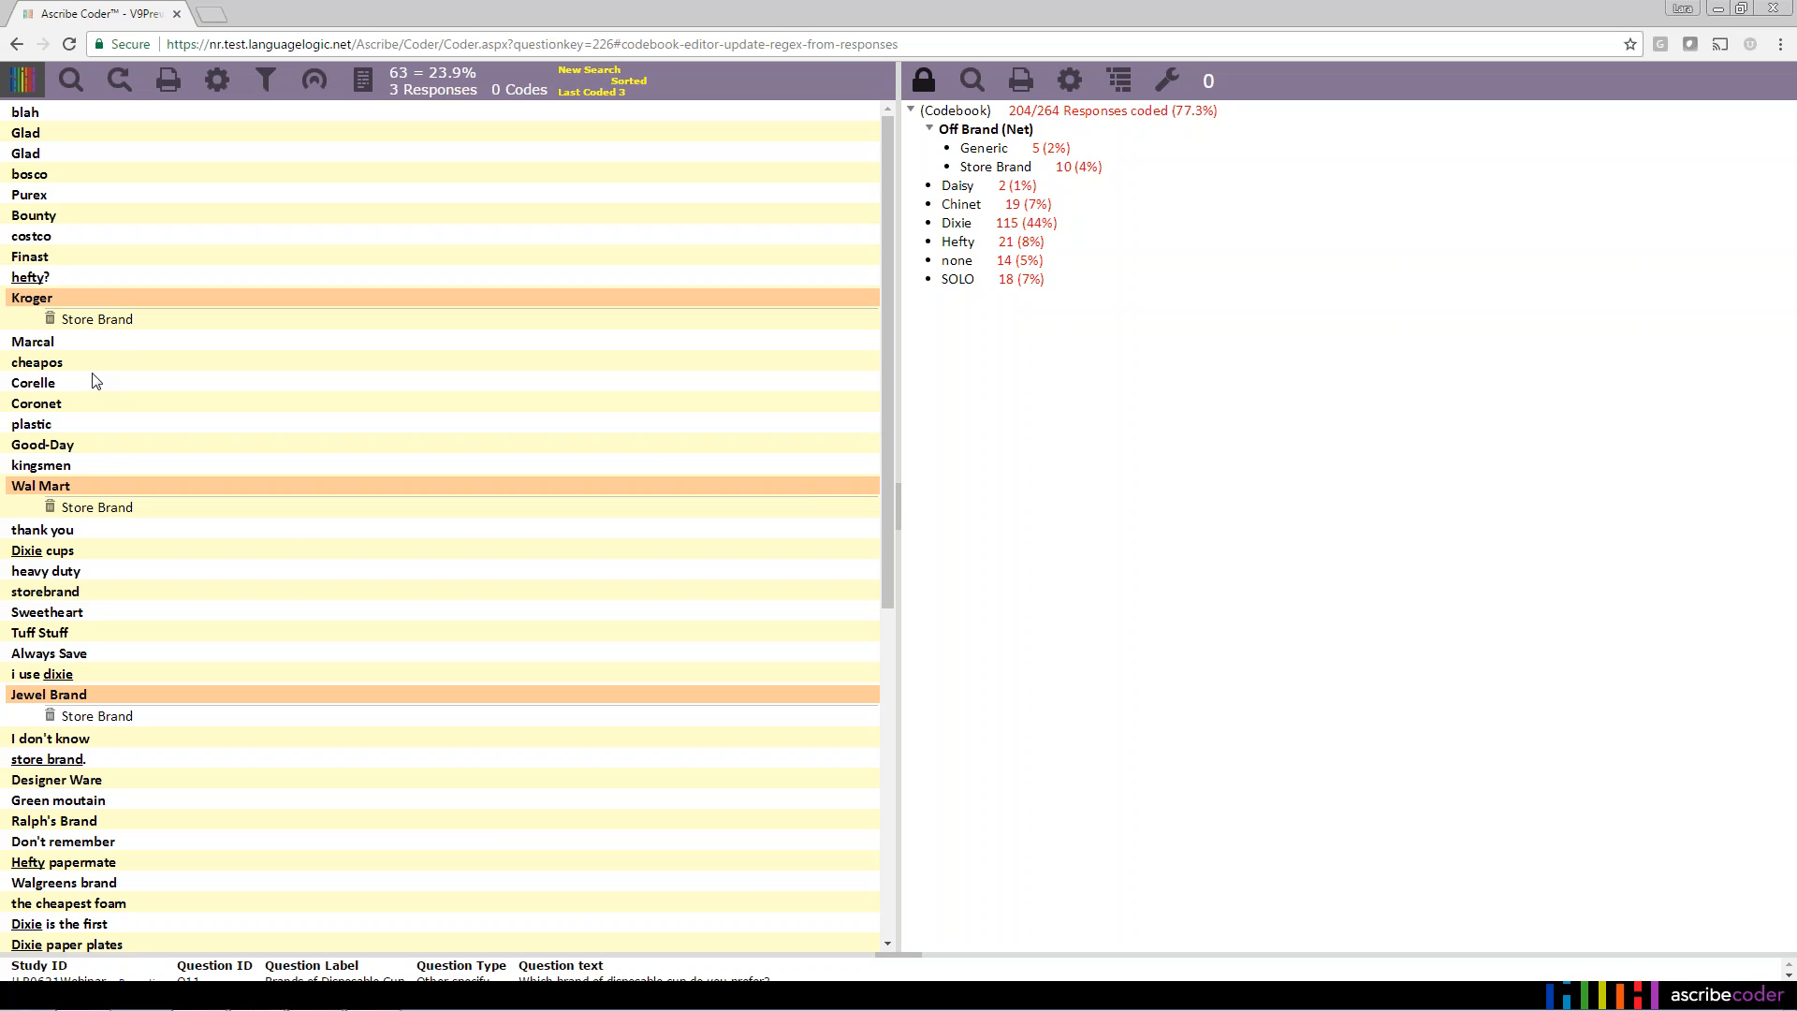
# Check the Store Brand code's properties for its regular expression and review the commands offered for that code.
pyautogui.rightClick(1044, 165)
pyautogui.click(1075, 178)
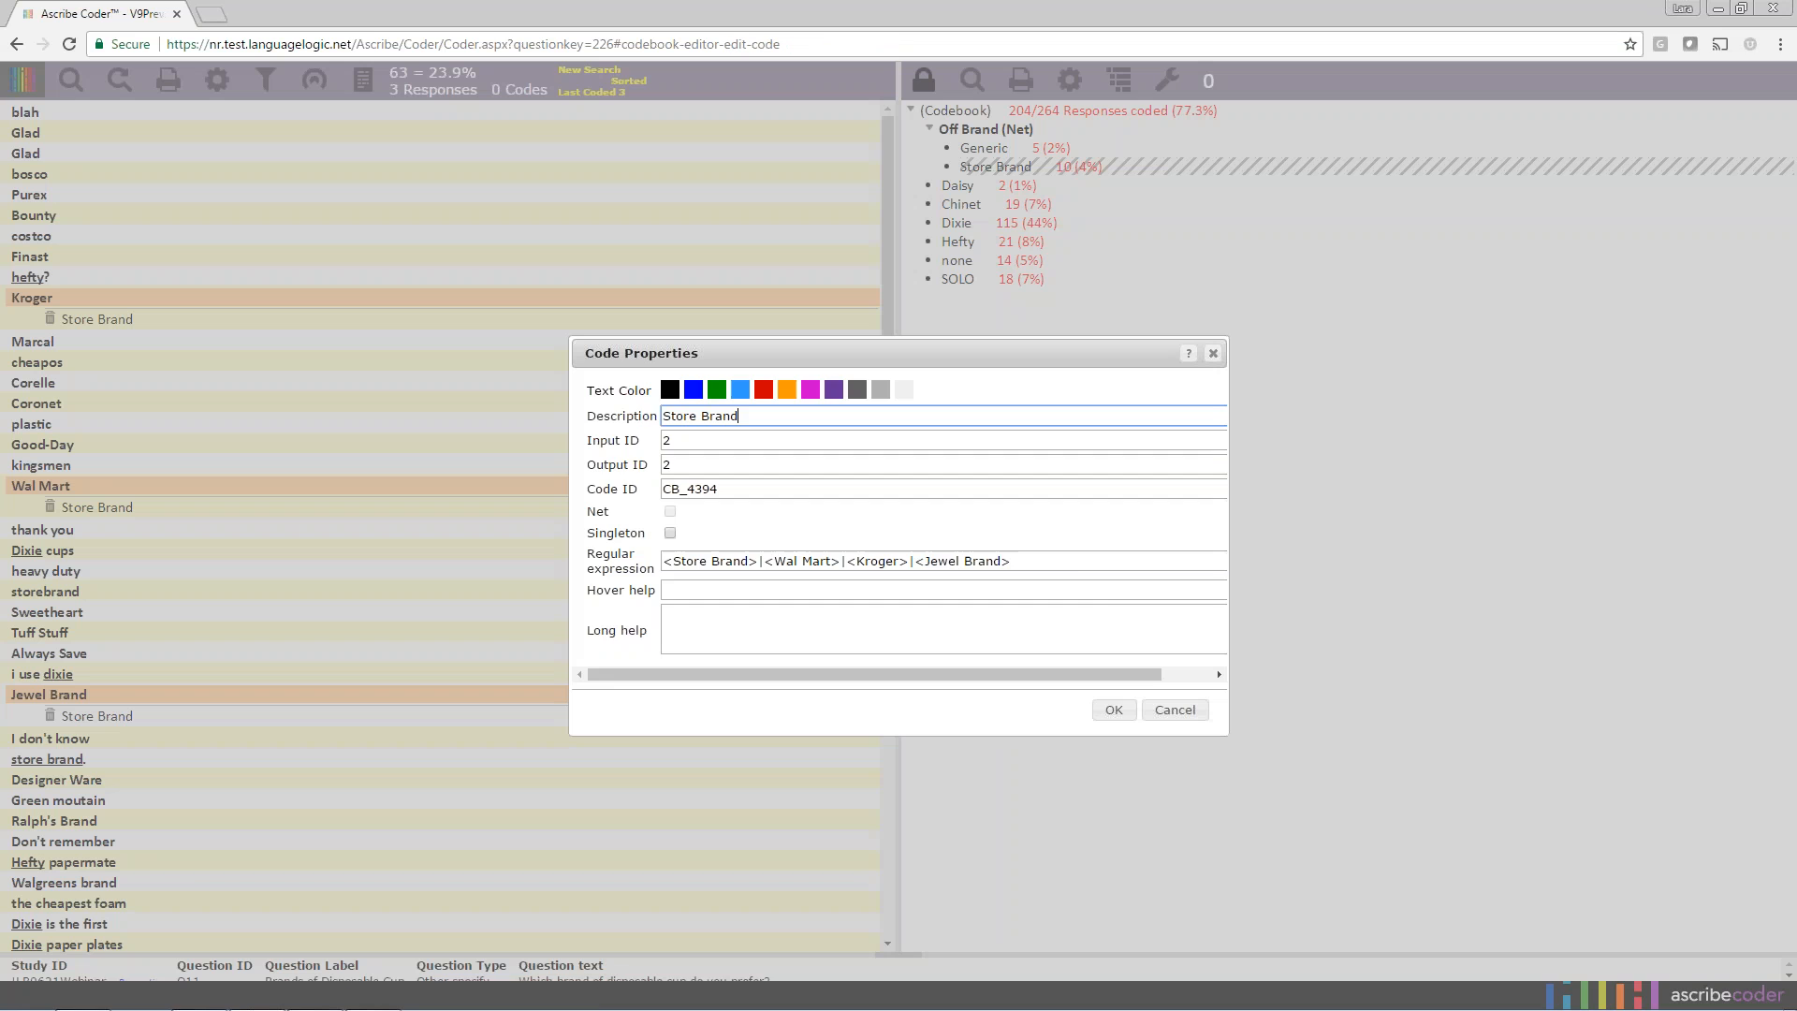
pyautogui.click(1191, 713)
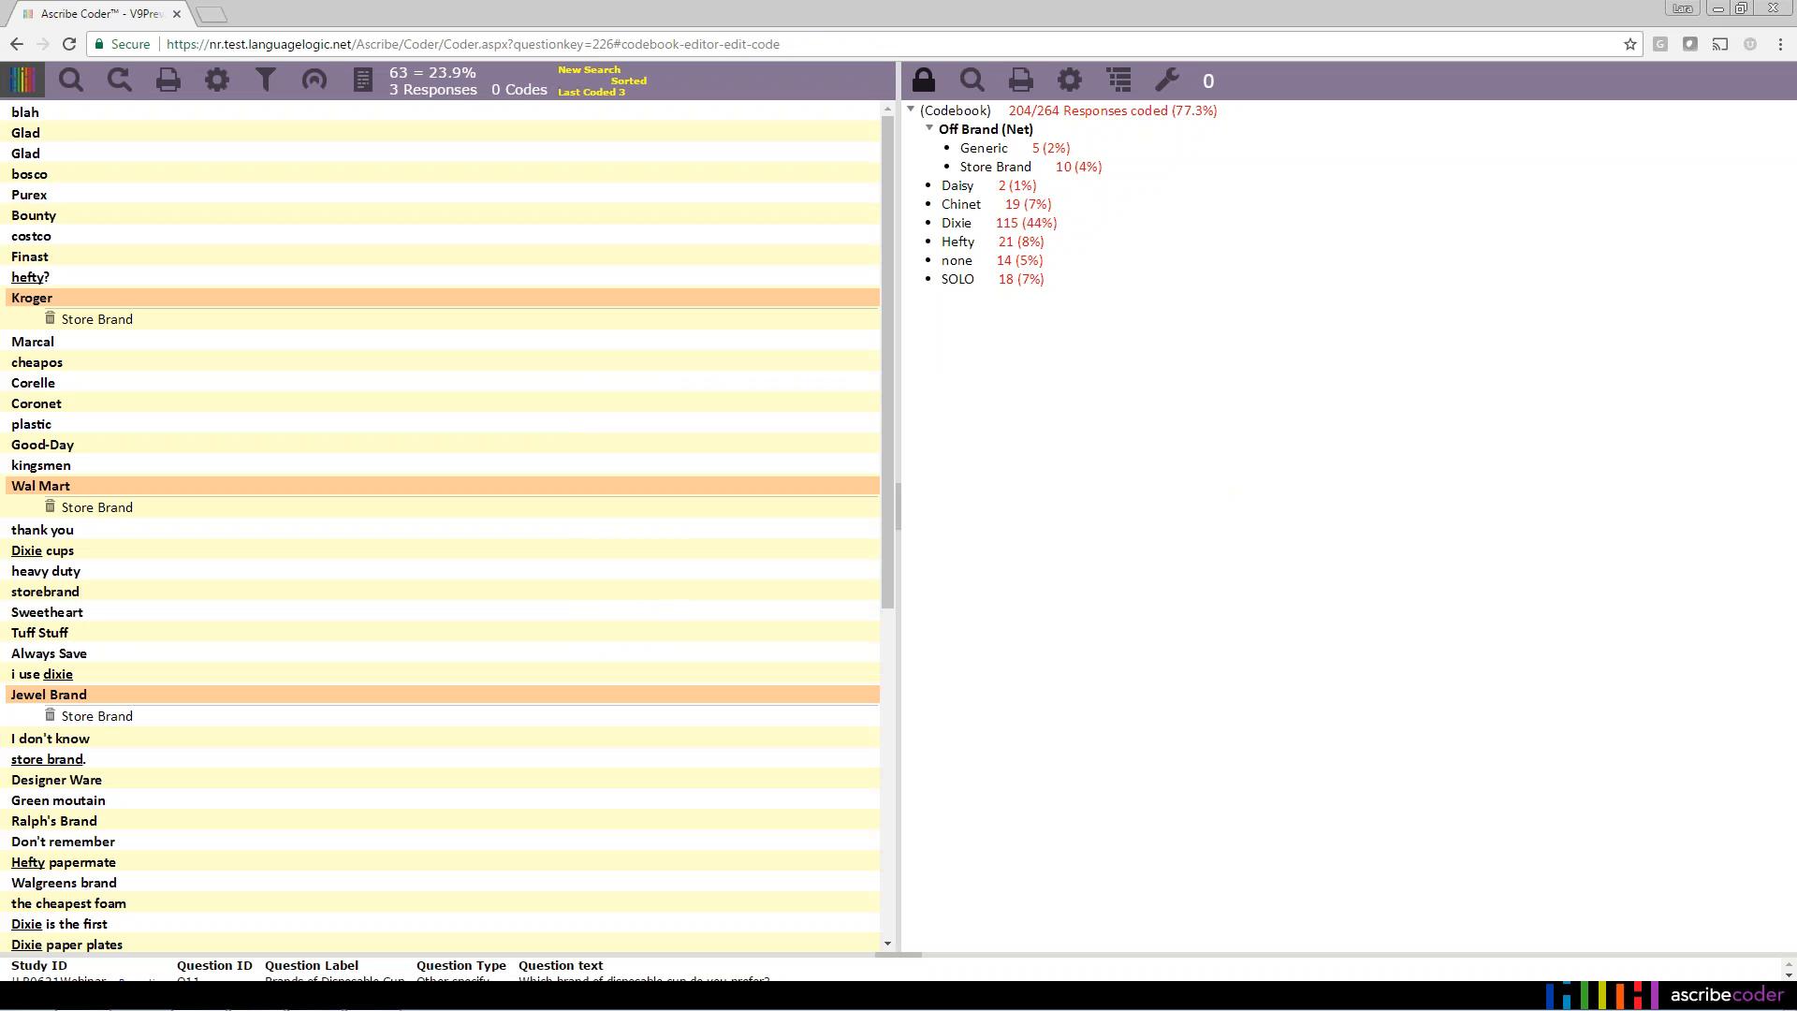
pyautogui.rightClick(1045, 166)
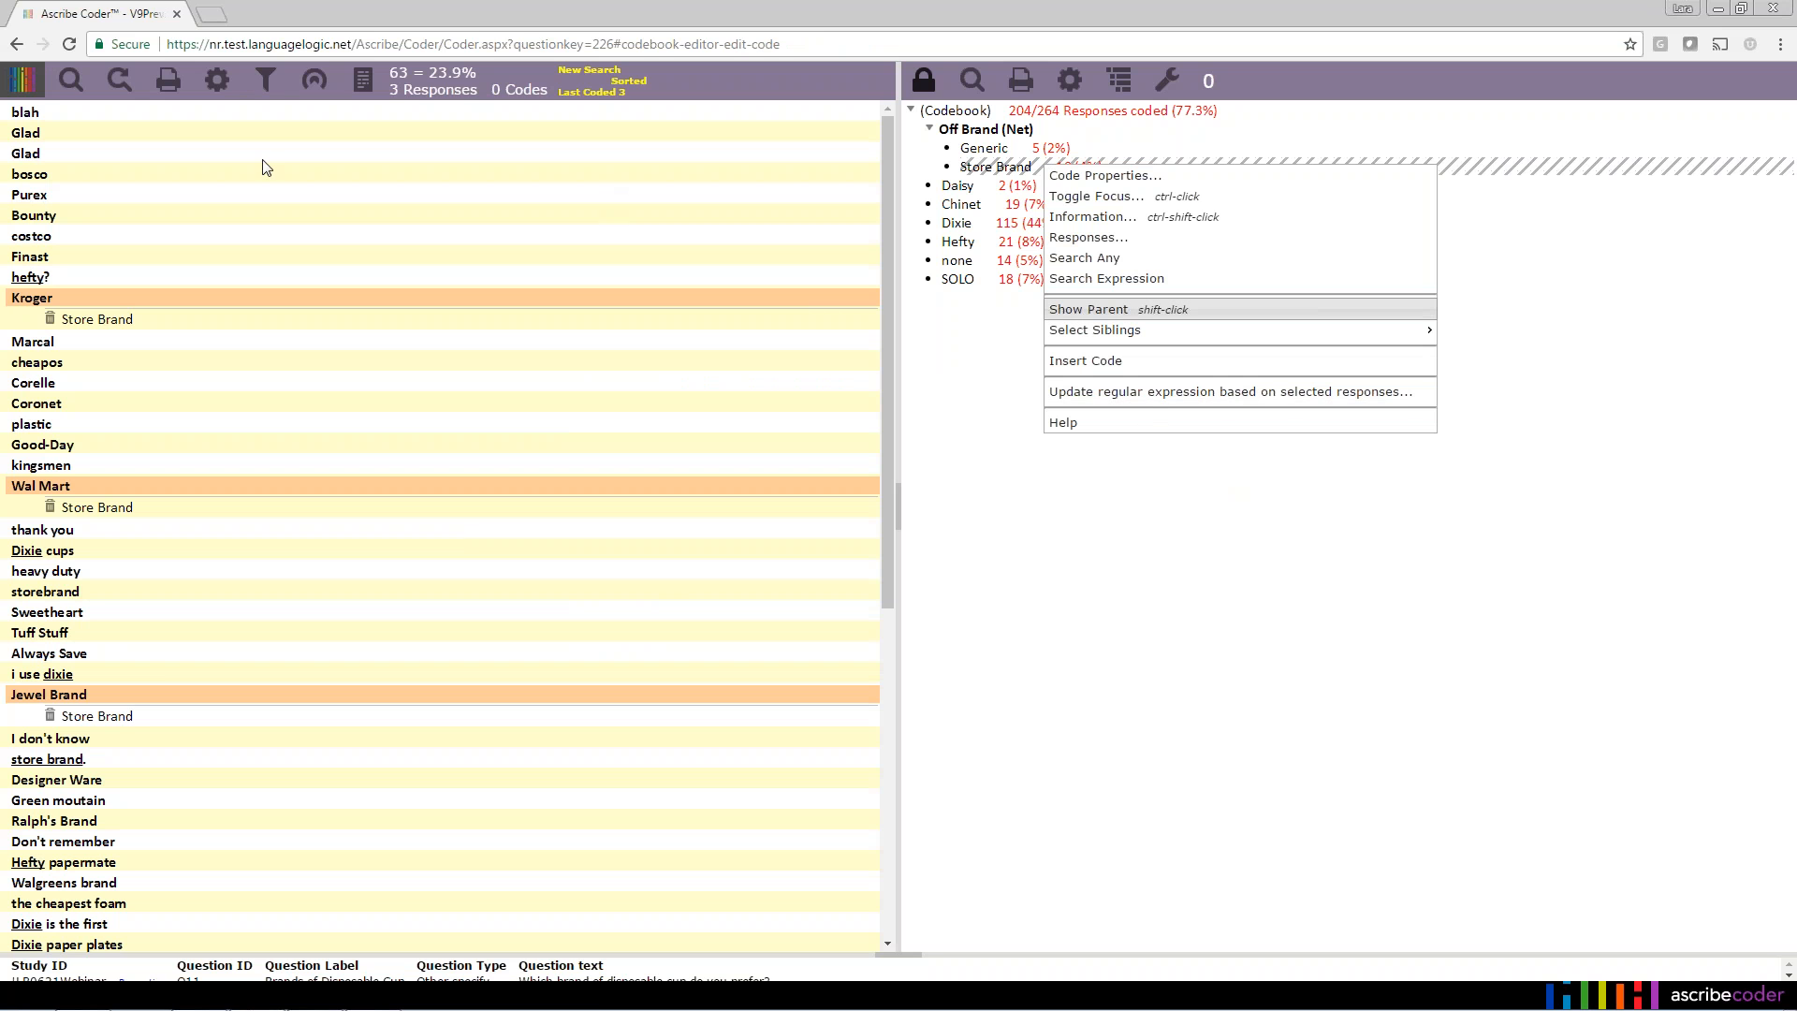
# Refresh the uncoded responses and add a top-level Bounty code with regular expression <Bounty>, based on the Bounty response.
pyautogui.click(119, 80)
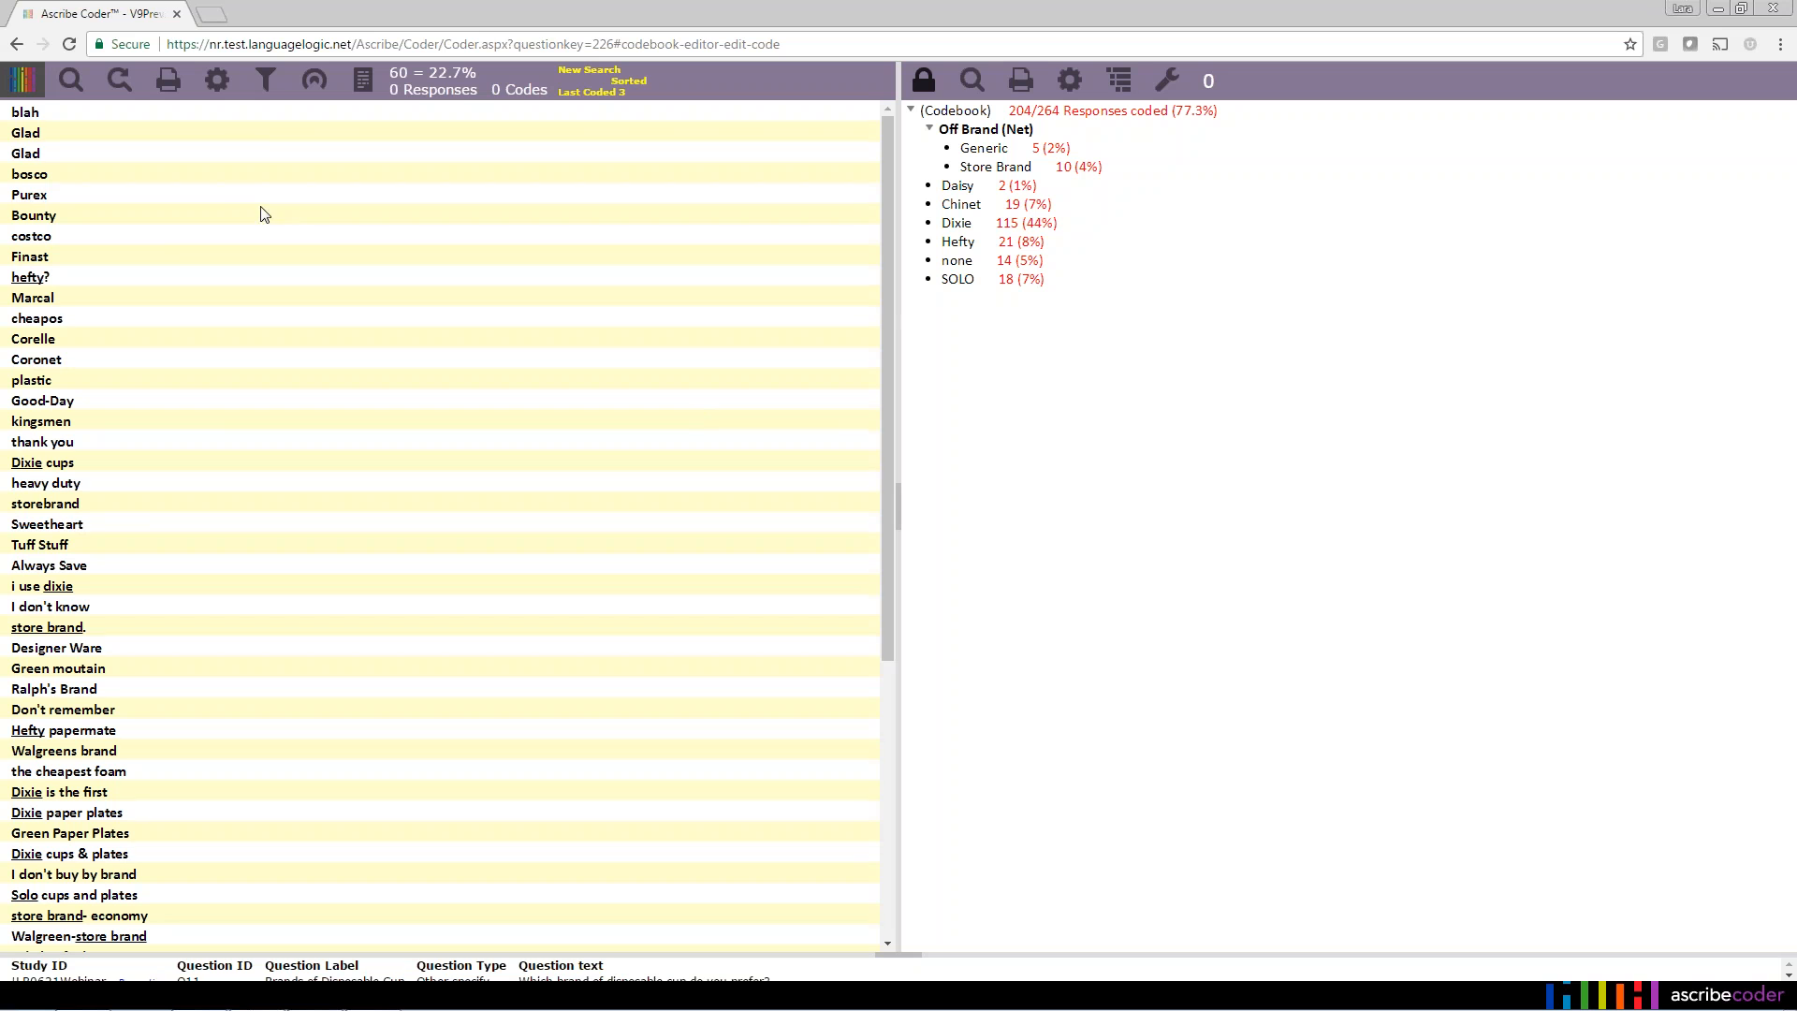
pyautogui.click(147, 219)
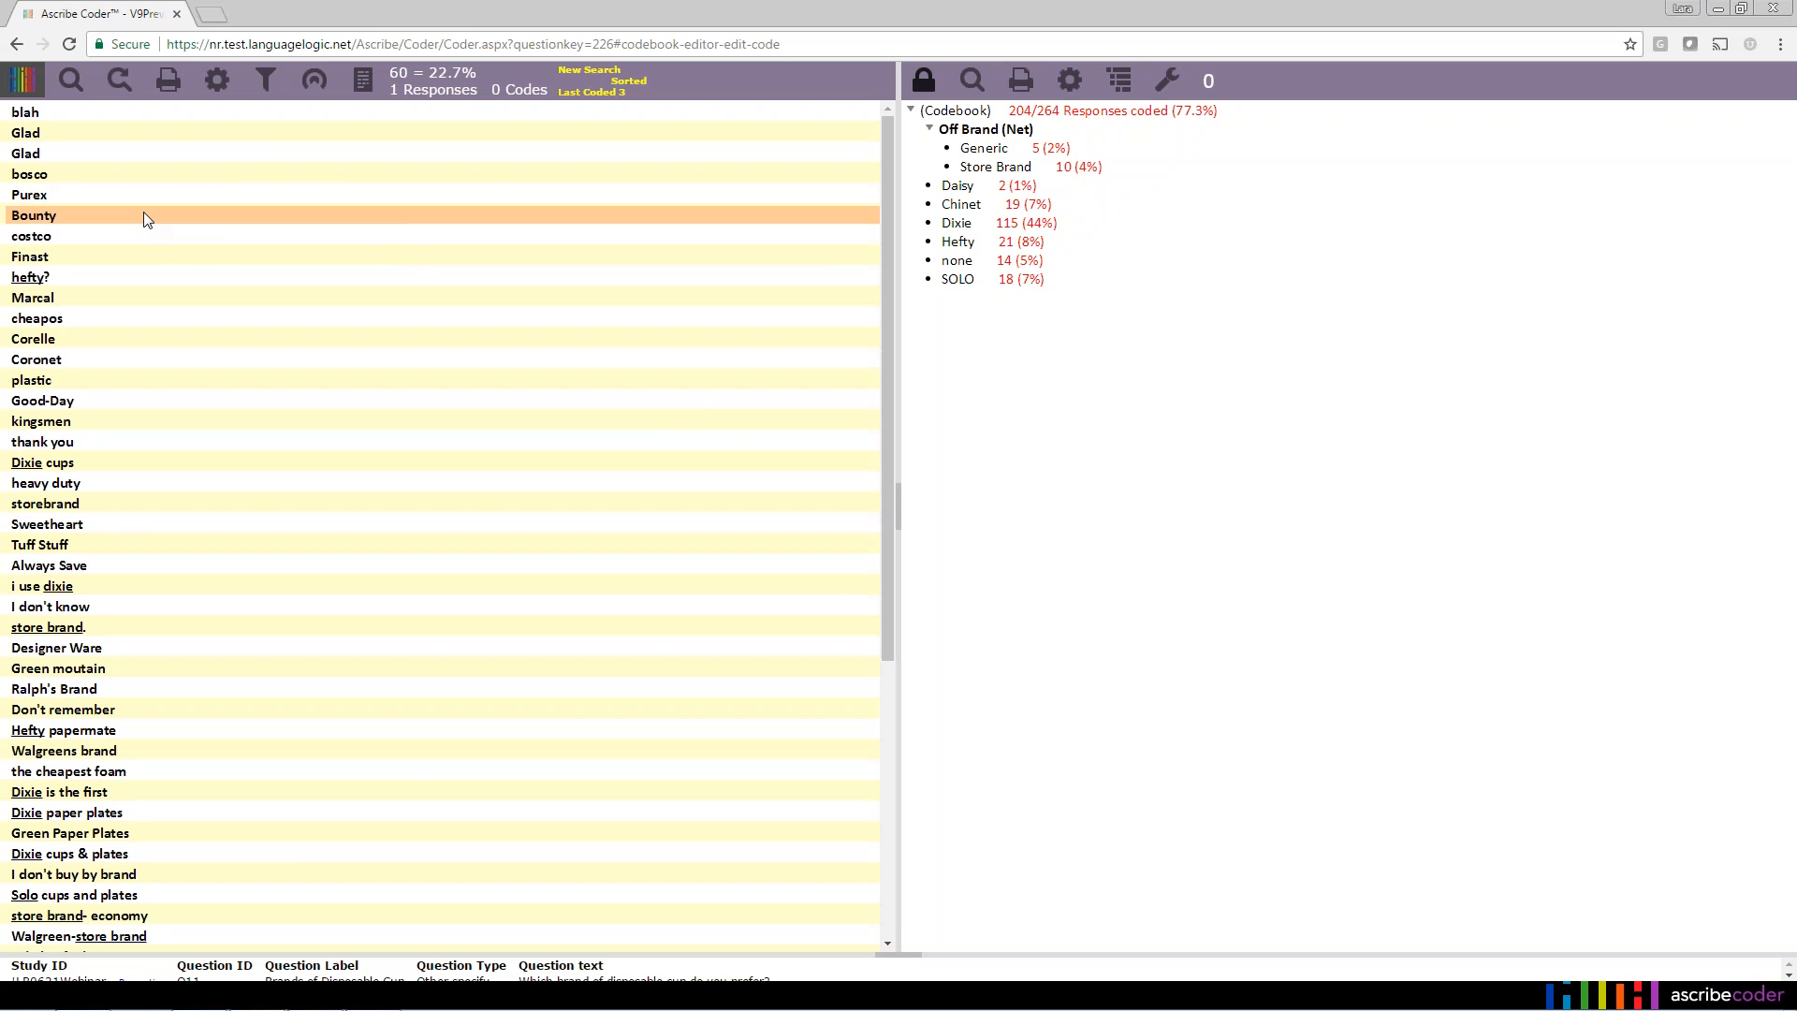
pyautogui.rightClick(972, 106)
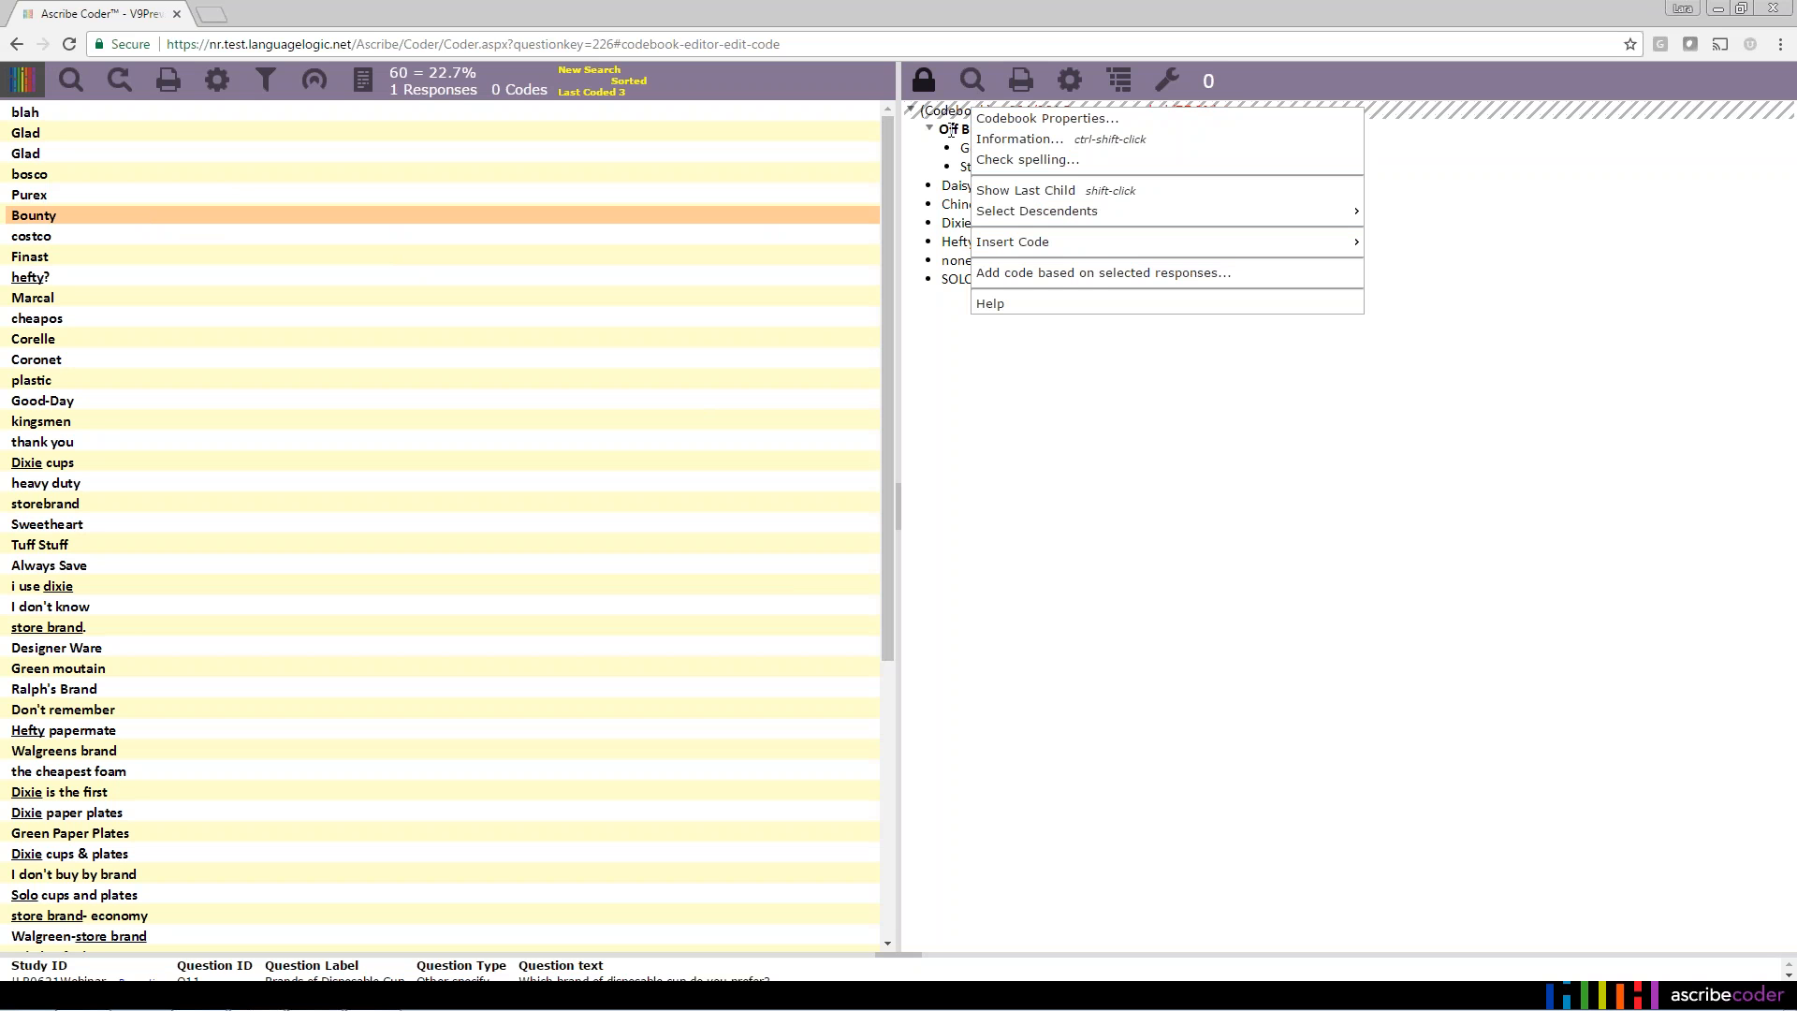
pyautogui.click(1078, 274)
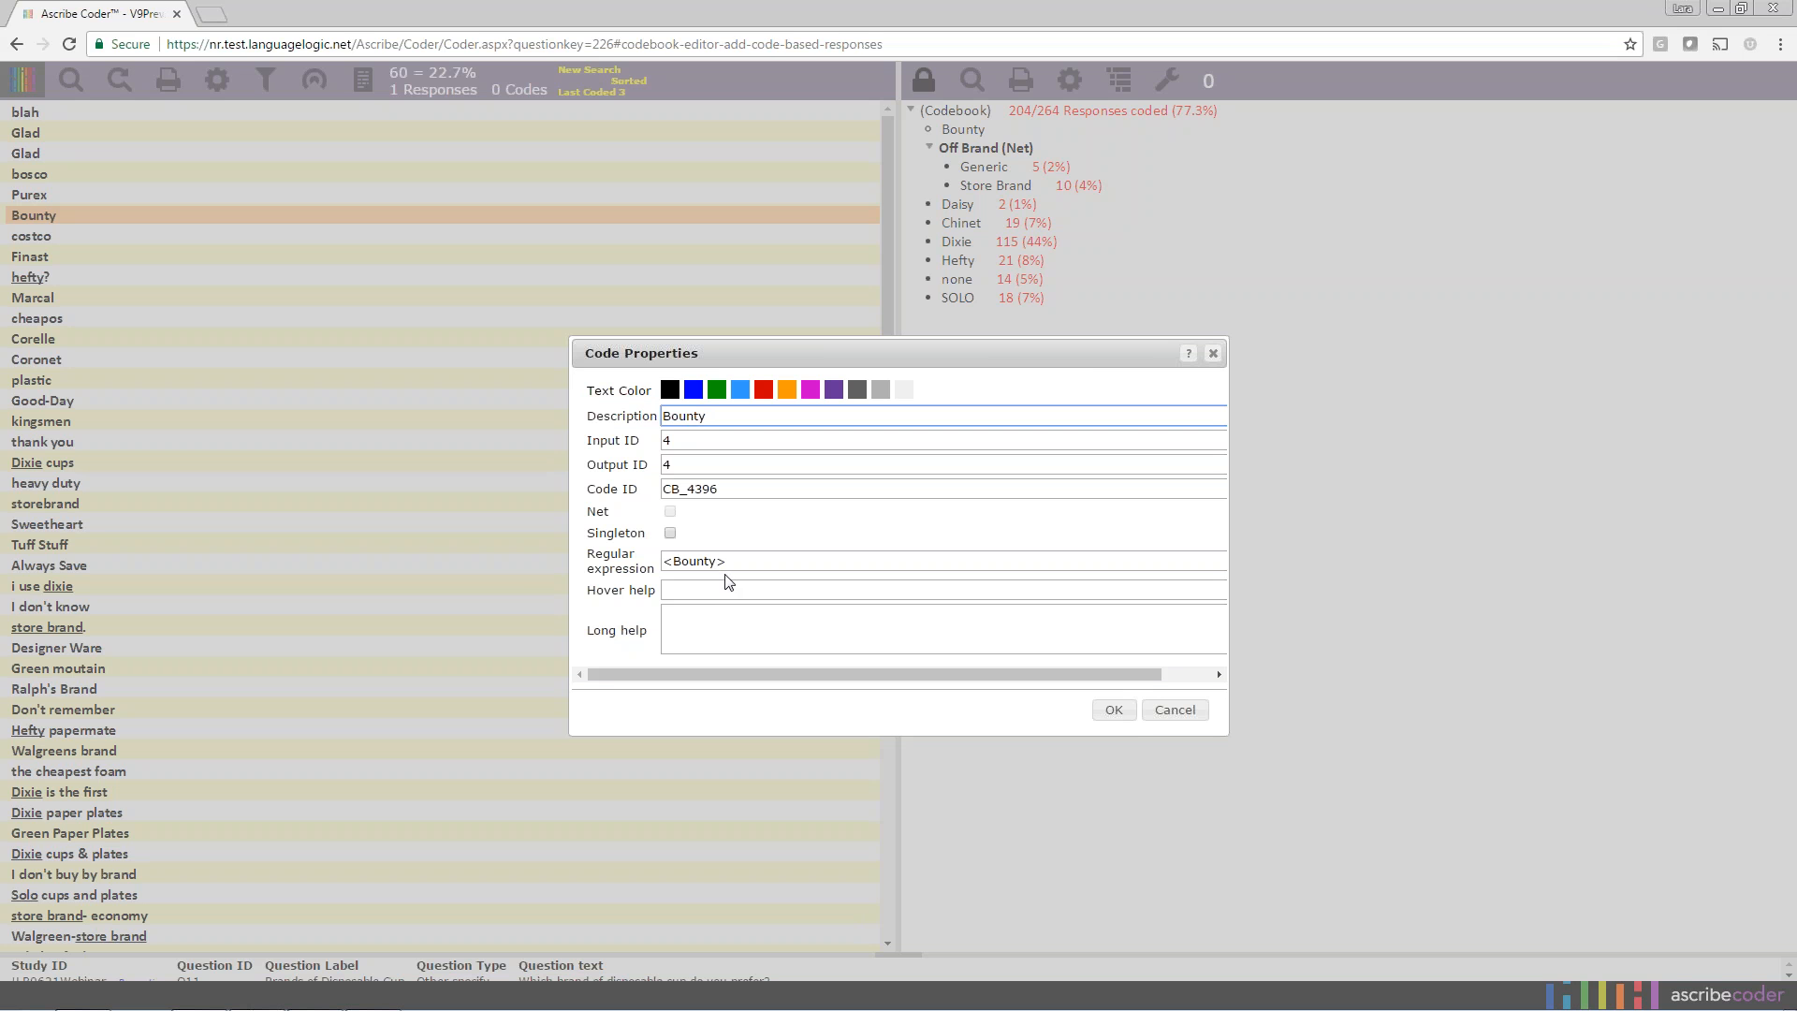
pyautogui.click(1114, 709)
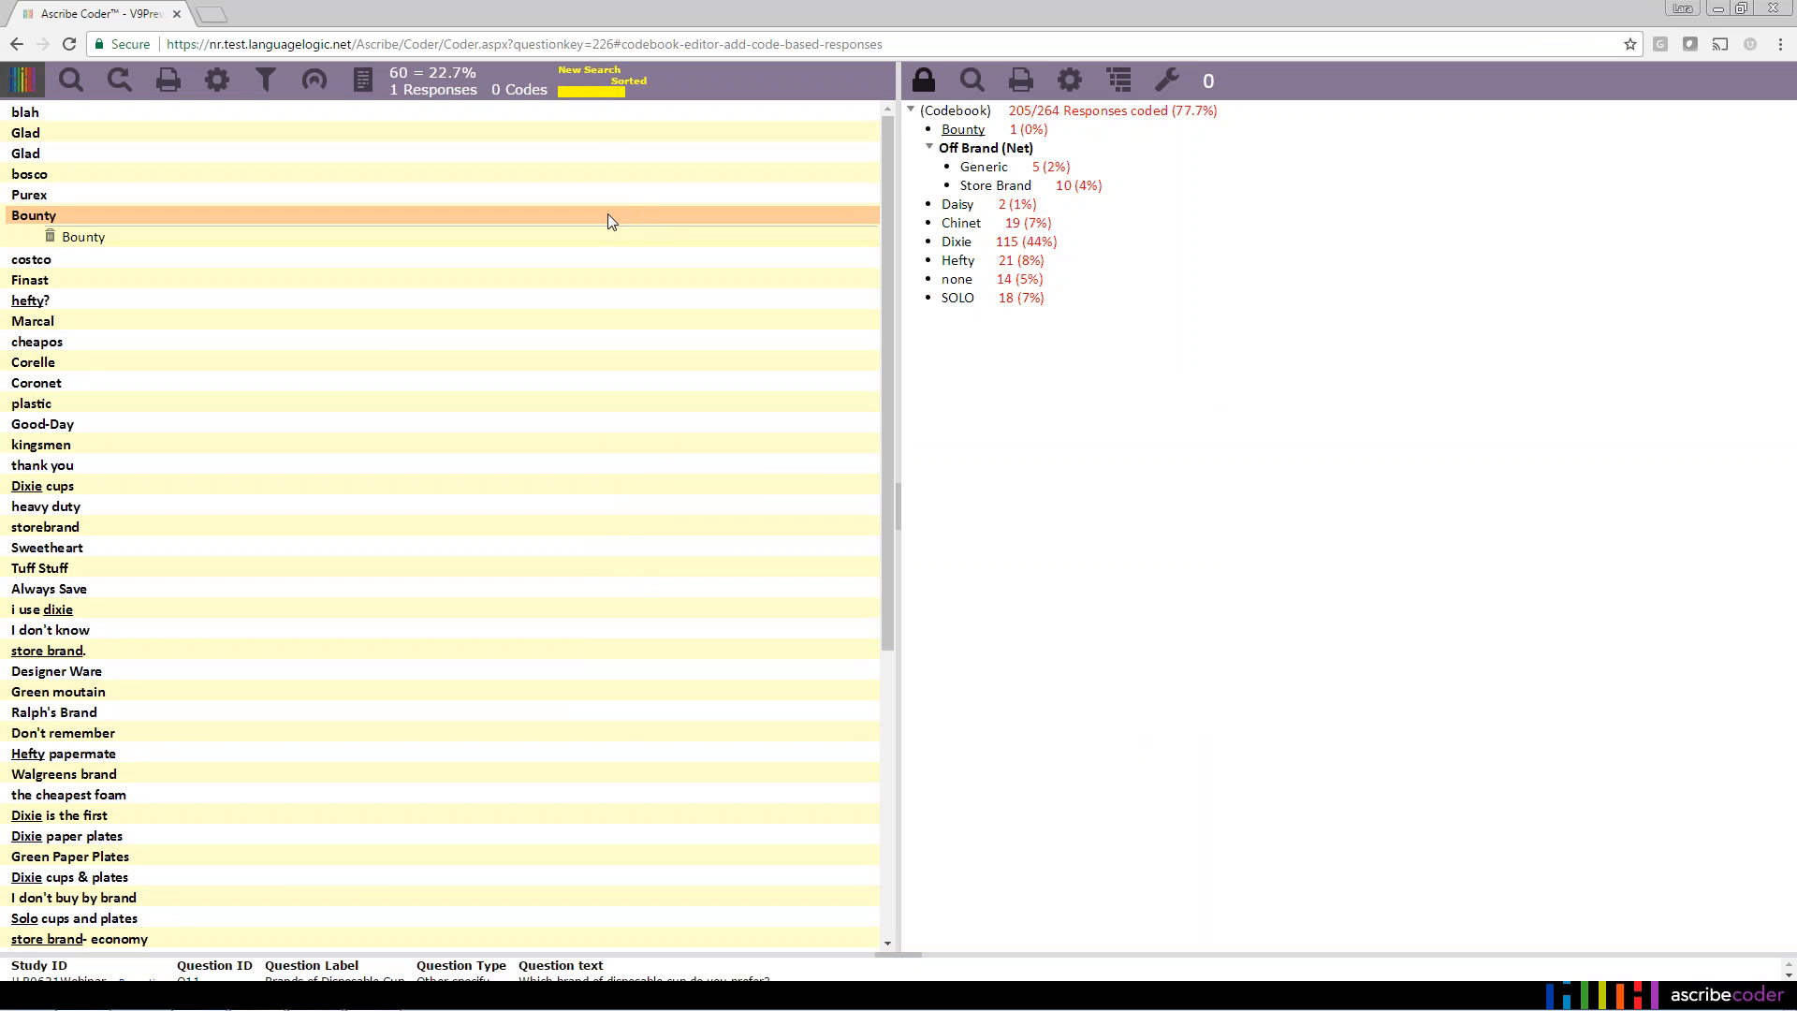
# Examine the commands offered for the codebook root, the Off Brand net and the Chinet code, plus the response statistics summary.
pyautogui.rightClick(990, 110)
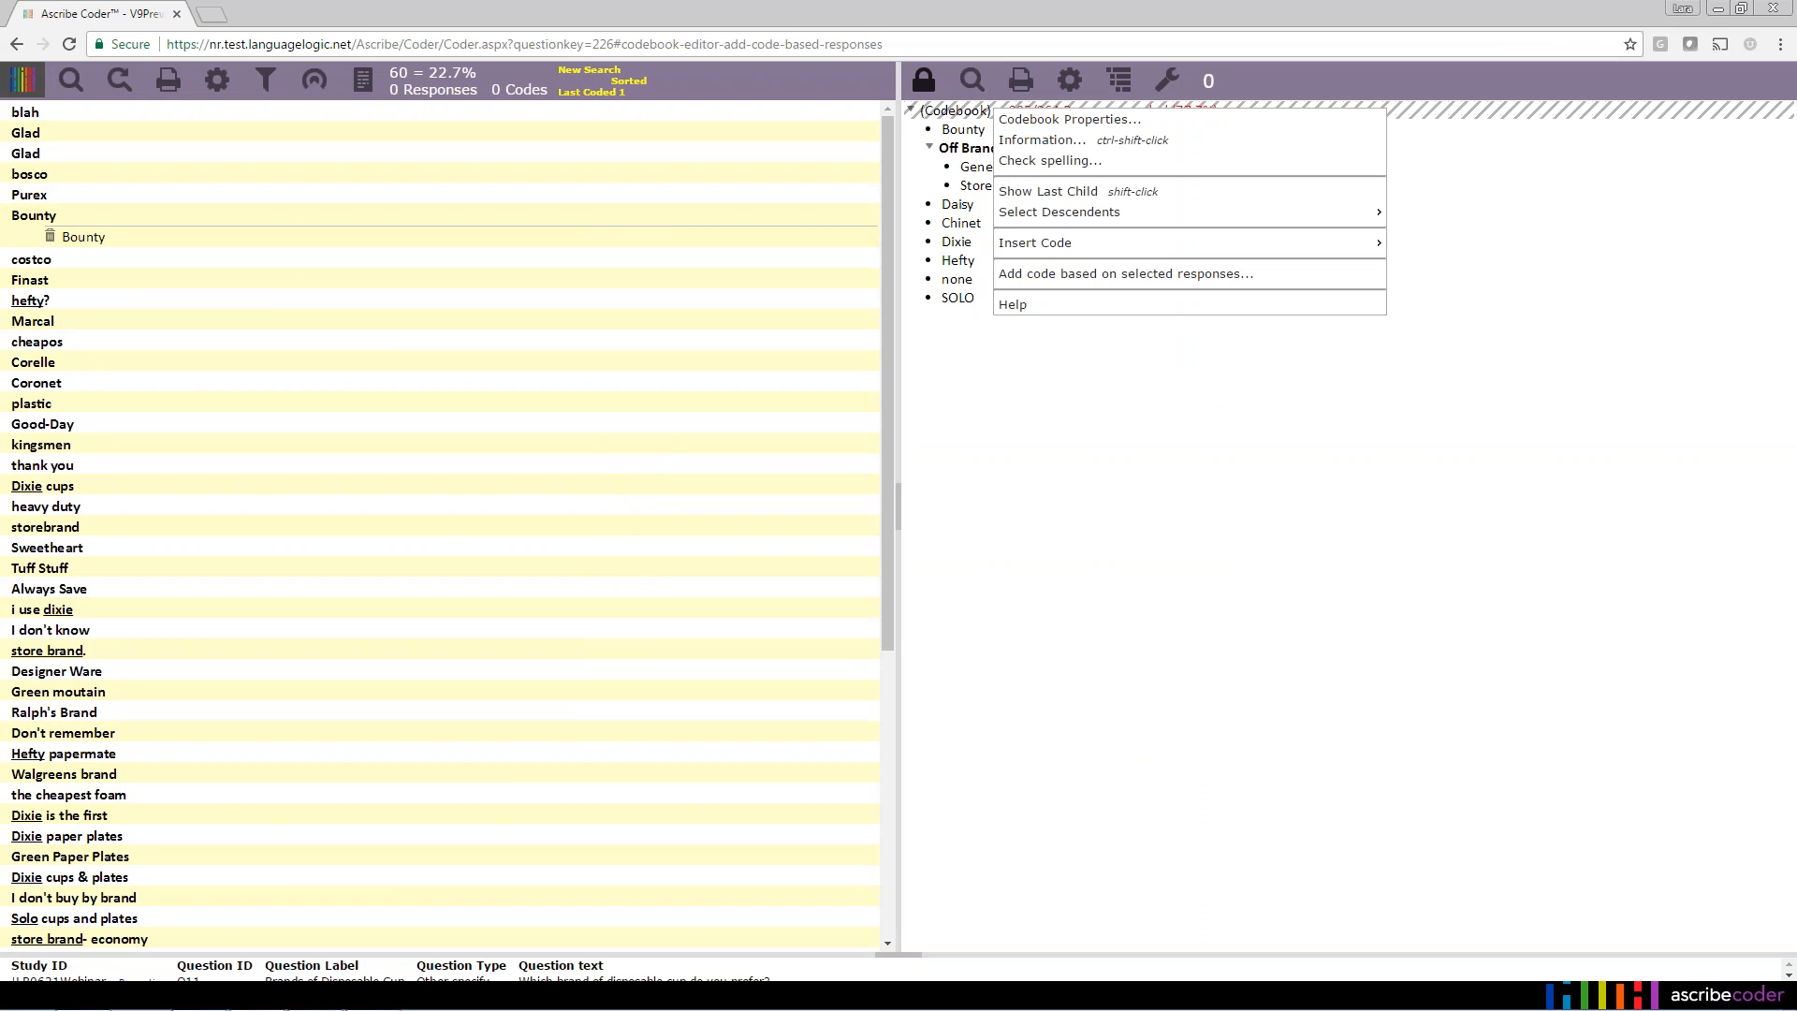
pyautogui.rightClick(983, 150)
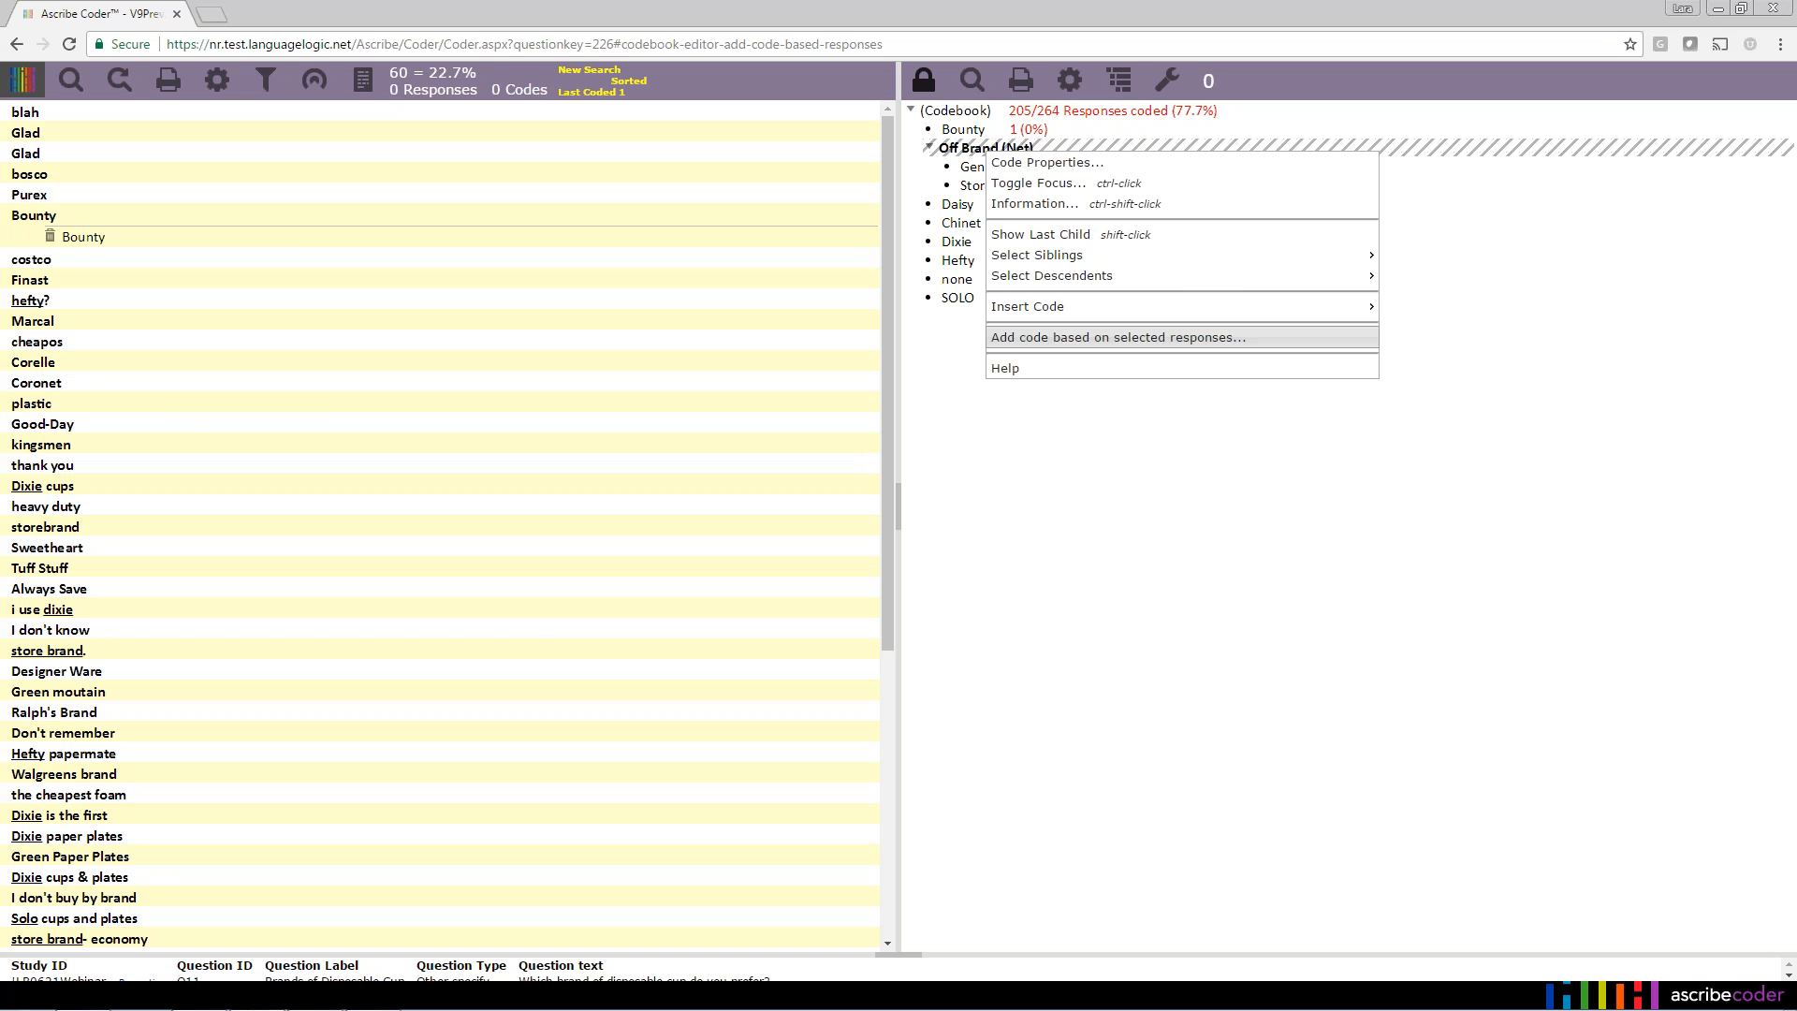
pyautogui.click(1138, 499)
pyautogui.moveTo(424, 92)
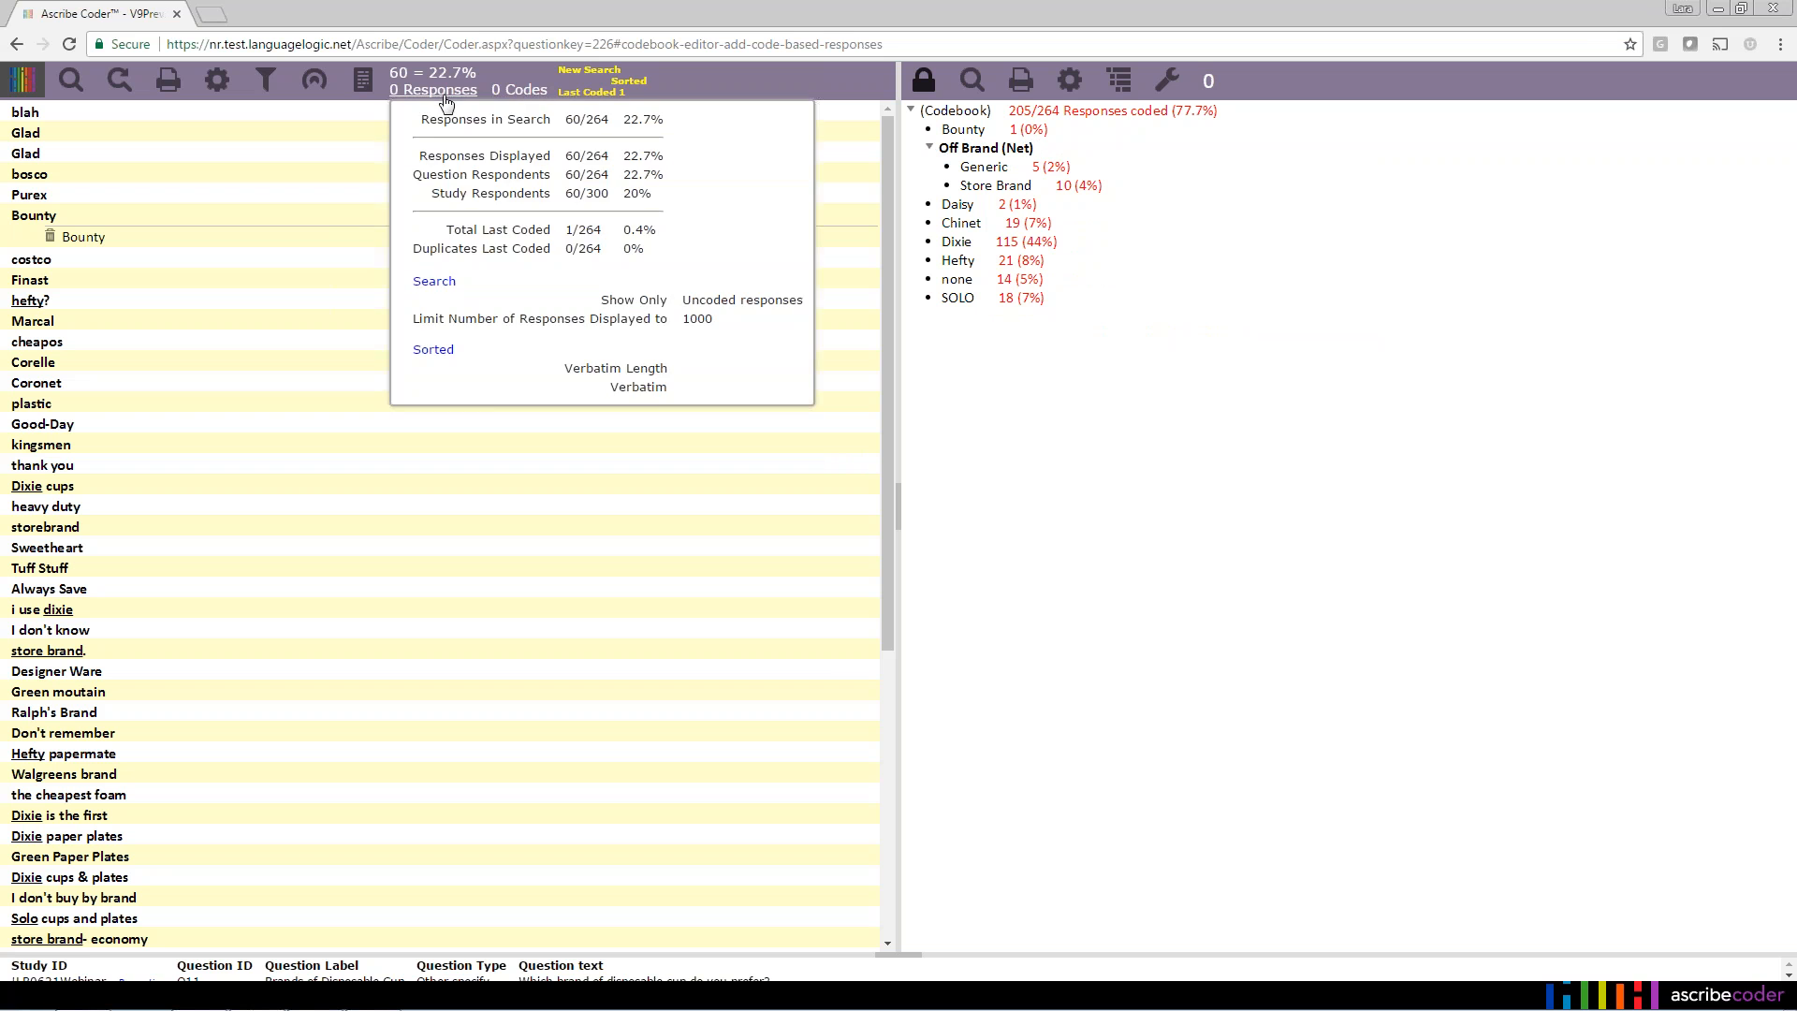
pyautogui.rightClick(978, 245)
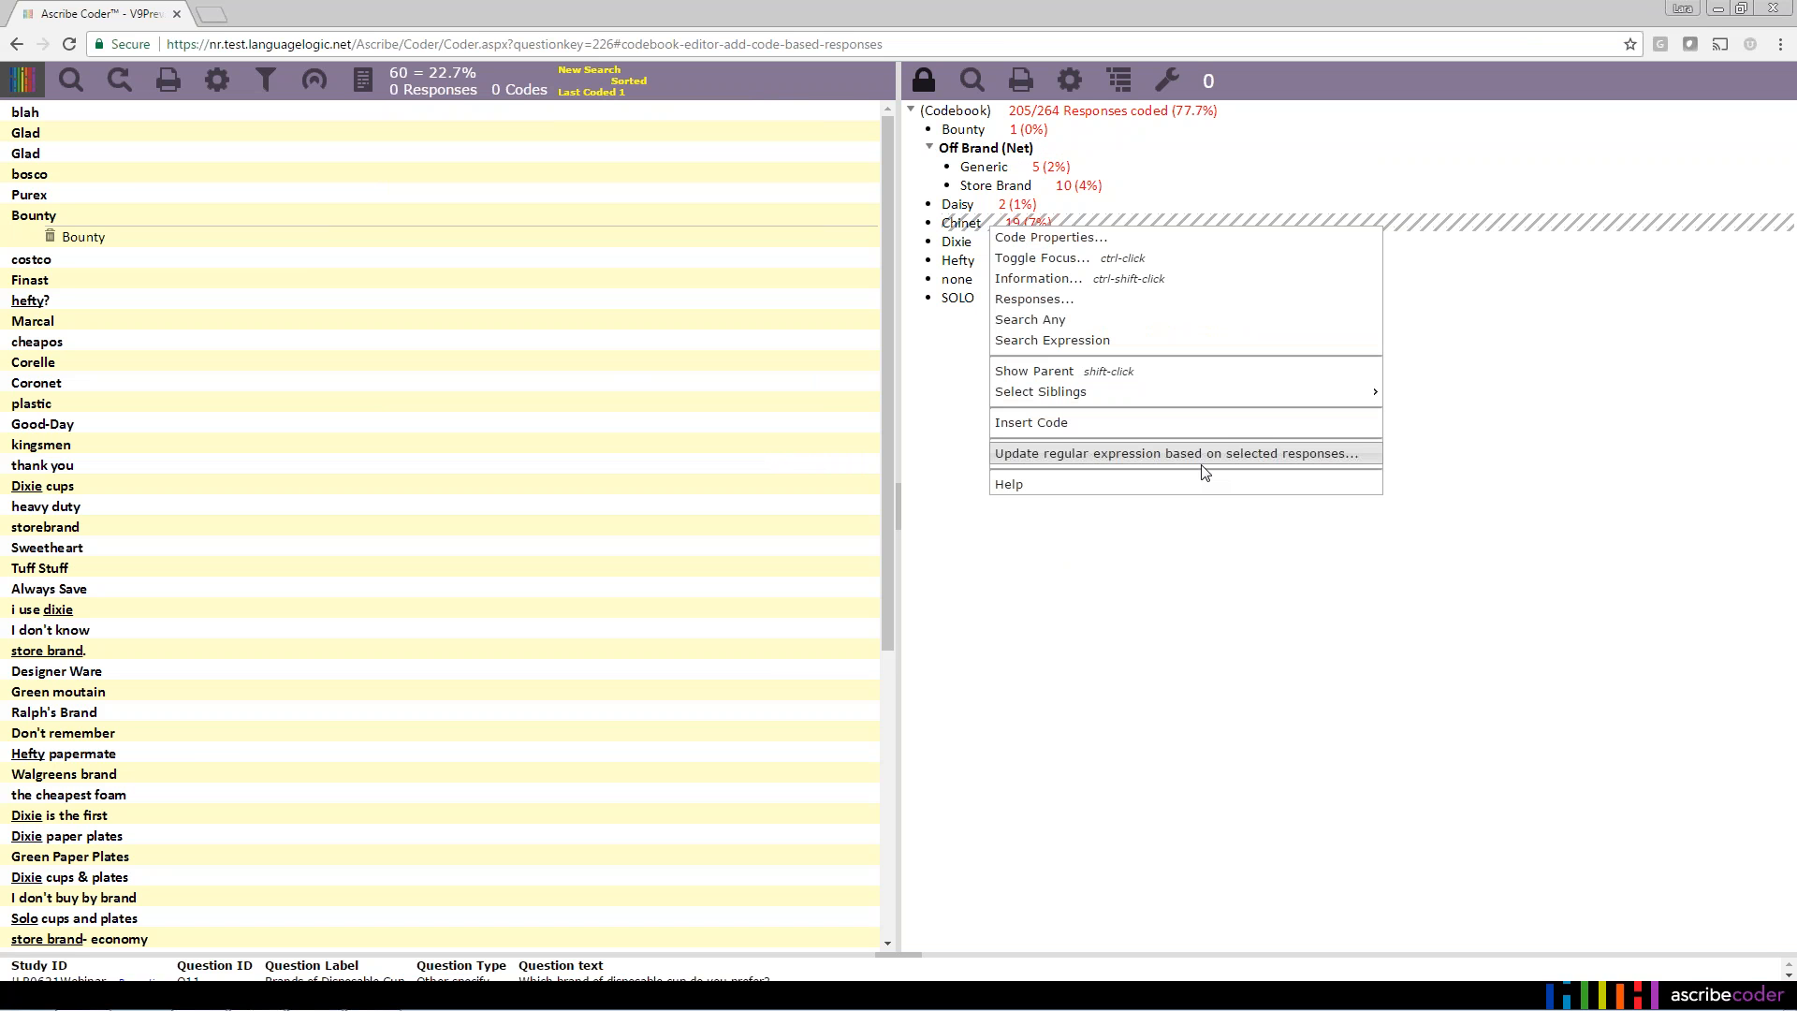
pyautogui.click(1170, 588)
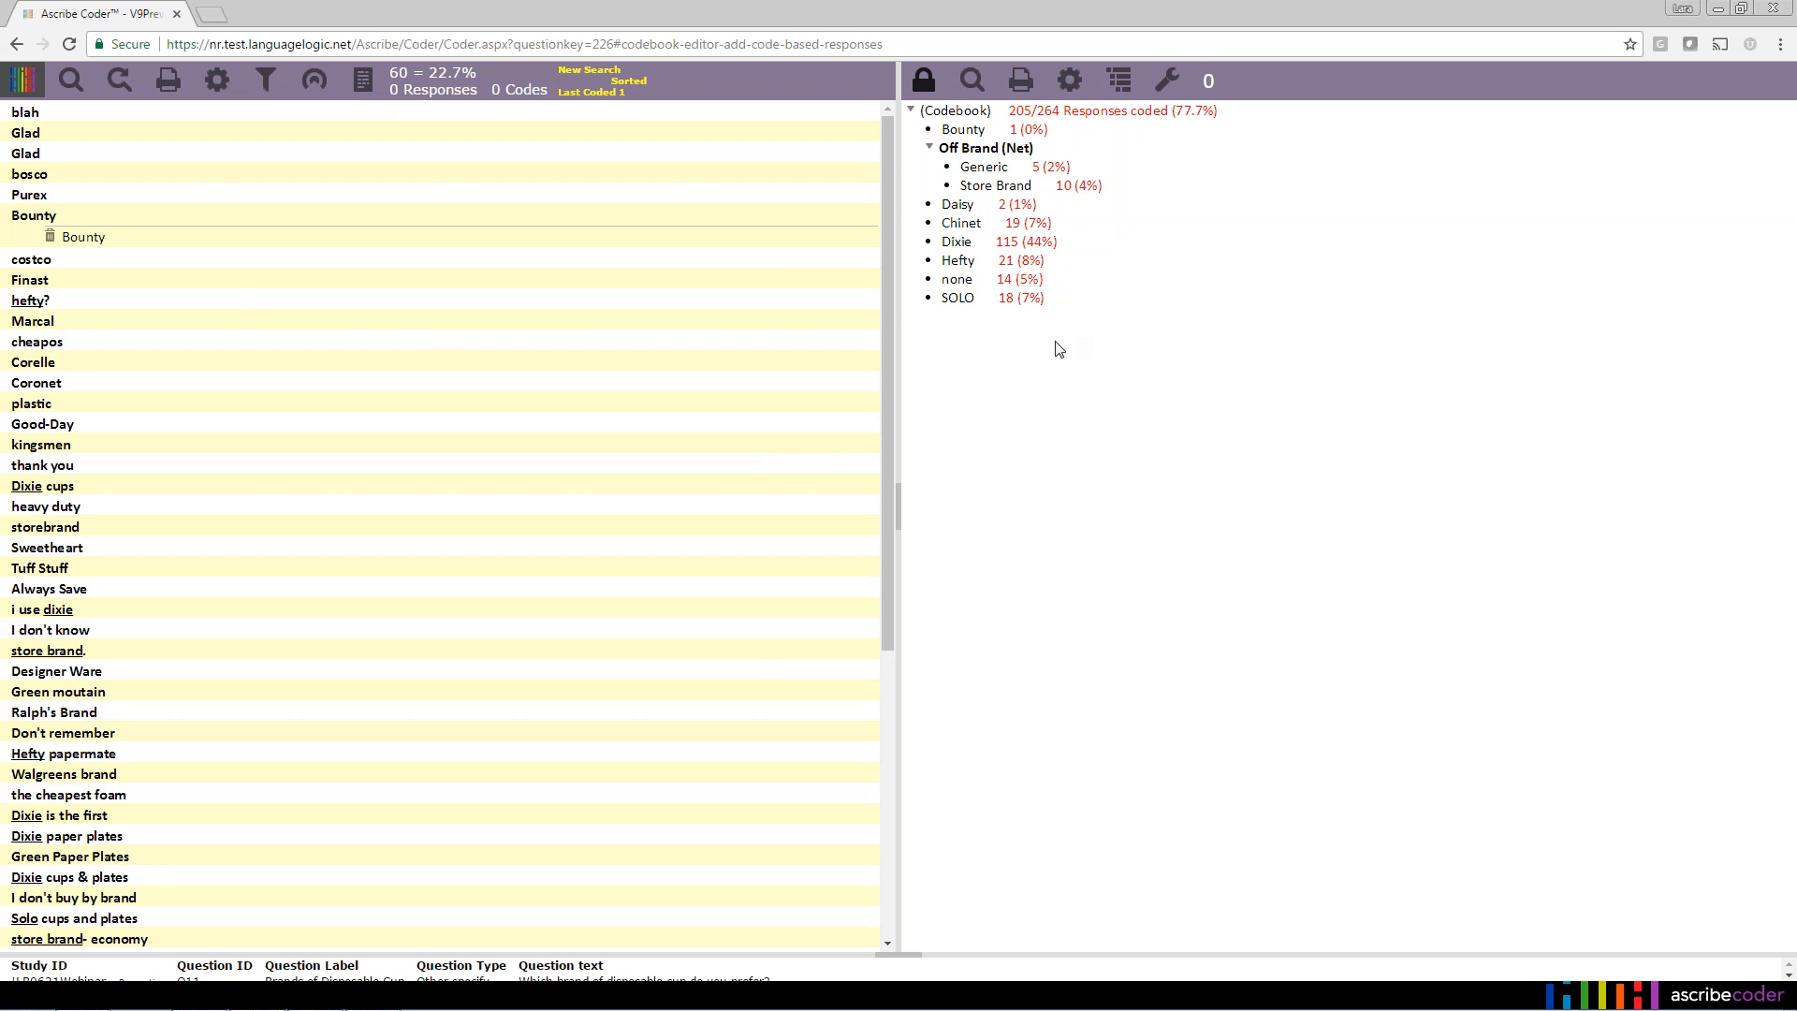
pyautogui.rightClick(1017, 150)
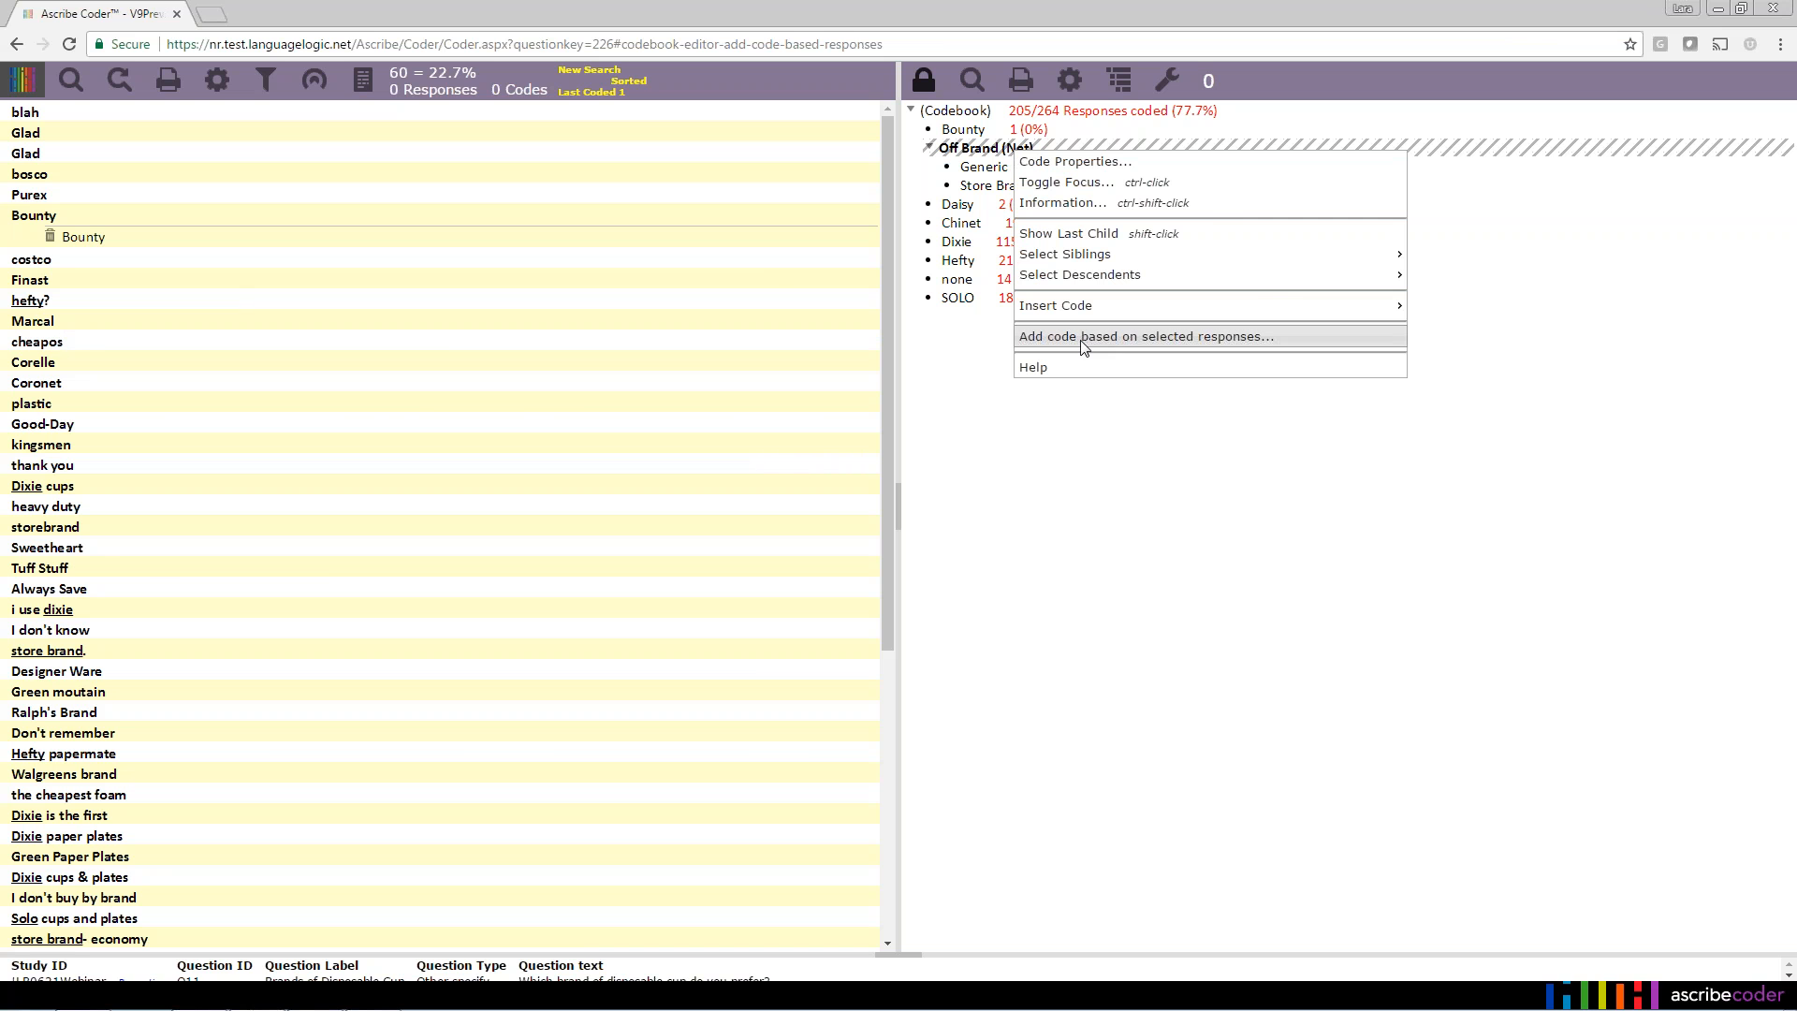
pyautogui.click(946, 417)
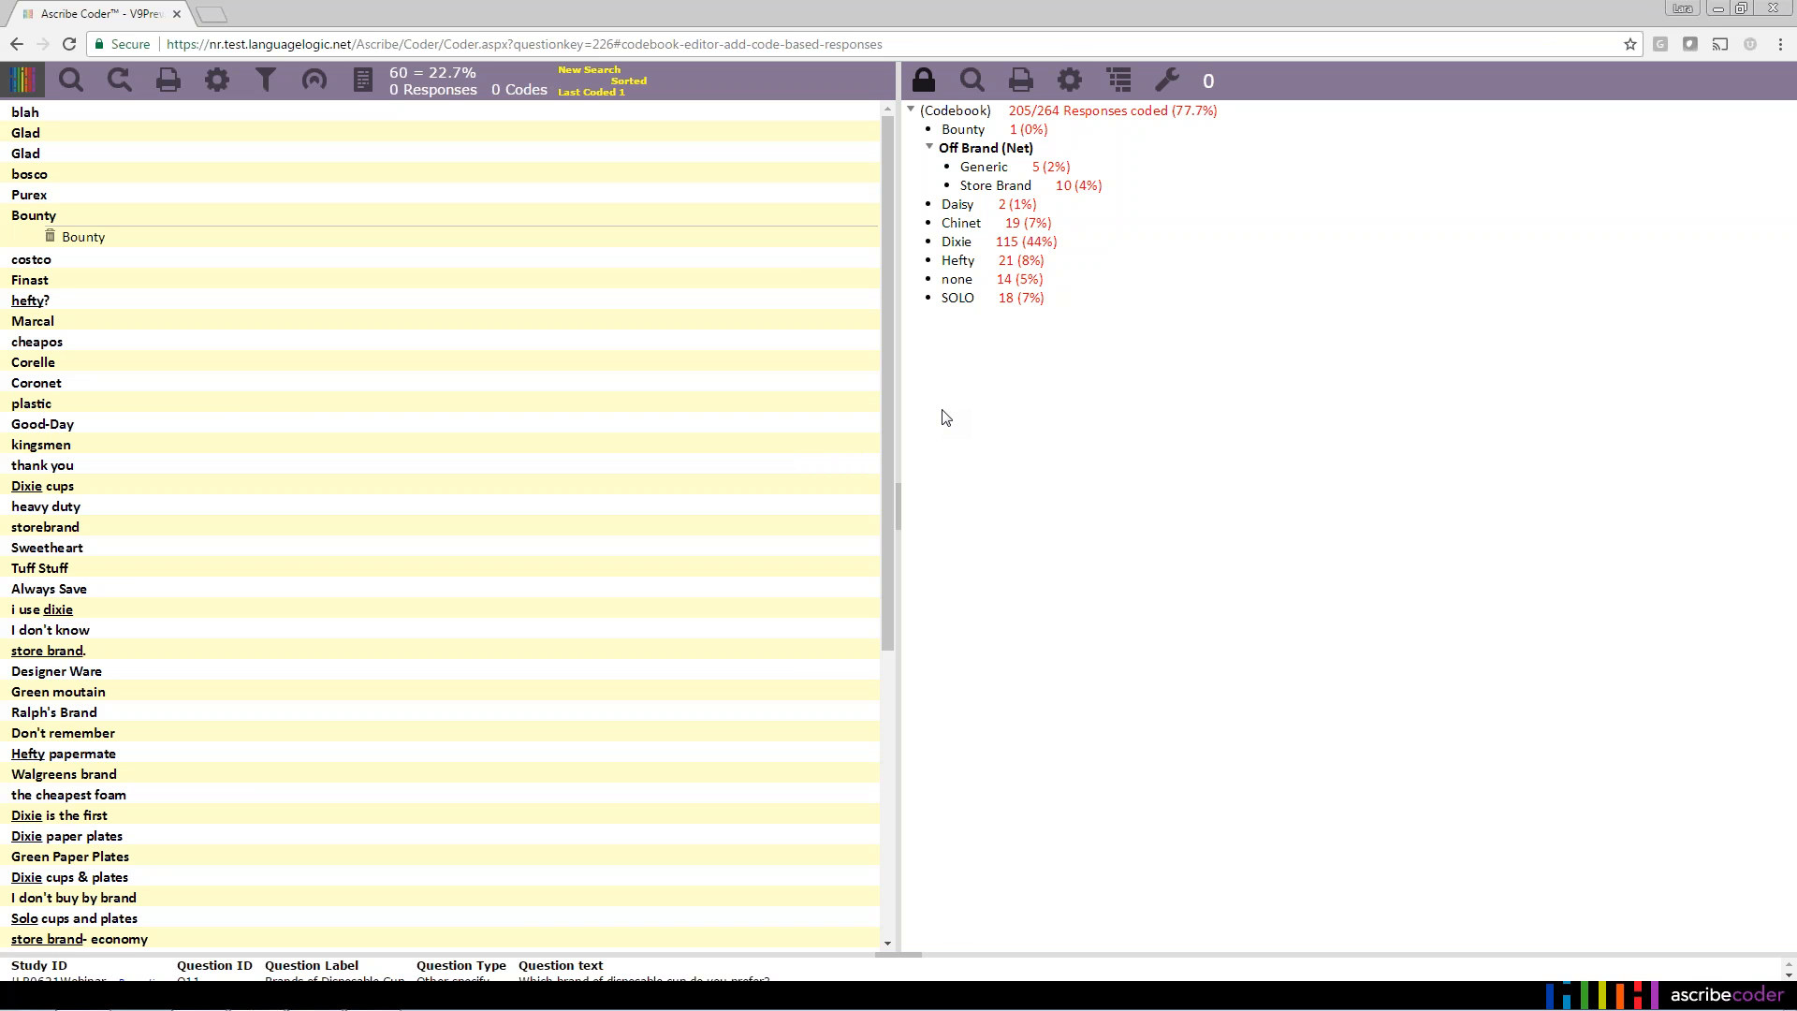
# Turn on Created By User for codes in the codebook settings and review the display options again.
pyautogui.click(1071, 83)
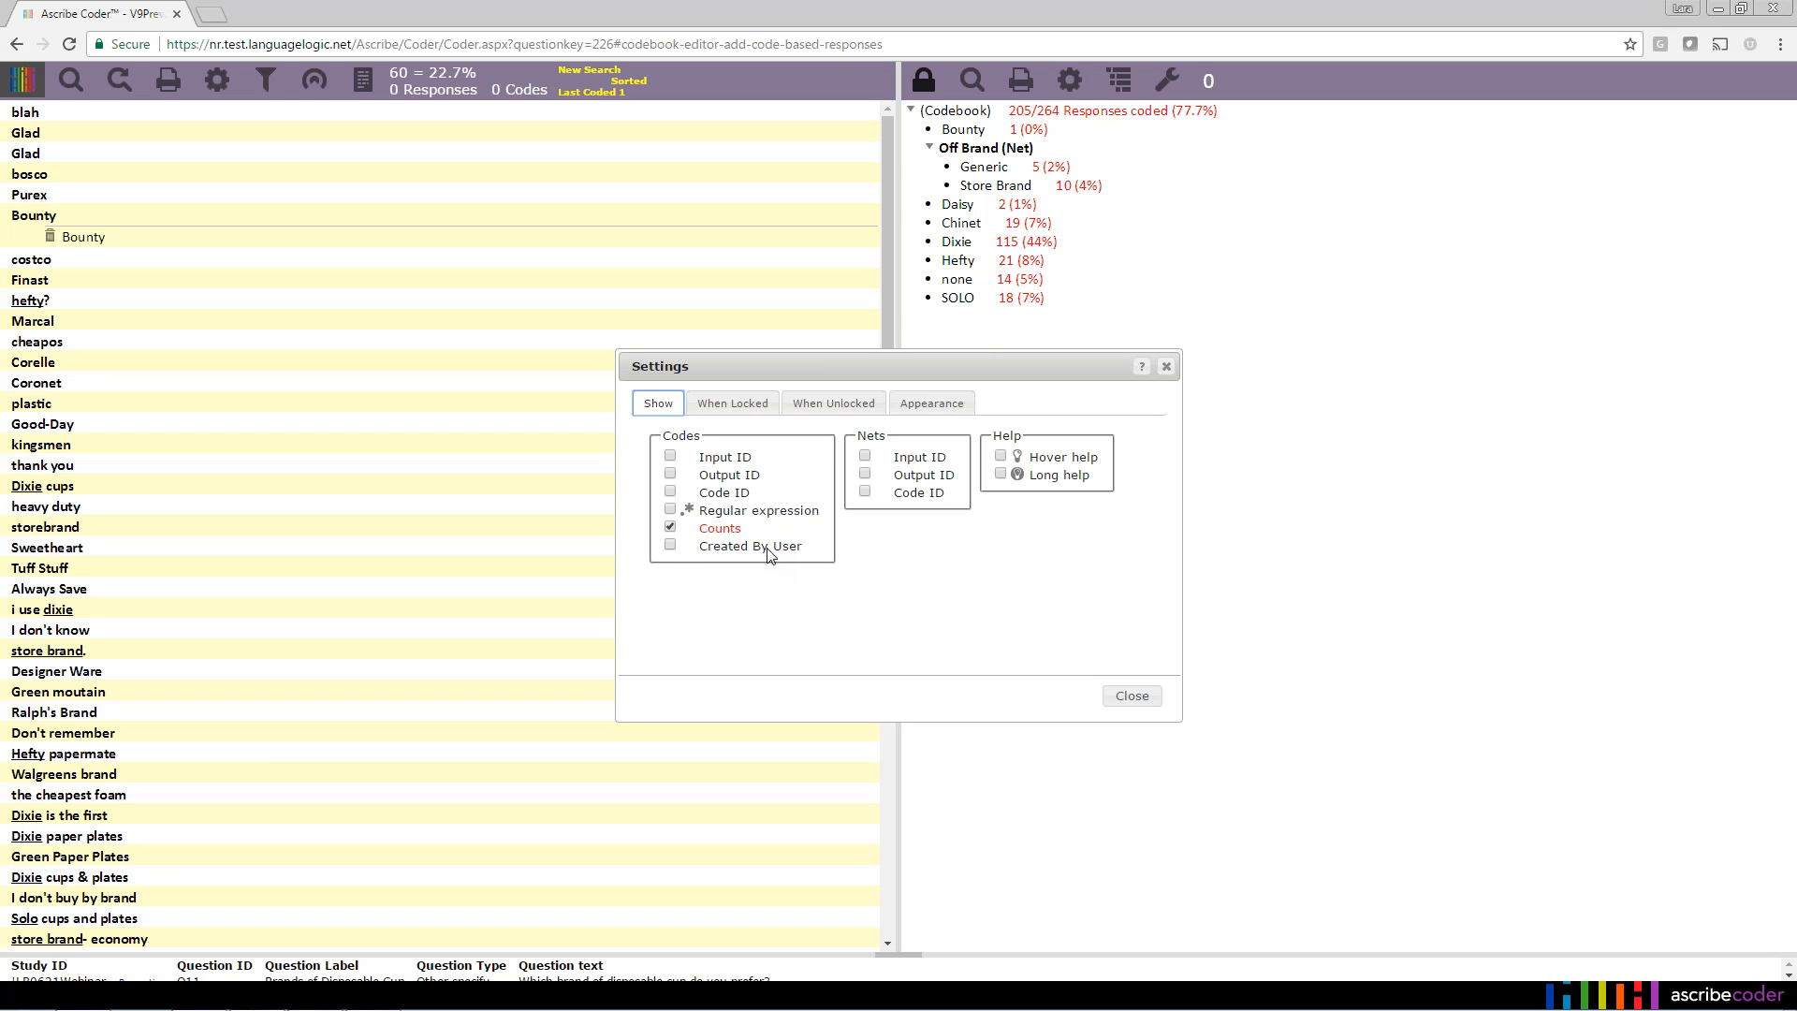
pyautogui.click(670, 547)
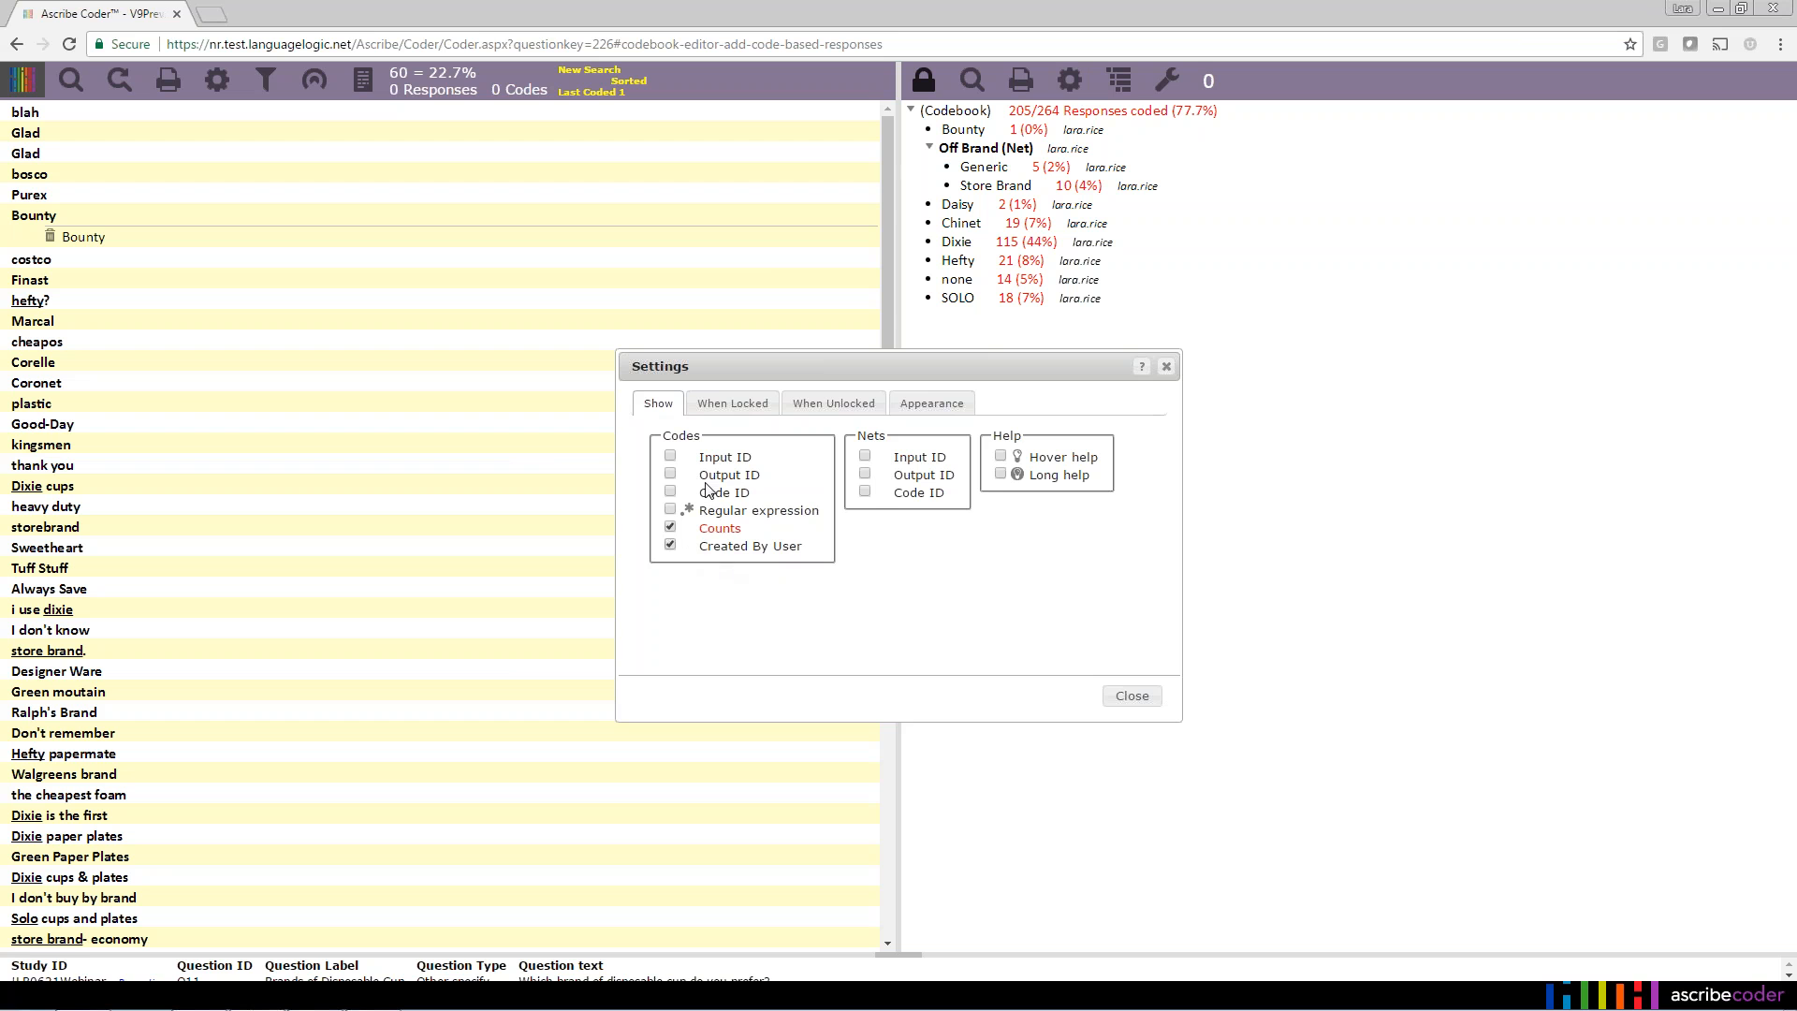
pyautogui.click(1166, 366)
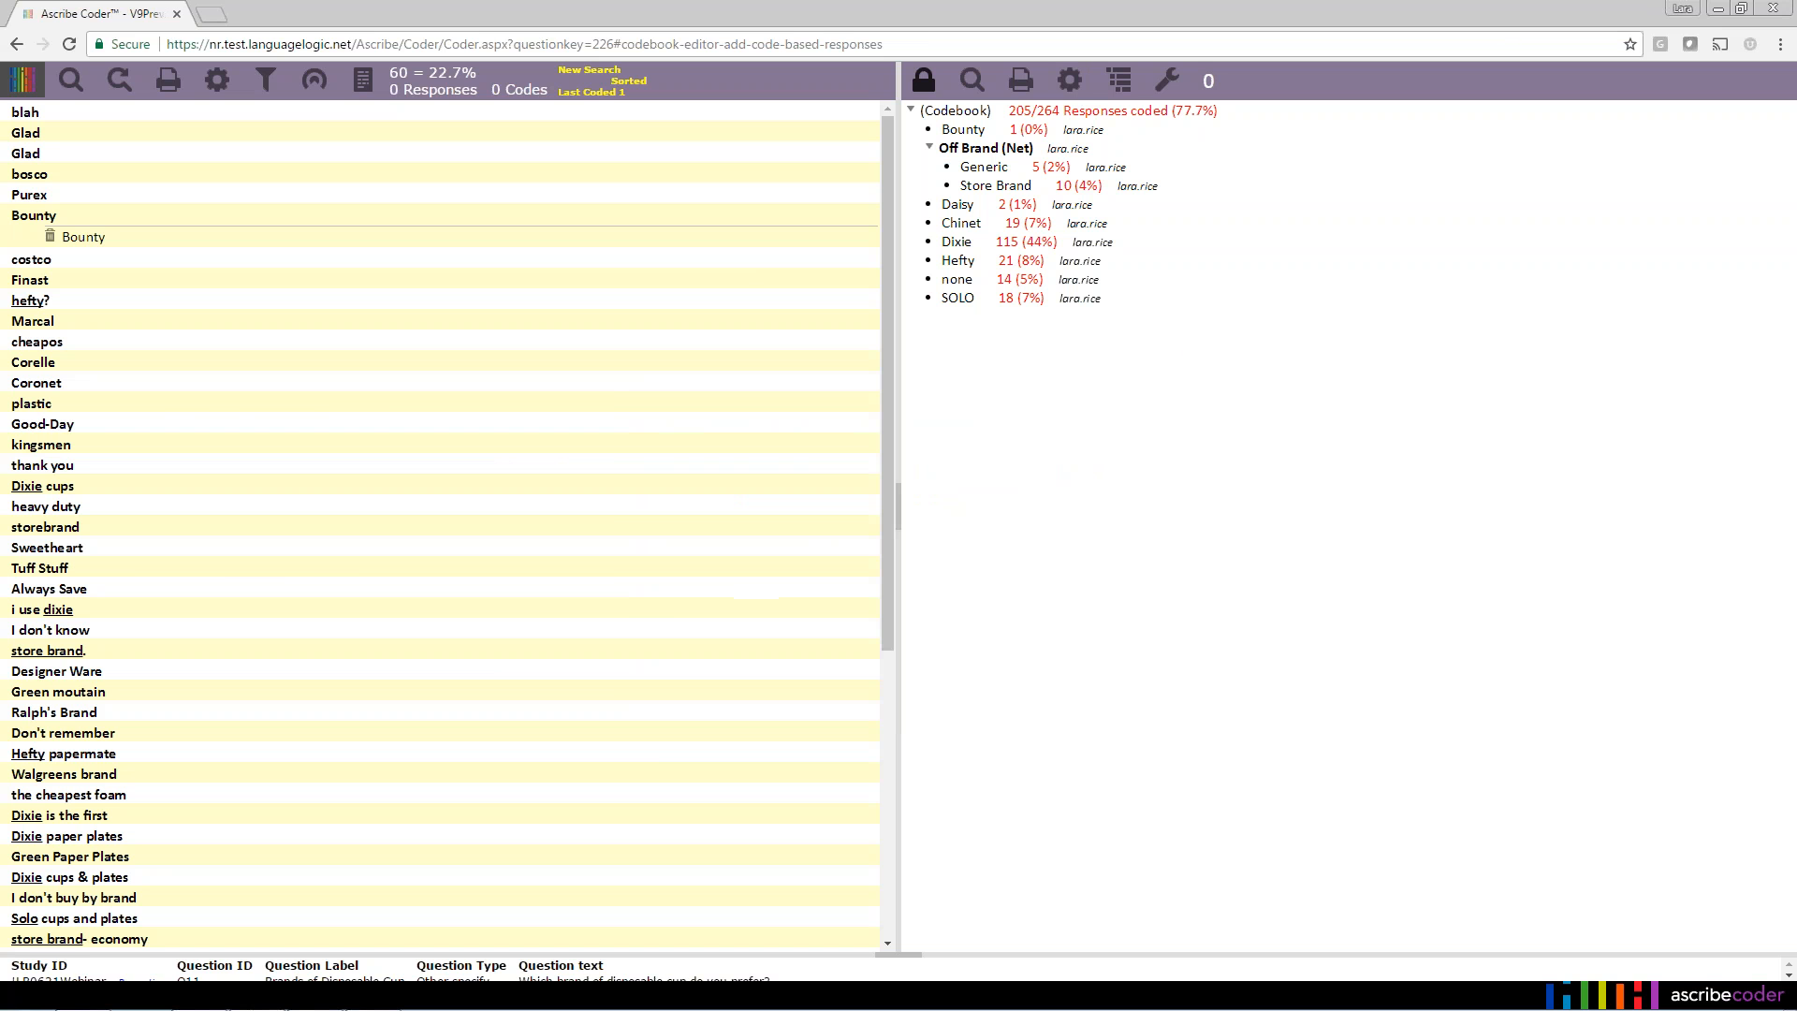
pyautogui.click(1073, 89)
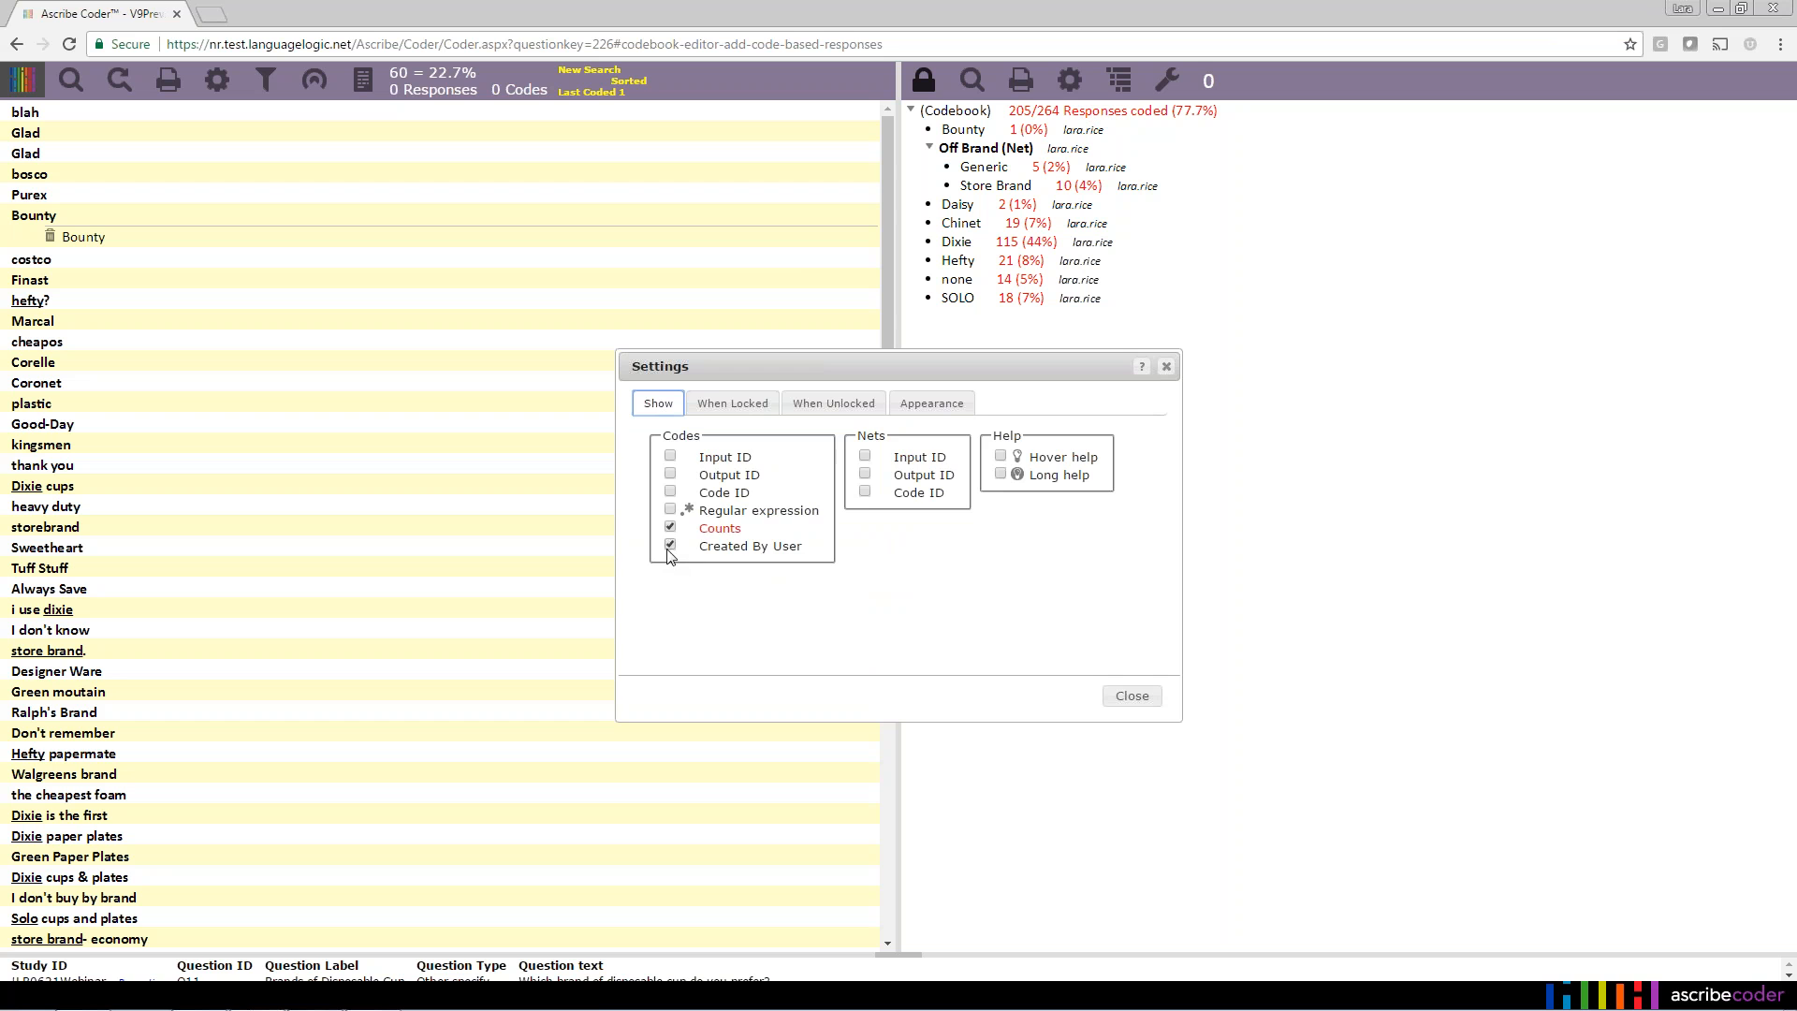
pyautogui.click(1132, 696)
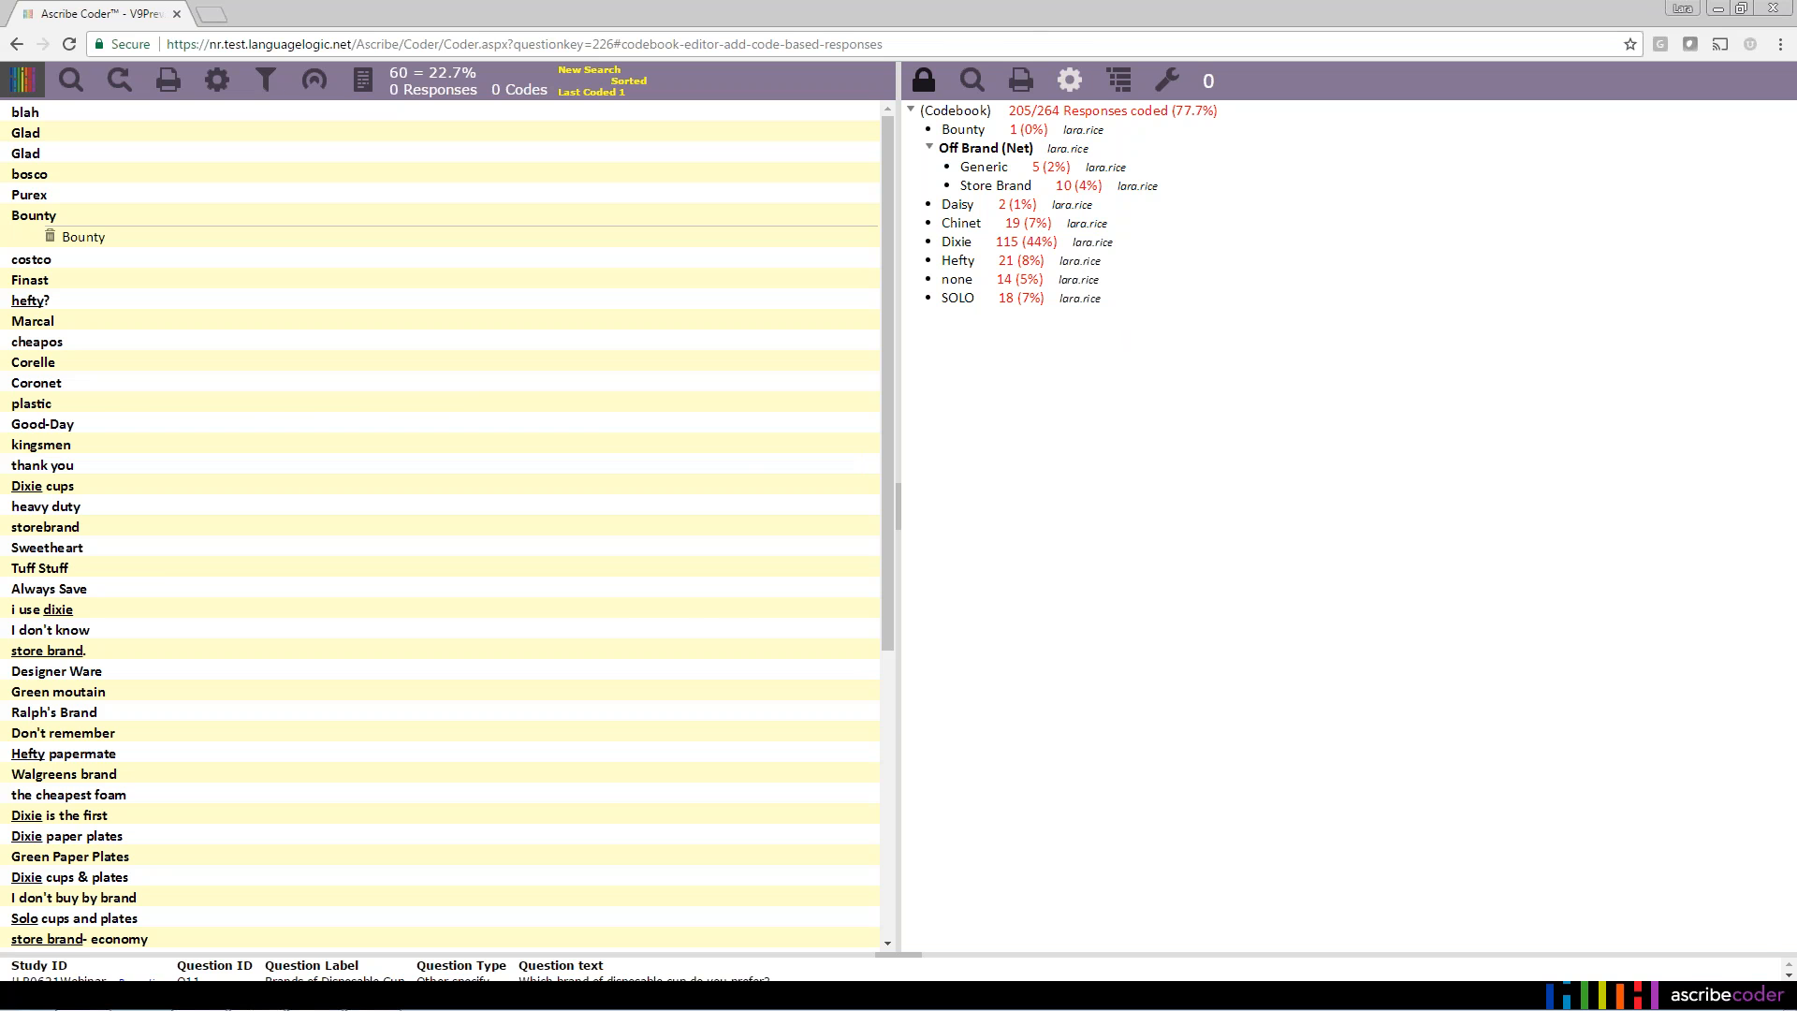
# Turn off Created By User for codes in the codebook settings.
pyautogui.click(1070, 80)
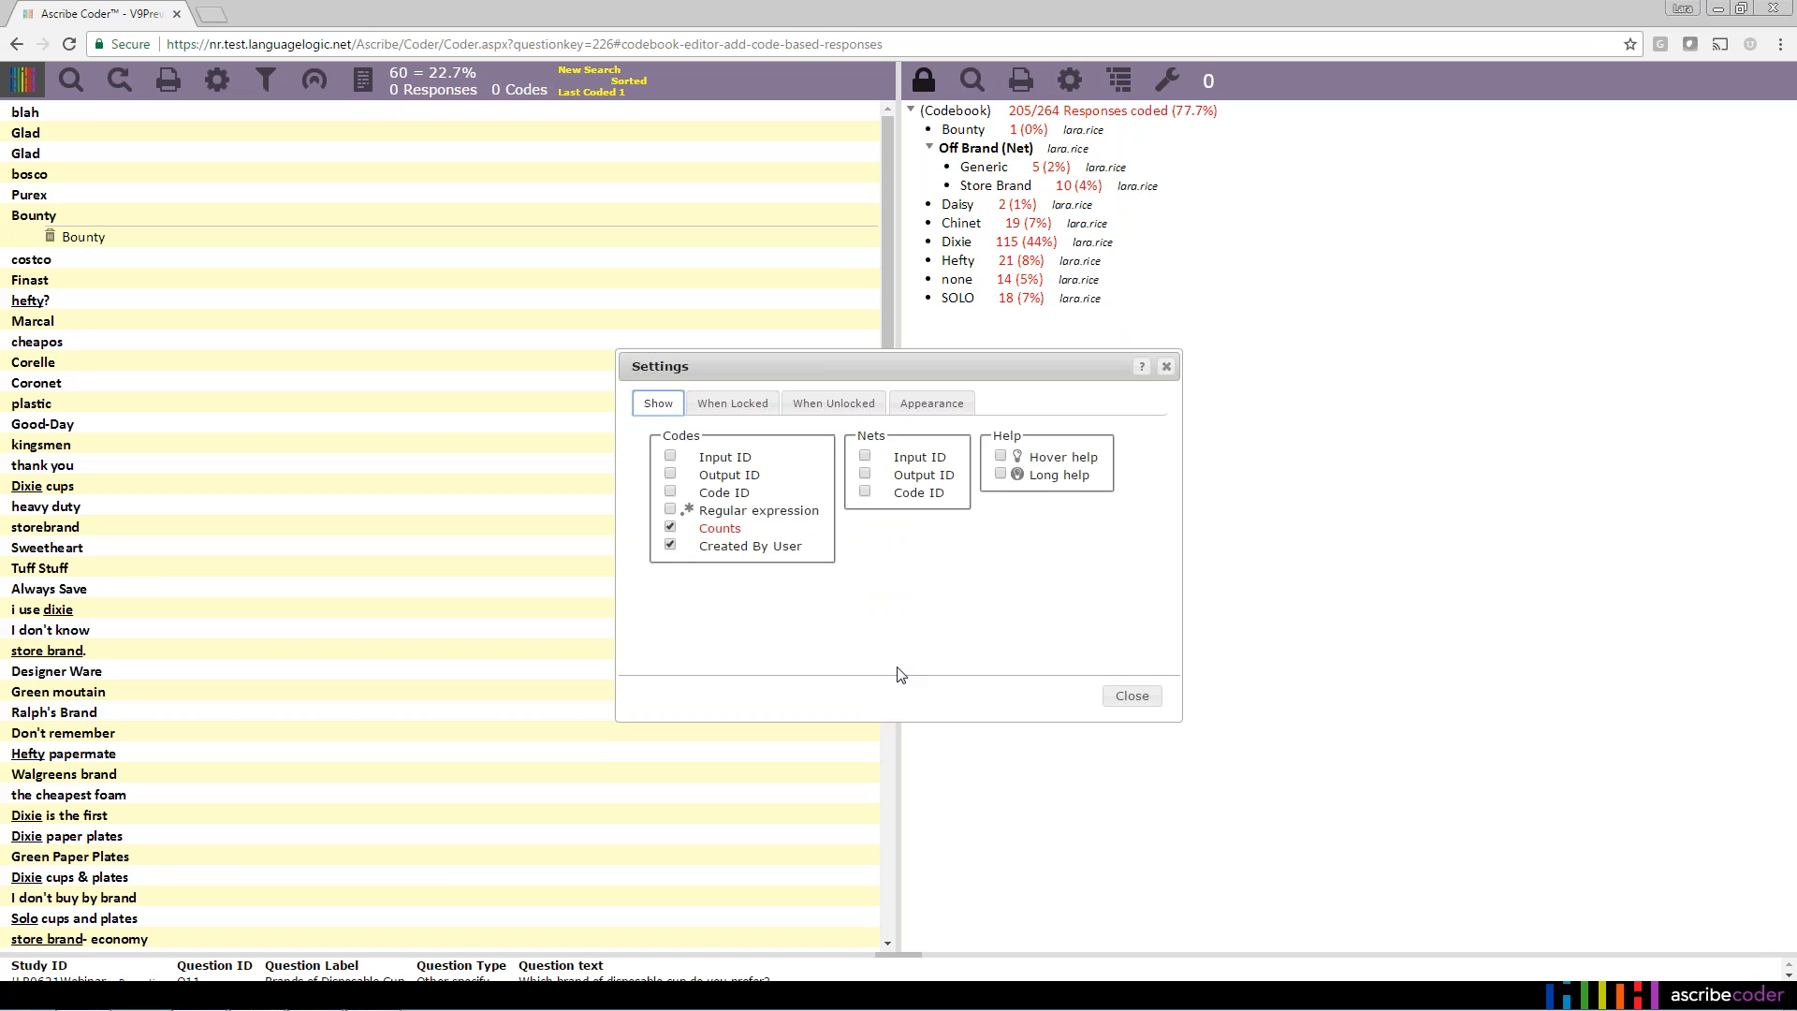
pyautogui.click(670, 546)
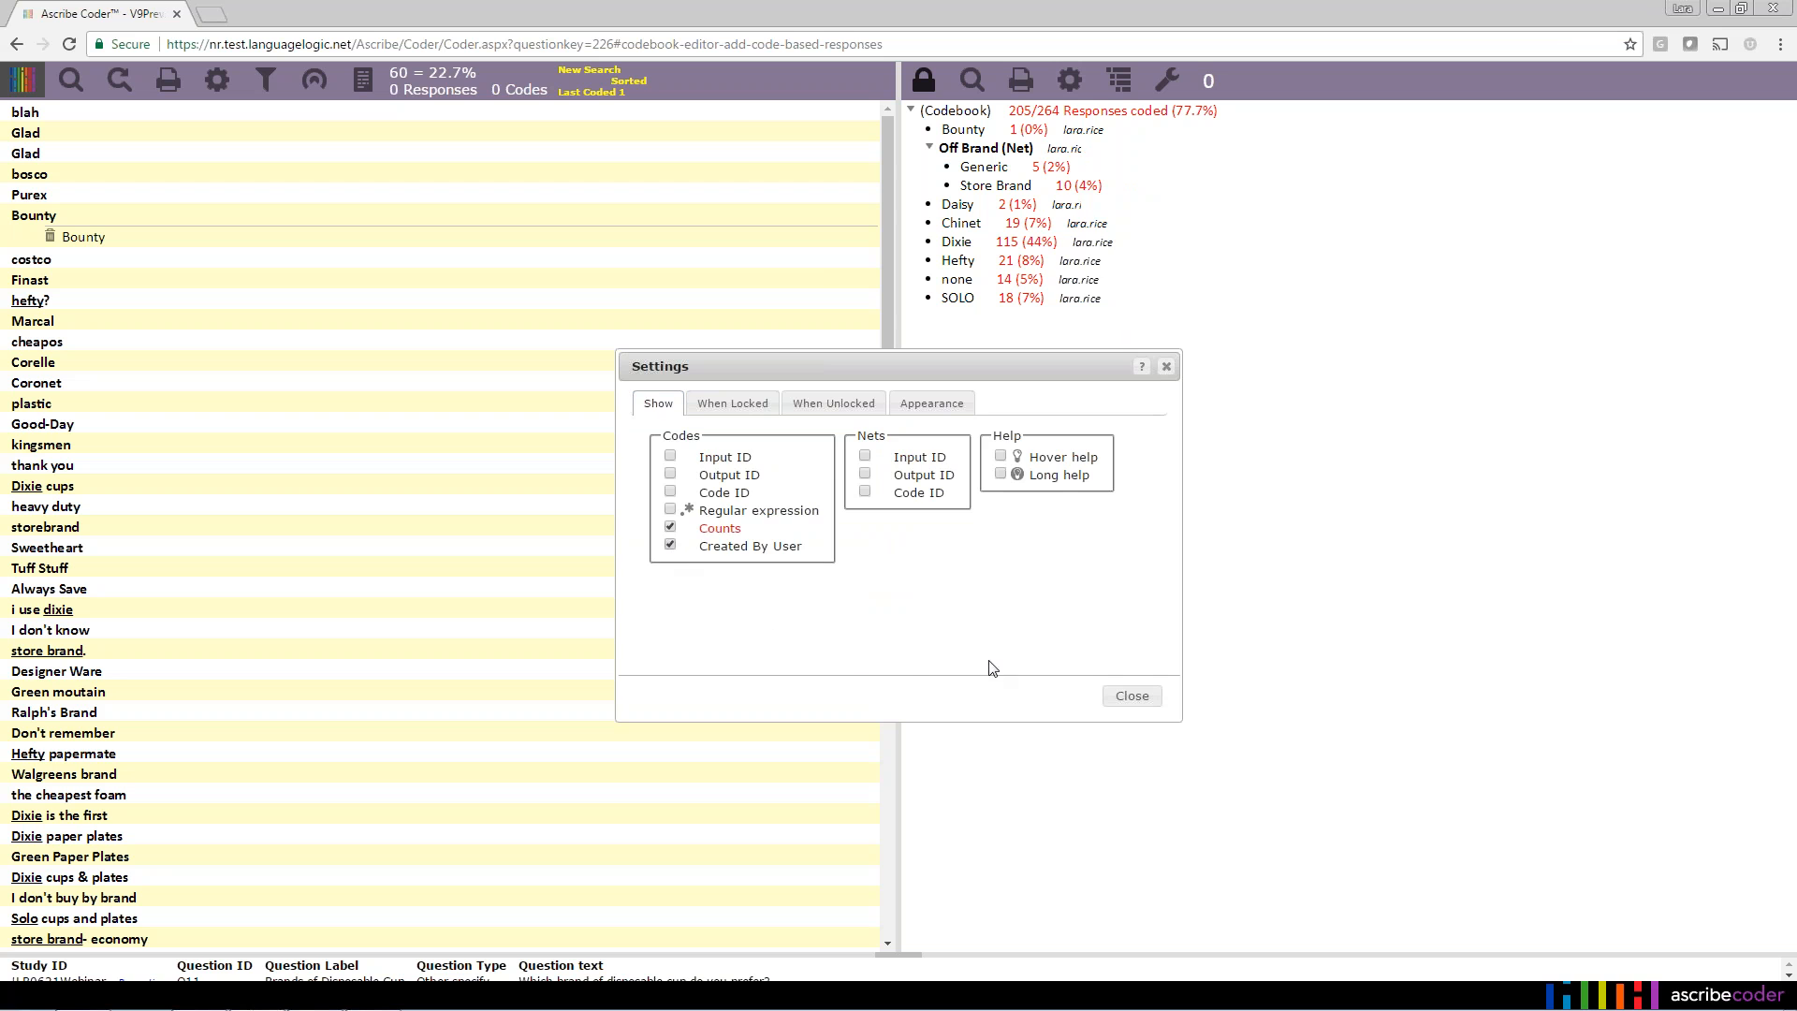
pyautogui.click(1133, 697)
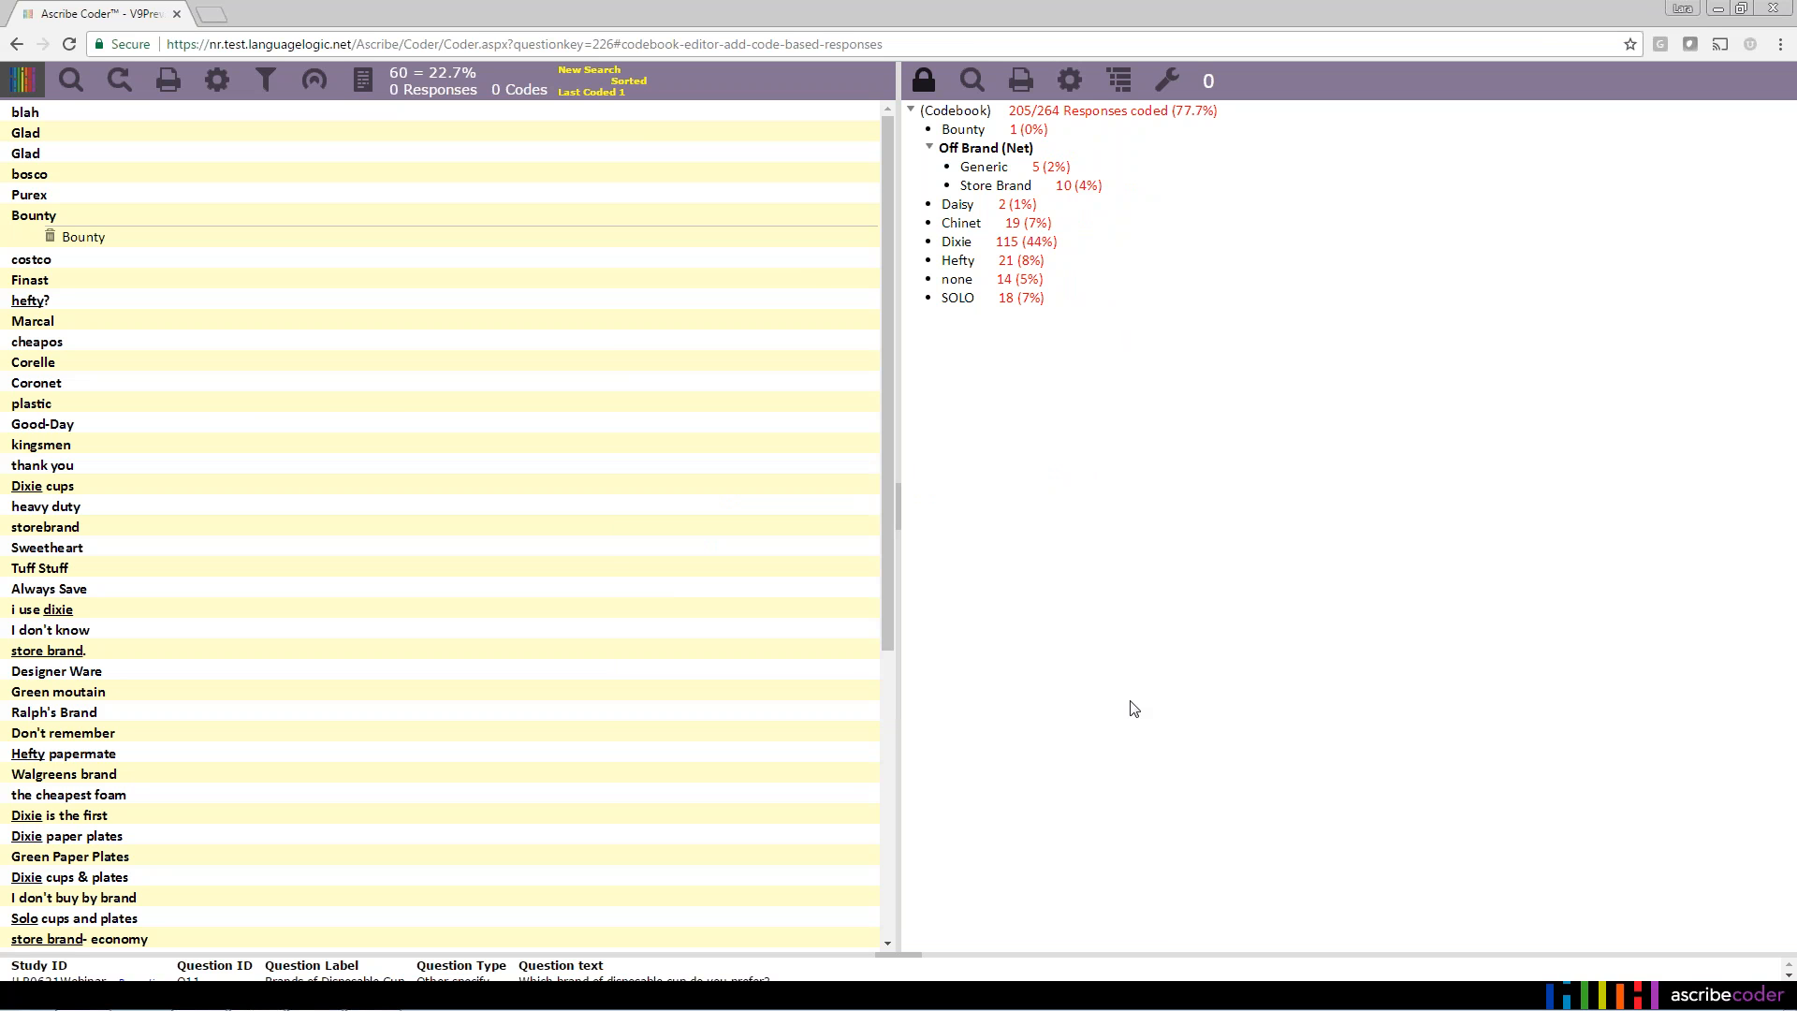
# Mark the none code as a Singleton in its code properties.
pyautogui.rightClick(1058, 275)
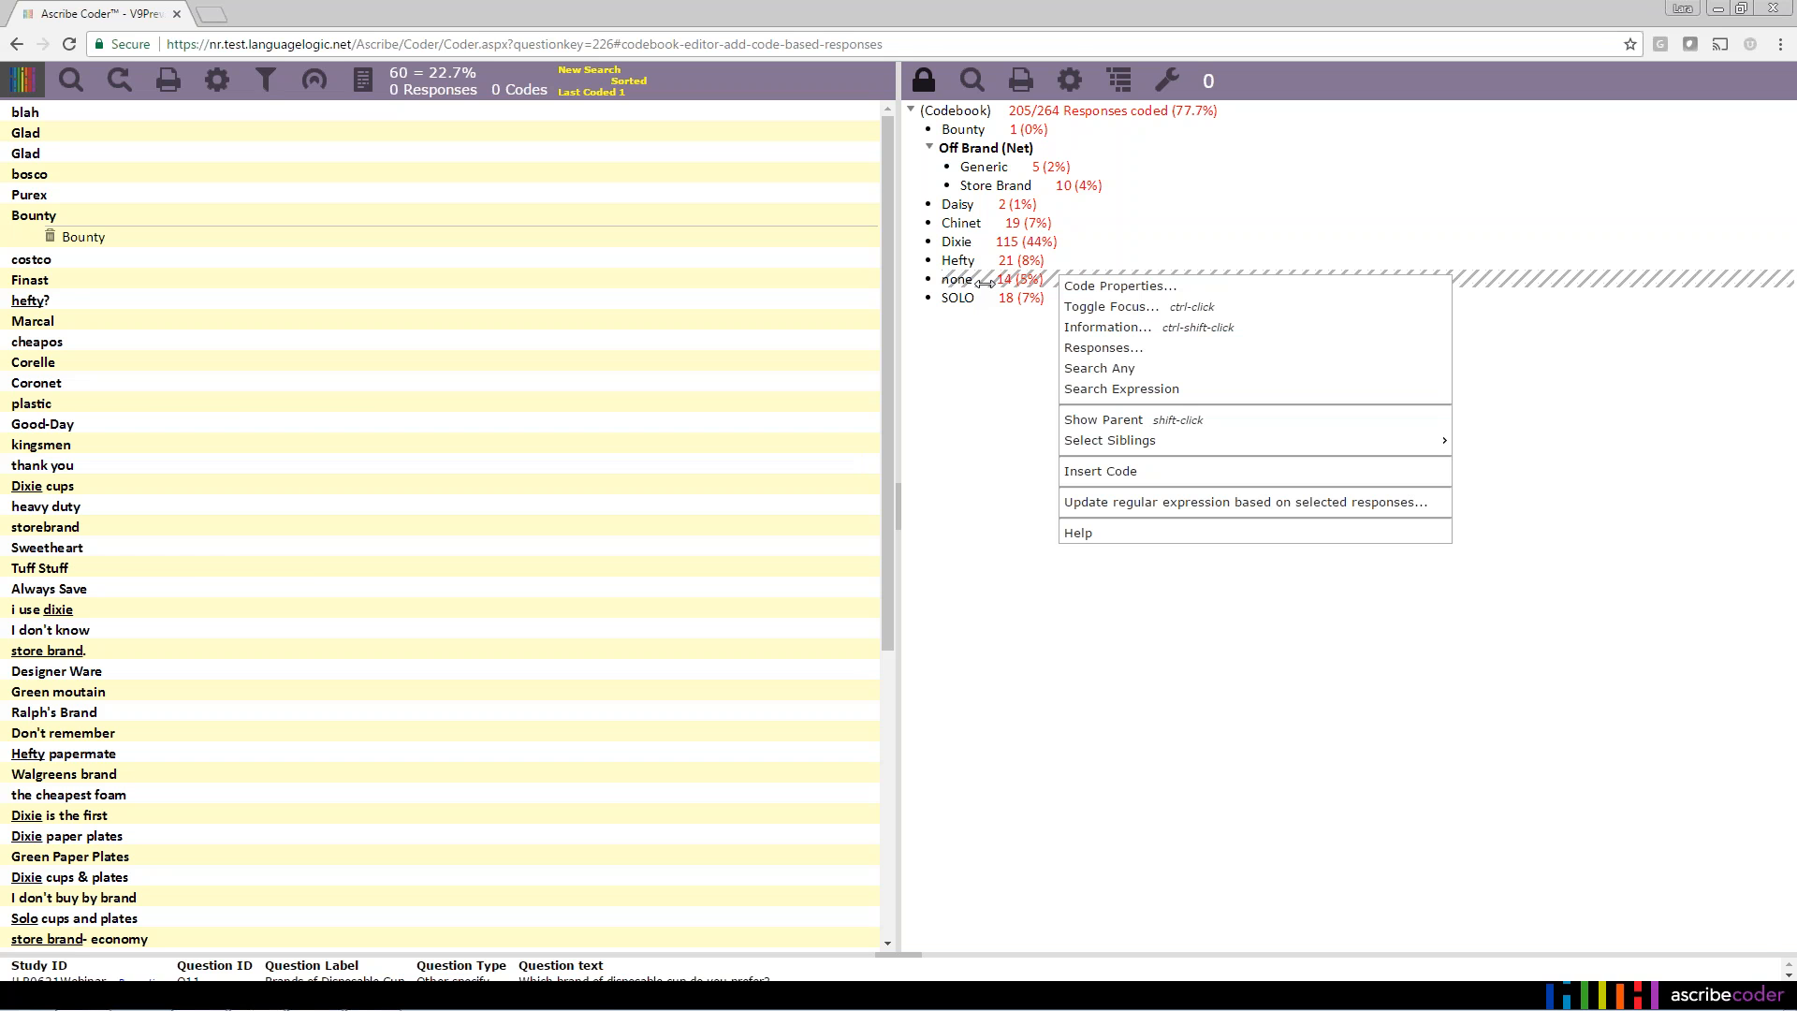
pyautogui.click(1120, 287)
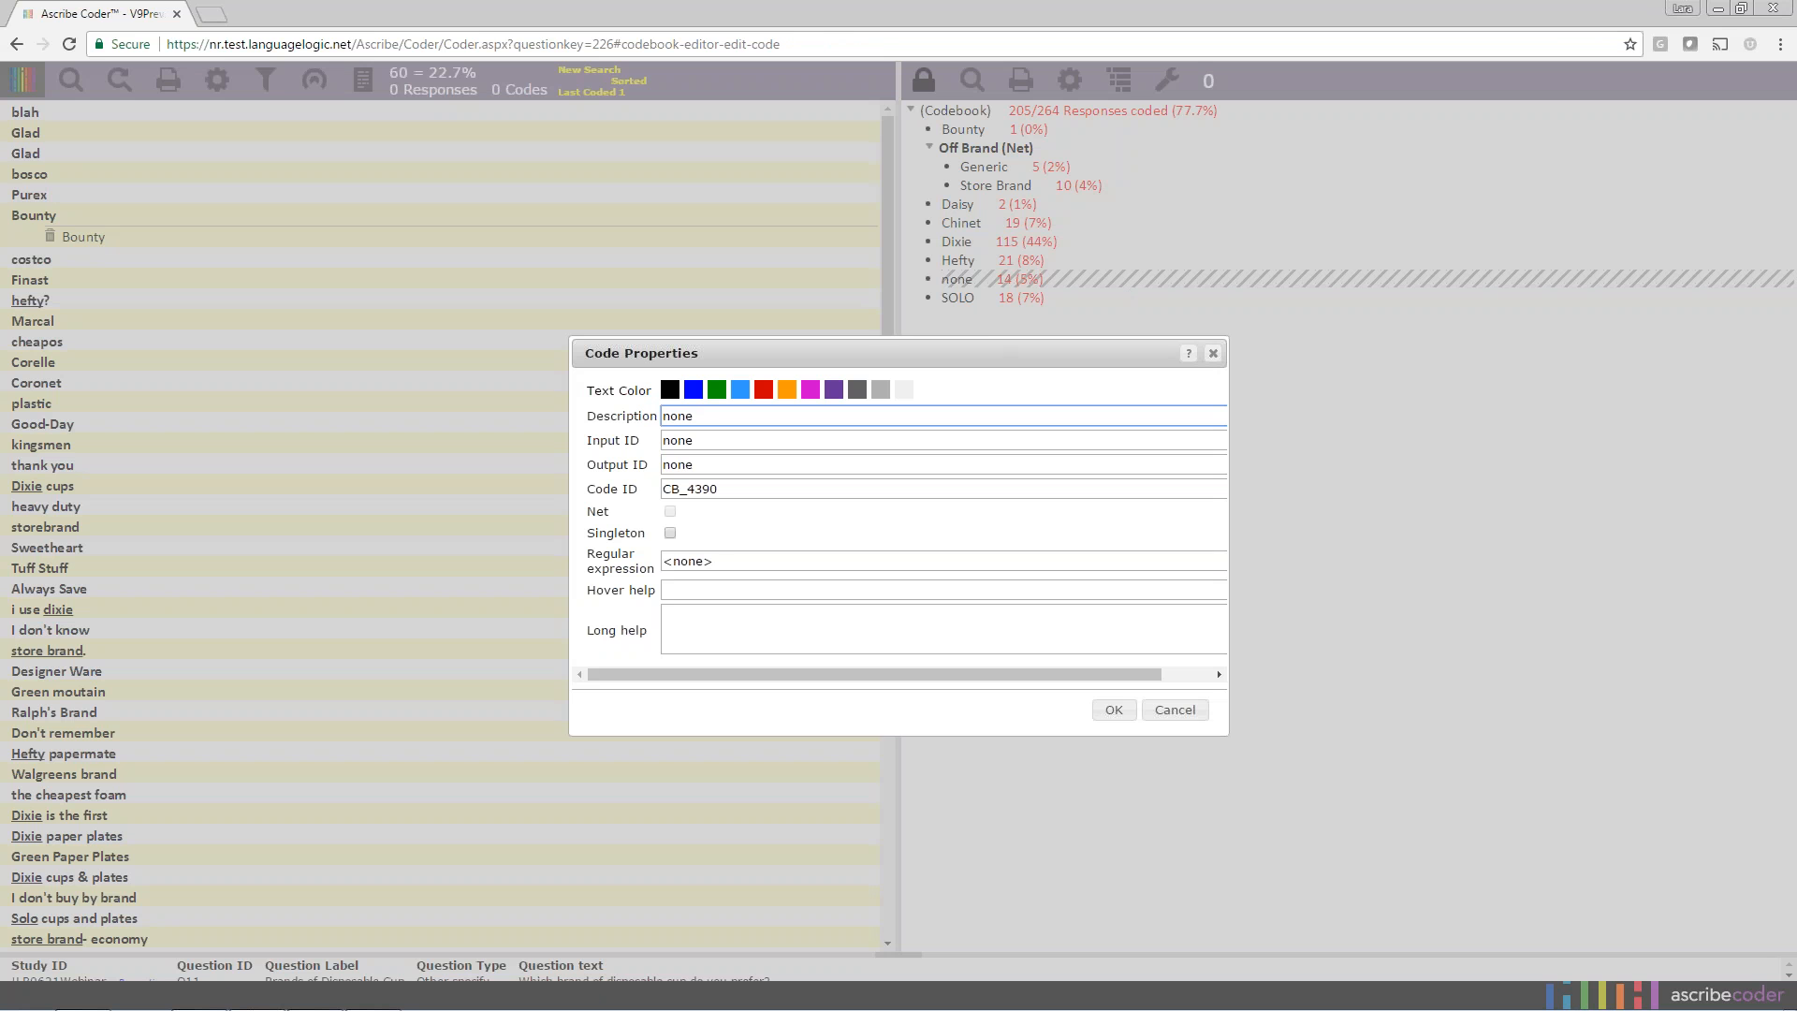
pyautogui.moveTo(865, 352); pyautogui.dragTo(1207, 344)
pyautogui.click(1023, 525)
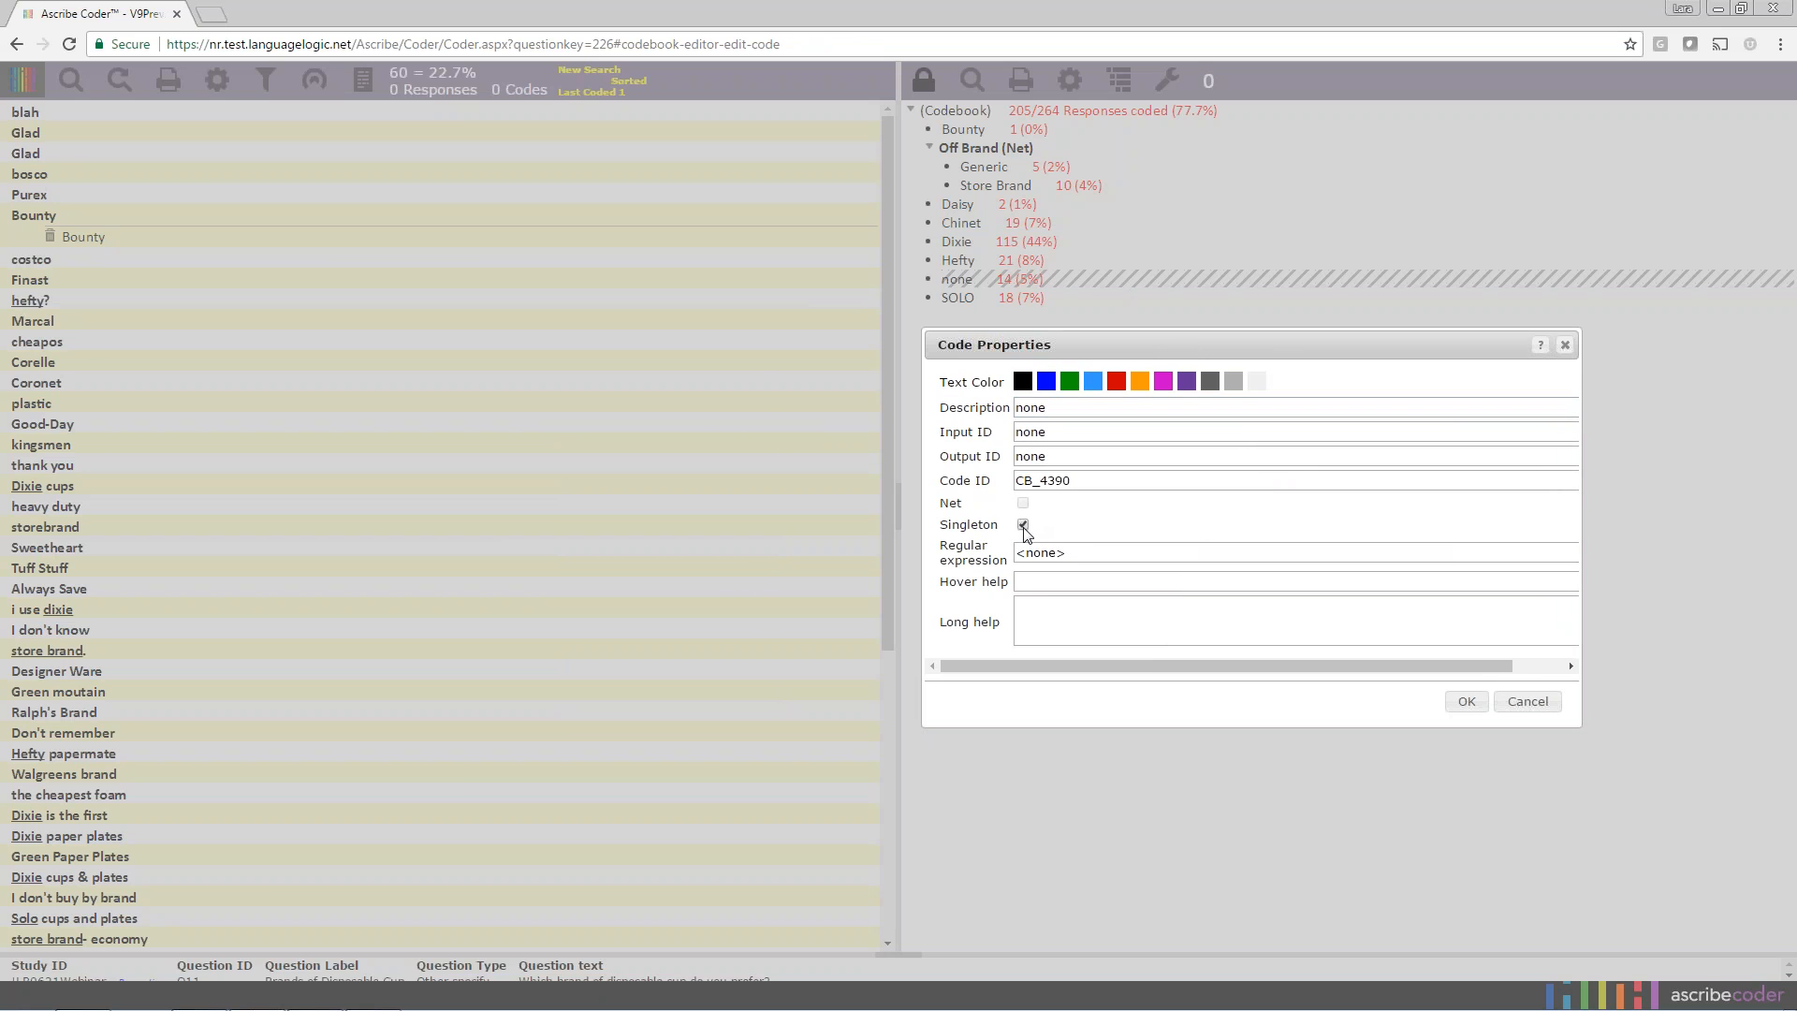
pyautogui.click(1467, 704)
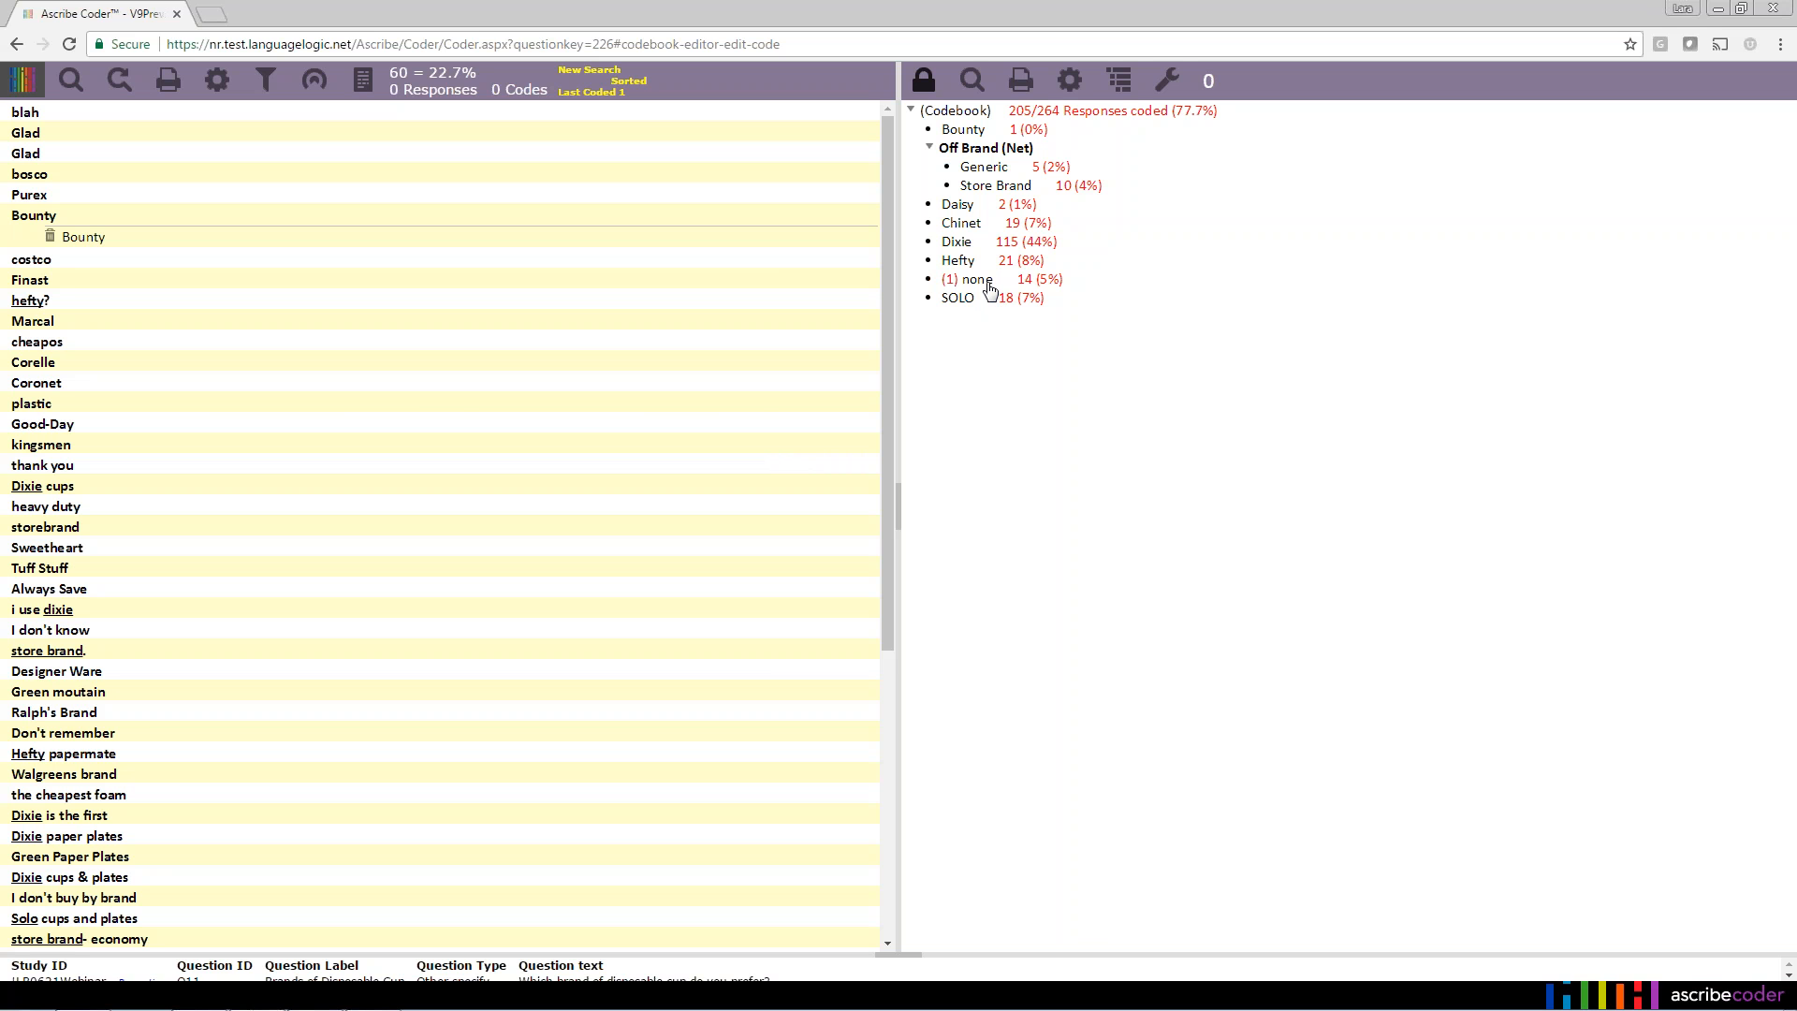
# Apply the none code to the "thank you" response, and test combining none with Bounty and Daisy with none.
pyautogui.moveTo(990, 289); pyautogui.dragTo(182, 231)
pyautogui.moveTo(984, 289); pyautogui.dragTo(112, 468)
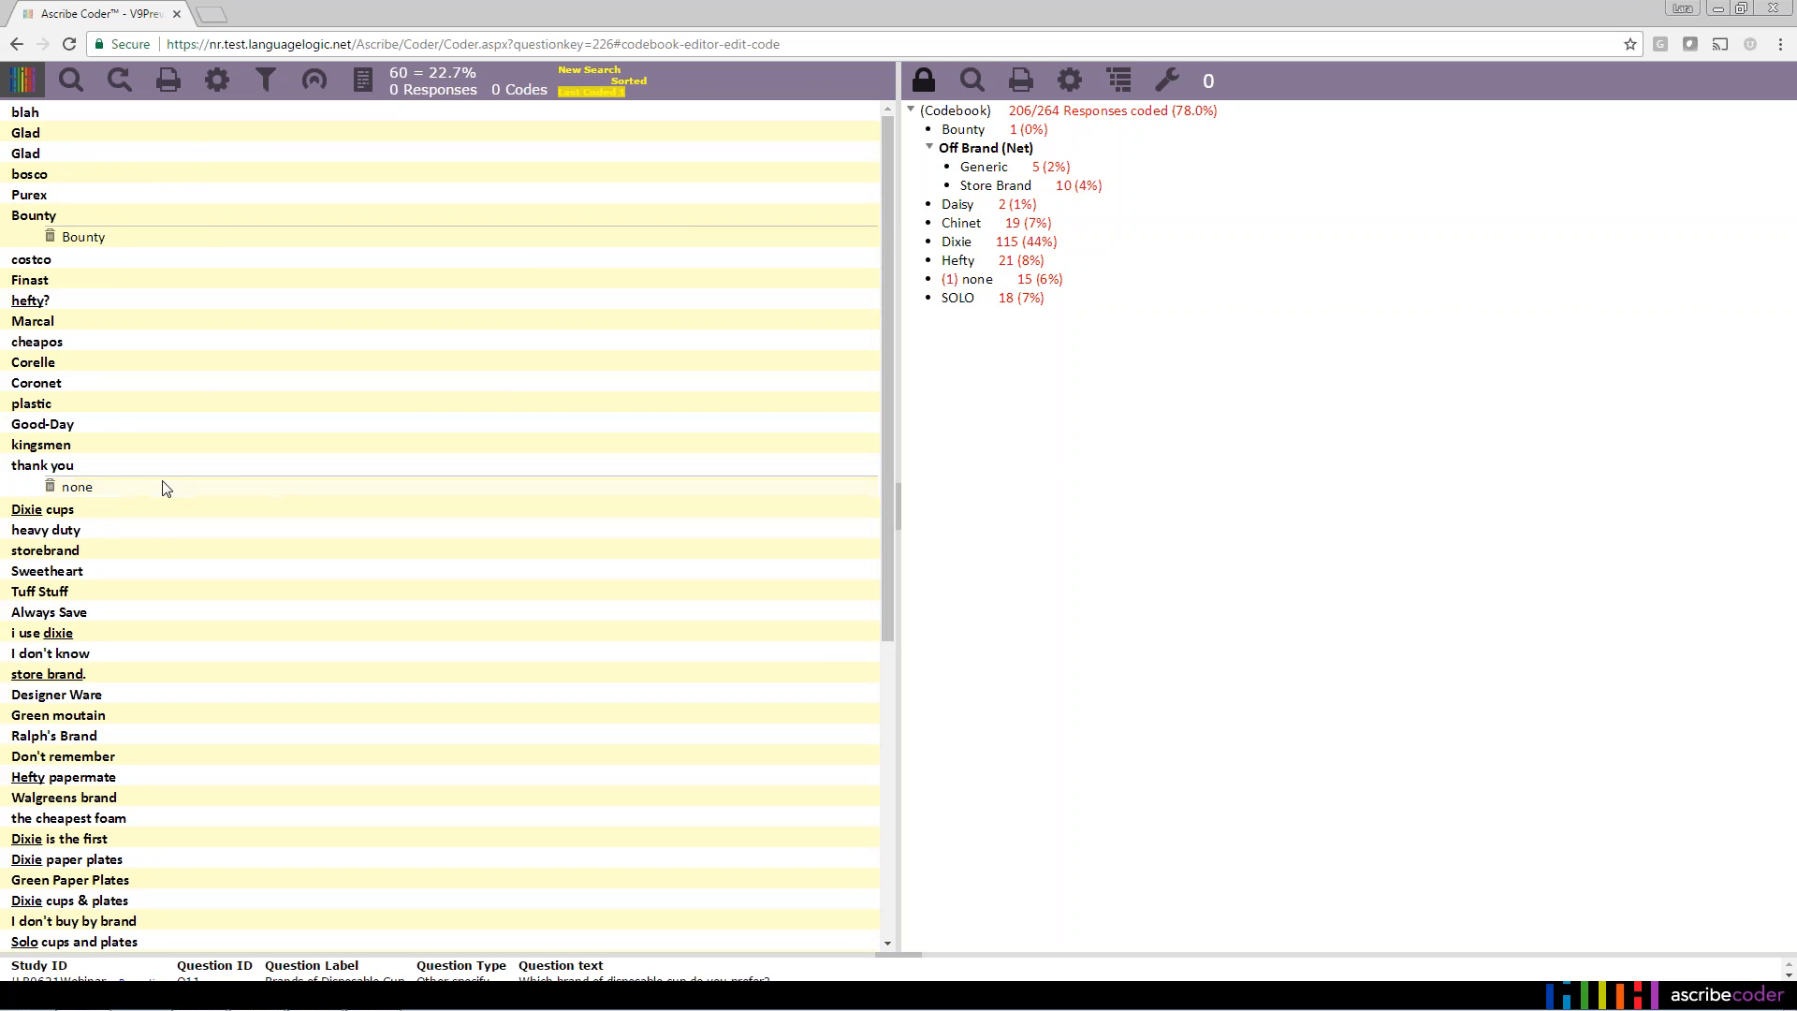
pyautogui.moveTo(973, 205); pyautogui.dragTo(453, 469)
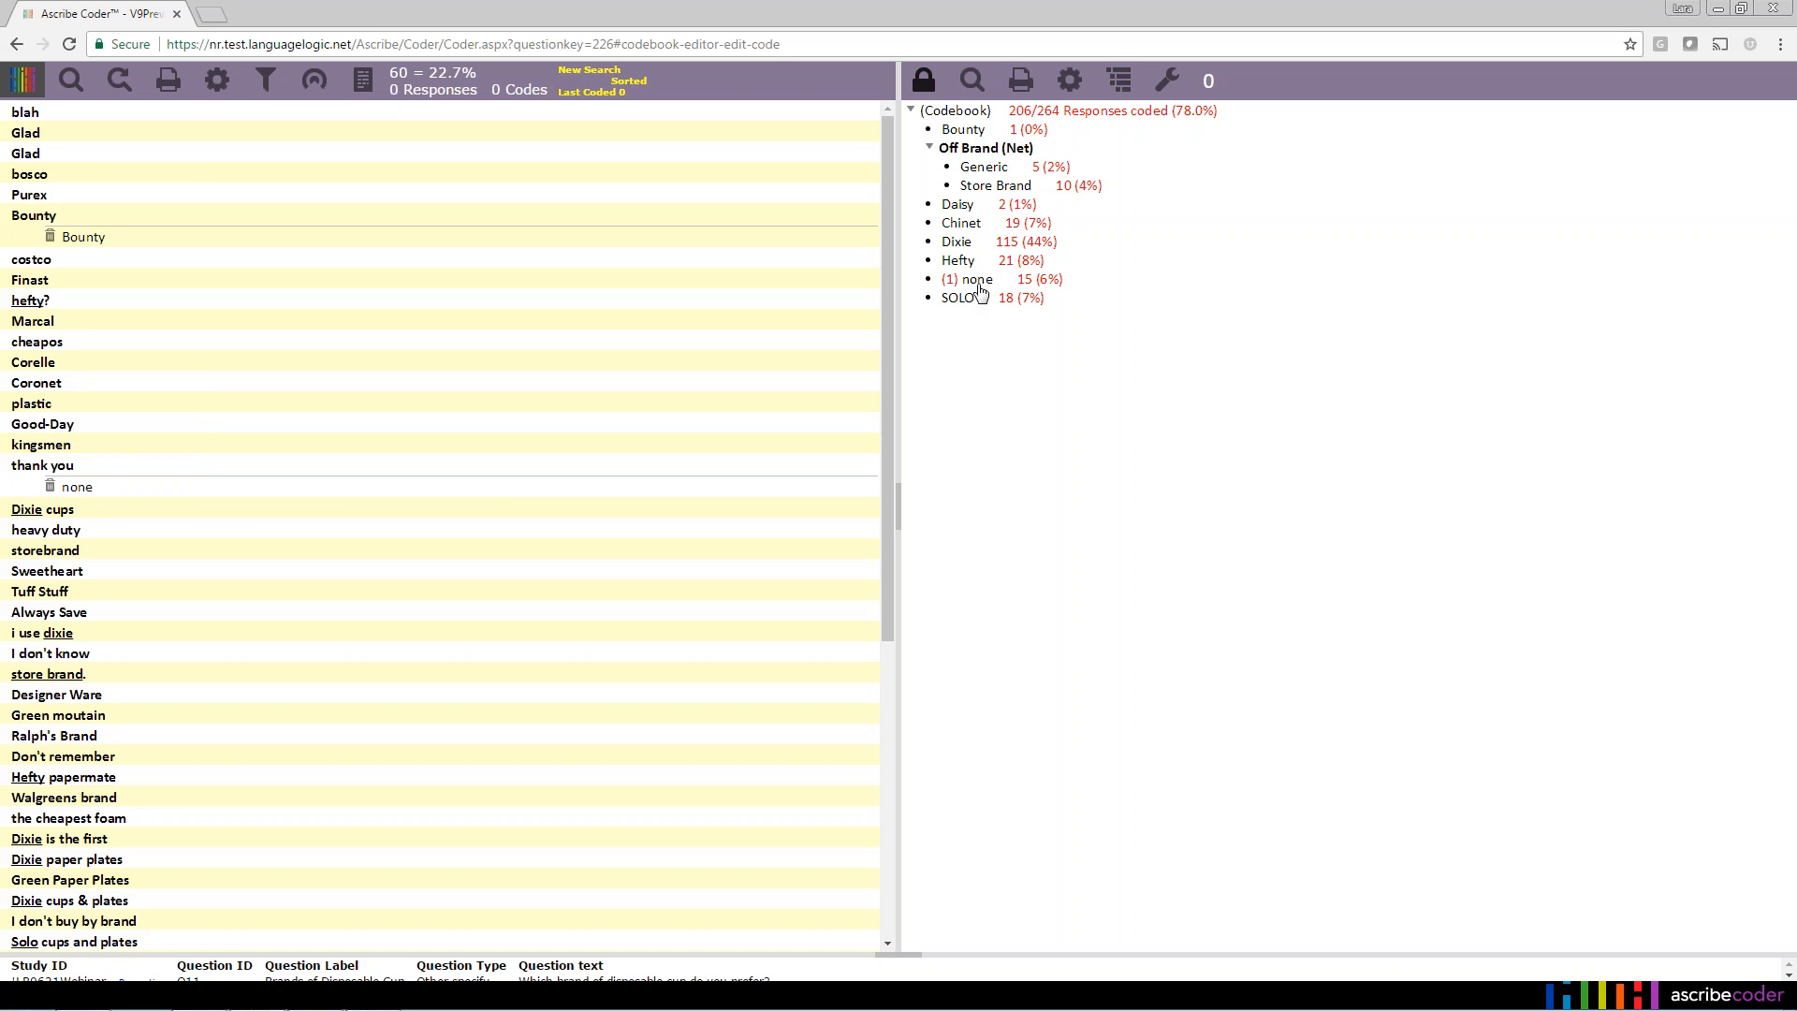
# Review the regular expression list and the singleton conflict check in Codebook Tools.
pyautogui.click(1167, 80)
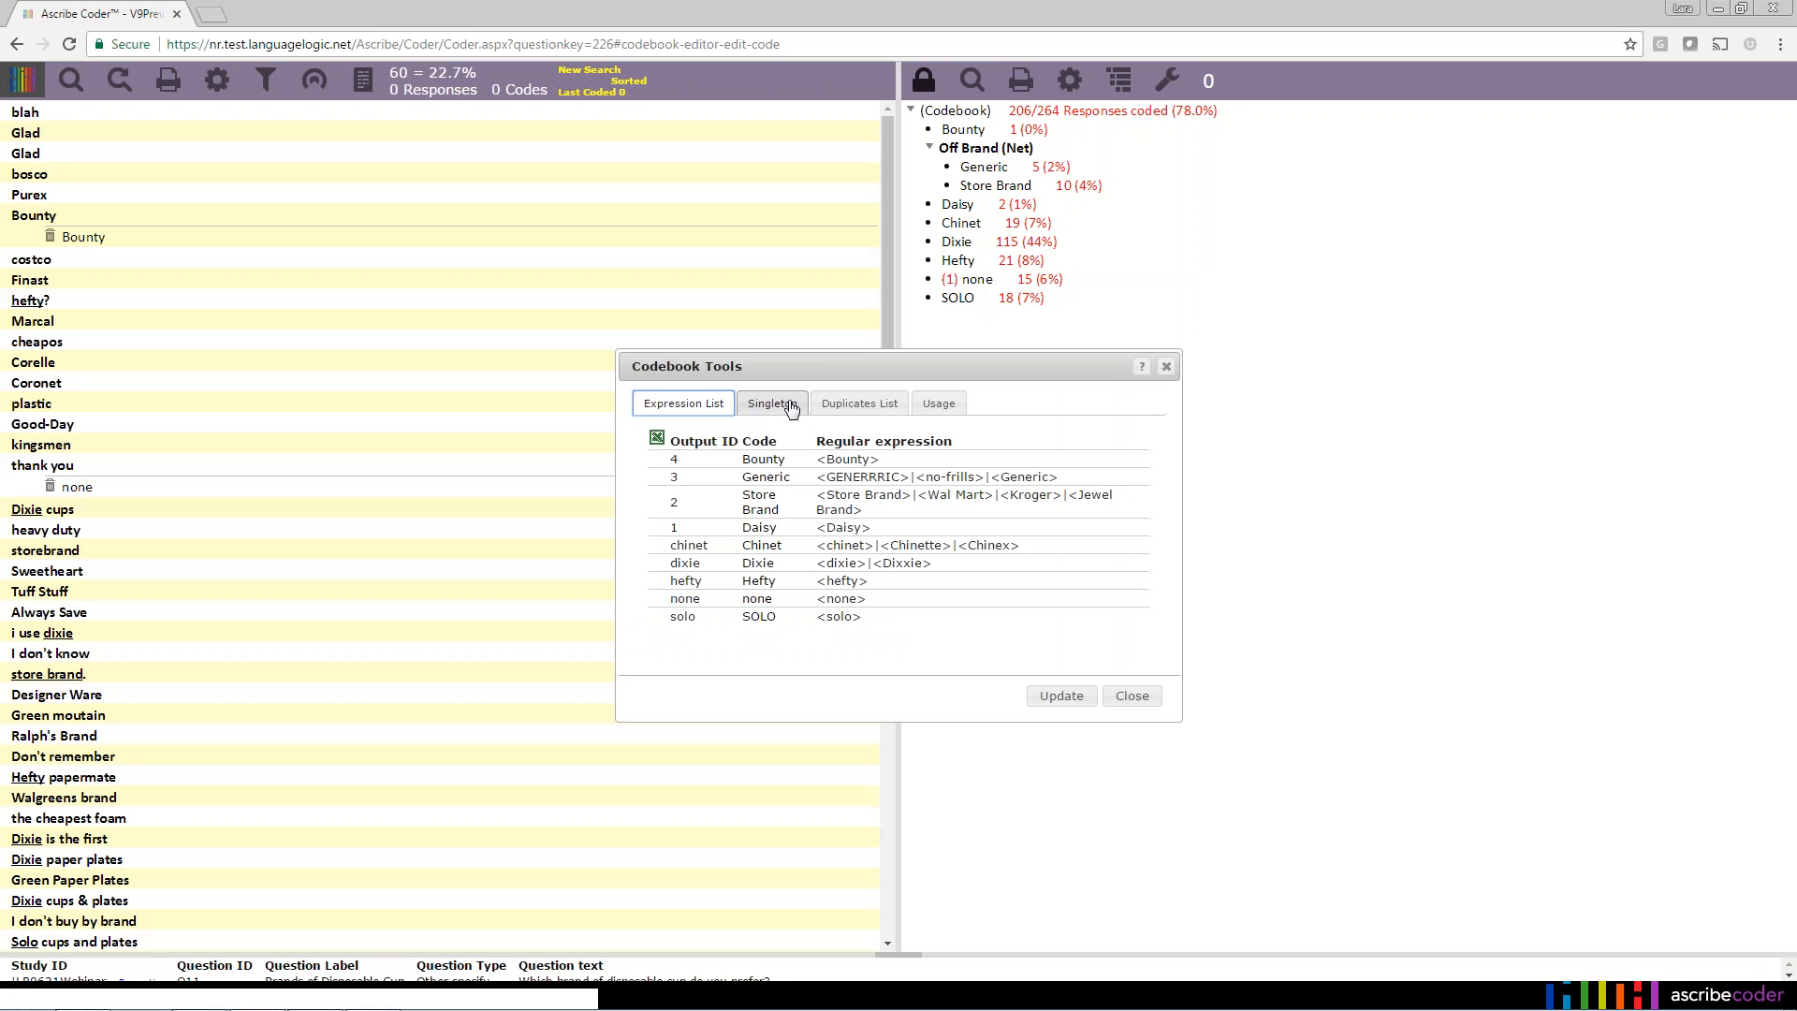
pyautogui.click(772, 403)
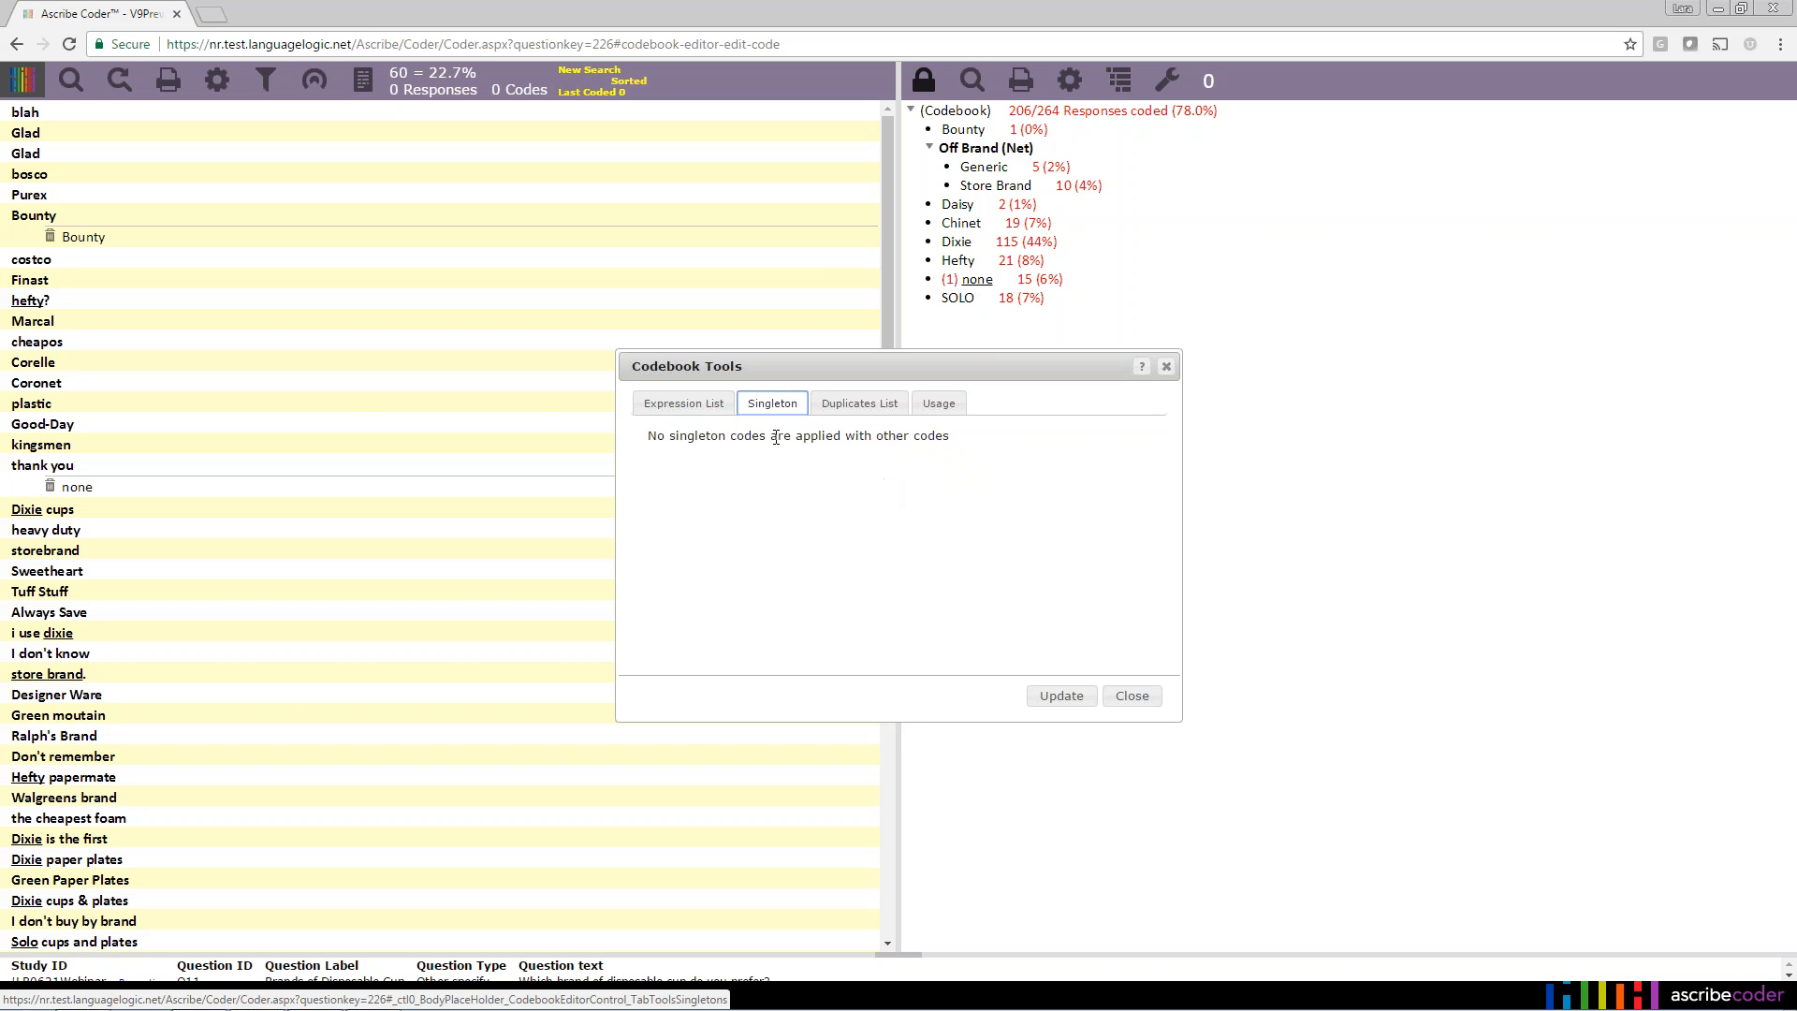
pyautogui.click(1152, 704)
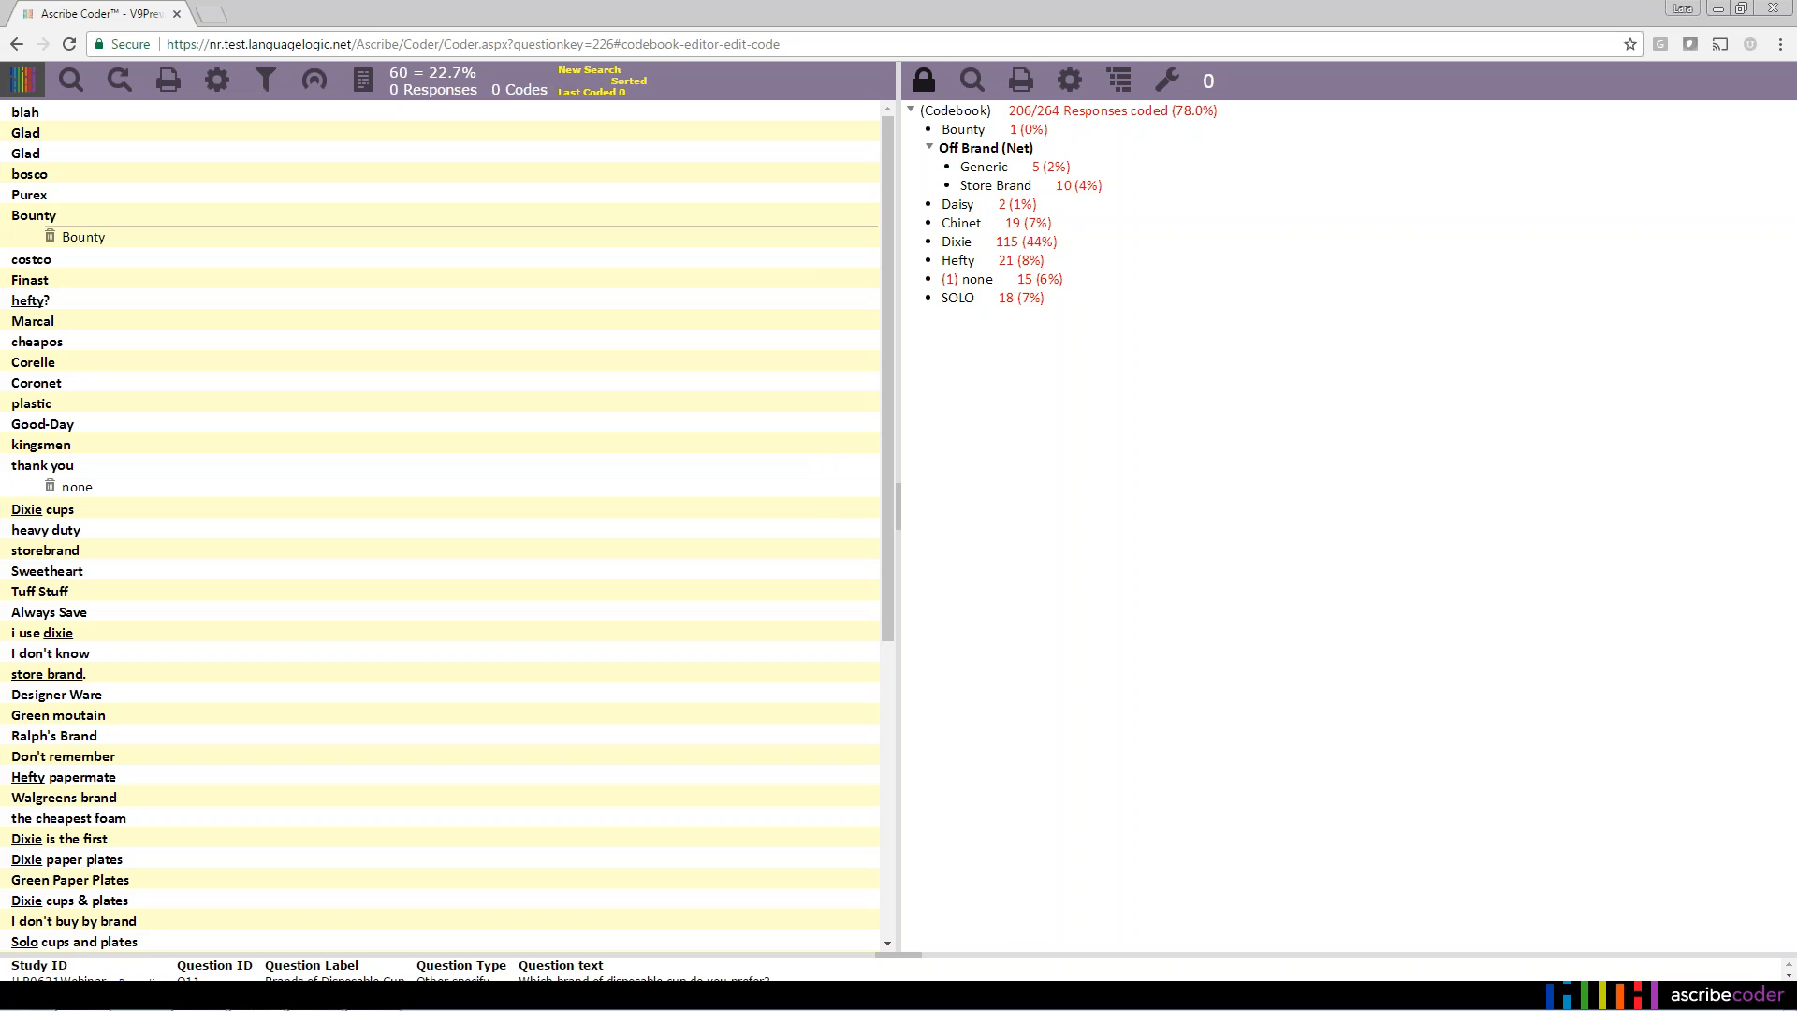
# Try the Singleton option in the Bounty code's properties.
pyautogui.rightClick(996, 132)
pyautogui.click(1034, 147)
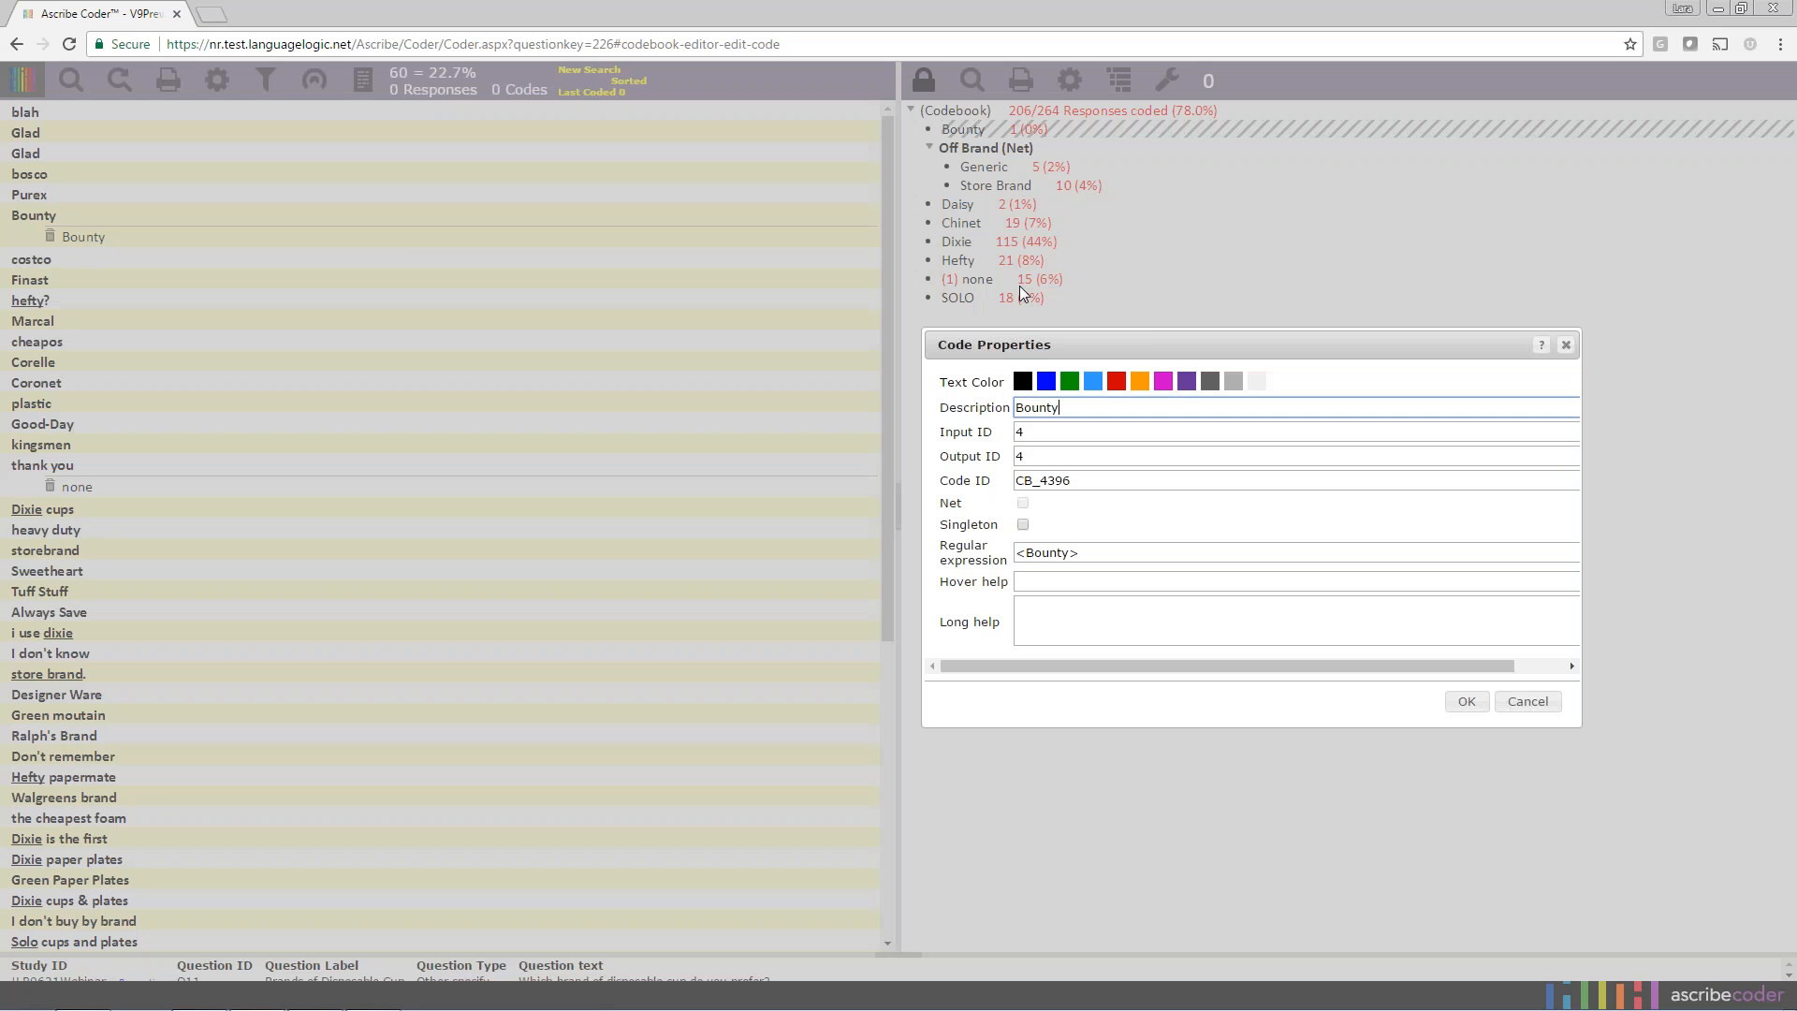
pyautogui.click(1024, 526)
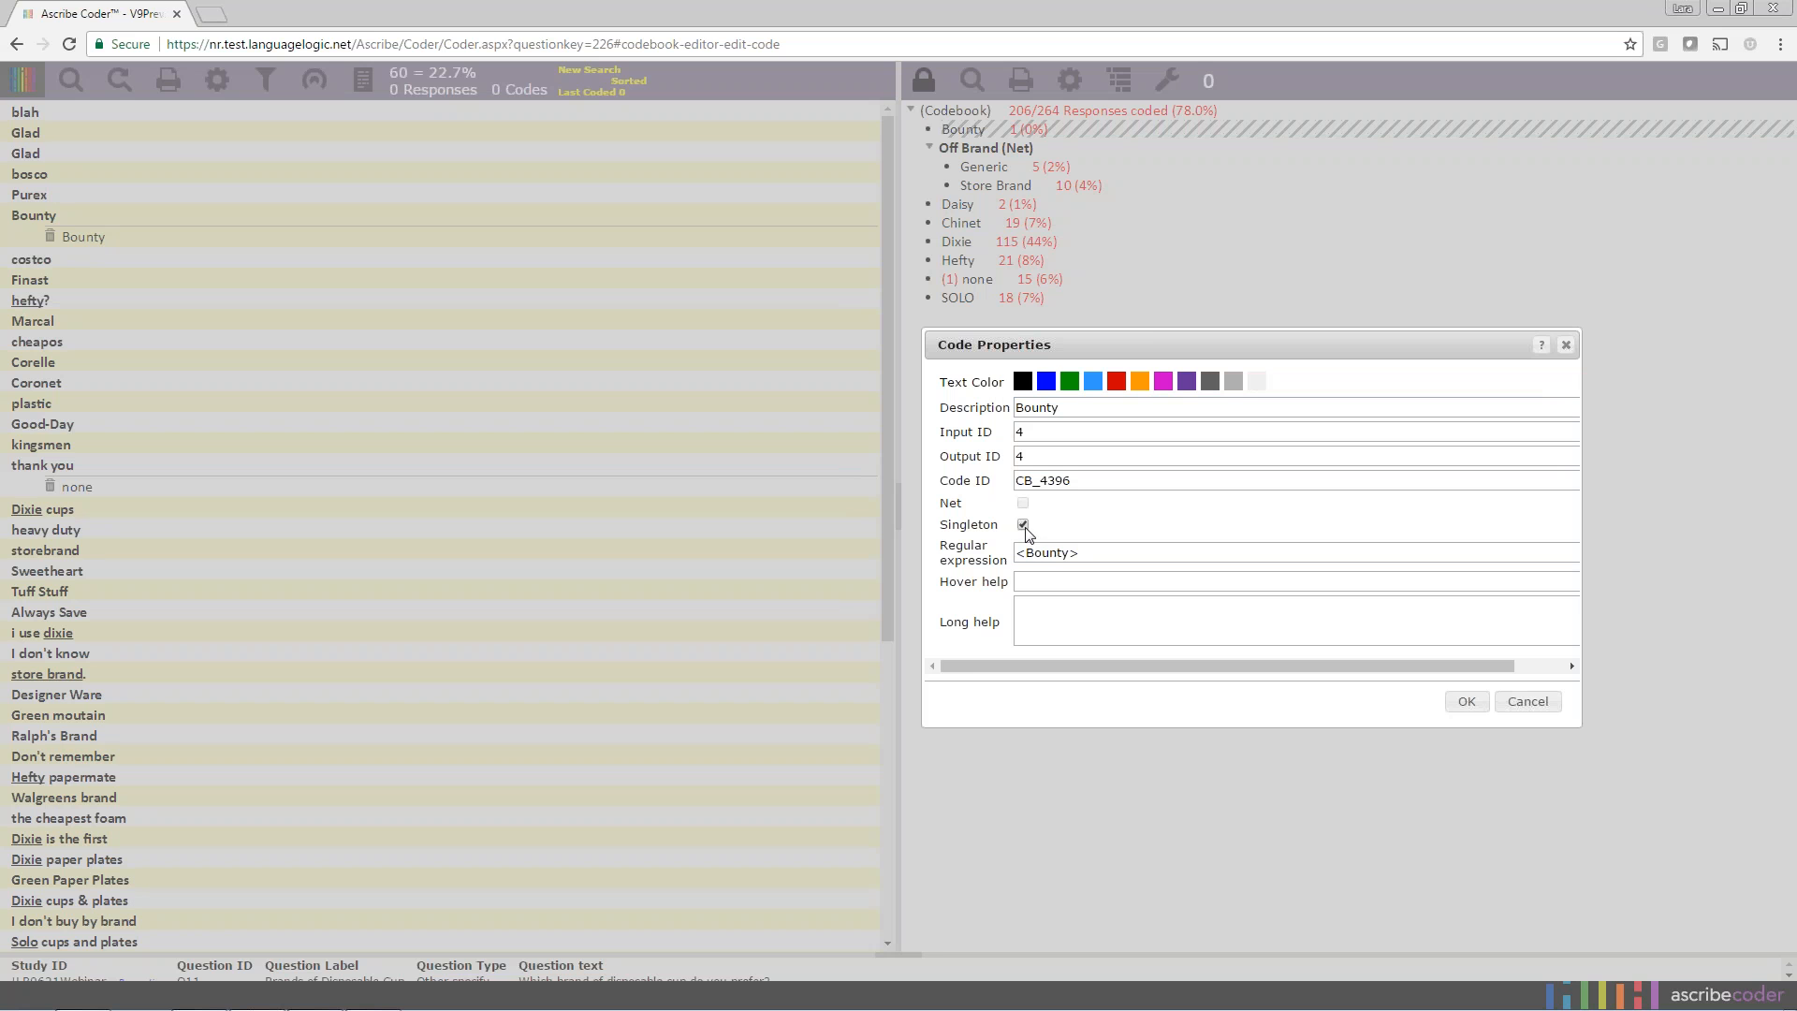
pyautogui.click(1467, 702)
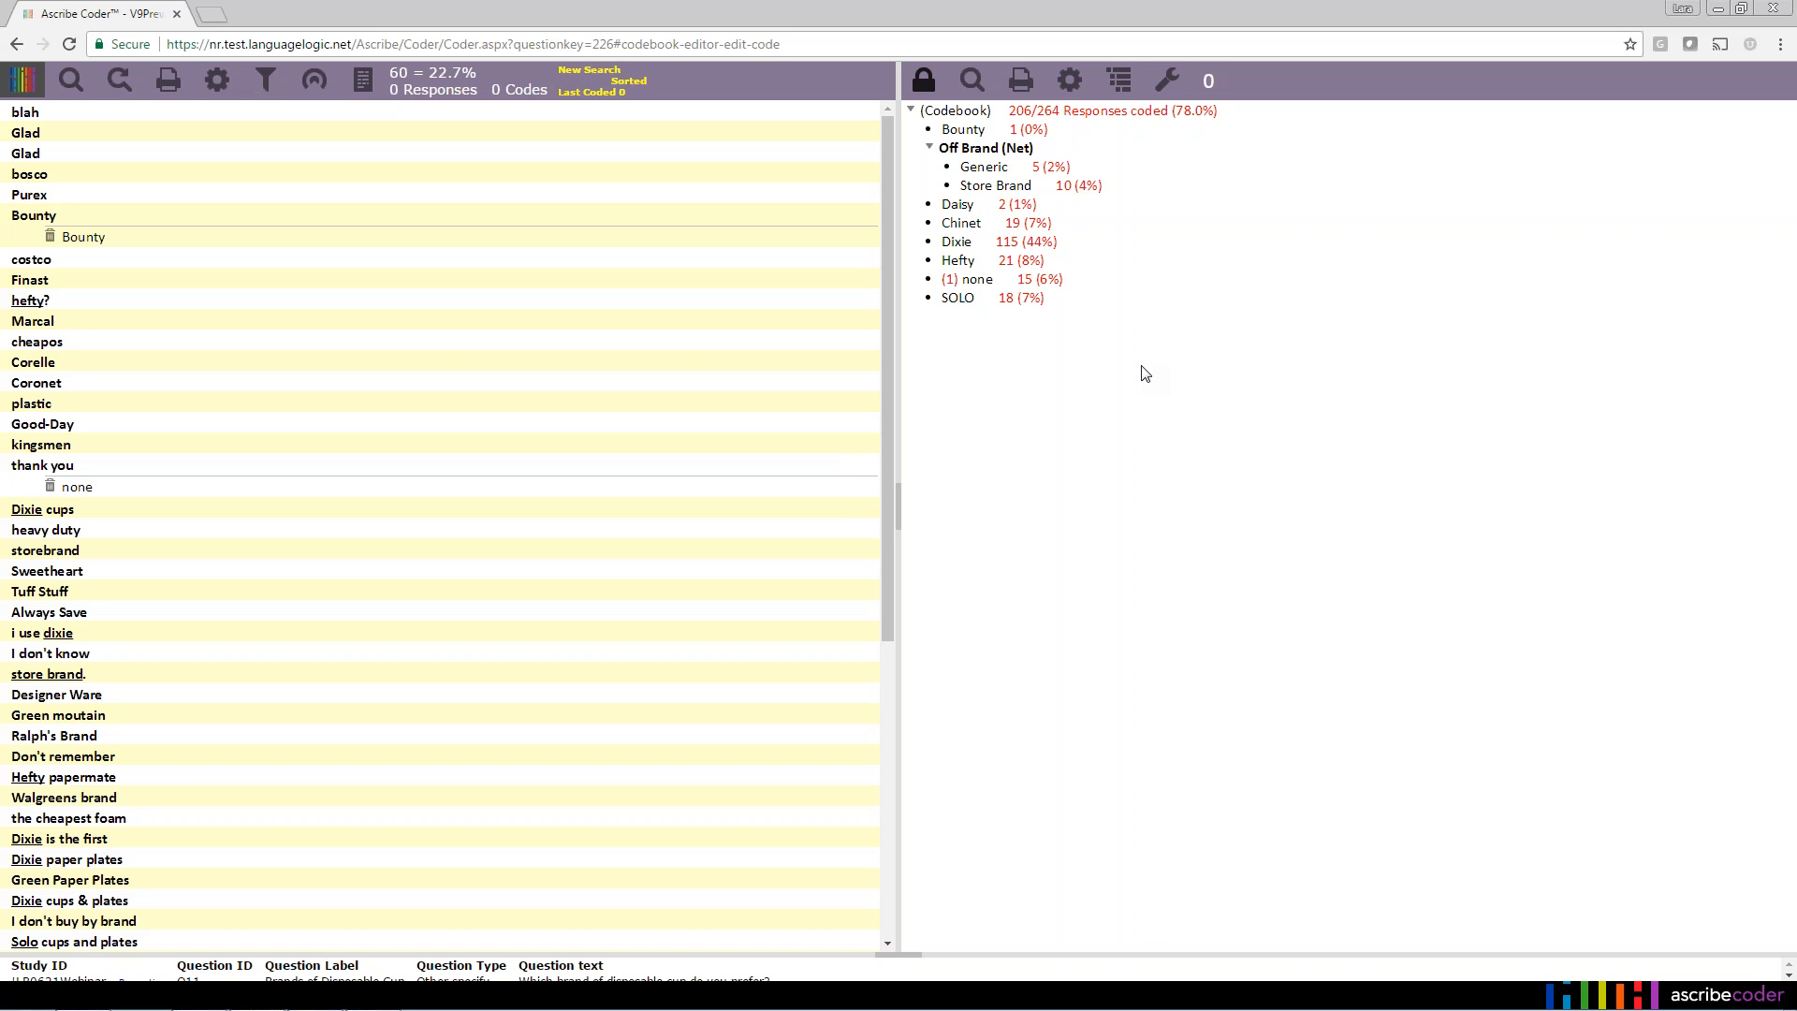
# Search the codebook for "none" with only the codes found loaded, and reload the entire codebook.
pyautogui.click(973, 83)
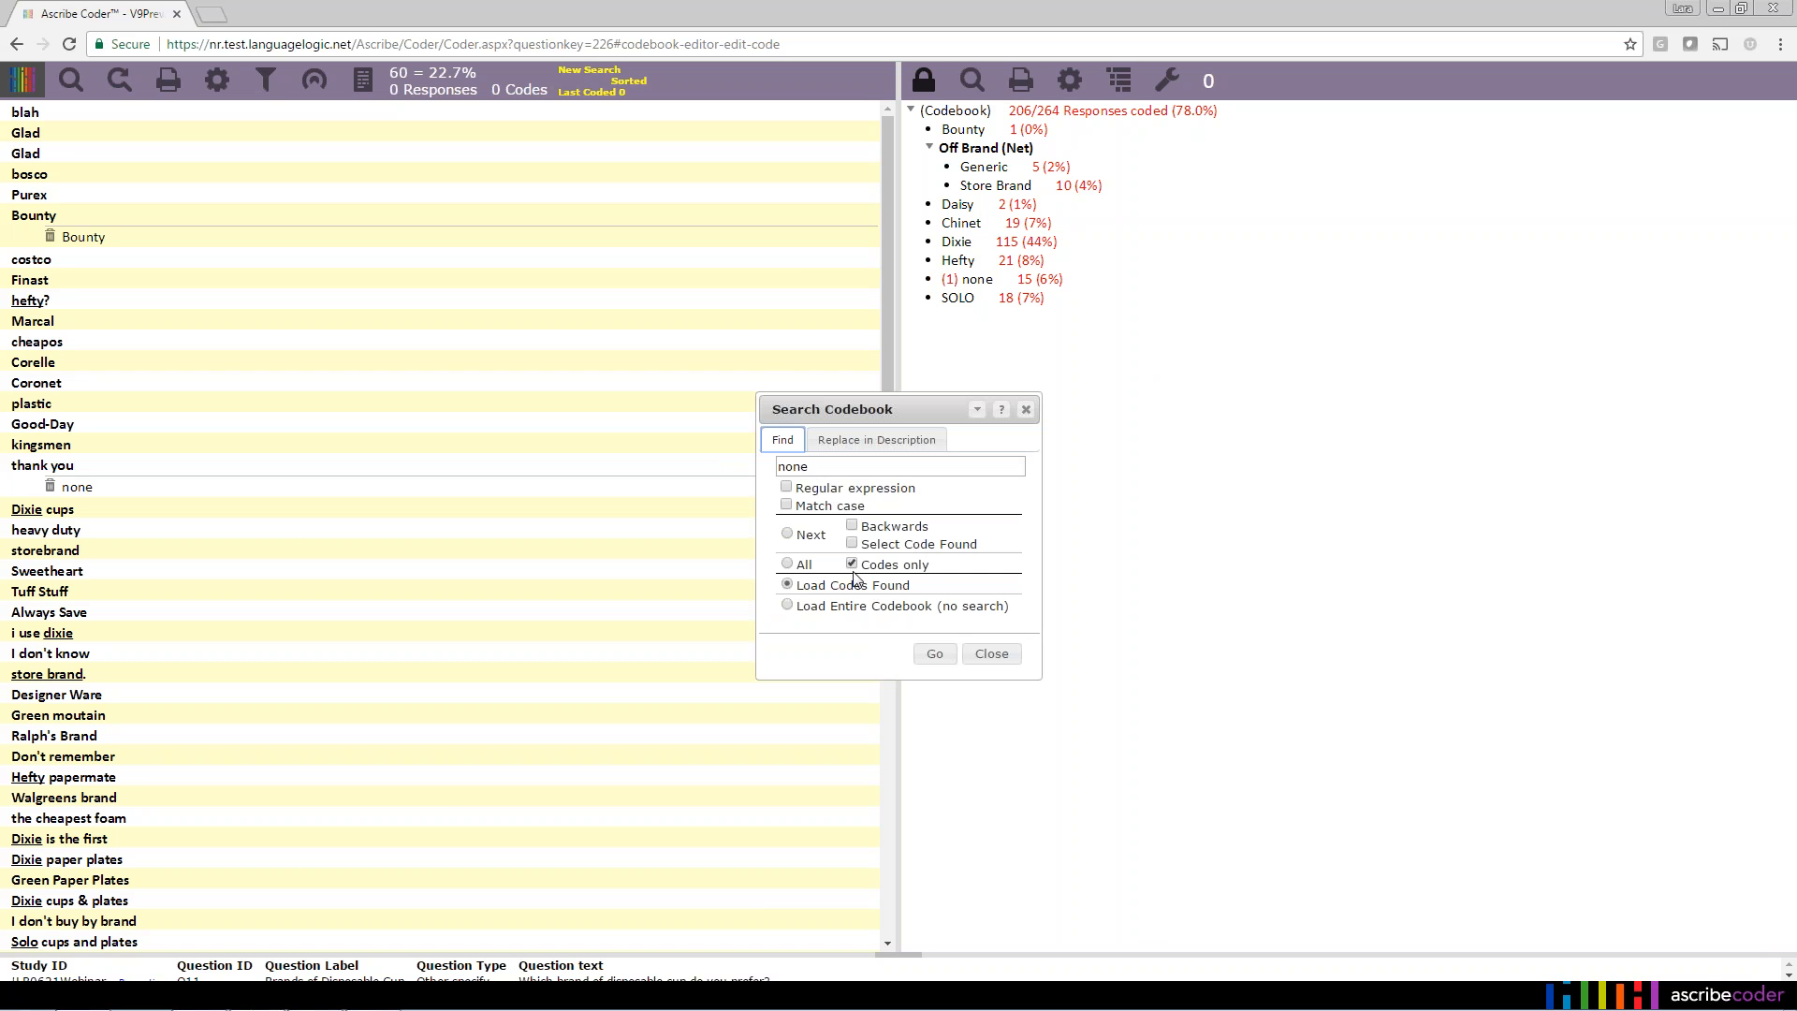
pyautogui.click(935, 655)
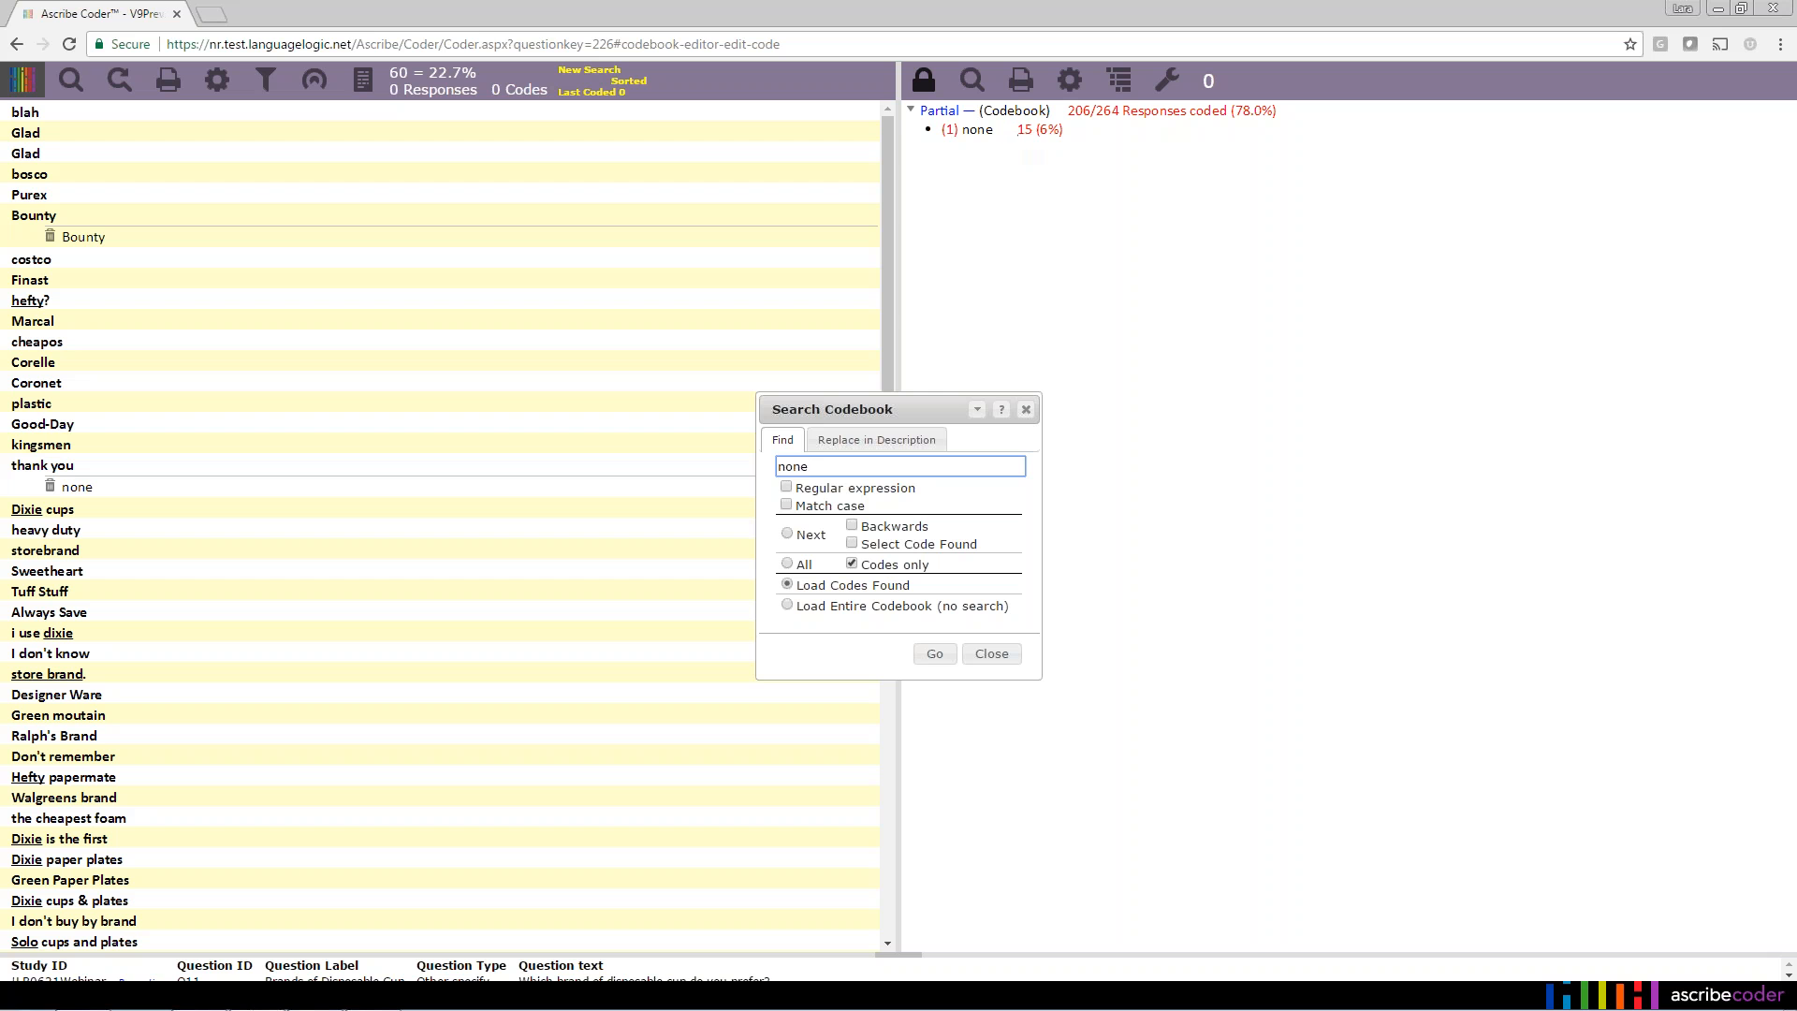
pyautogui.rightClick(1001, 117)
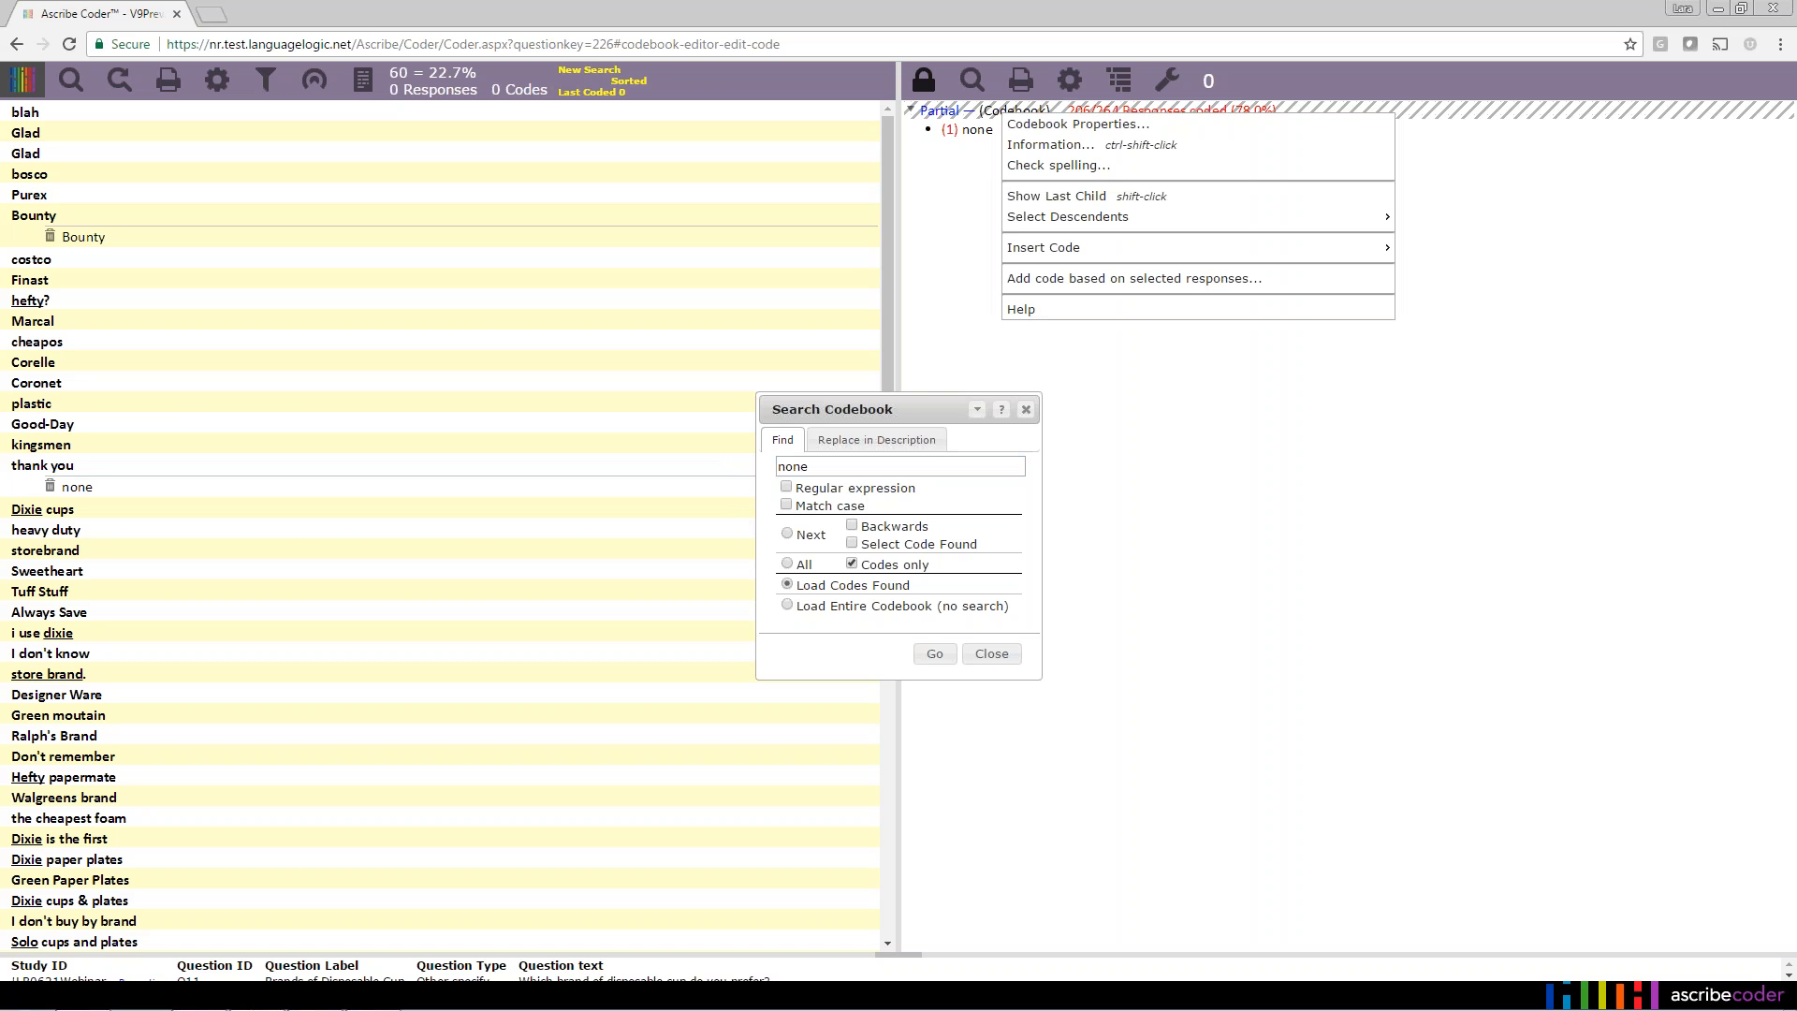
pyautogui.moveTo(1107, 258)
pyautogui.click(789, 606)
pyautogui.click(939, 657)
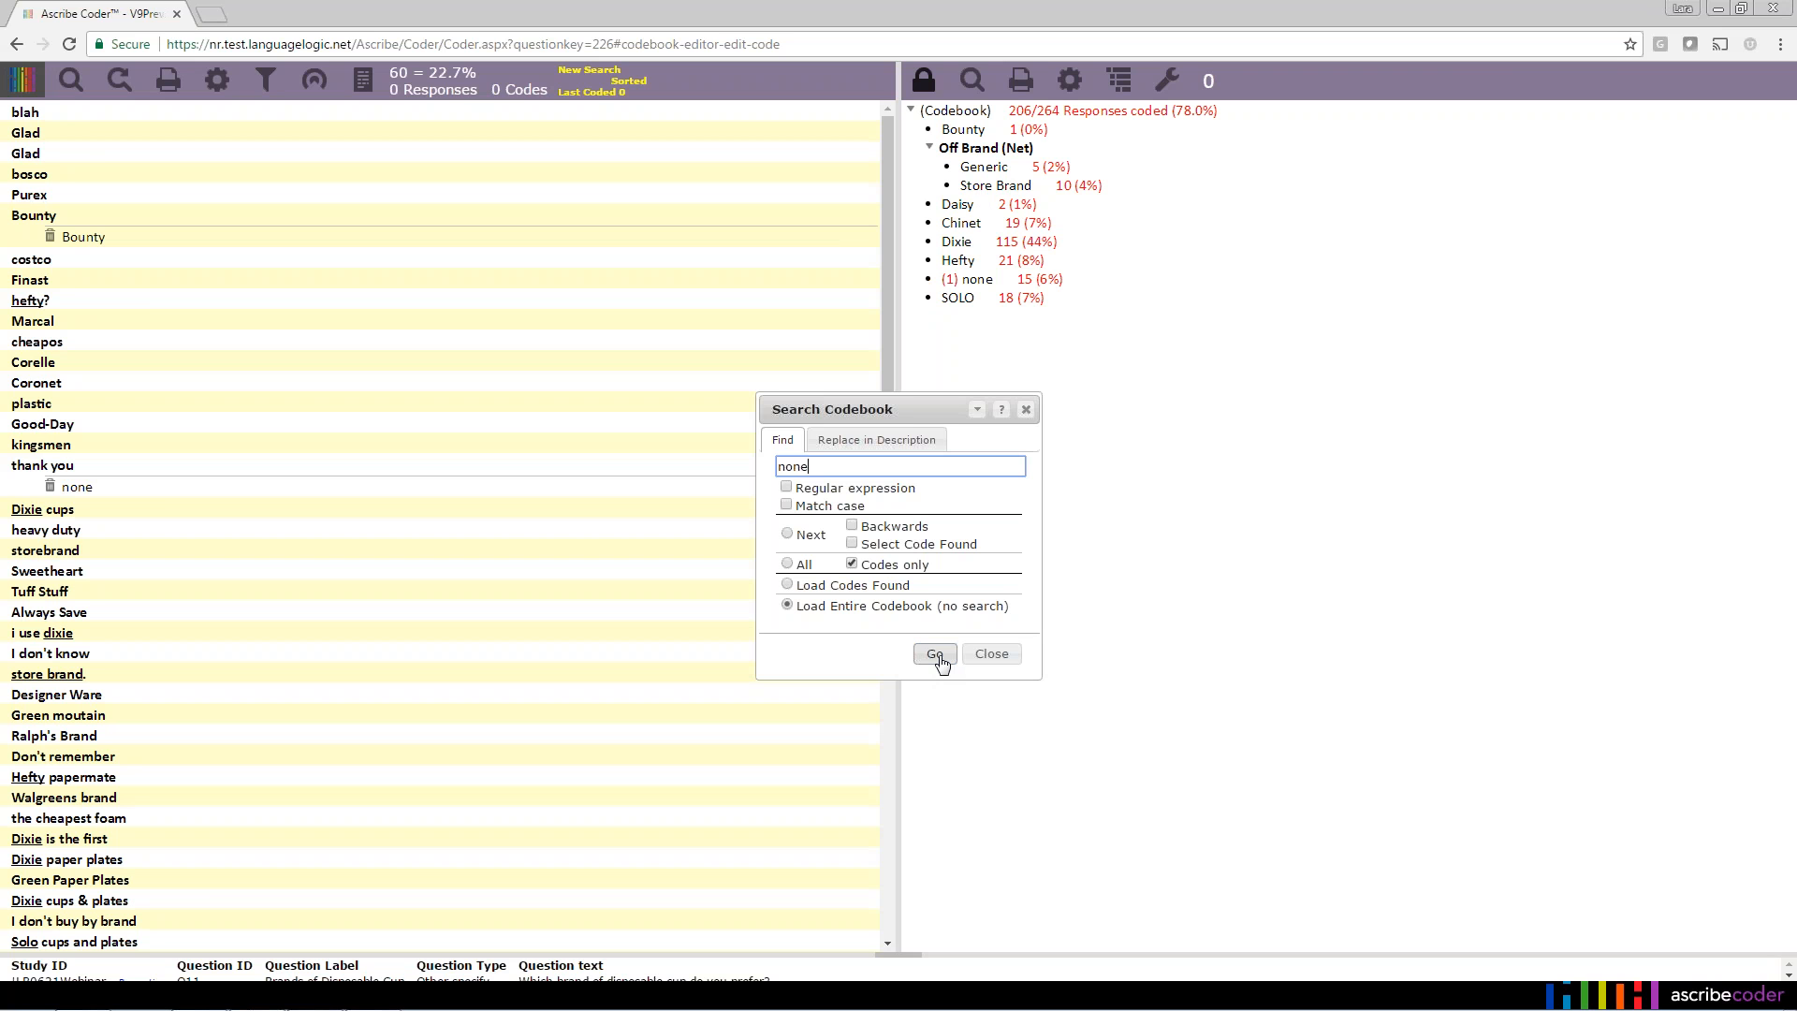
pyautogui.click(991, 653)
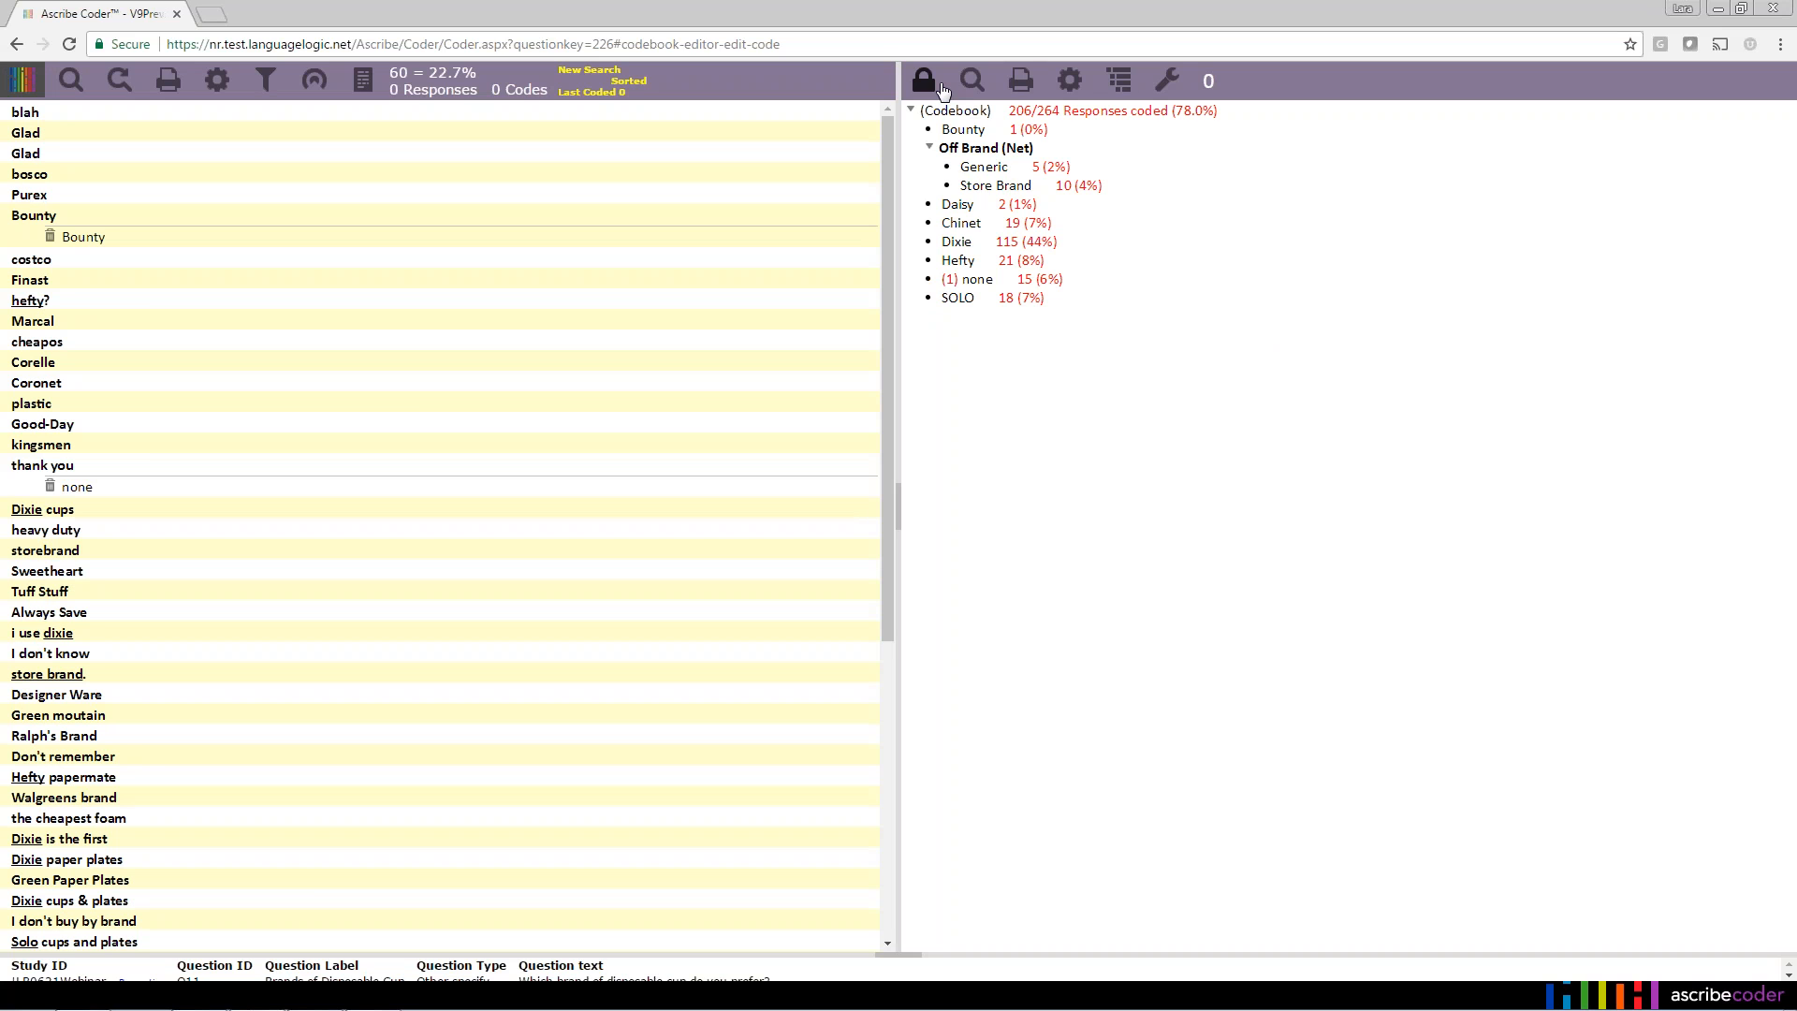
# Unlock the codebook and review the display and direct edit settings that apply when it is unlocked.
pyautogui.click(928, 86)
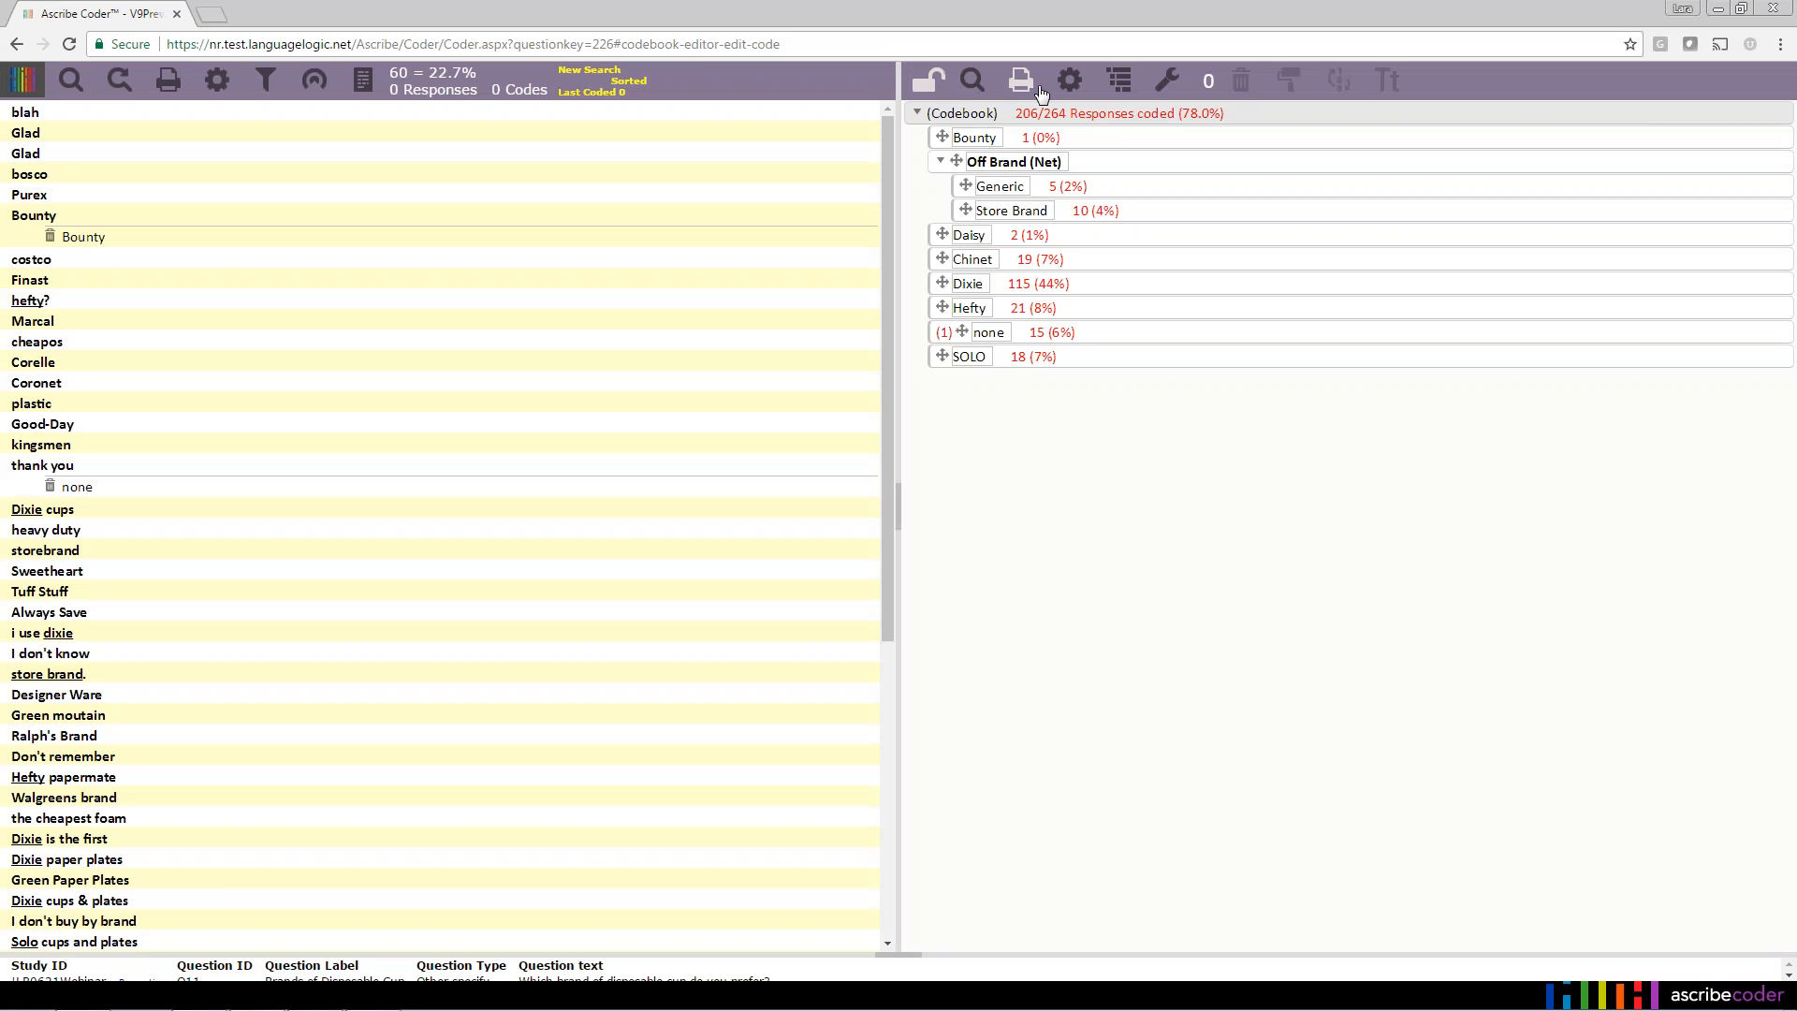
pyautogui.click(1076, 87)
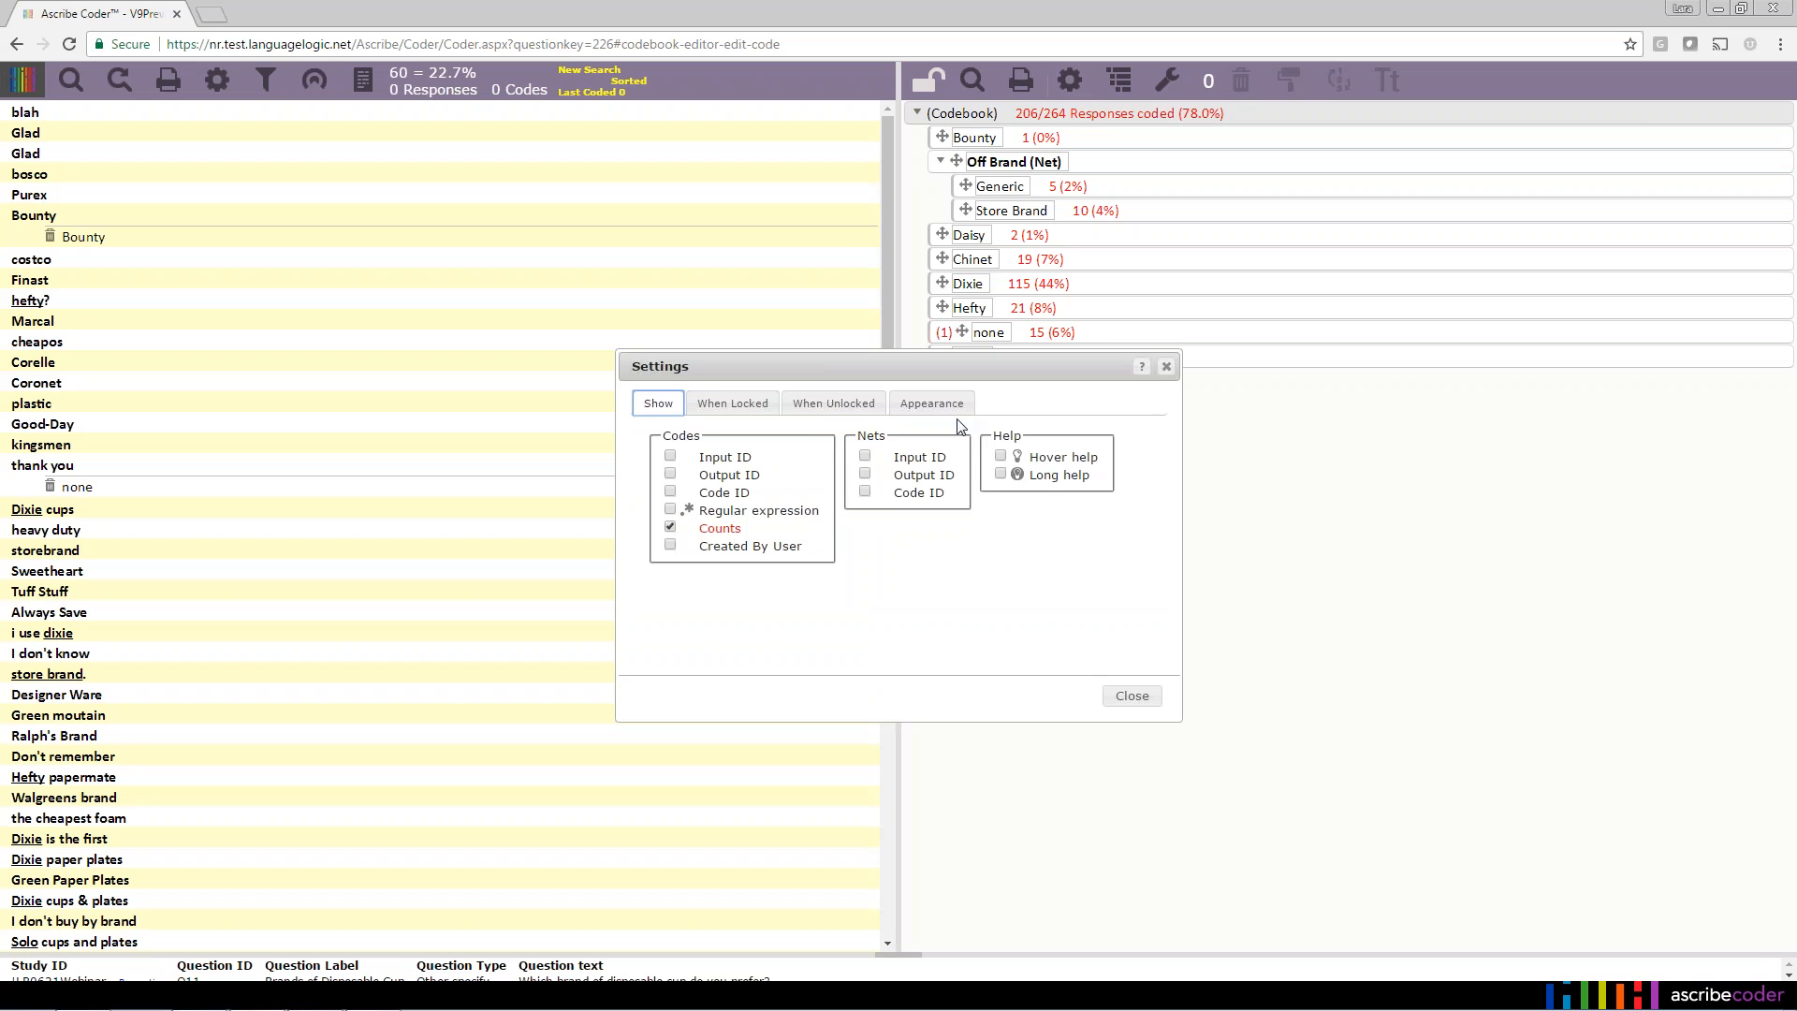
pyautogui.click(815, 410)
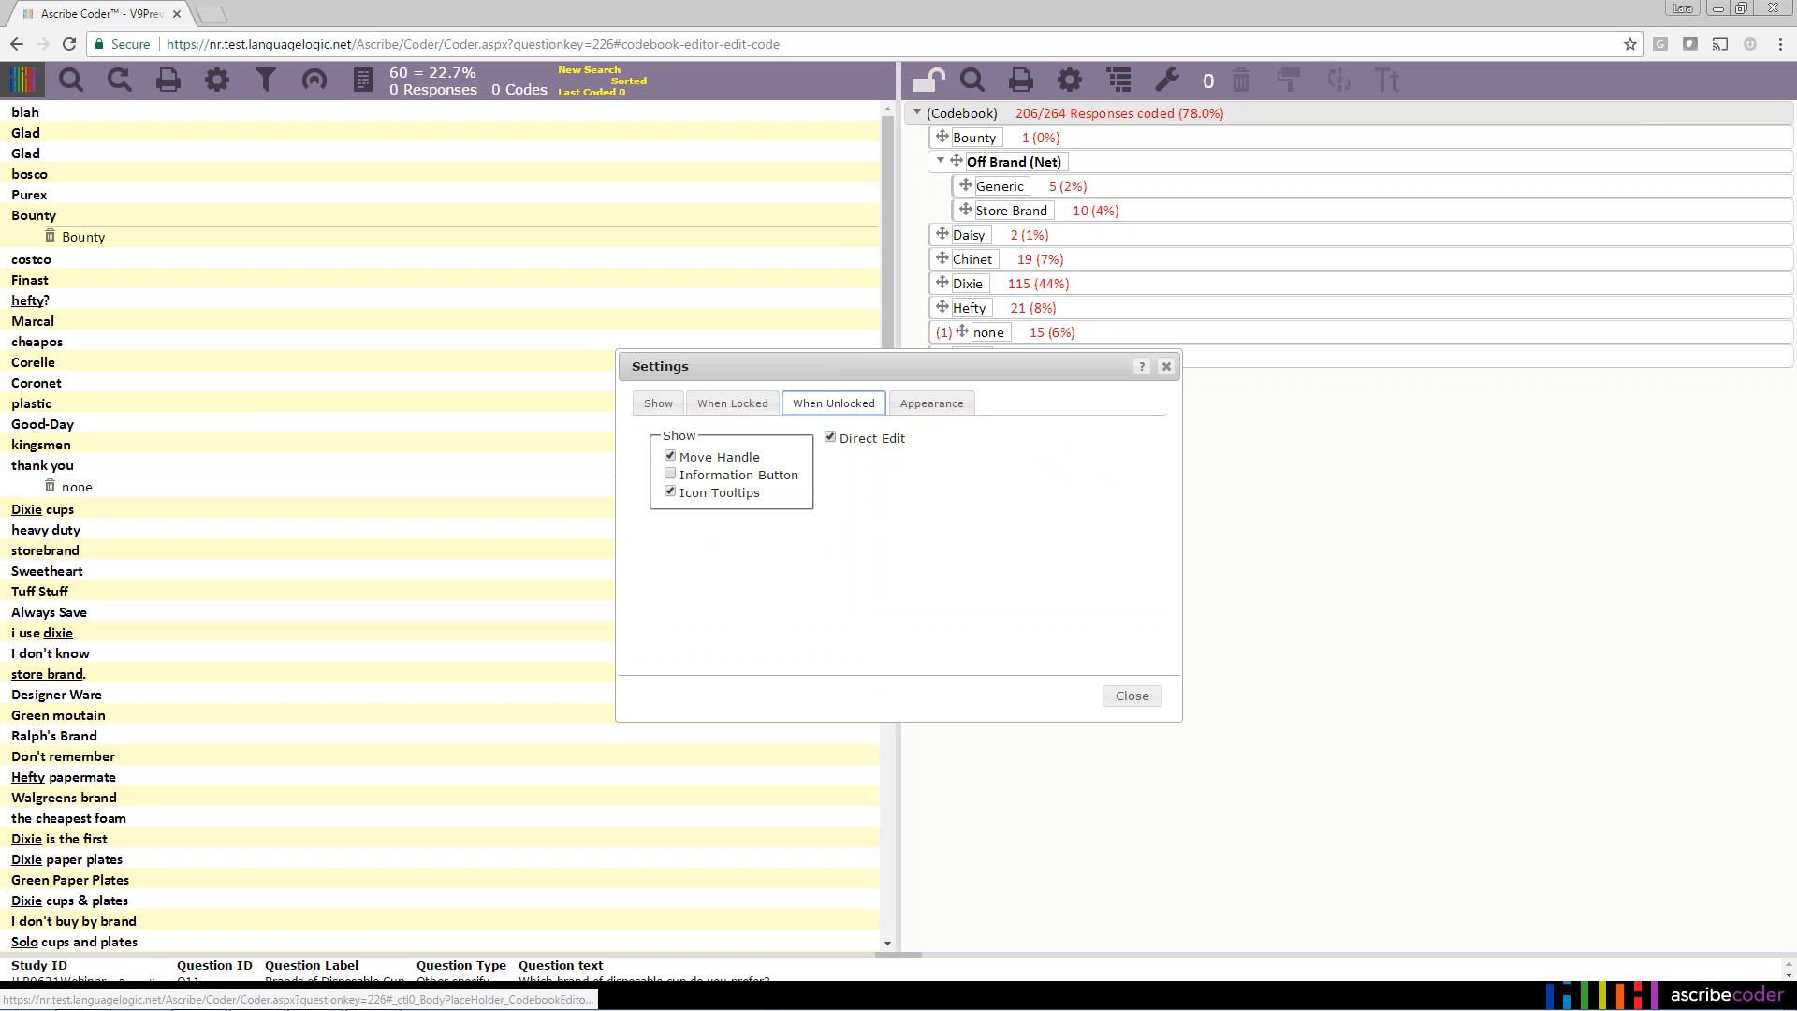
pyautogui.click(1134, 698)
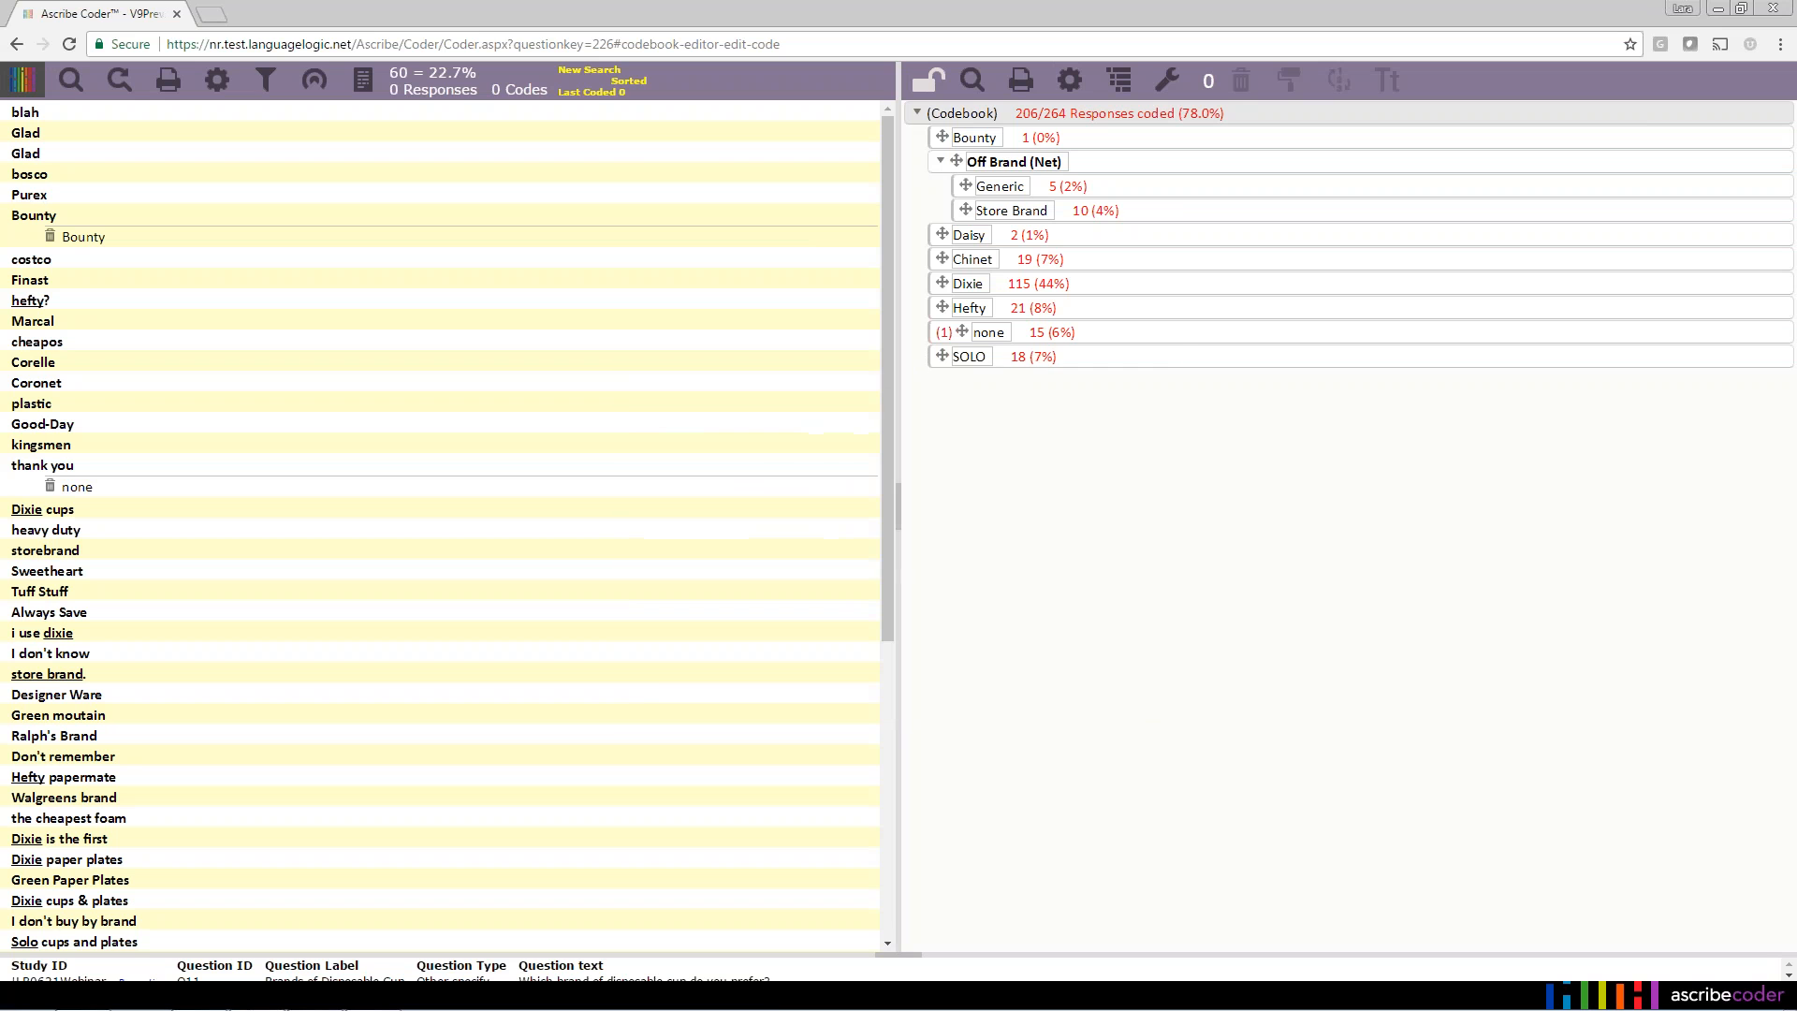
# Show the Code ID and Output ID for codes in the codebook display settings.
pyautogui.click(1070, 82)
pyautogui.click(658, 404)
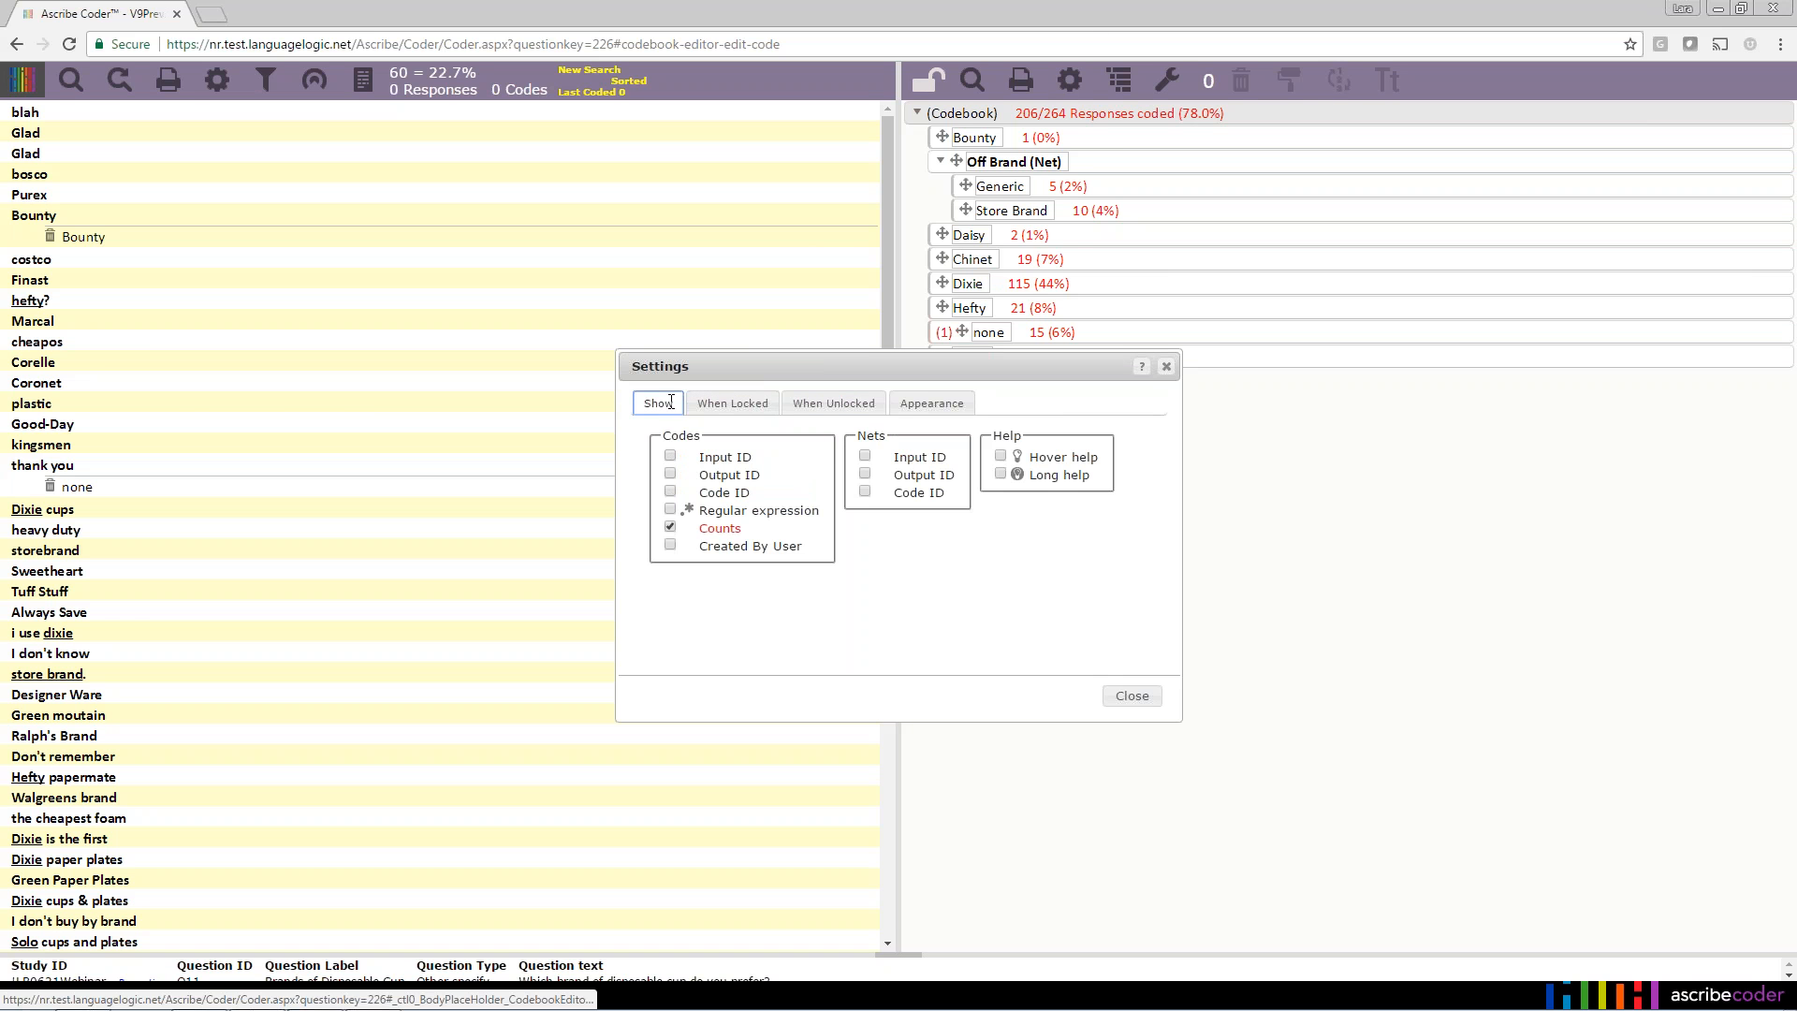
pyautogui.click(671, 492)
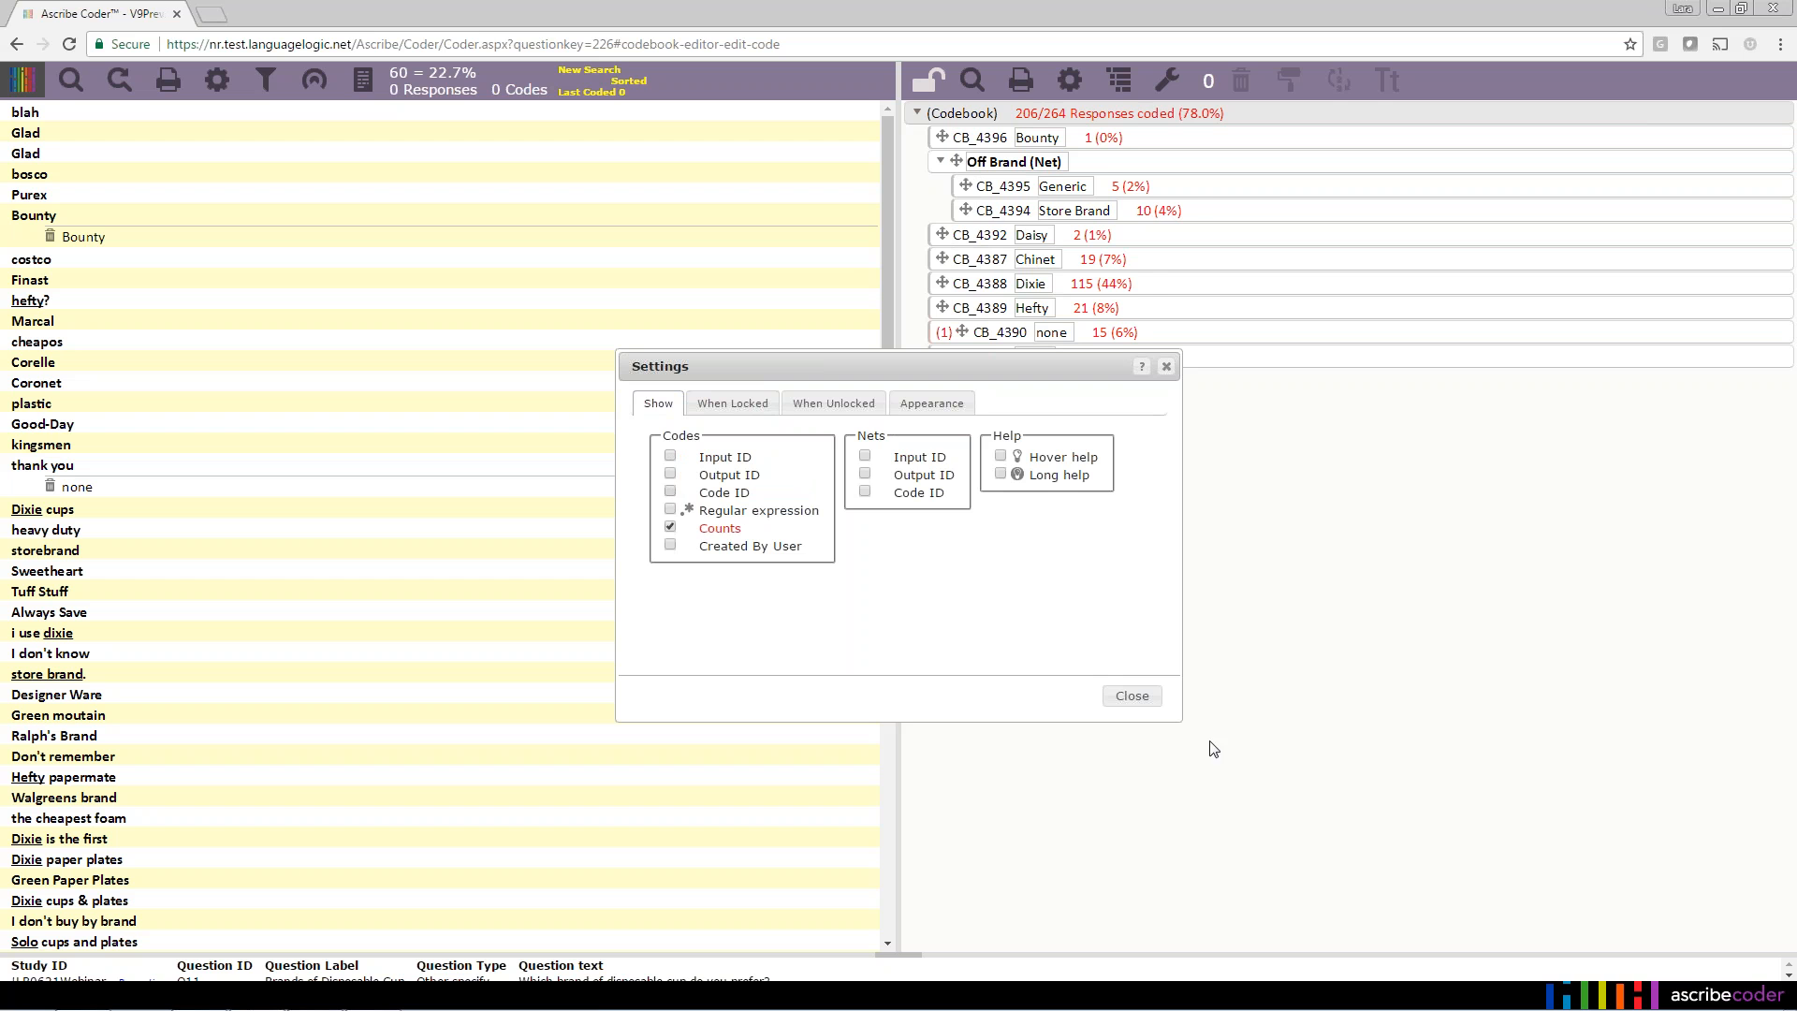
pyautogui.click(670, 474)
pyautogui.click(1144, 698)
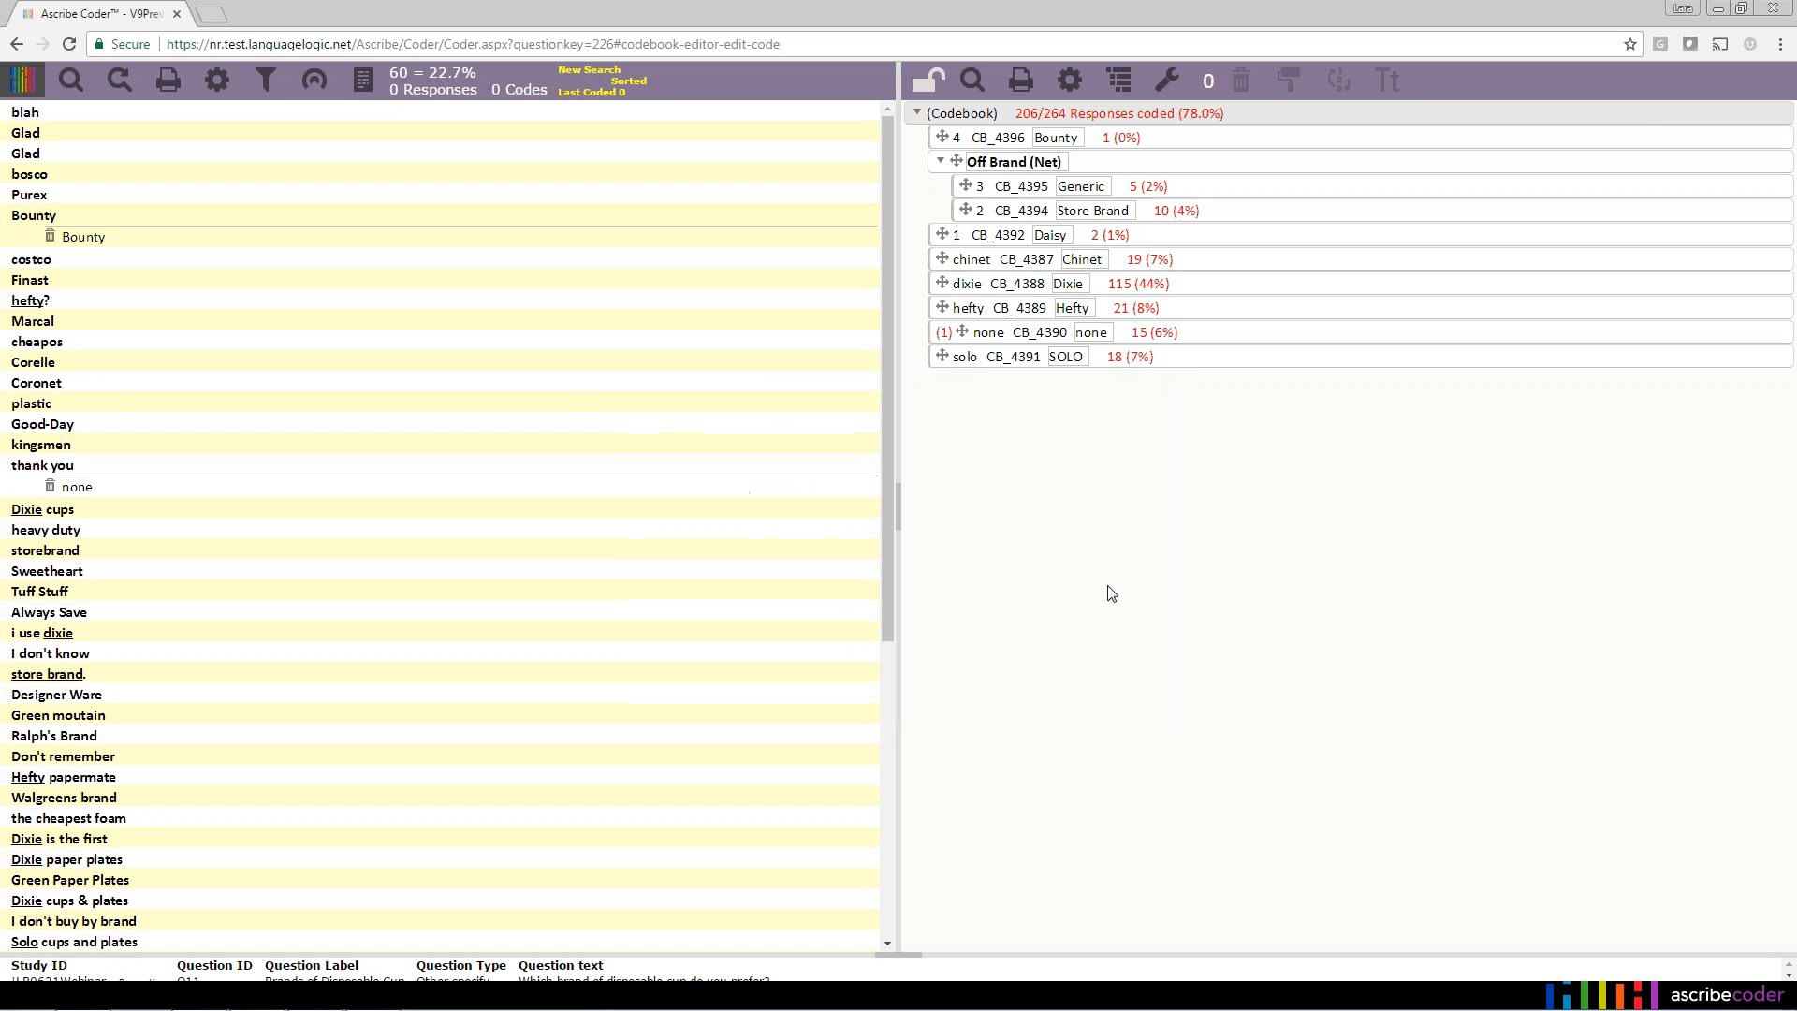
# Step through the Code ID entries of the codes in the unlocked codebook, down the list and back up.
pyautogui.click(1003, 143)
pyautogui.click(1012, 186)
pyautogui.click(1012, 210)
pyautogui.press('Down')
pyautogui.press('Down')
pyautogui.press('Down')
pyautogui.press('Down')
pyautogui.press('Down')
pyautogui.press('Down')
pyautogui.press('Up')
pyautogui.press('Up')
pyautogui.press('Up')
pyautogui.press('Up')
pyautogui.press('Up')
pyautogui.press('Up')
pyautogui.press('Up')
# Hide the Code ID and Output ID of the codes in the codebook settings, and lock the codebook.
pyautogui.click(1069, 81)
pyautogui.click(673, 493)
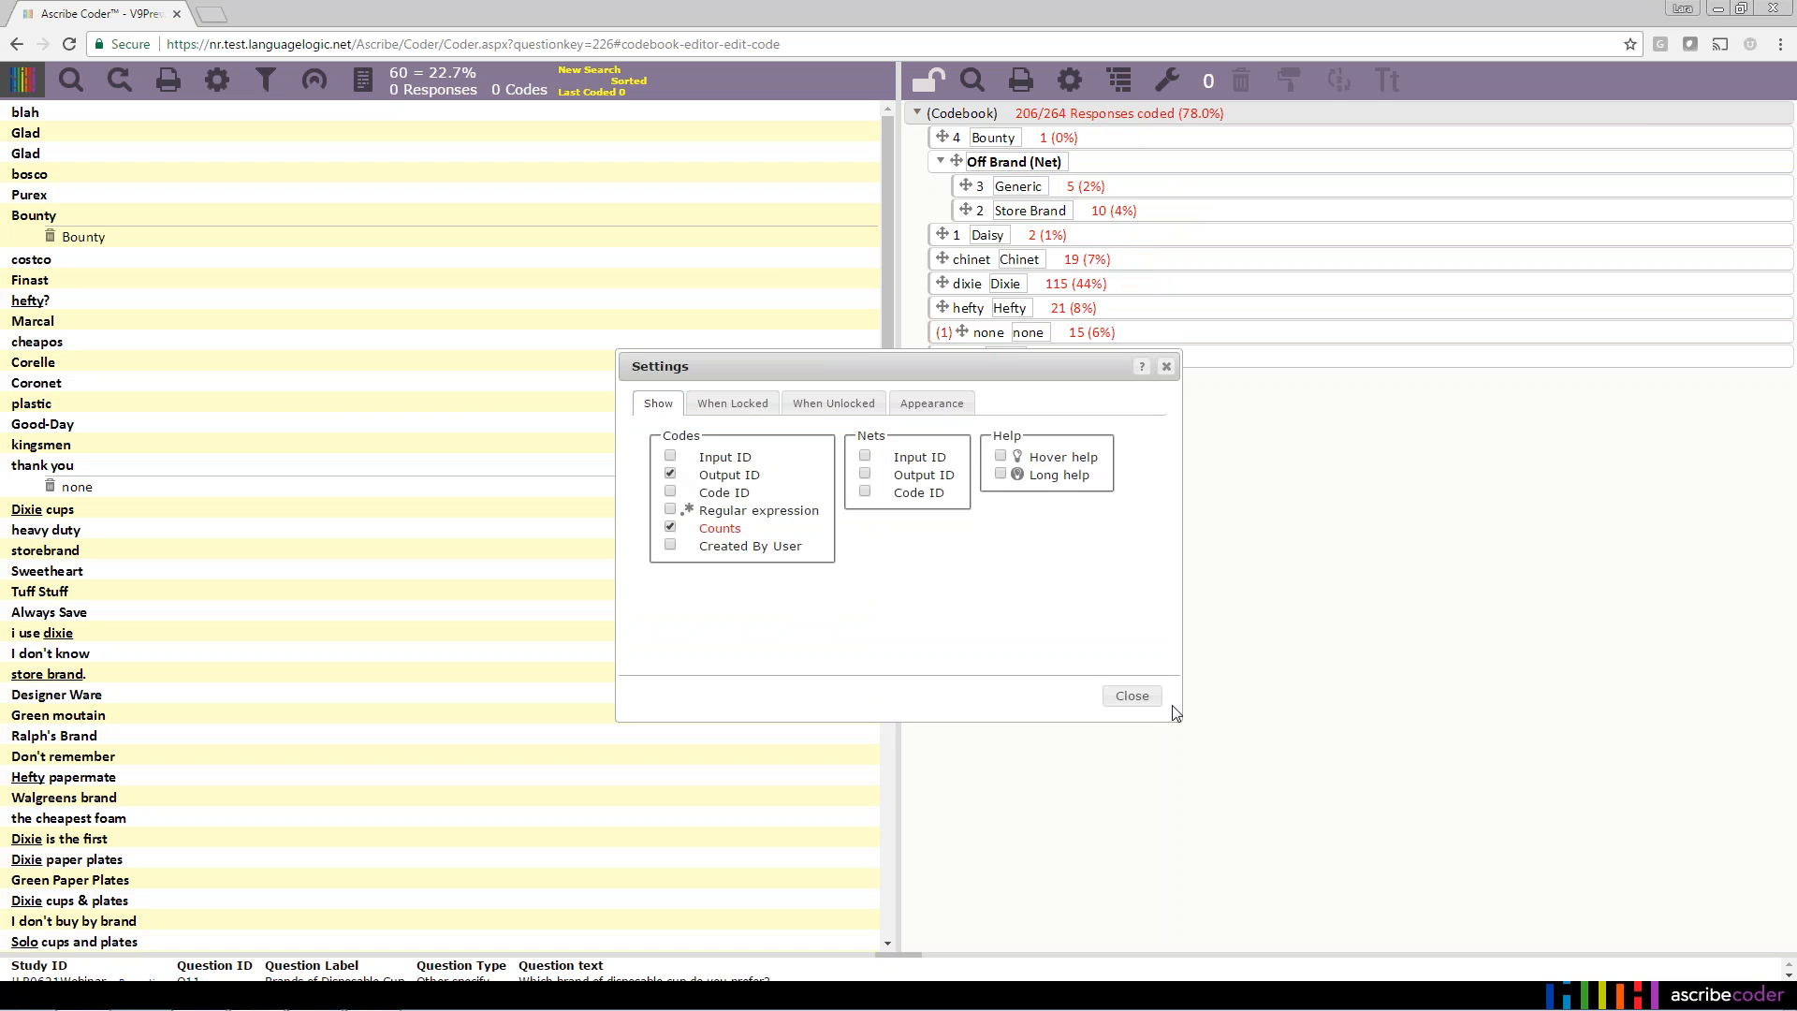
pyautogui.click(925, 80)
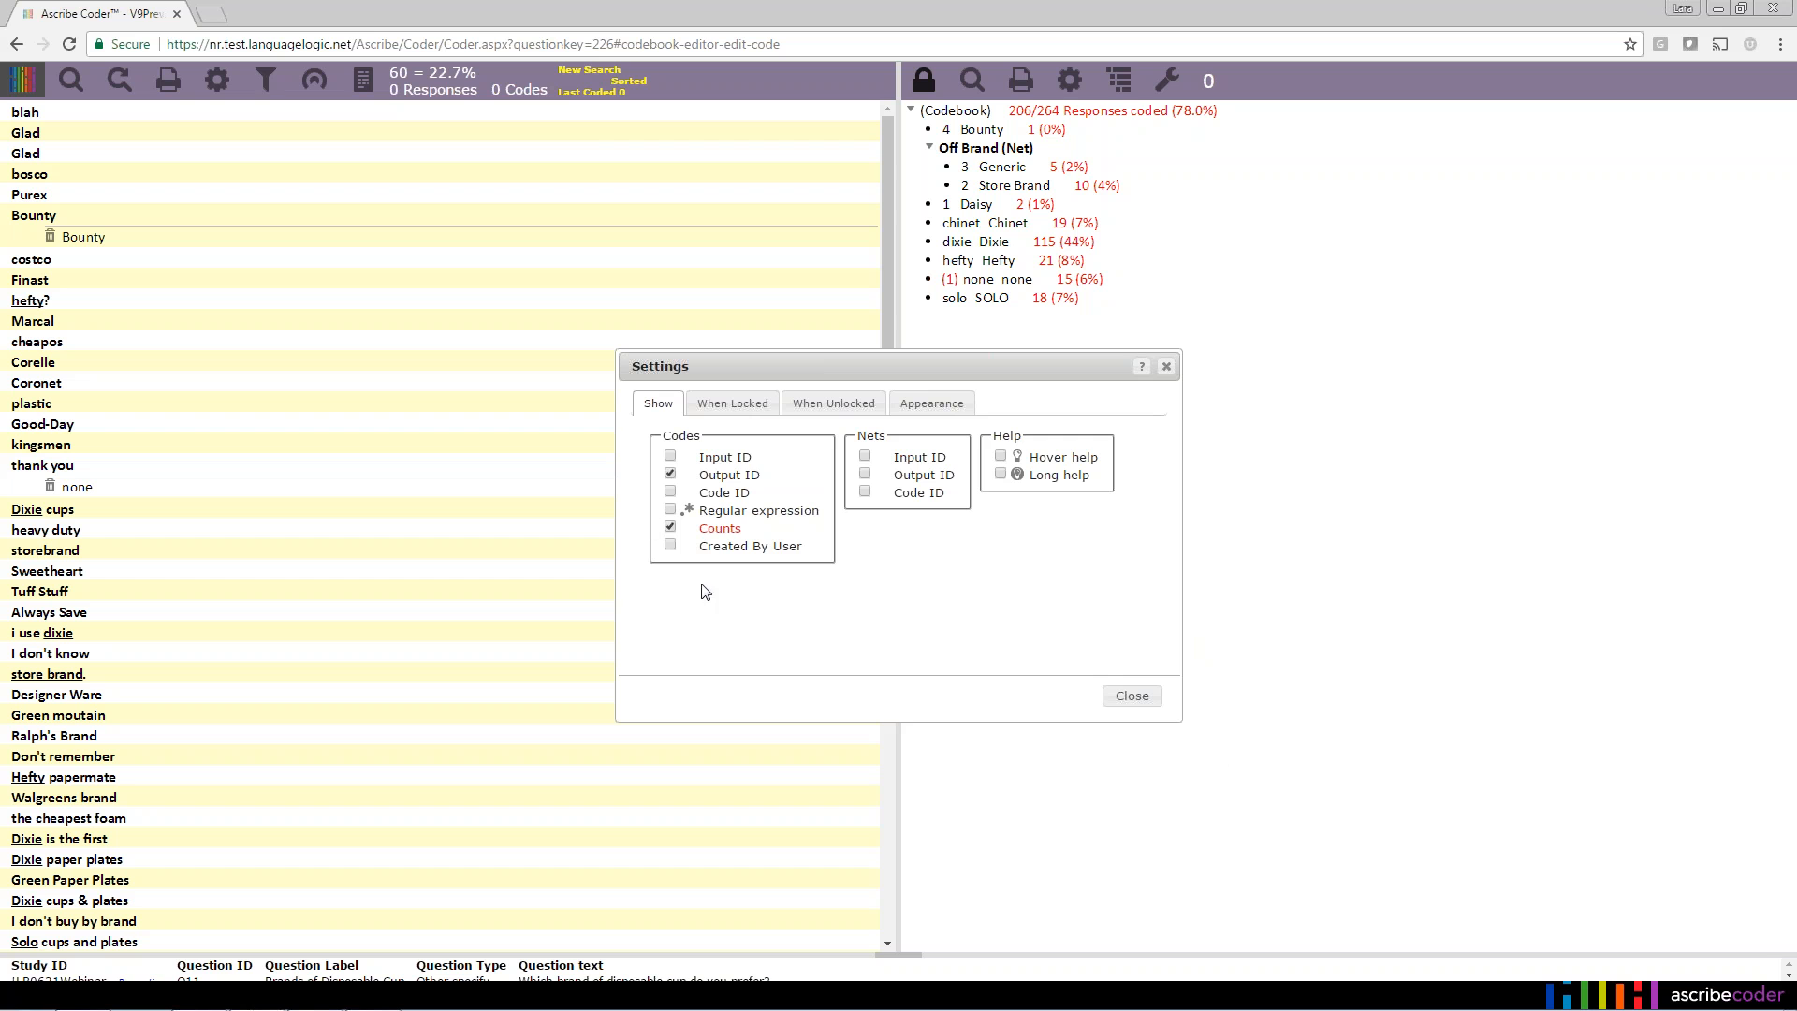
pyautogui.click(671, 474)
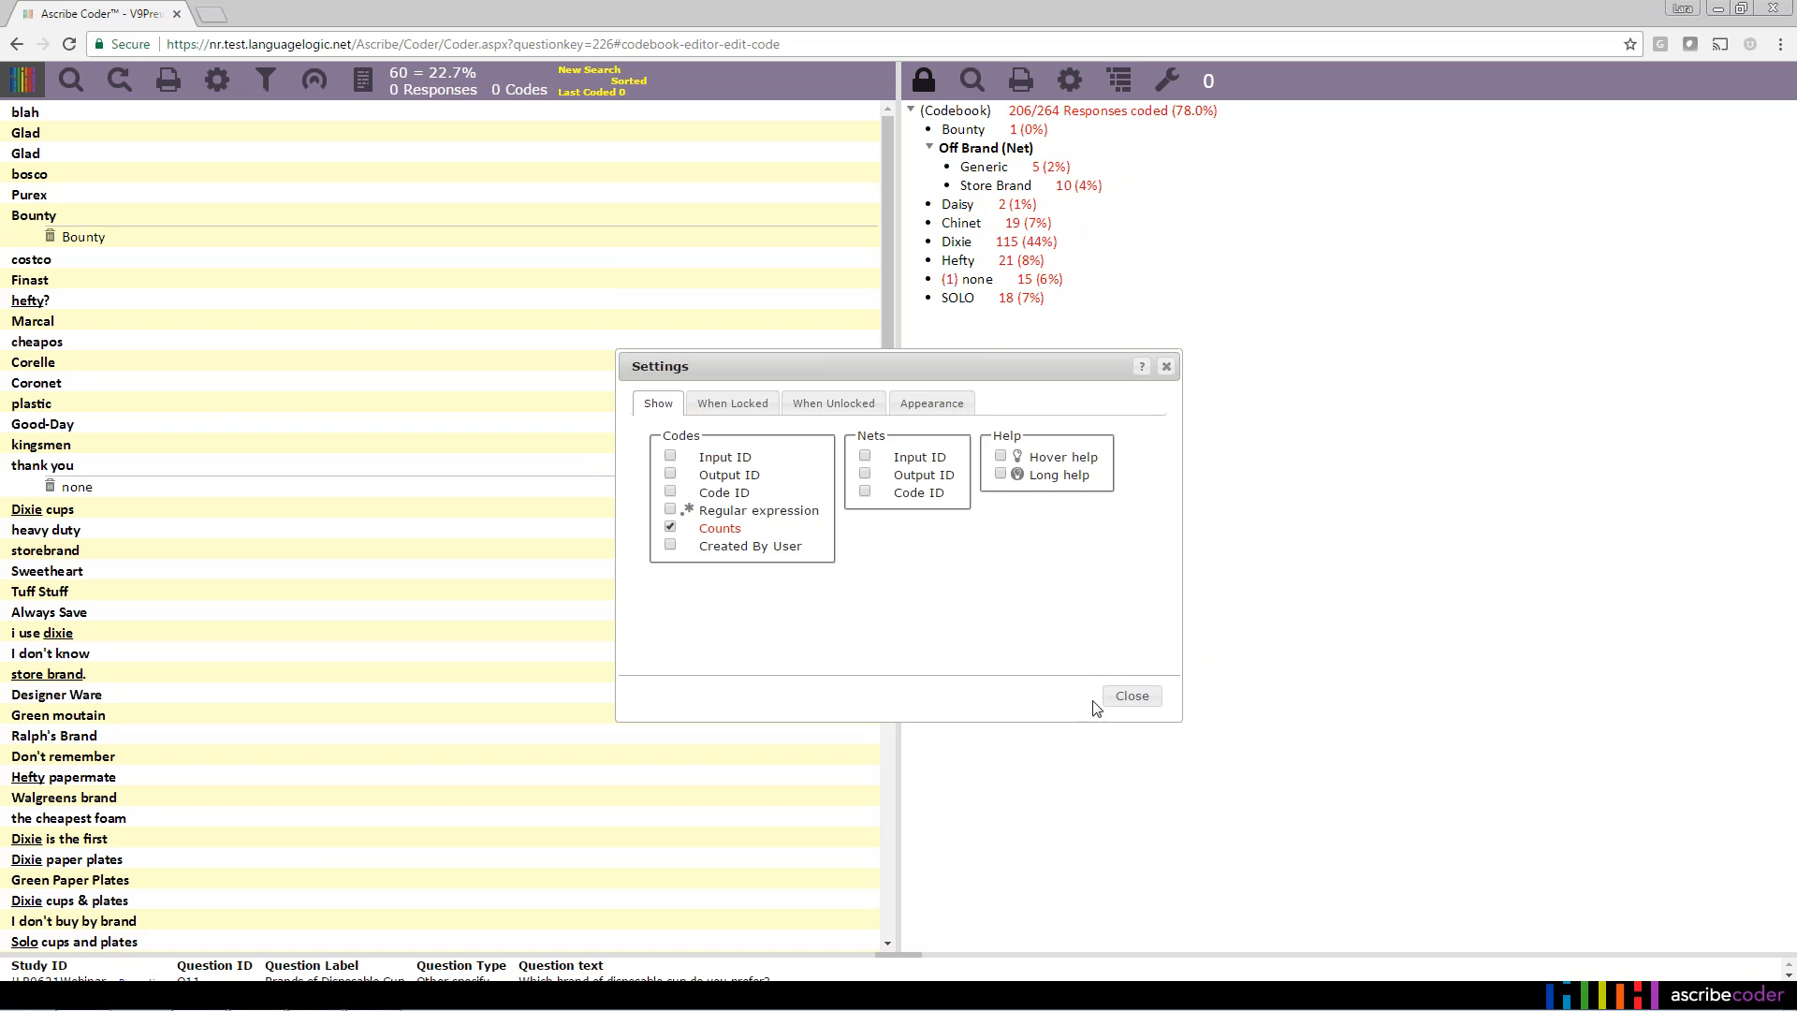
pyautogui.click(1148, 702)
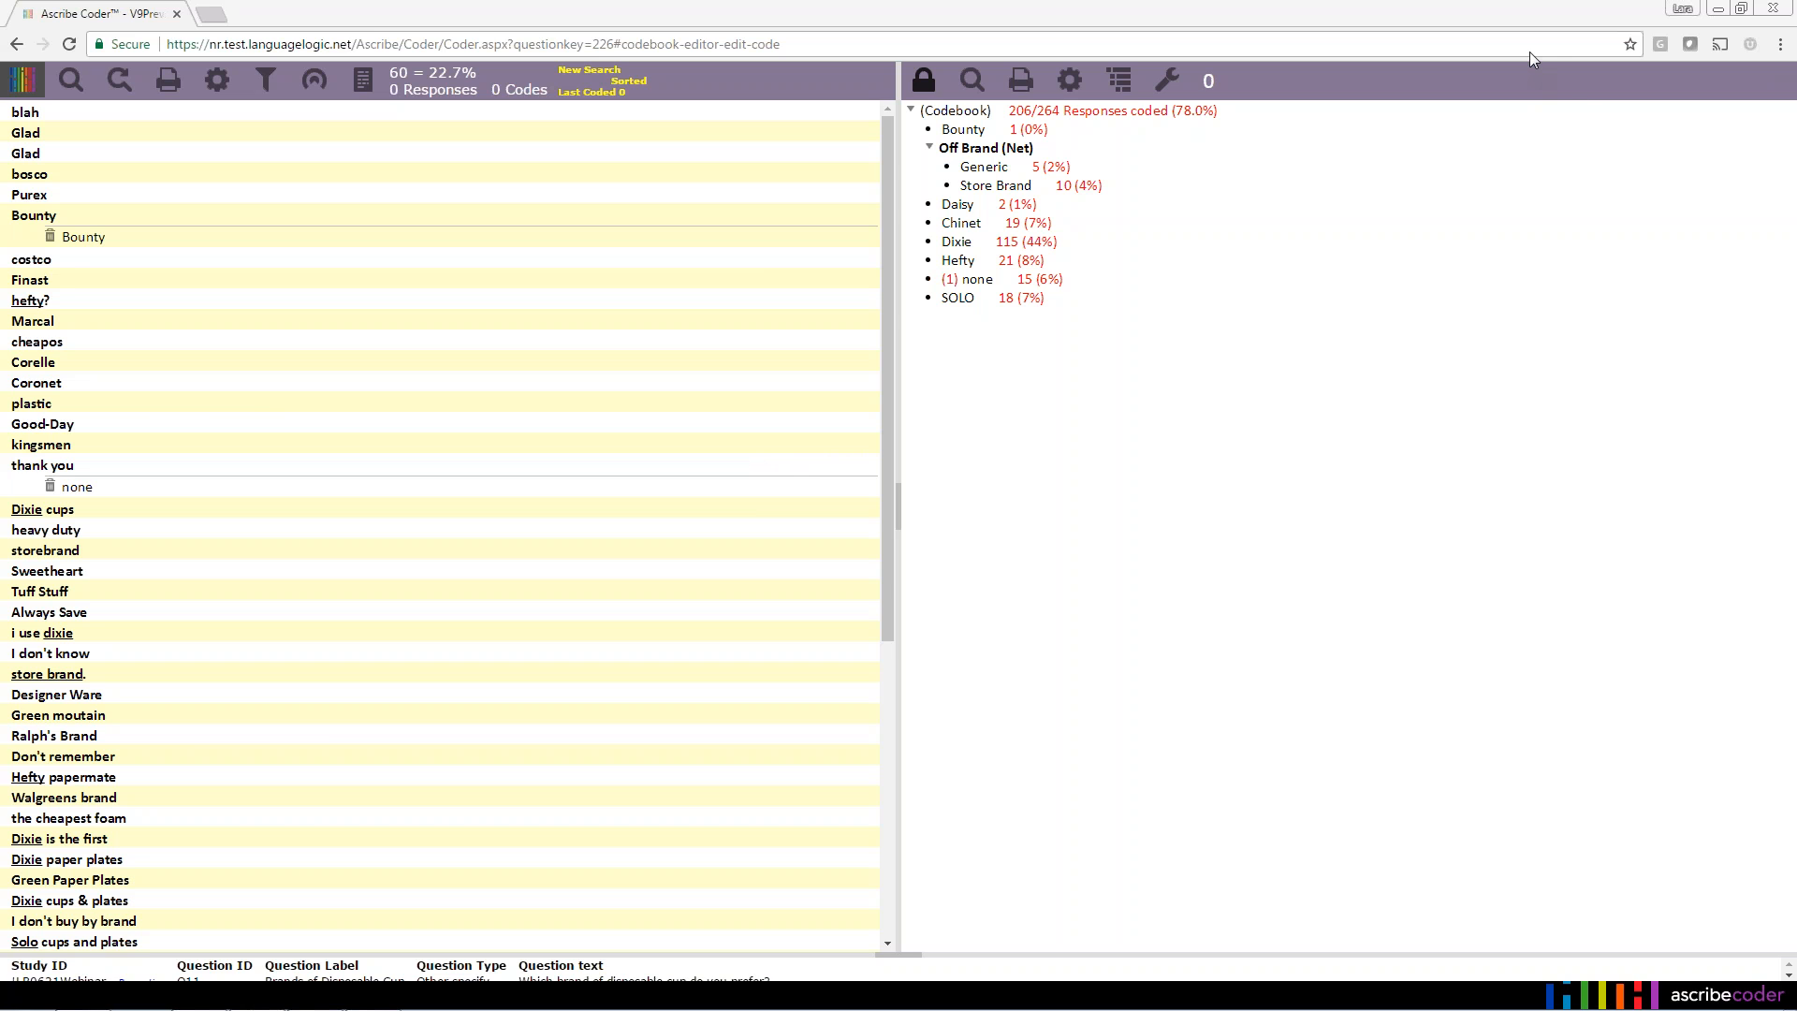
# Review the Daisy code's properties, including its Singleton option, and leave them without saving.
pyautogui.rightClick(975, 205)
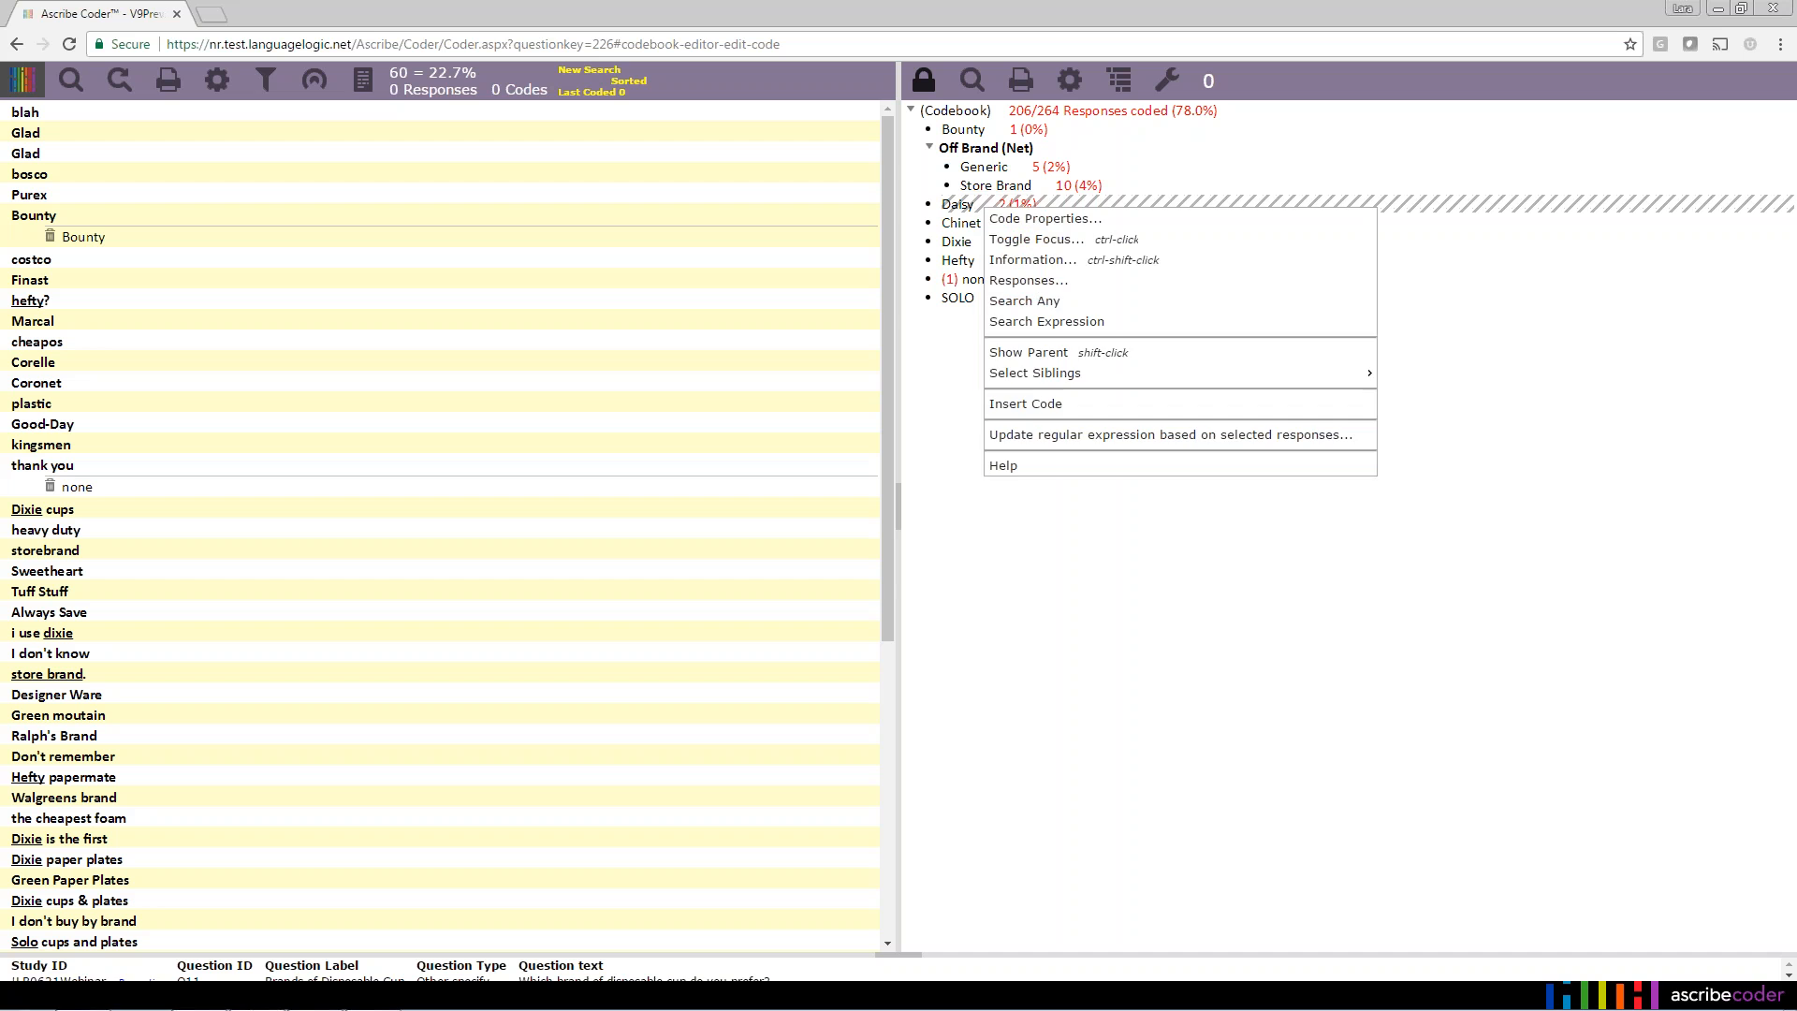
pyautogui.click(1027, 220)
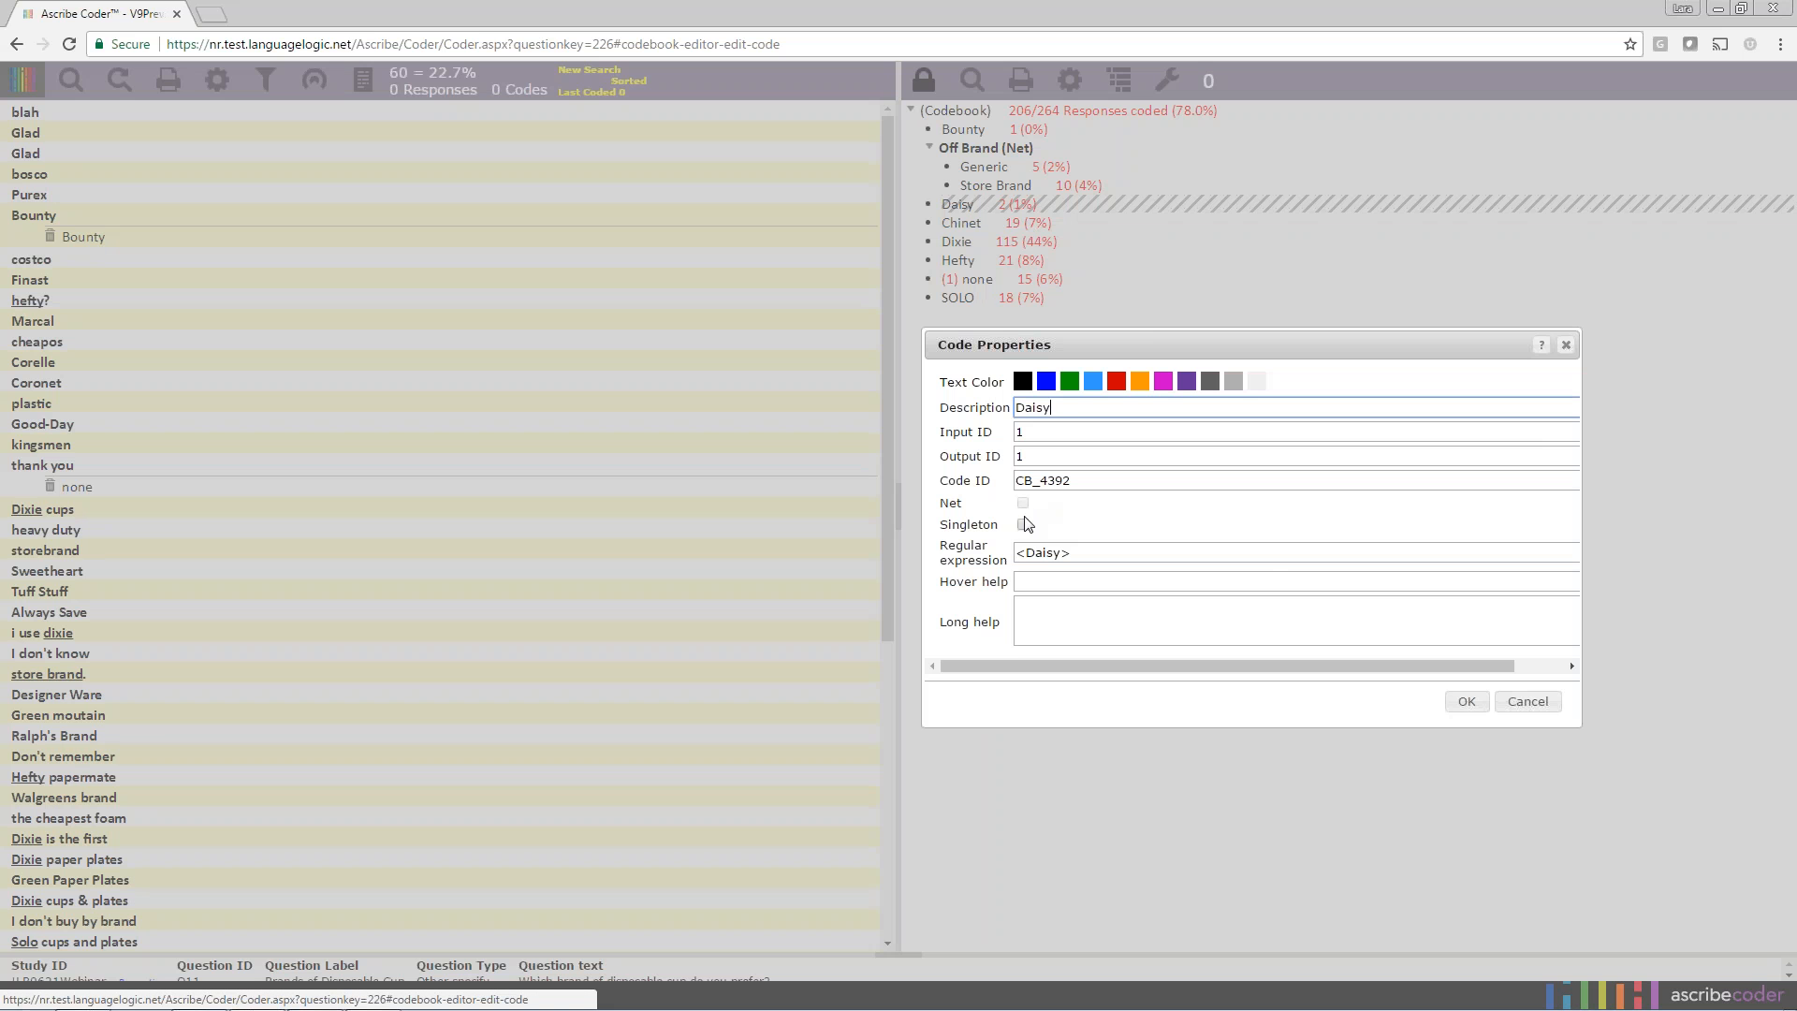
pyautogui.click(1540, 708)
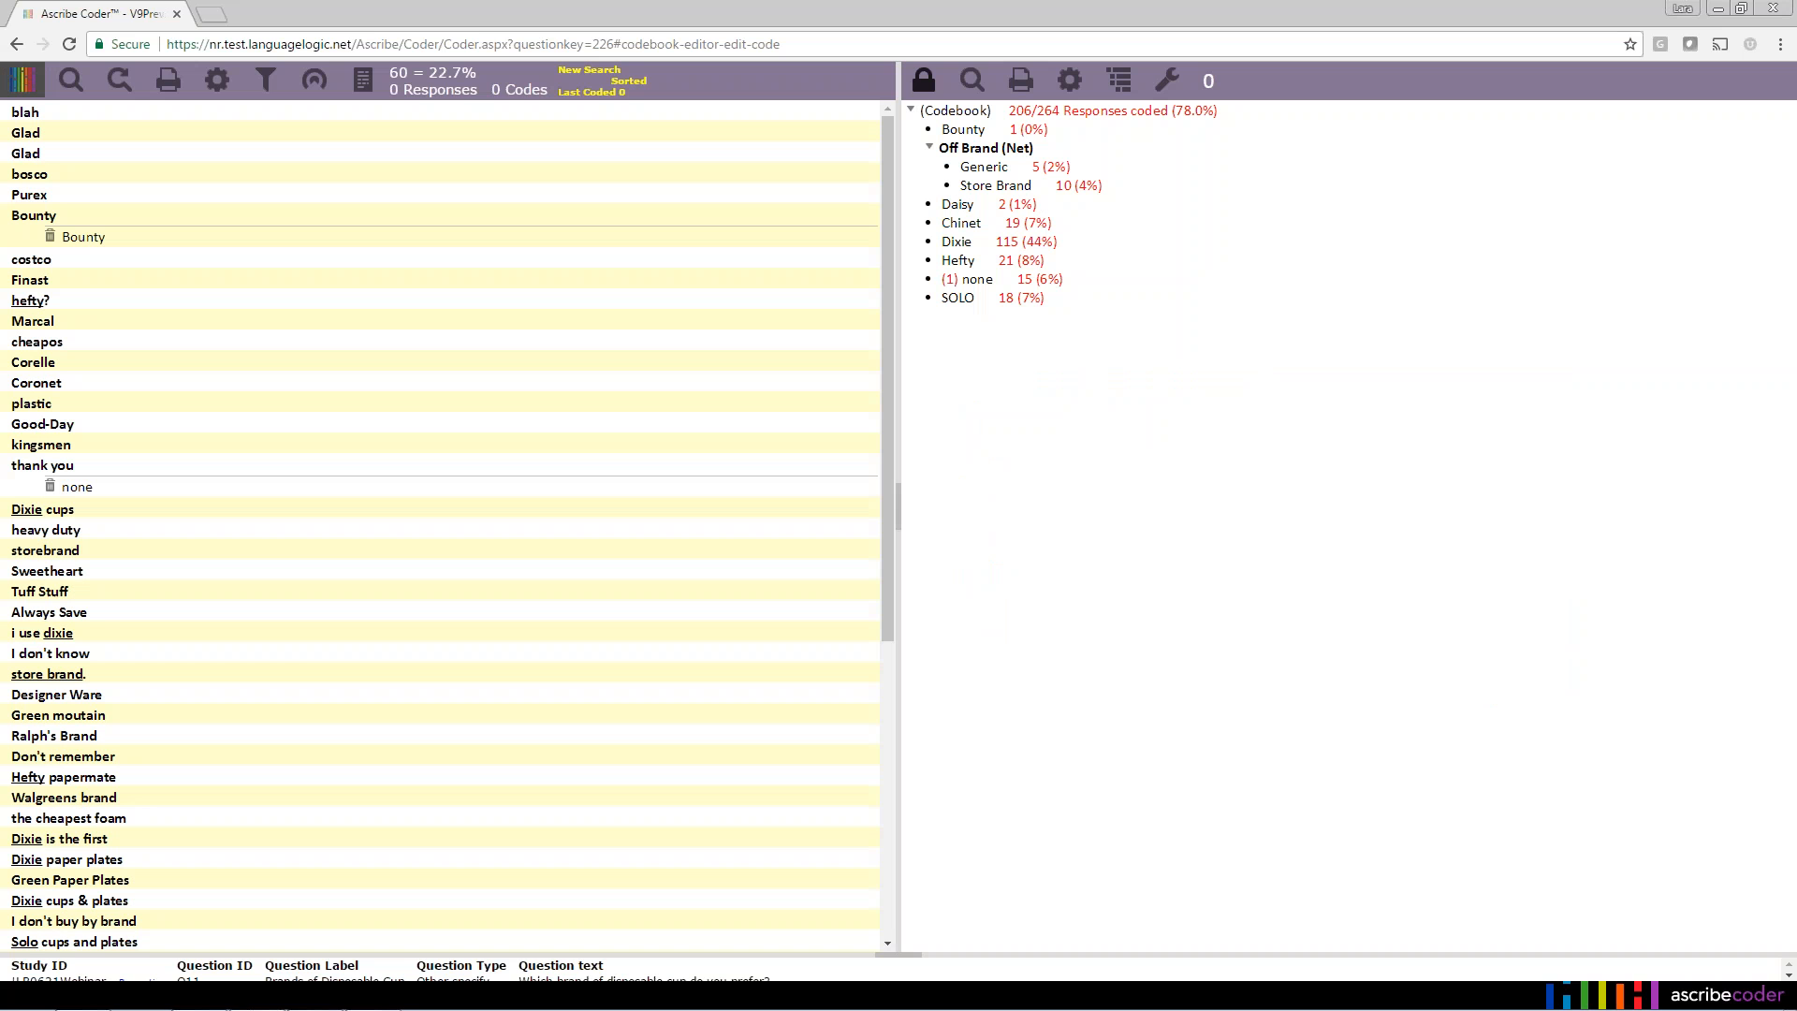